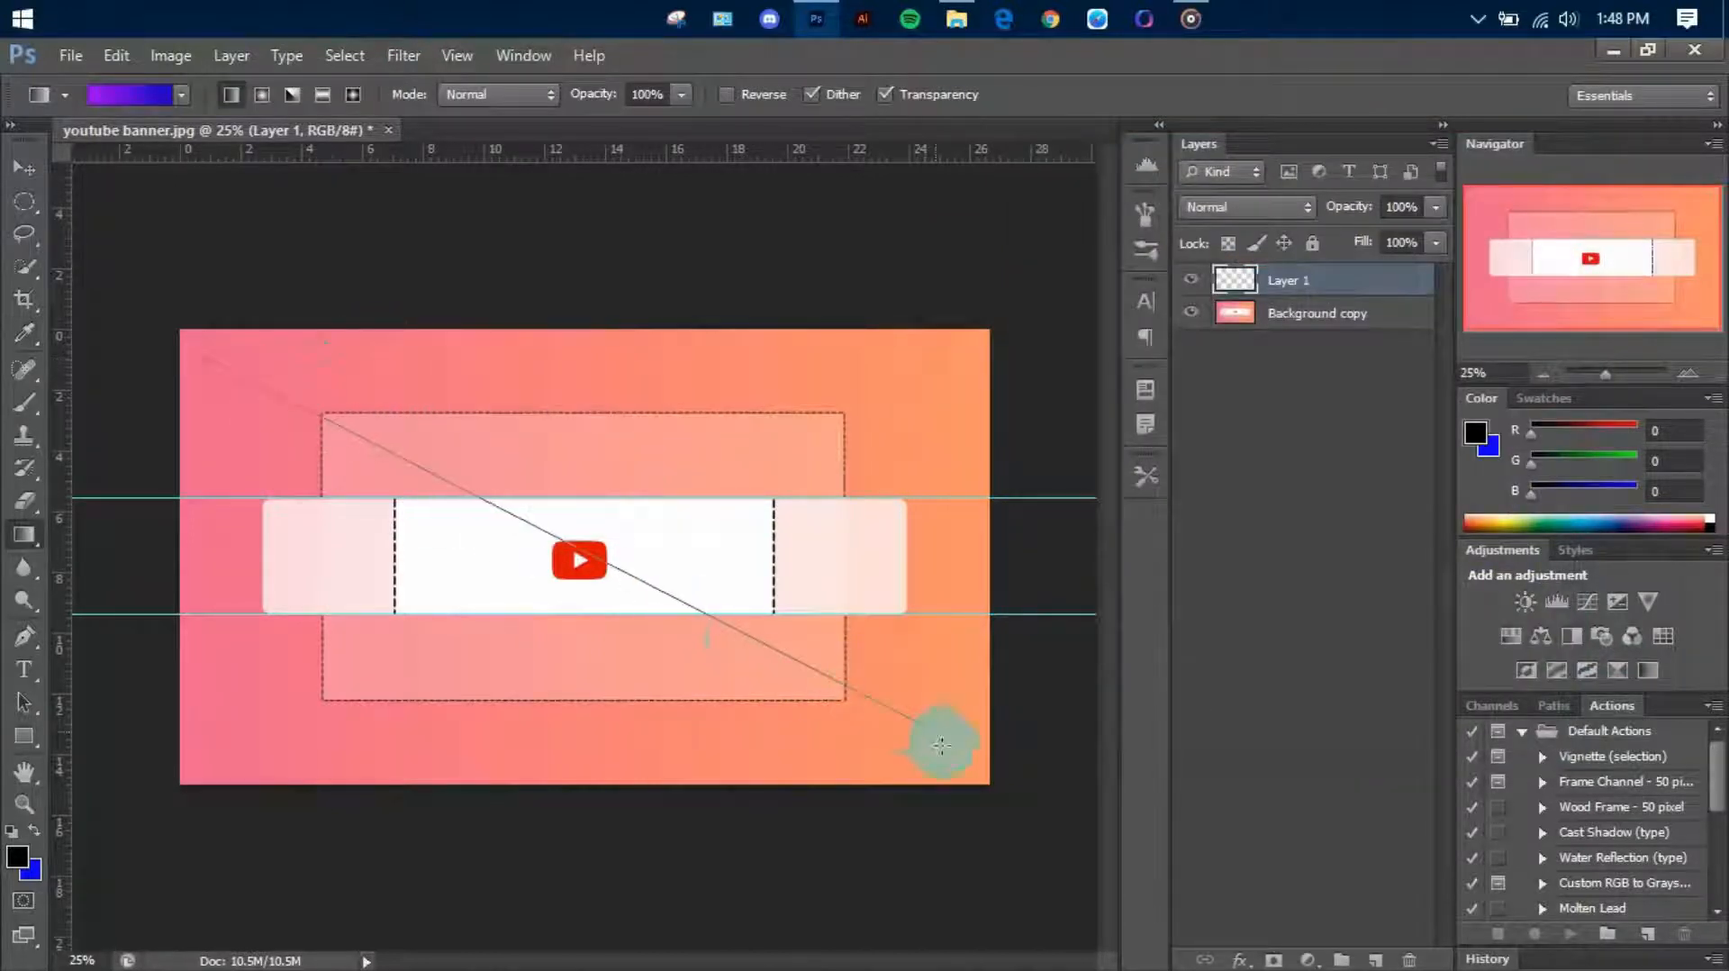
Fill Layer 1 with the purple-to-blue gradient diagonally from the canvas's upper-left to its lower-right corner
drag(938, 744, 939, 744)
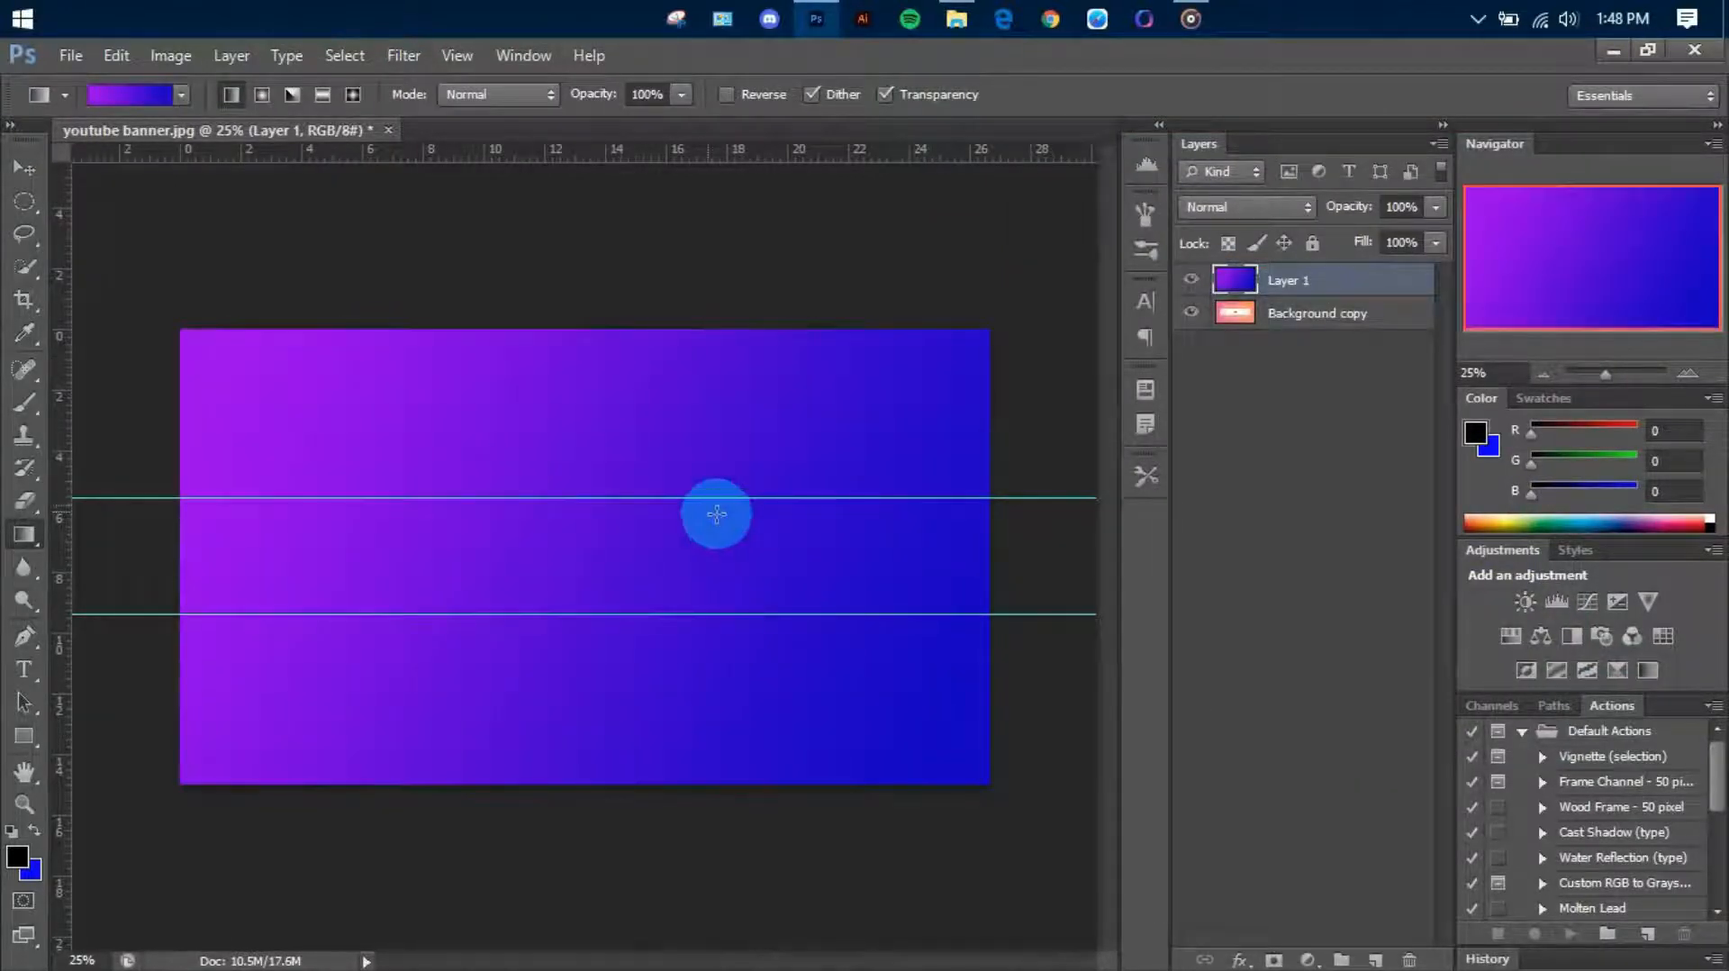
scroll(717, 514, down, 1)
scroll(725, 522, up, 3)
scroll(734, 525, down, 1)
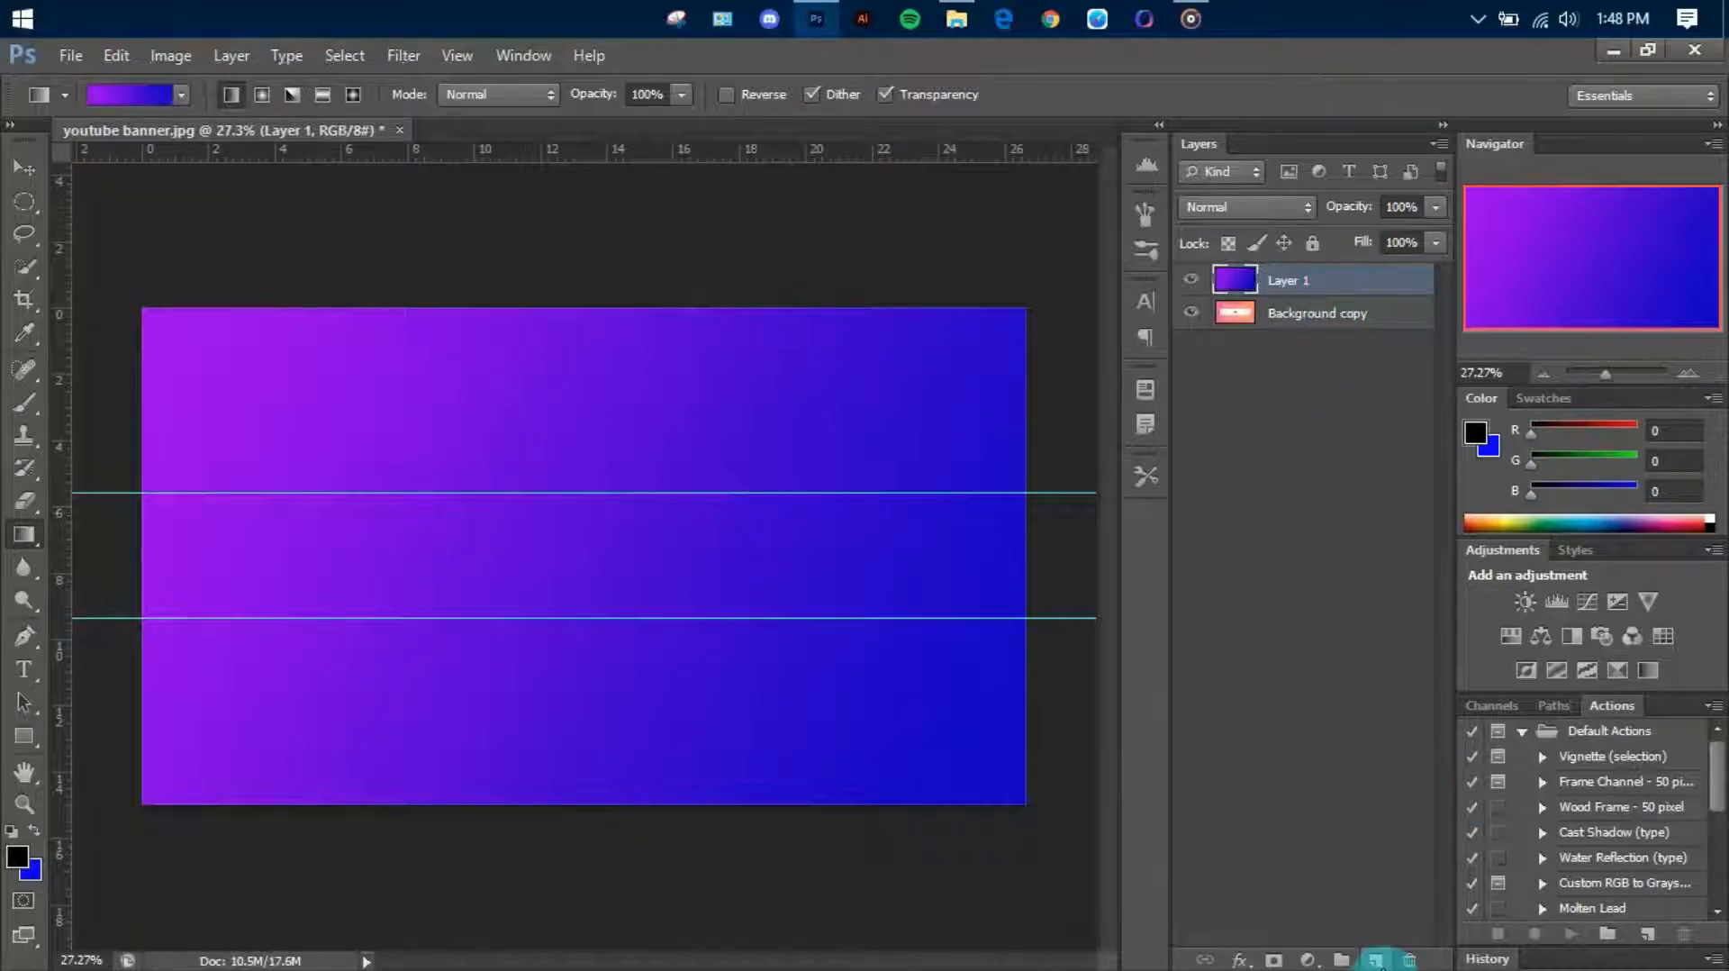
Using a new layer, draw a white-filled circle about 1089 px across as an ellipse shape without stroke and rasterize it
click(1375, 960)
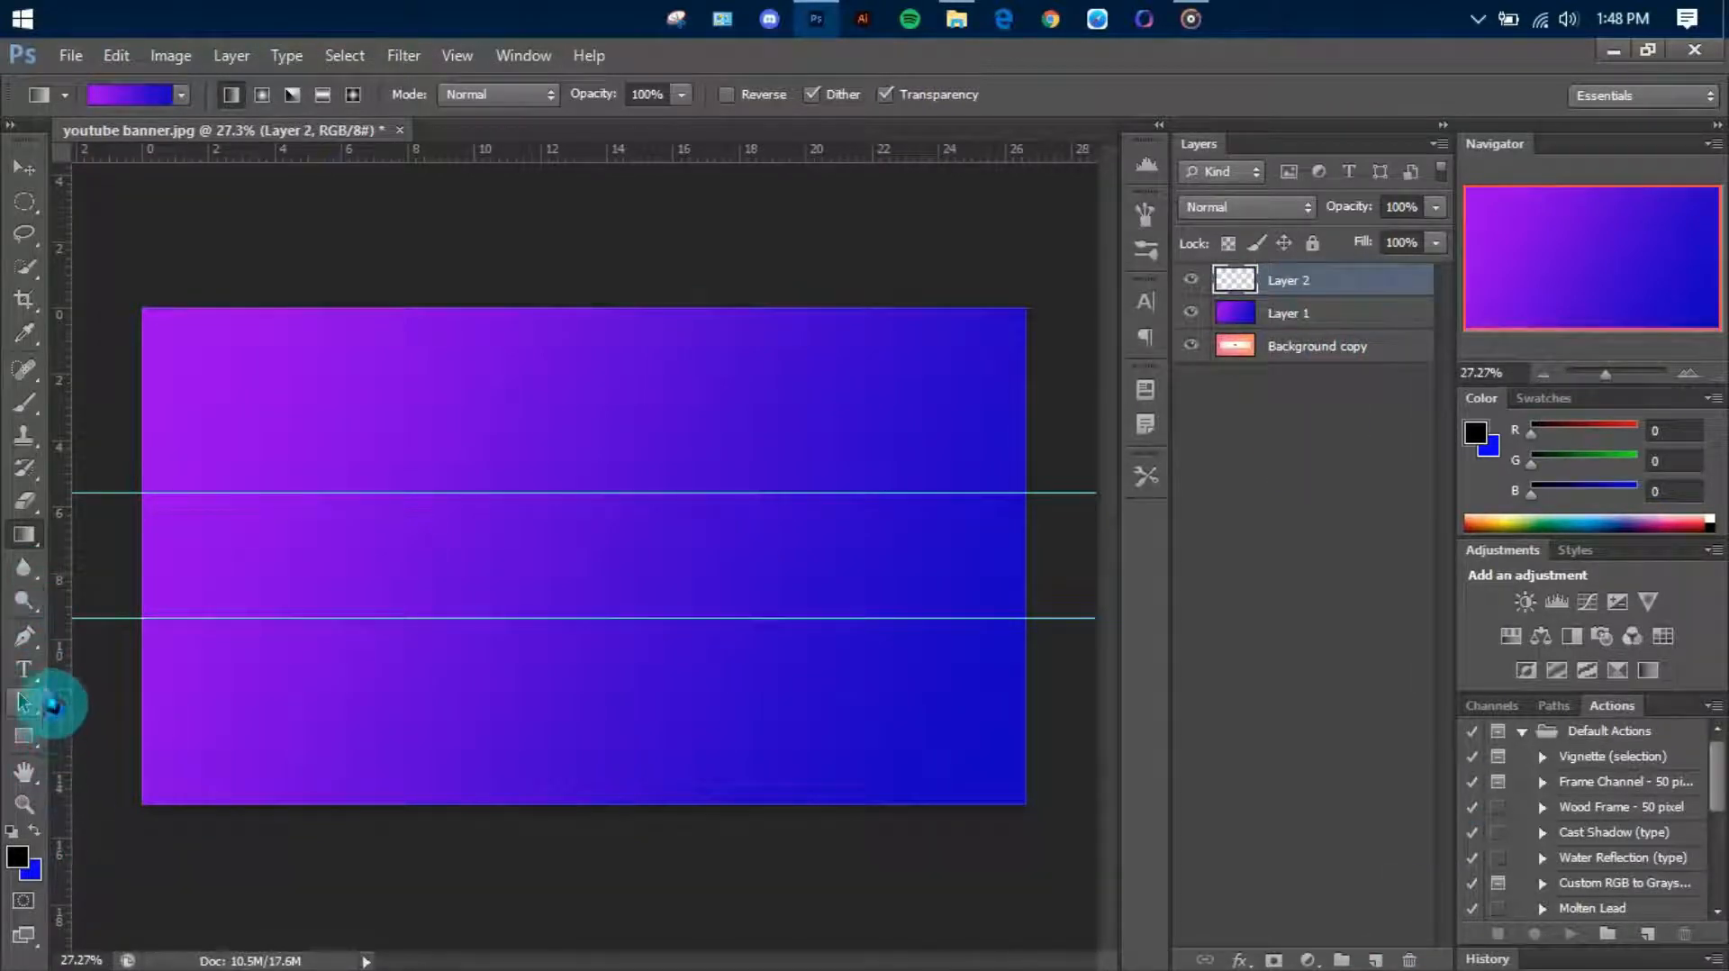
drag(27, 736, 144, 787)
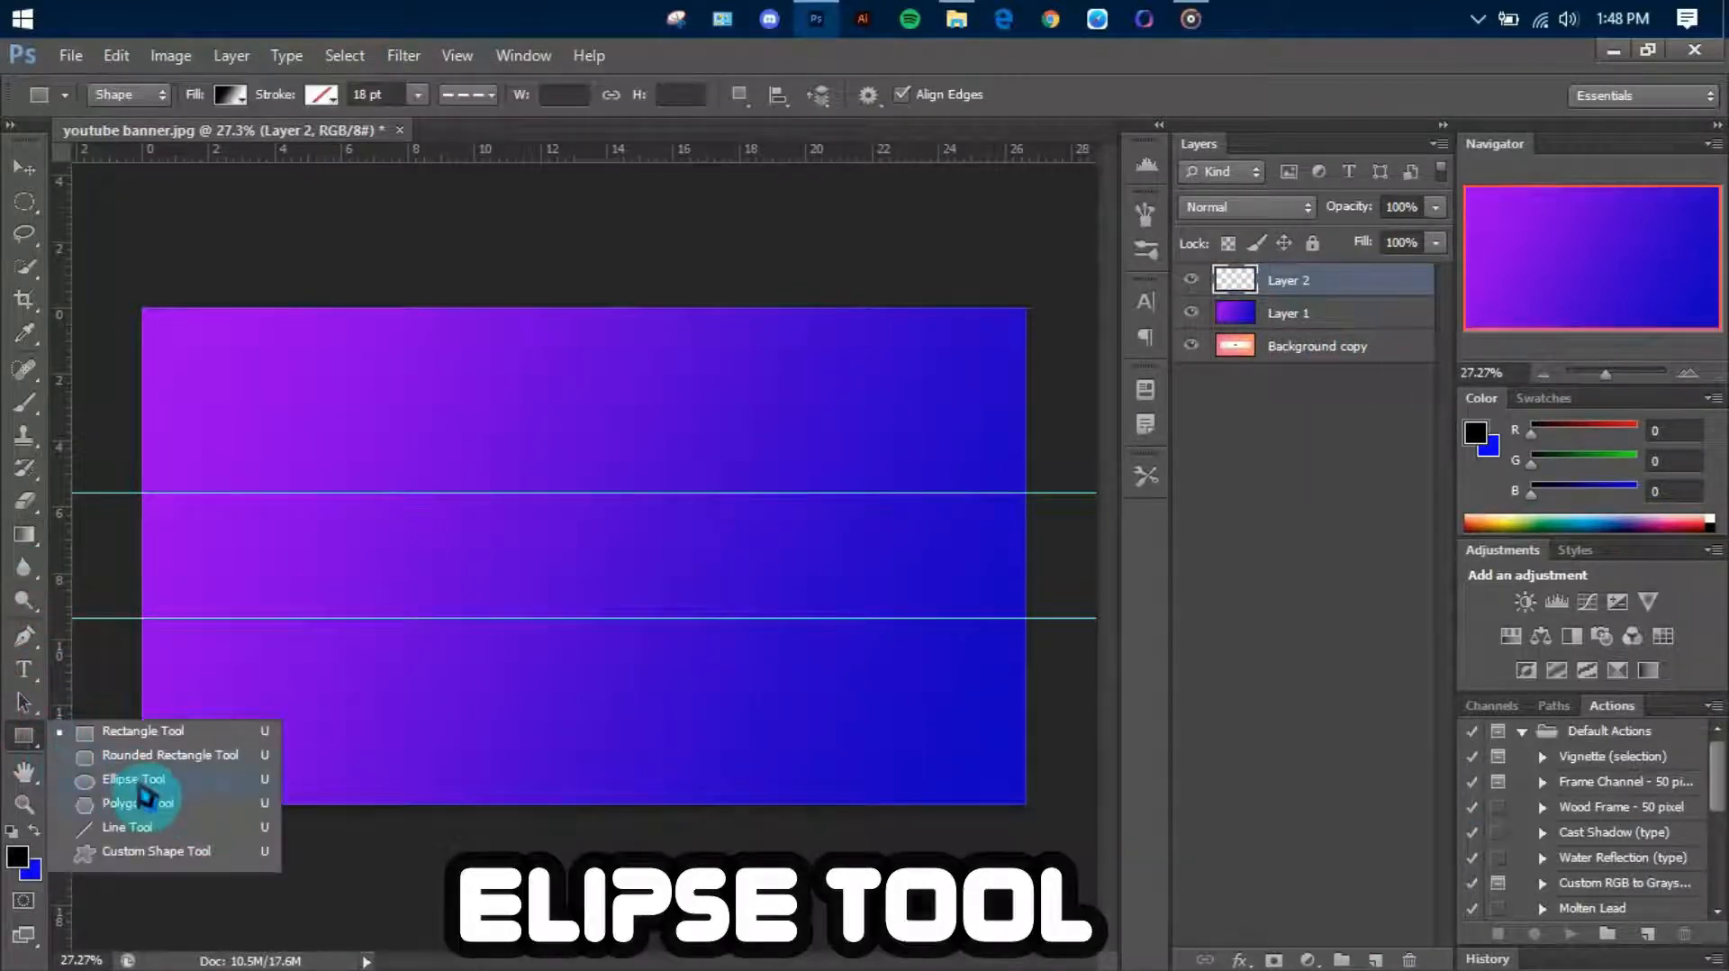
click(142, 781)
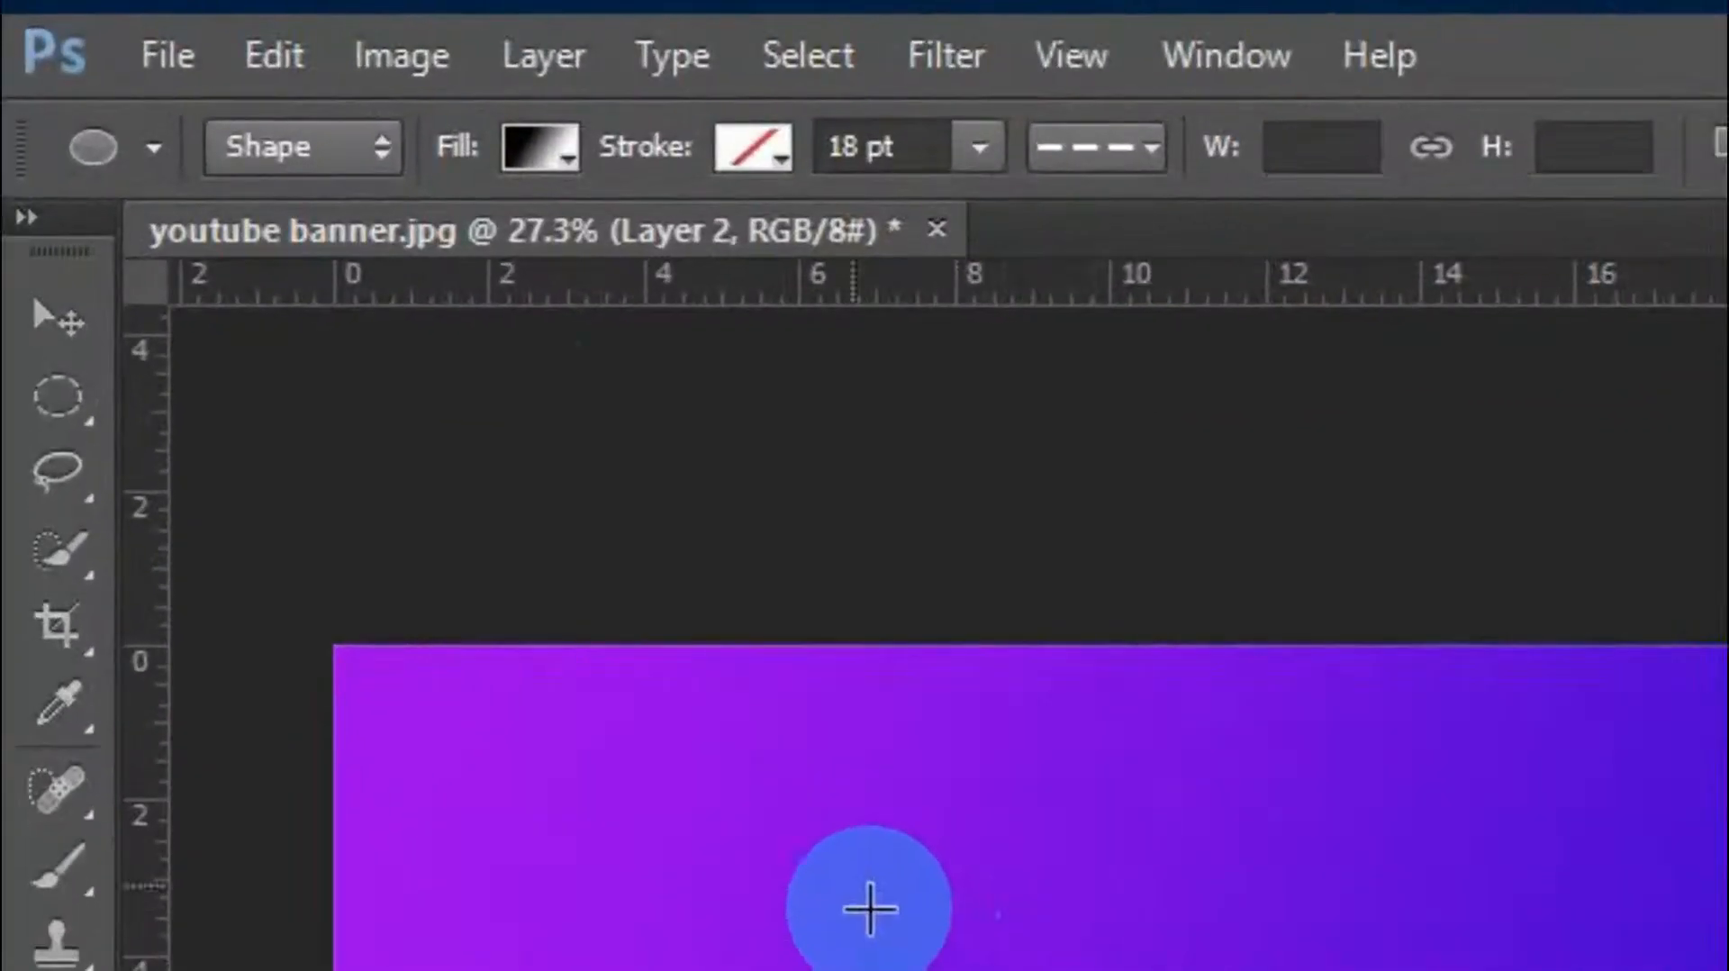
click(151, 93)
click(378, 180)
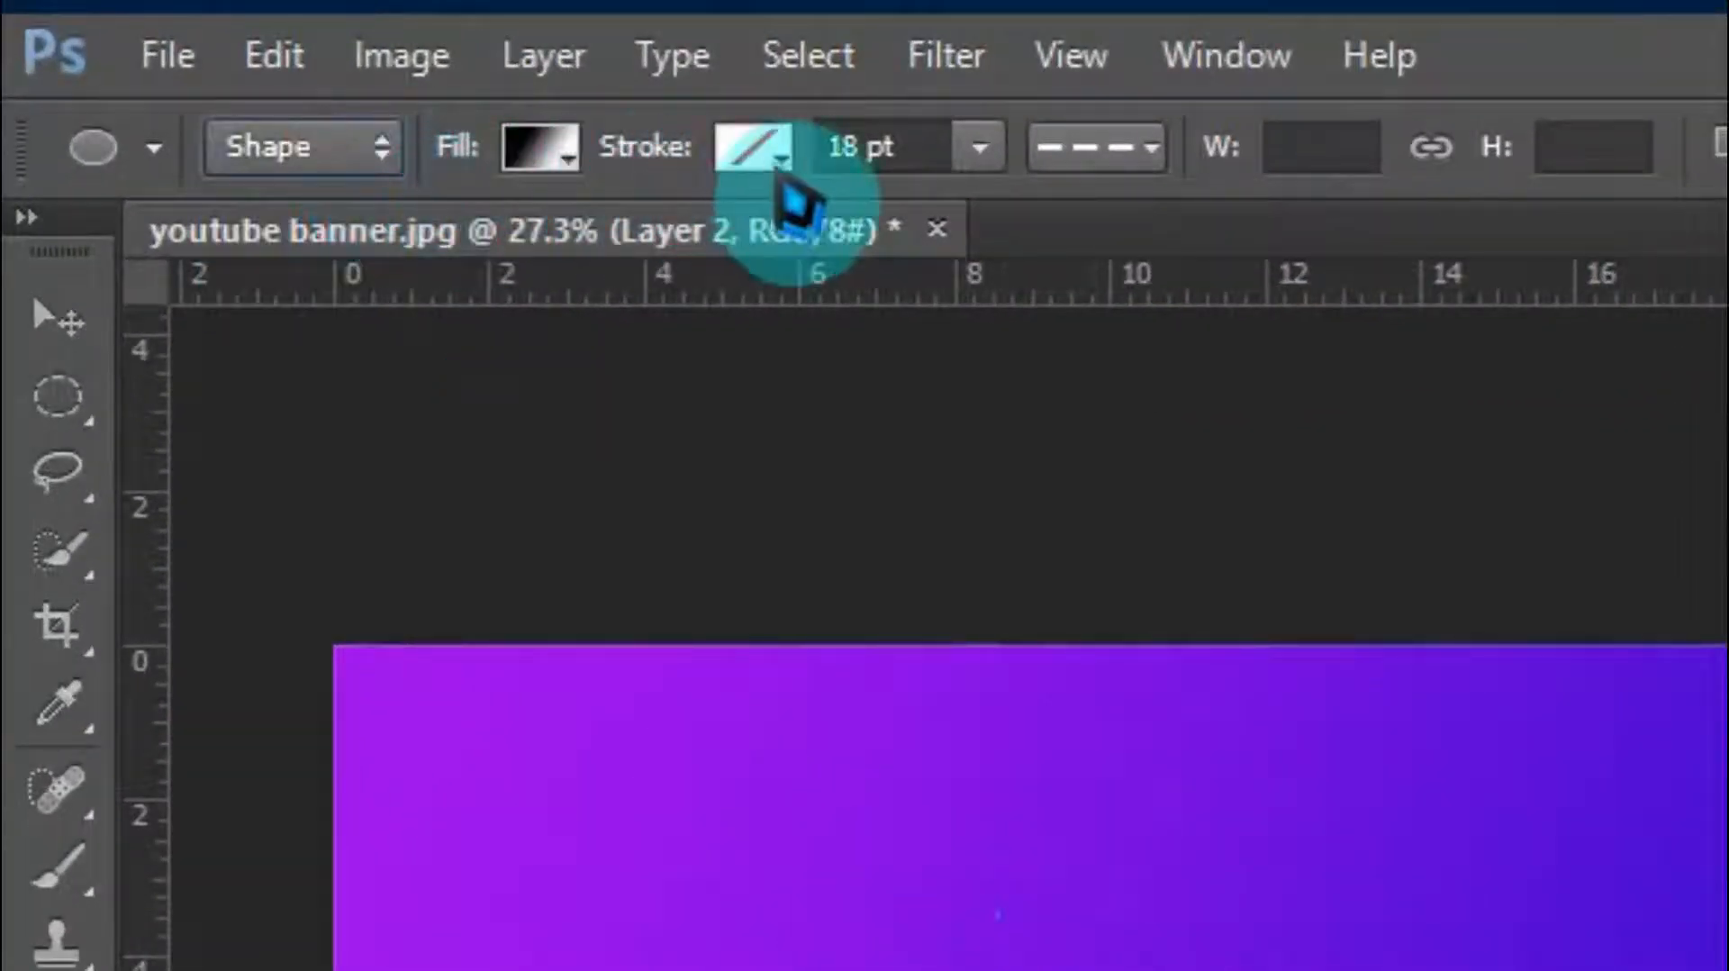
click(540, 146)
click(451, 262)
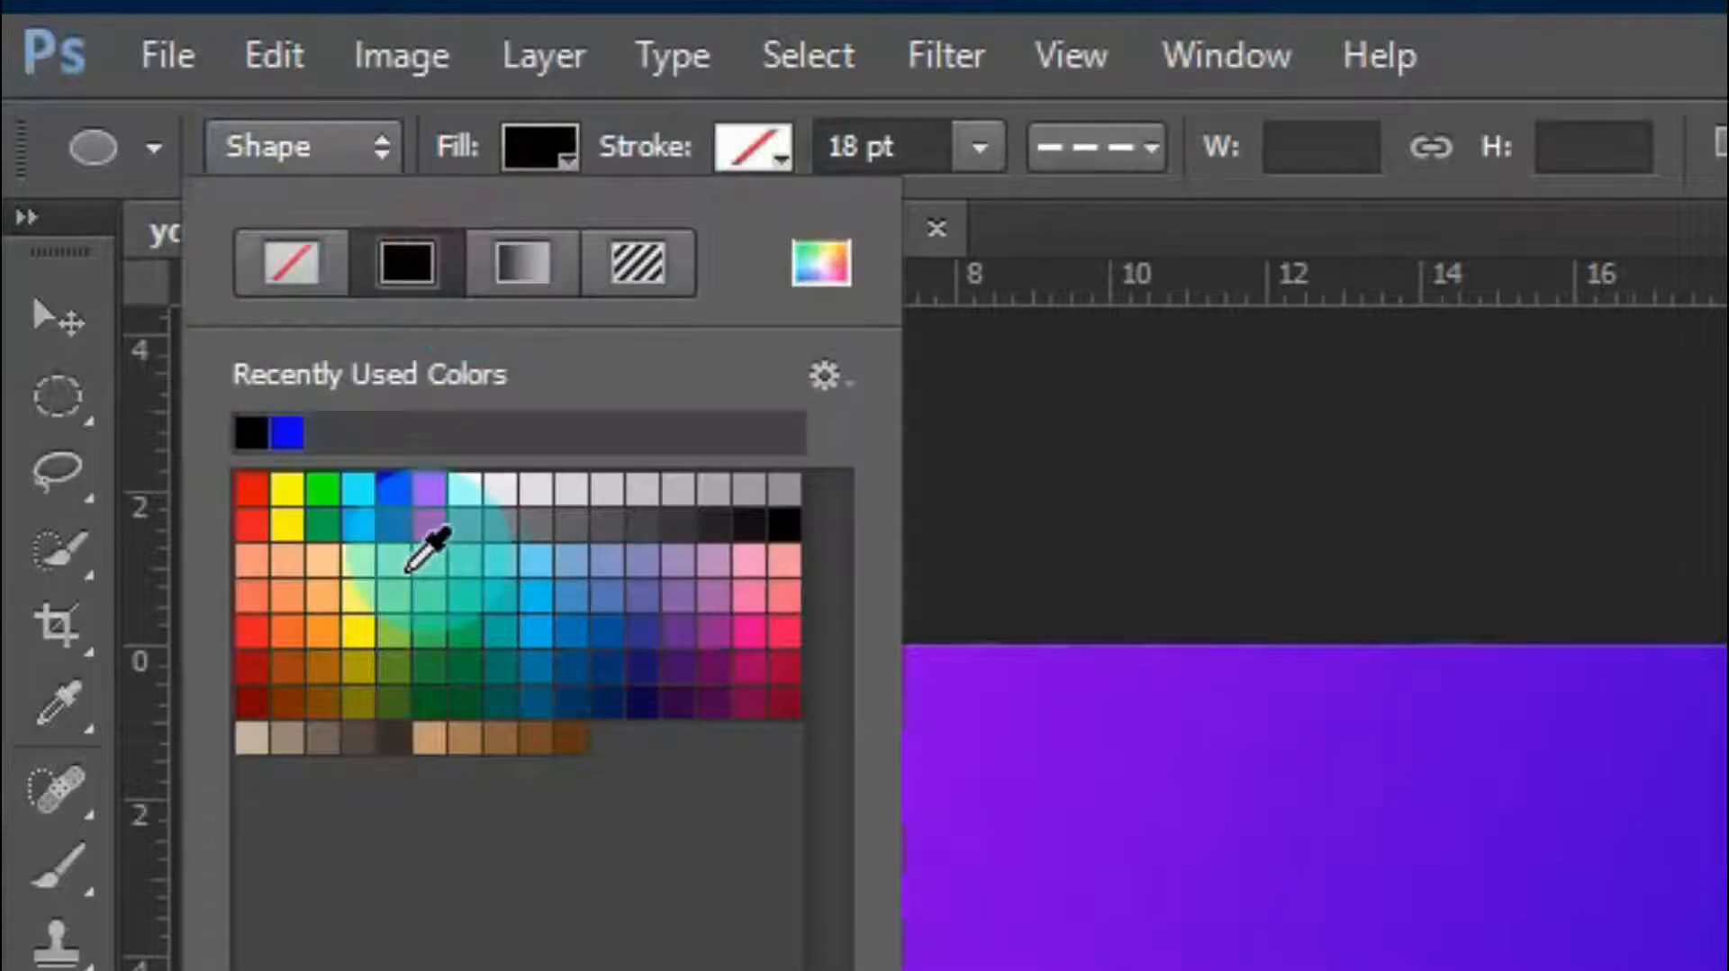
click(465, 491)
drag(336, 386, 766, 742)
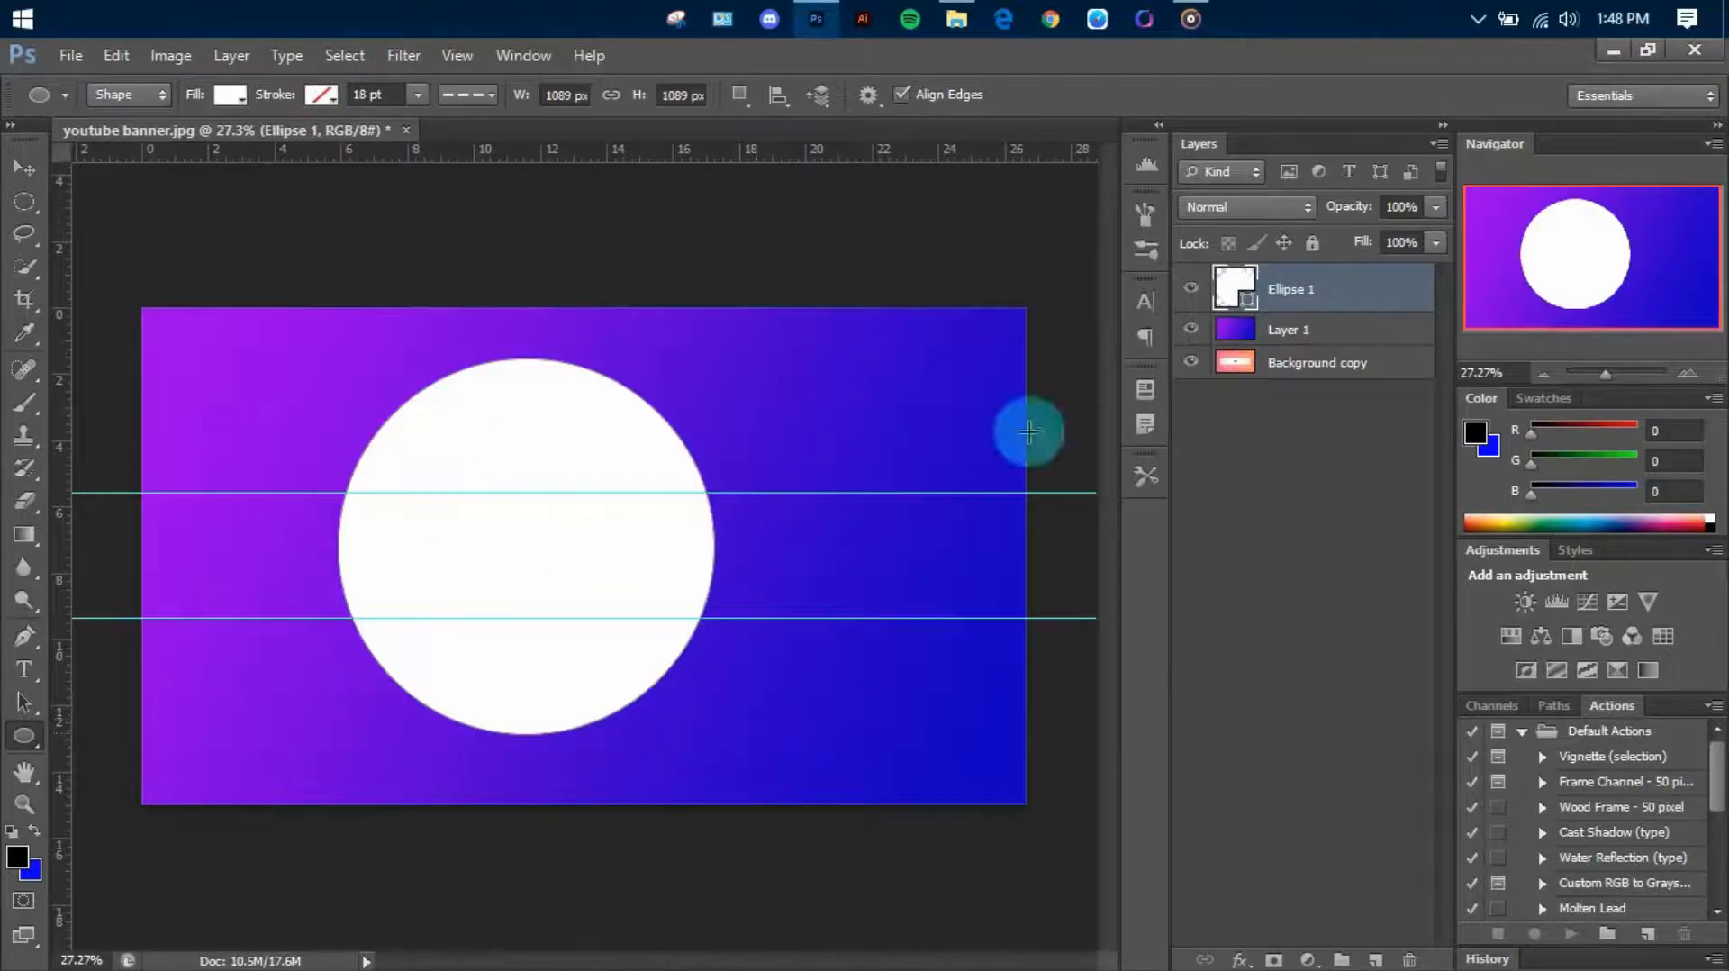
right_click(1337, 297)
click(1549, 286)
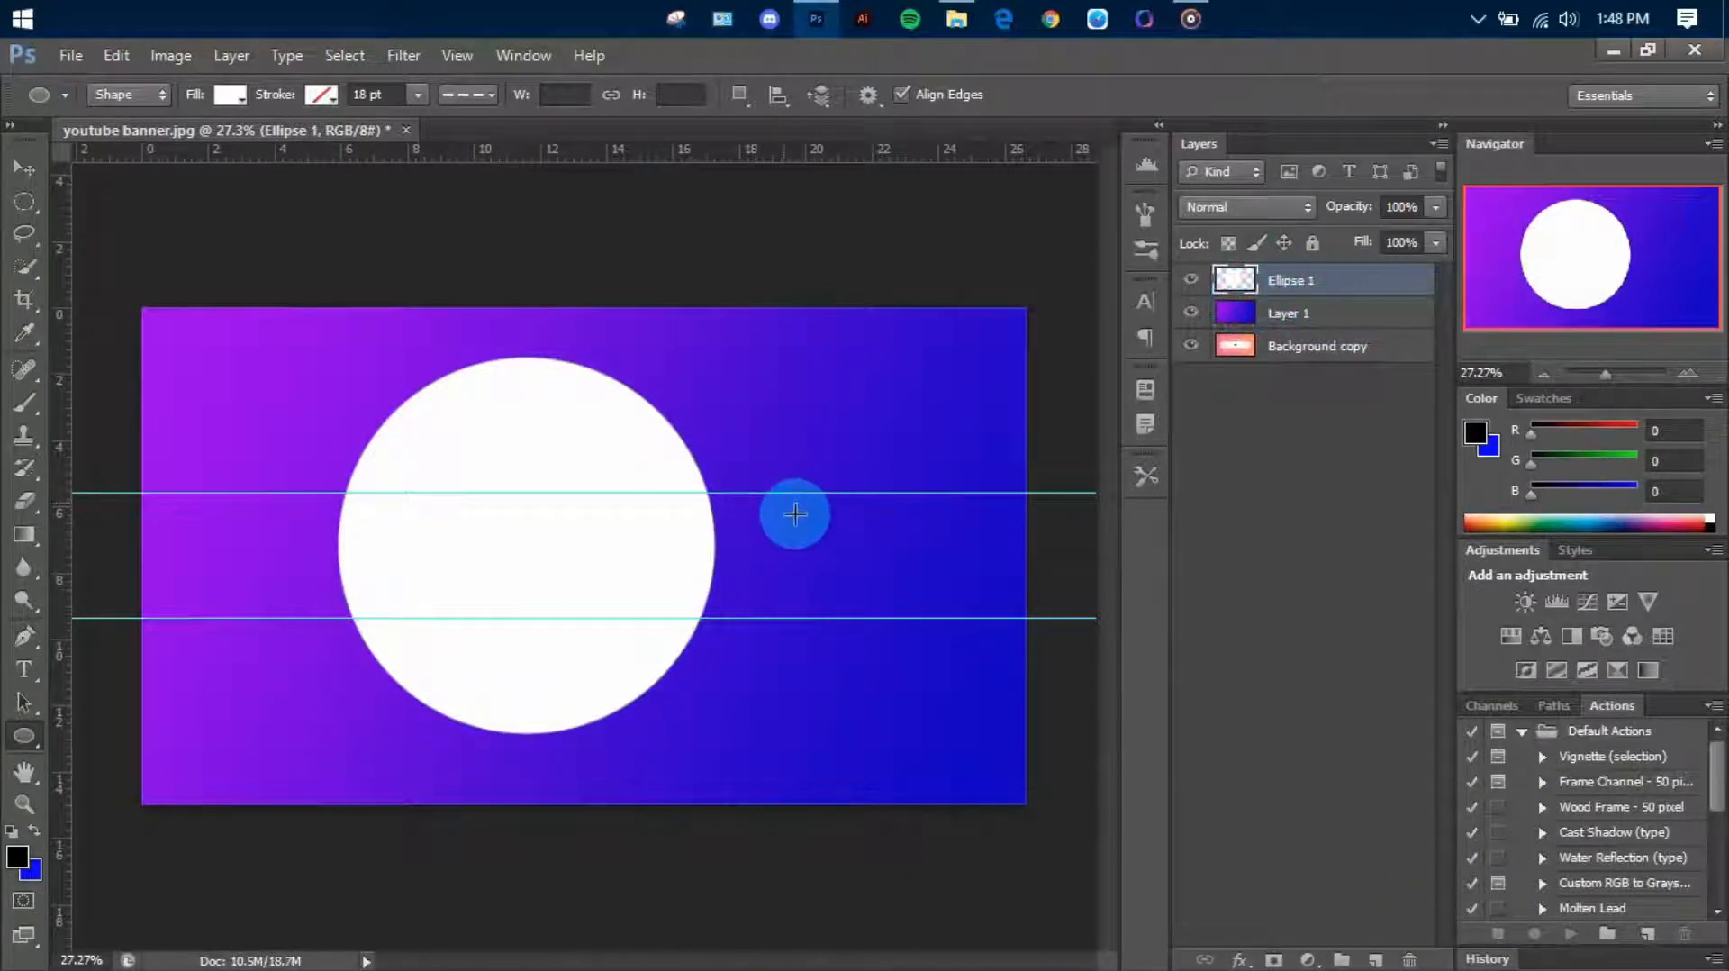
Move the white circle partly off the canvas at the lower-left corner and select its pixels
key(v)
drag(794, 515, 564, 659)
right_click(1241, 281)
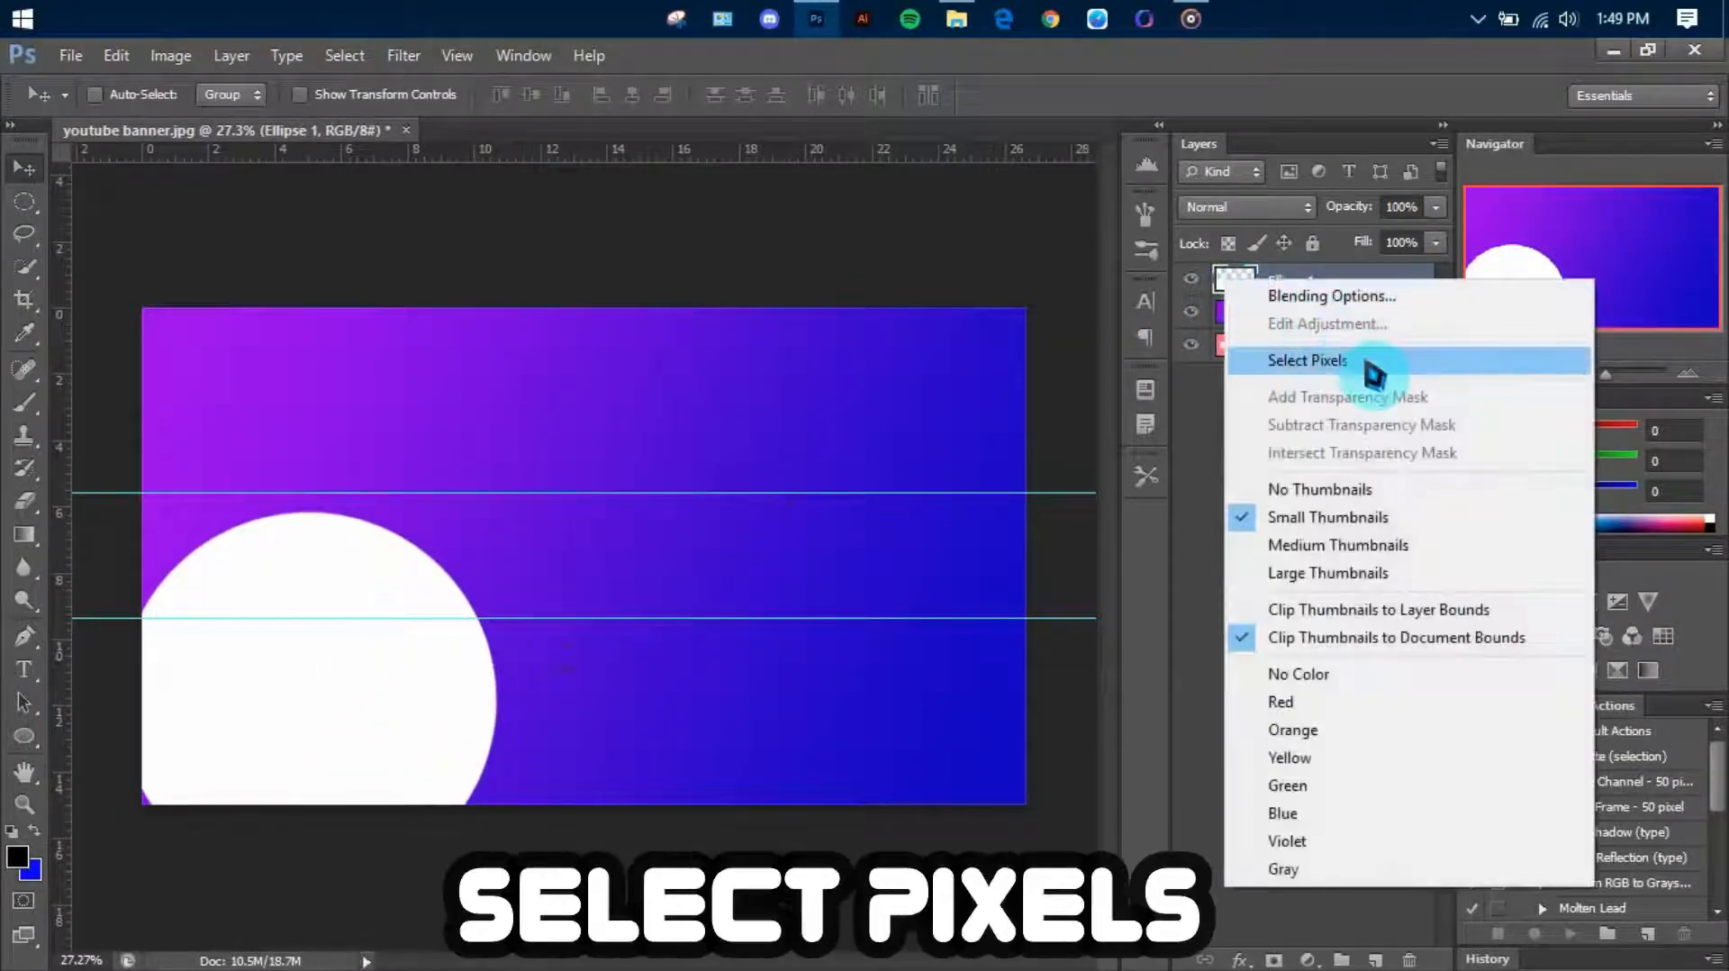
click(1256, 361)
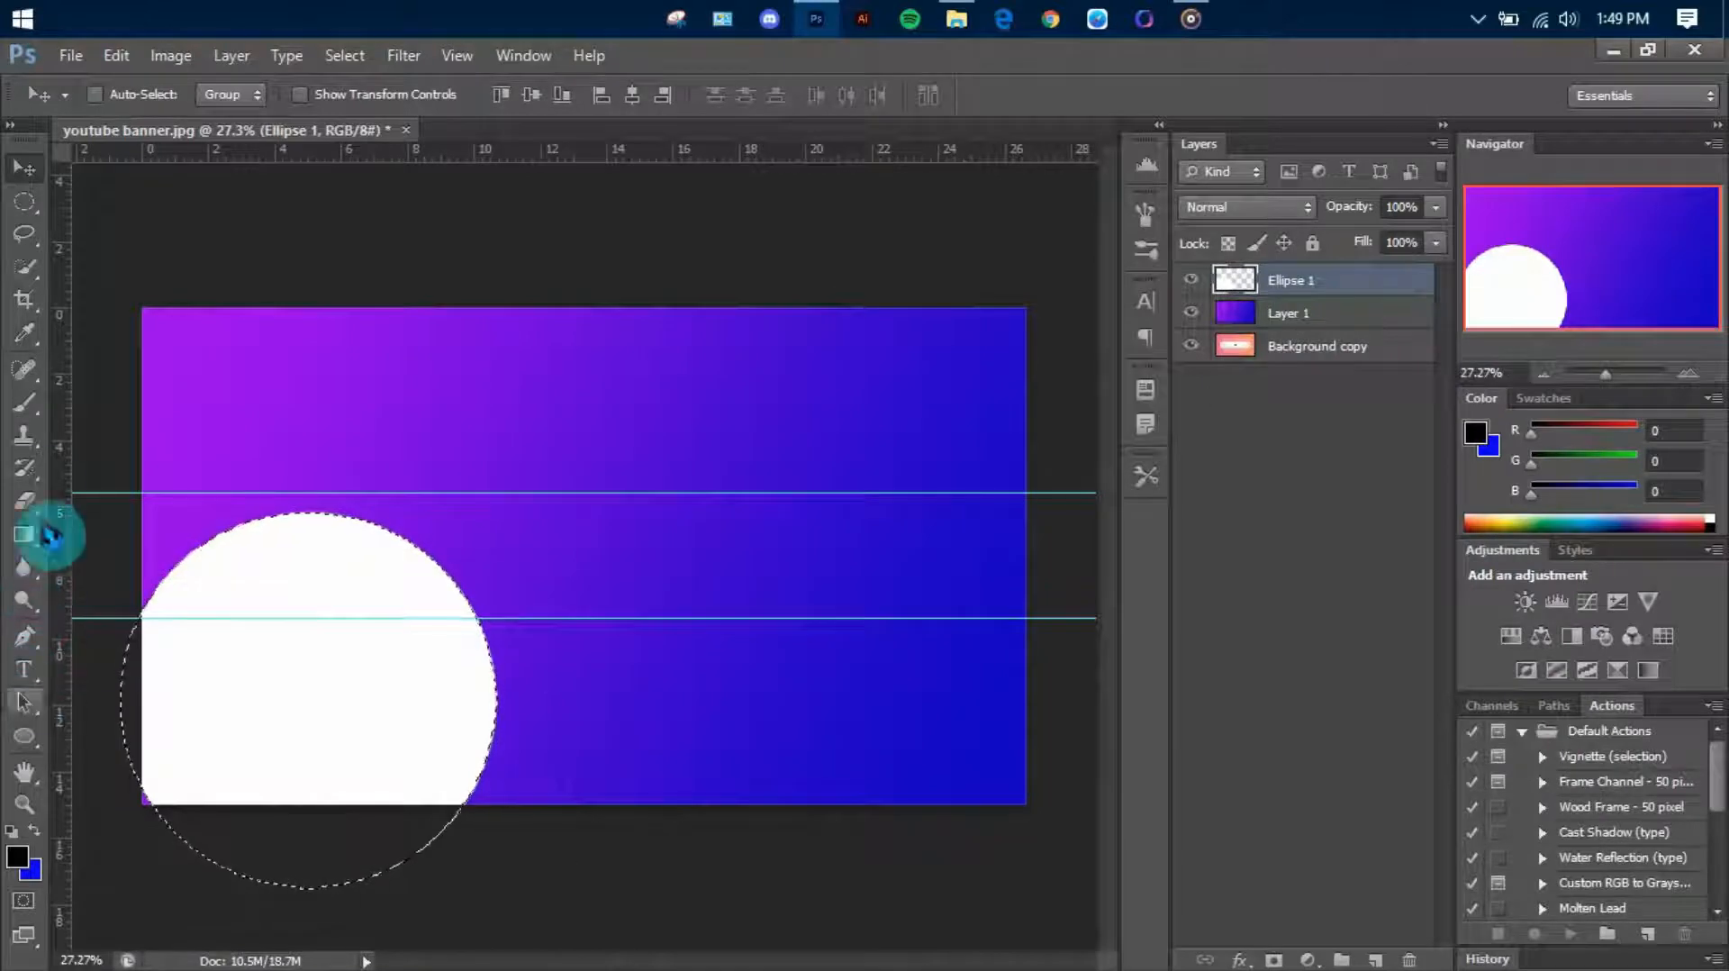
Set the first colour stop of the gradient to violet 6e00e9
key(g)
click(167, 98)
click(1058, 592)
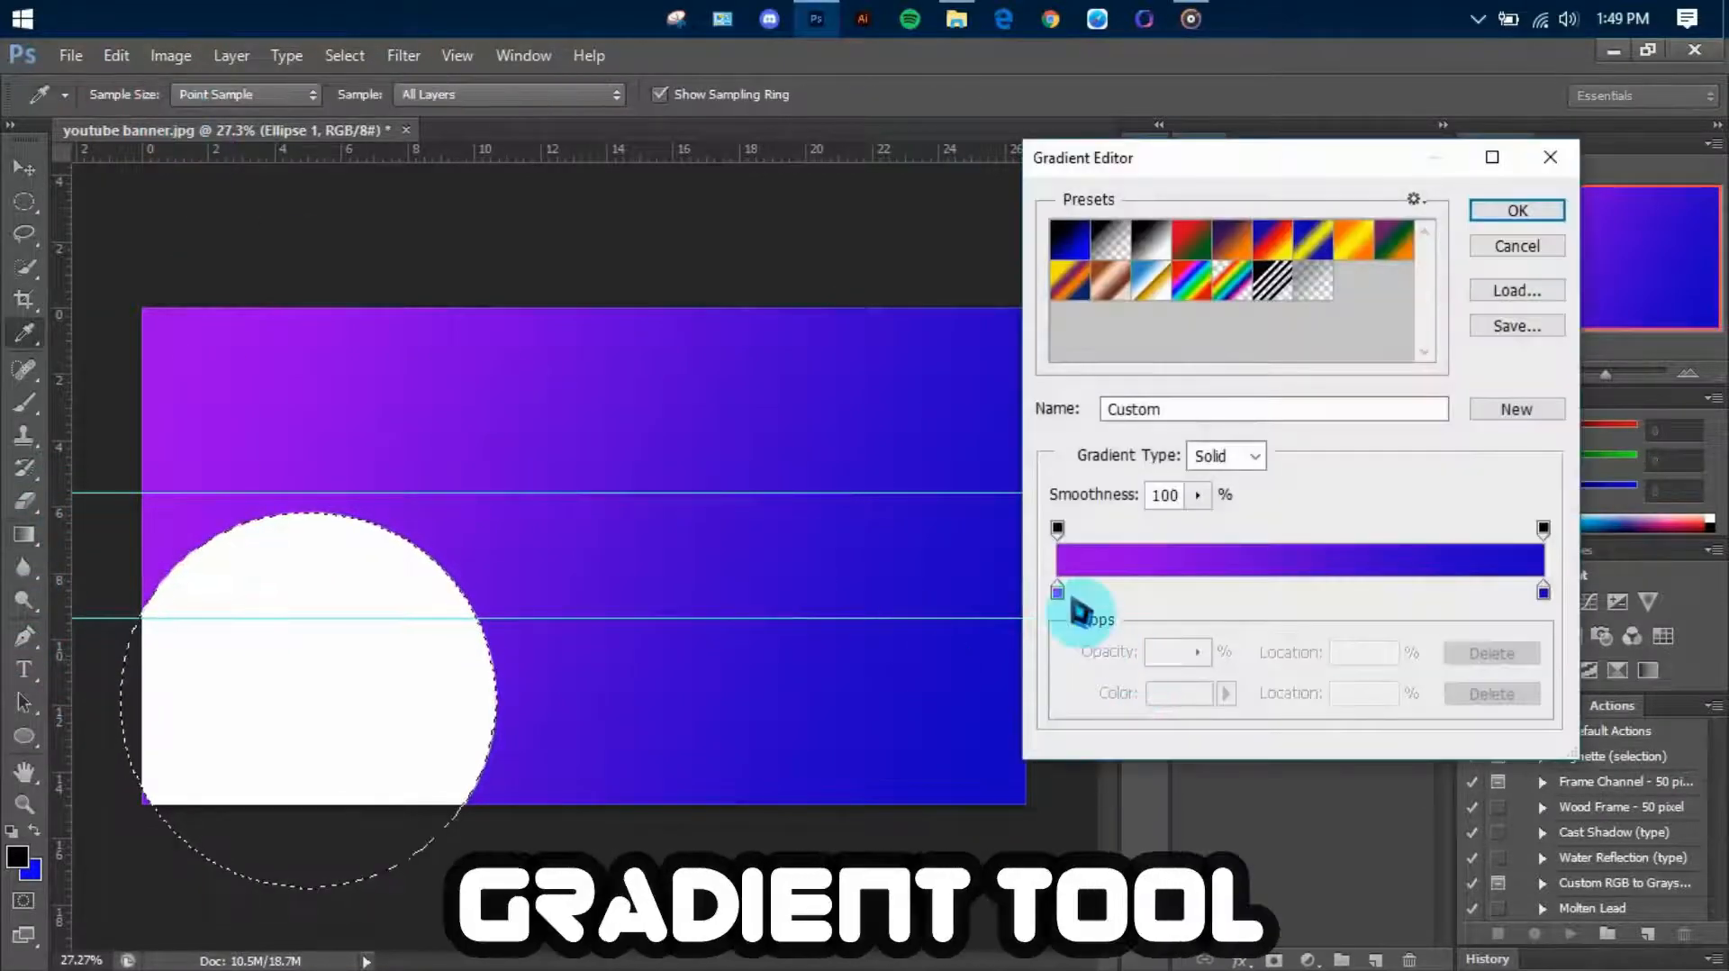
click(1227, 696)
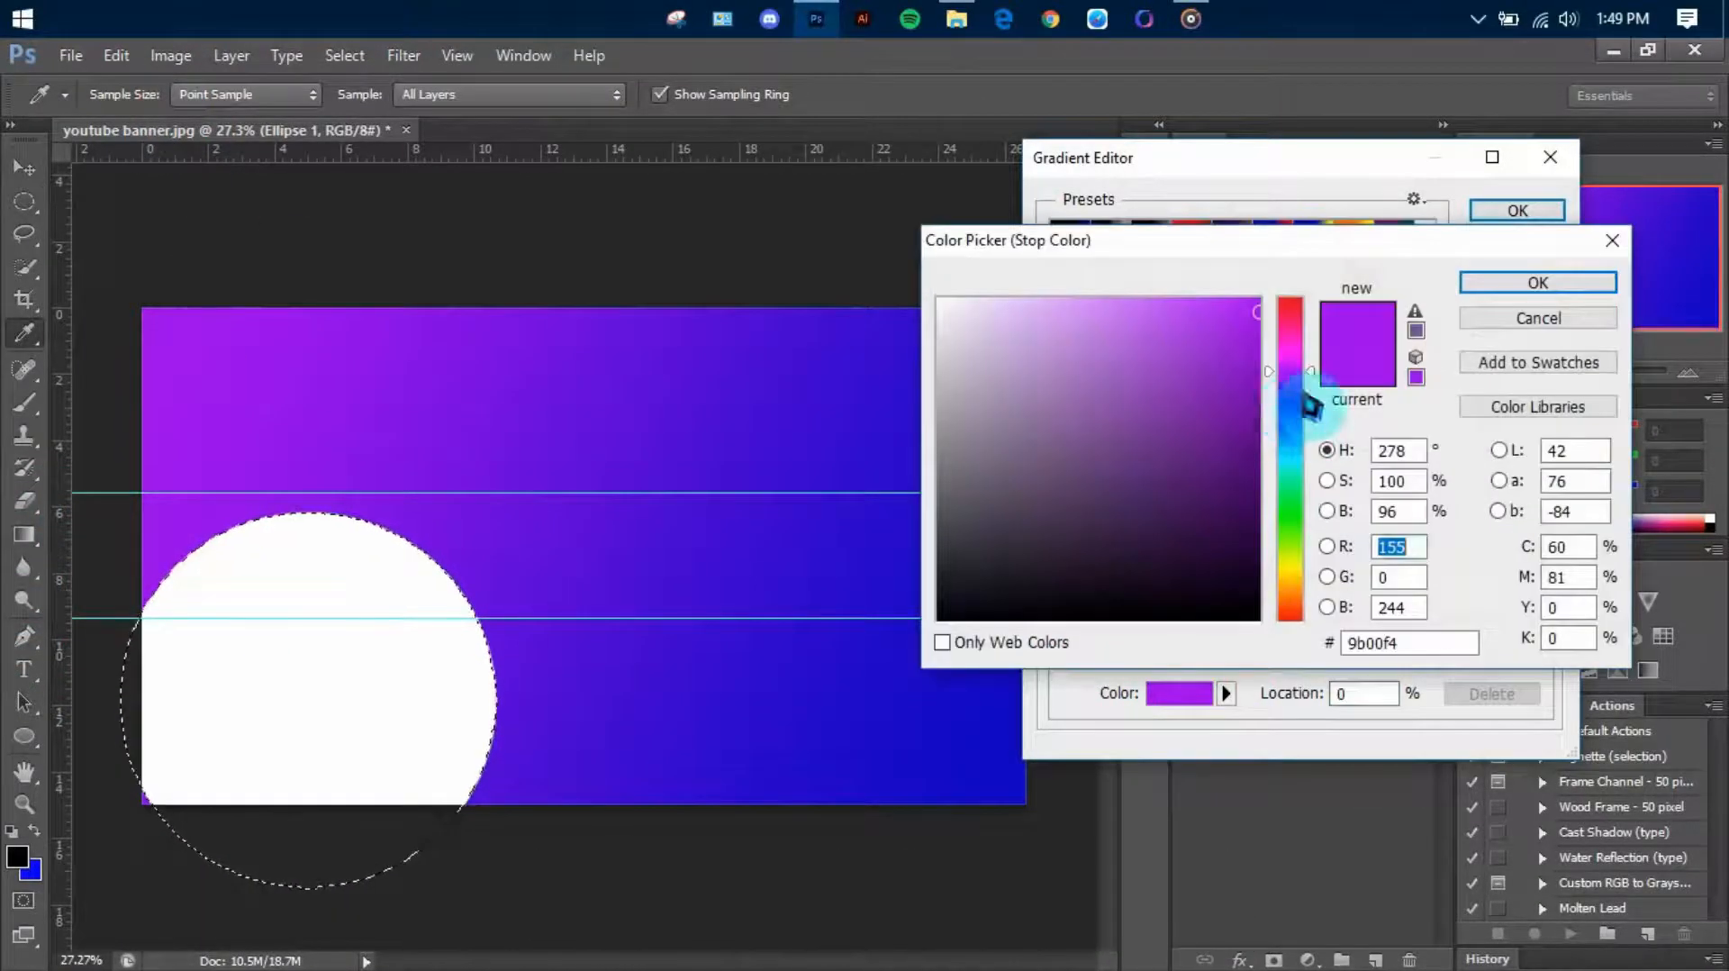
click(1297, 389)
drag(1286, 382, 1307, 389)
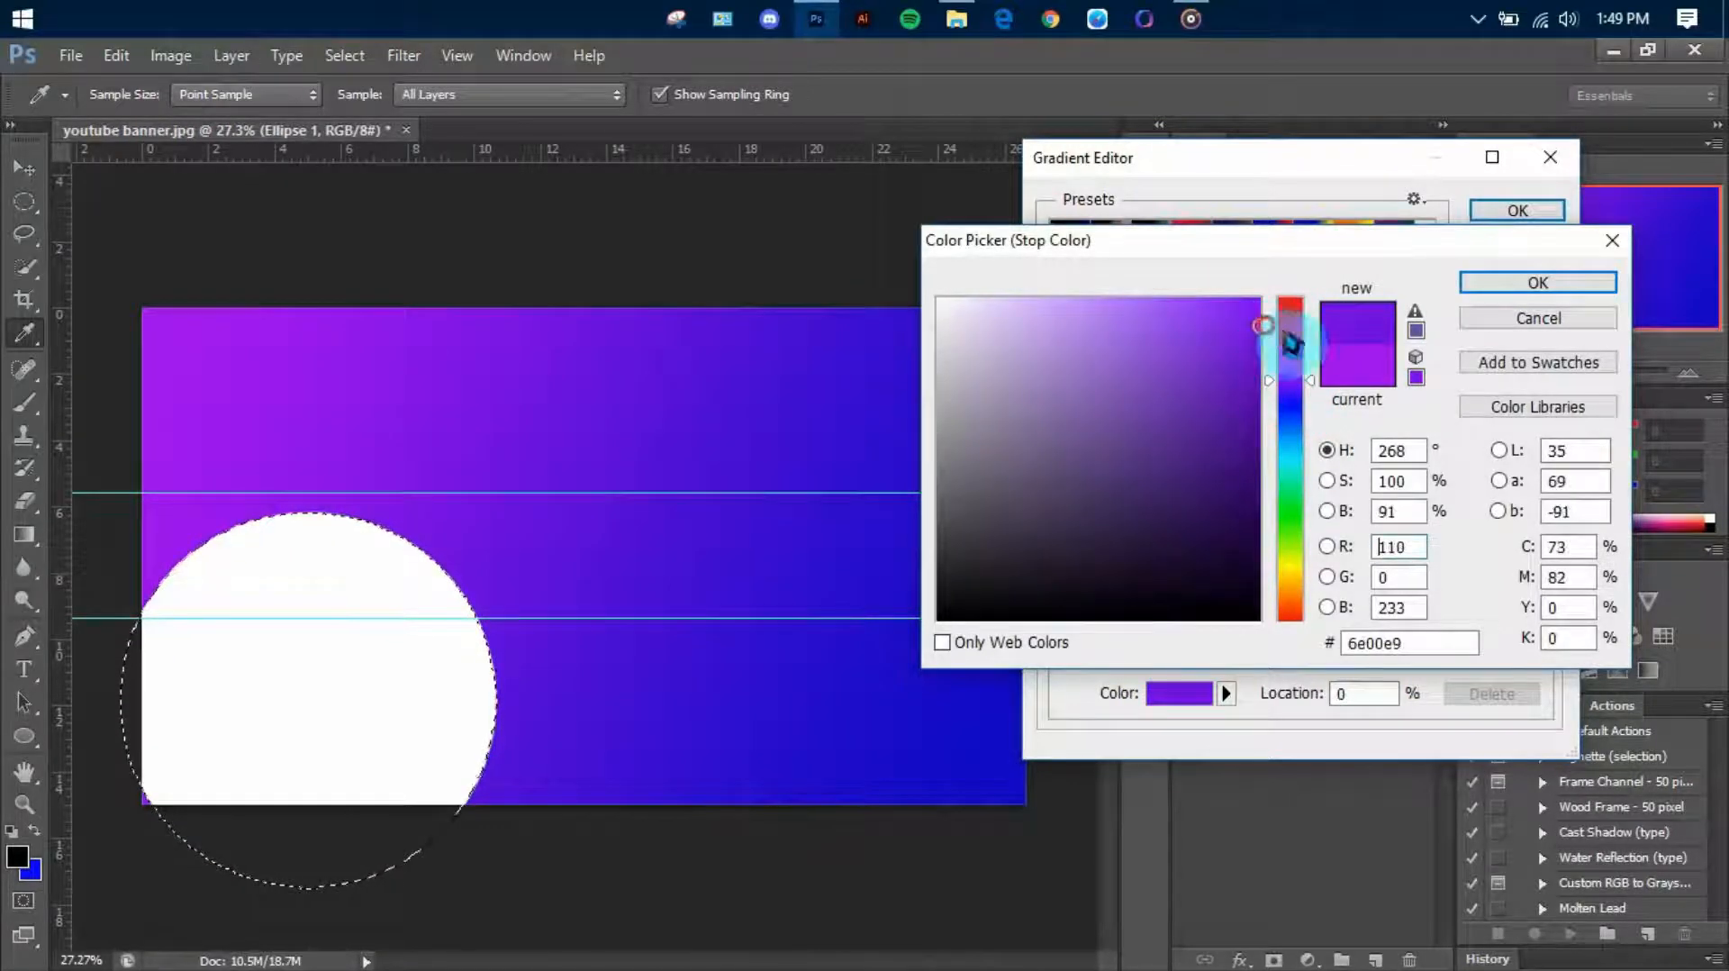
click(1531, 317)
Set the gradient's end stop to dark blue 0f00a1 and apply the gradient diagonally across the selected circle
click(1545, 593)
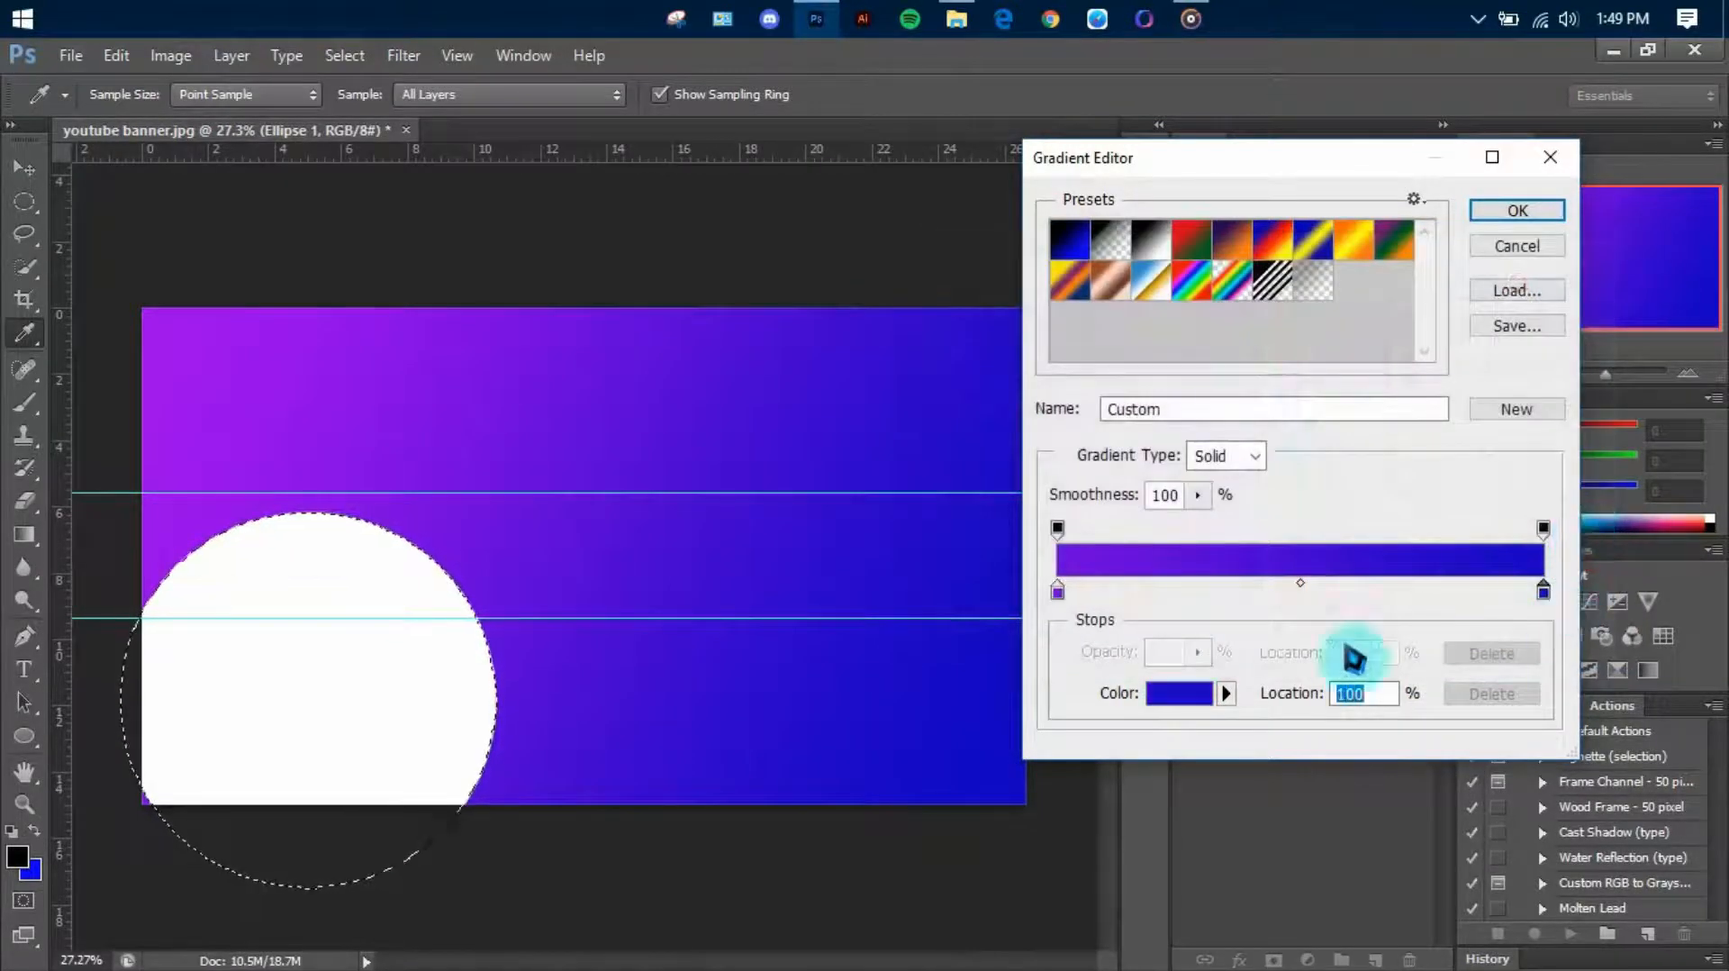
click(1198, 702)
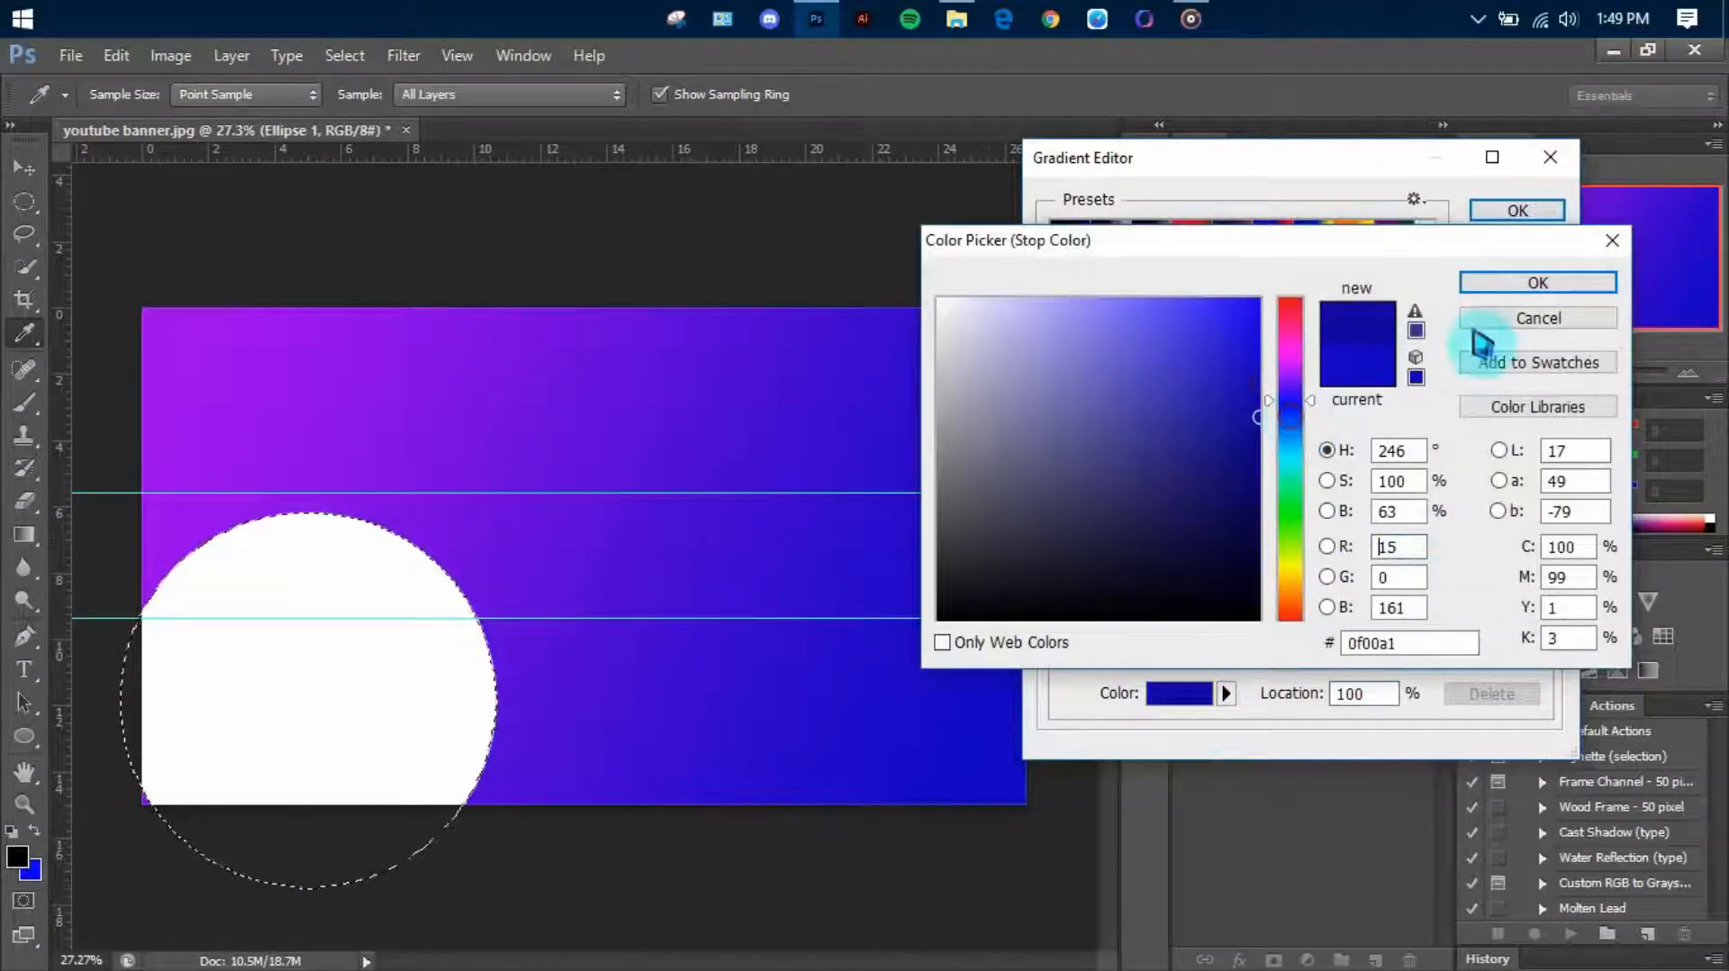
click(1477, 333)
click(1517, 212)
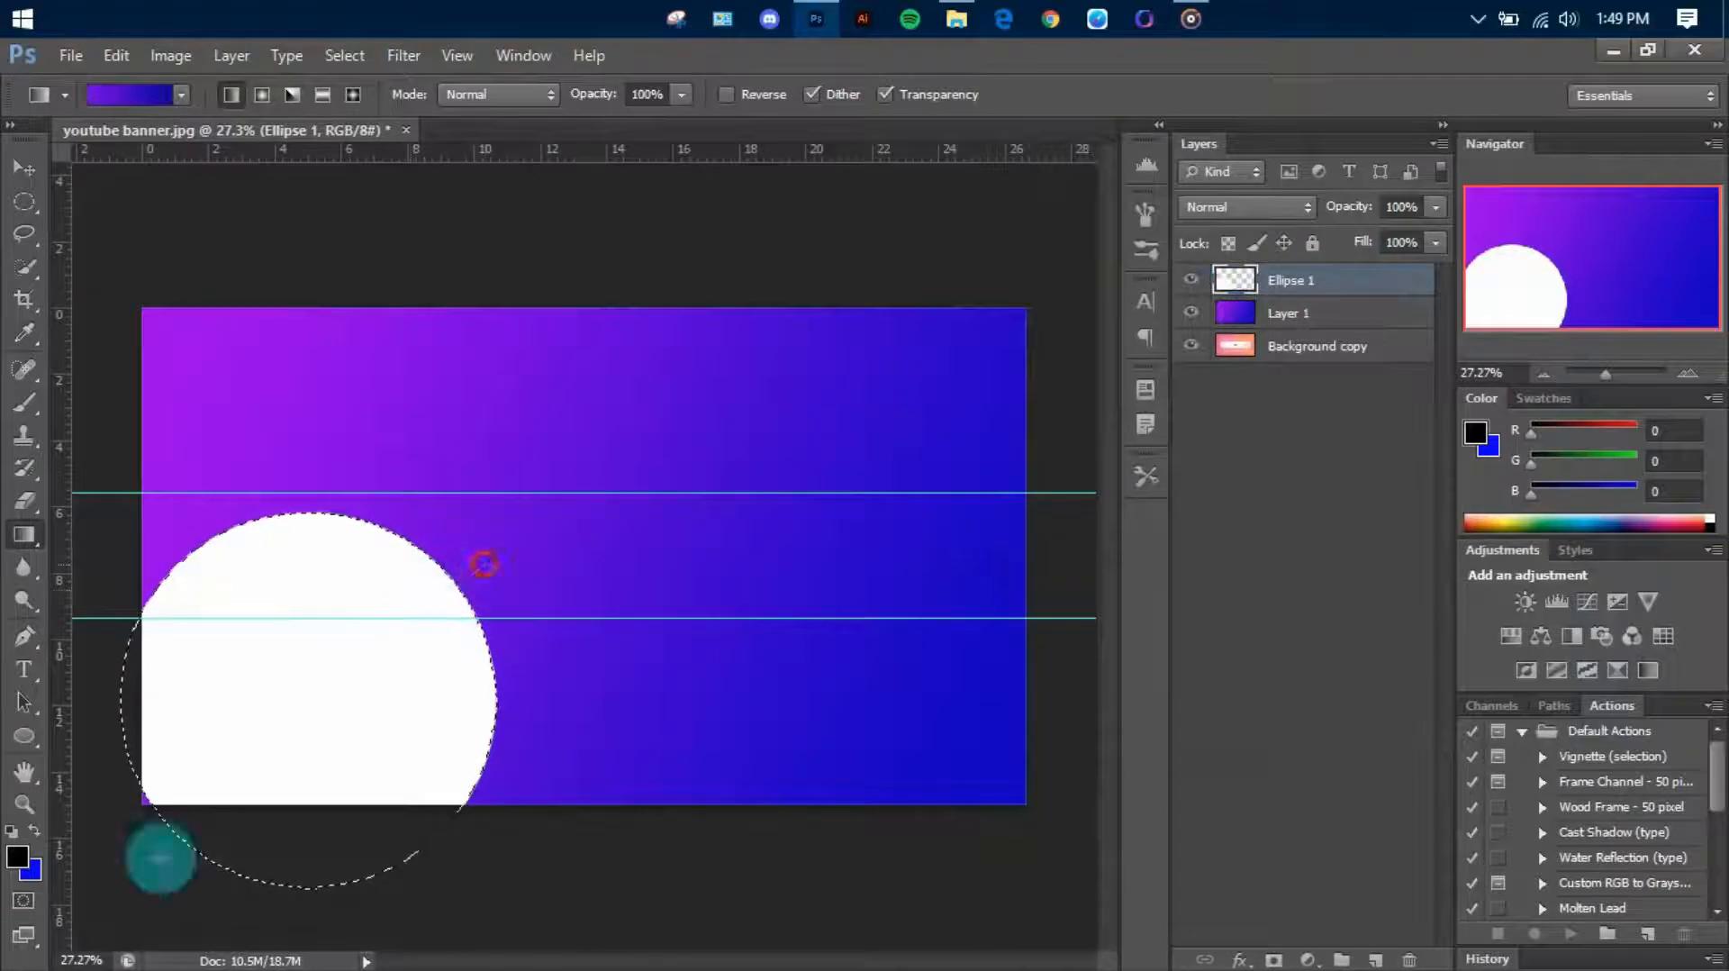
drag(135, 821, 139, 821)
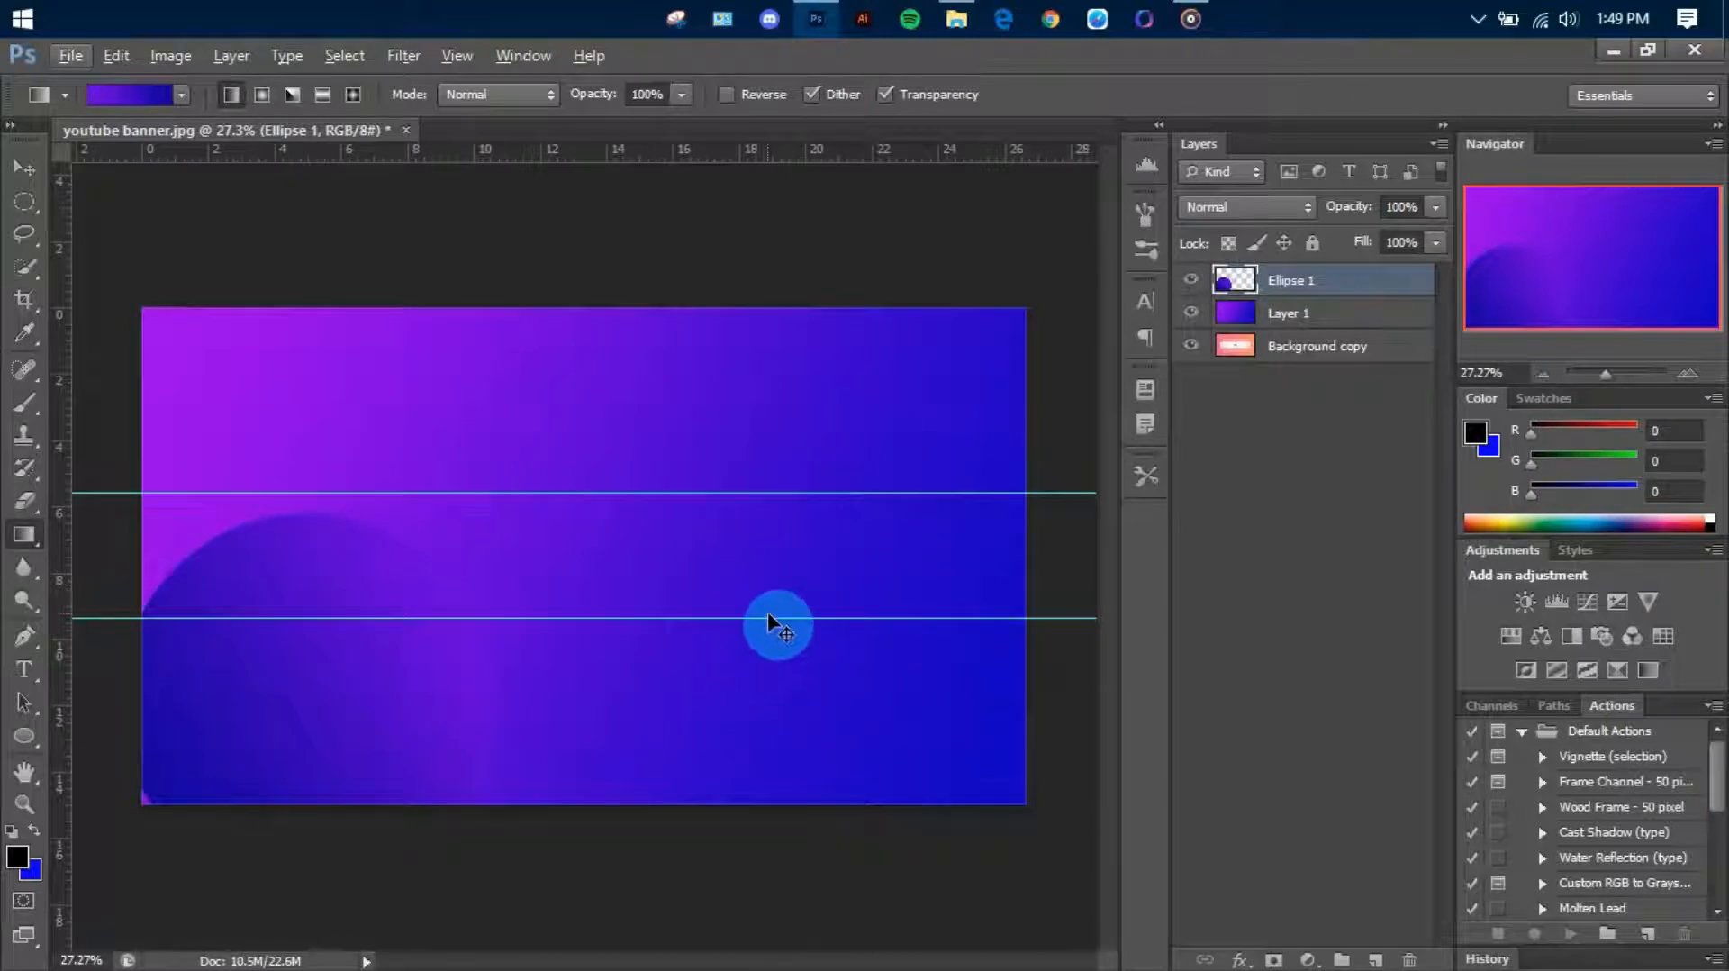
Restore the circle's selection and set up a gradient from the Foreground to Background preset with a violet first stop
key(ctrl+alt+z)
click(137, 93)
click(1063, 244)
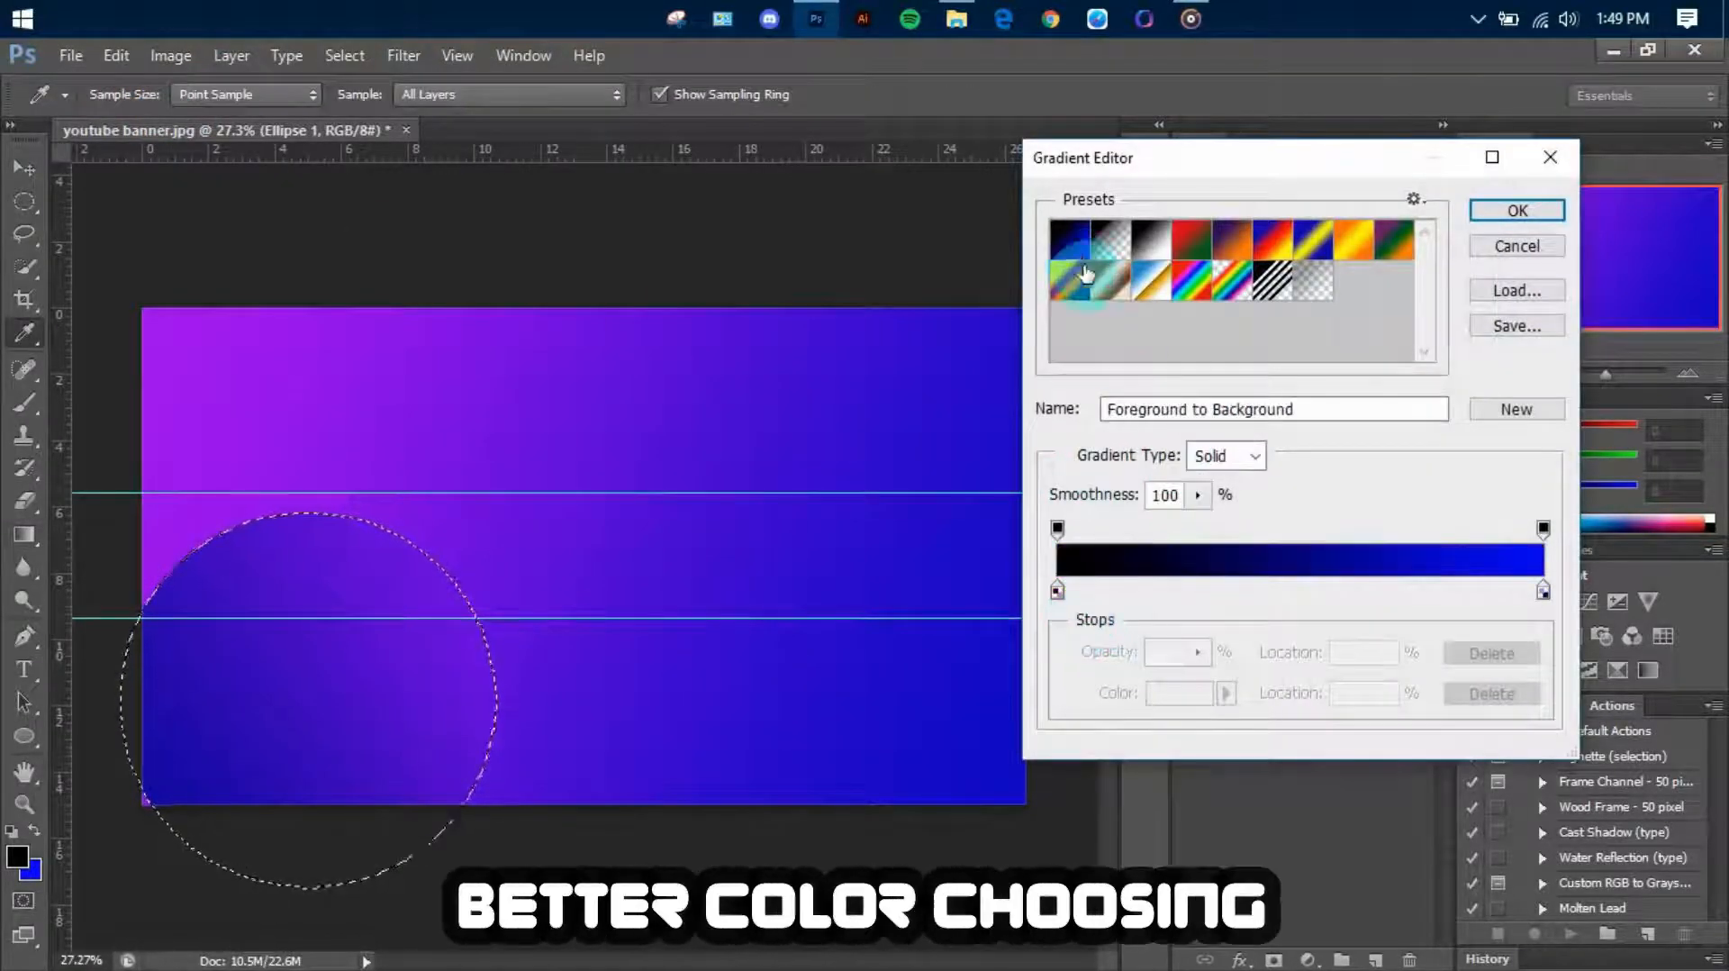
click(1060, 594)
click(1180, 694)
drag(1289, 393, 1282, 386)
drag(1250, 311, 1261, 346)
click(1509, 285)
Set the gradient's end stop to dark blue 0400b0 and fill the selected circle with it from top to bottom
double_click(1543, 592)
click(1351, 405)
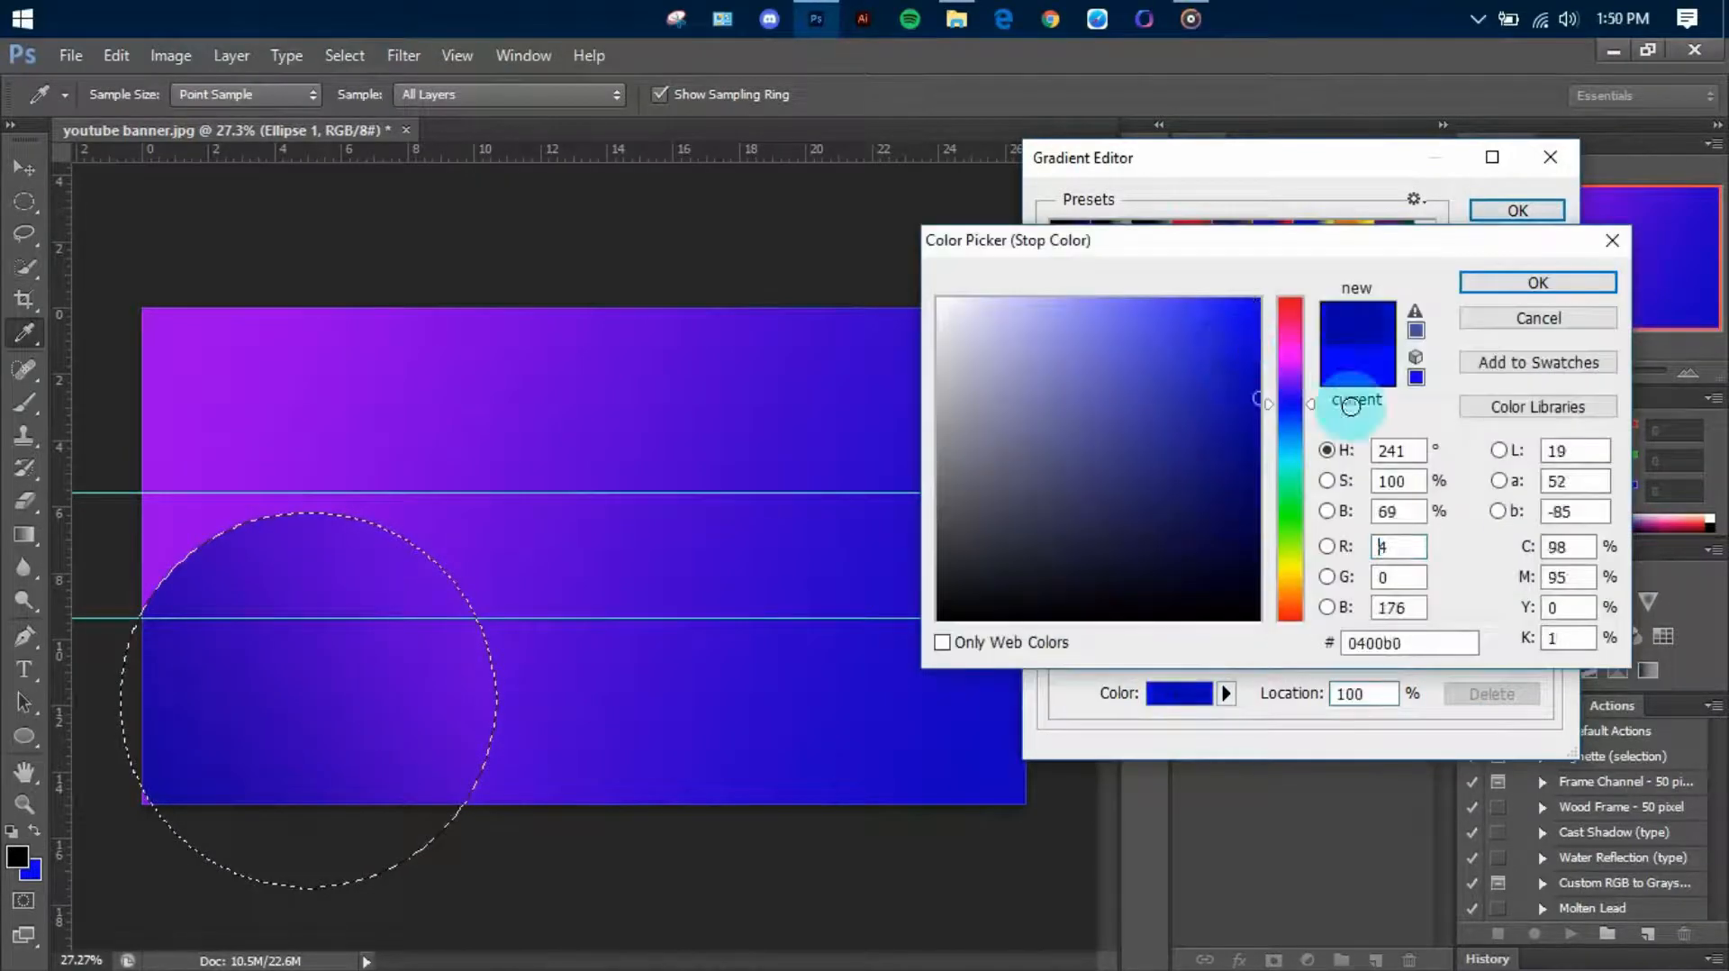
click(1500, 279)
click(1516, 210)
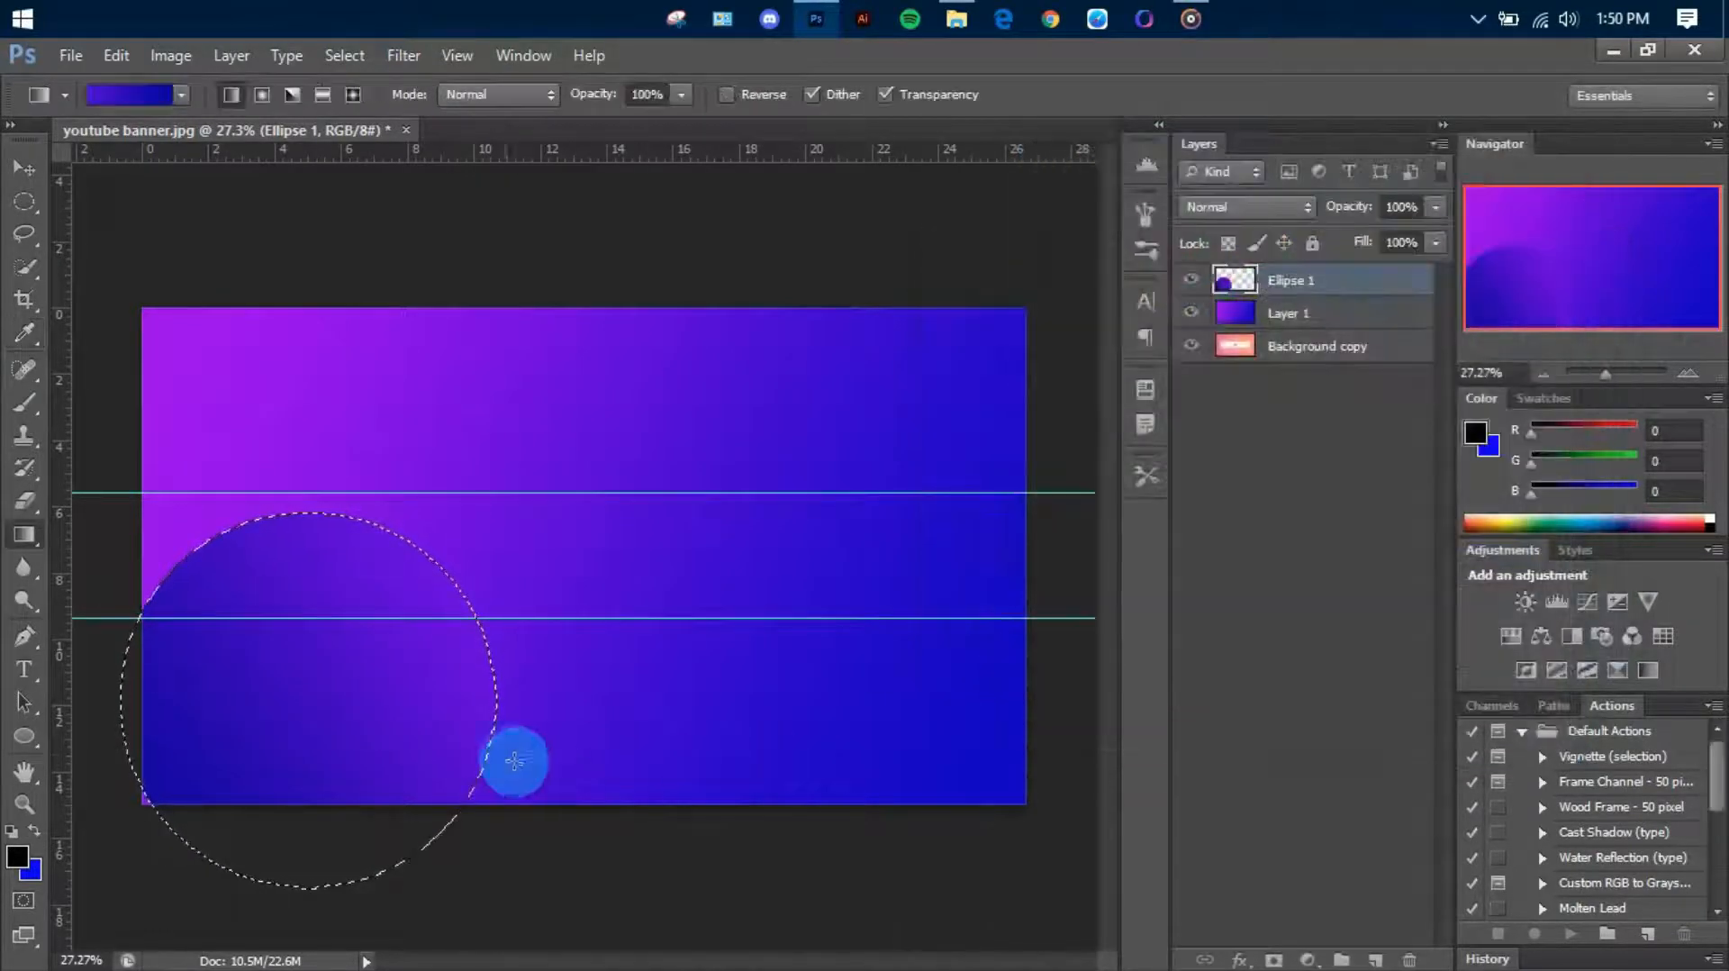
drag(238, 501, 437, 919)
scroll(459, 727, down, 1)
scroll(491, 728, up, 1)
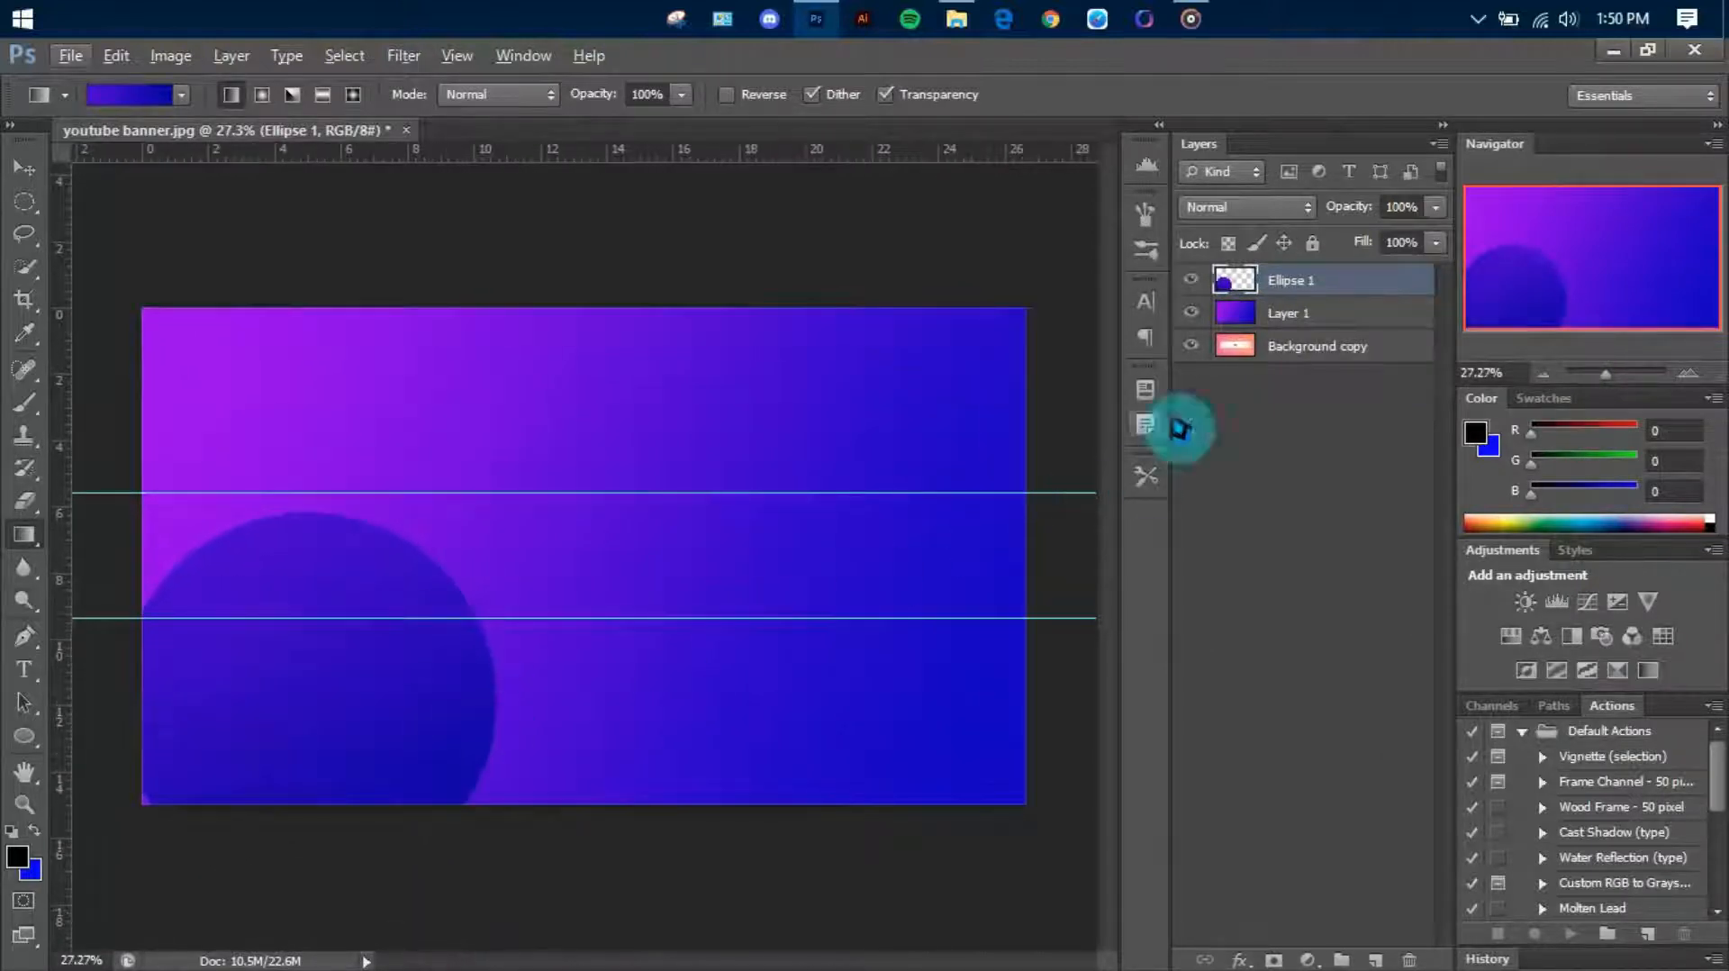
Apply a smooth Inner Bevel through Bevel & Emboss to the gradient circle, with 54% depth and 147 px size
right_click(1270, 285)
click(1354, 123)
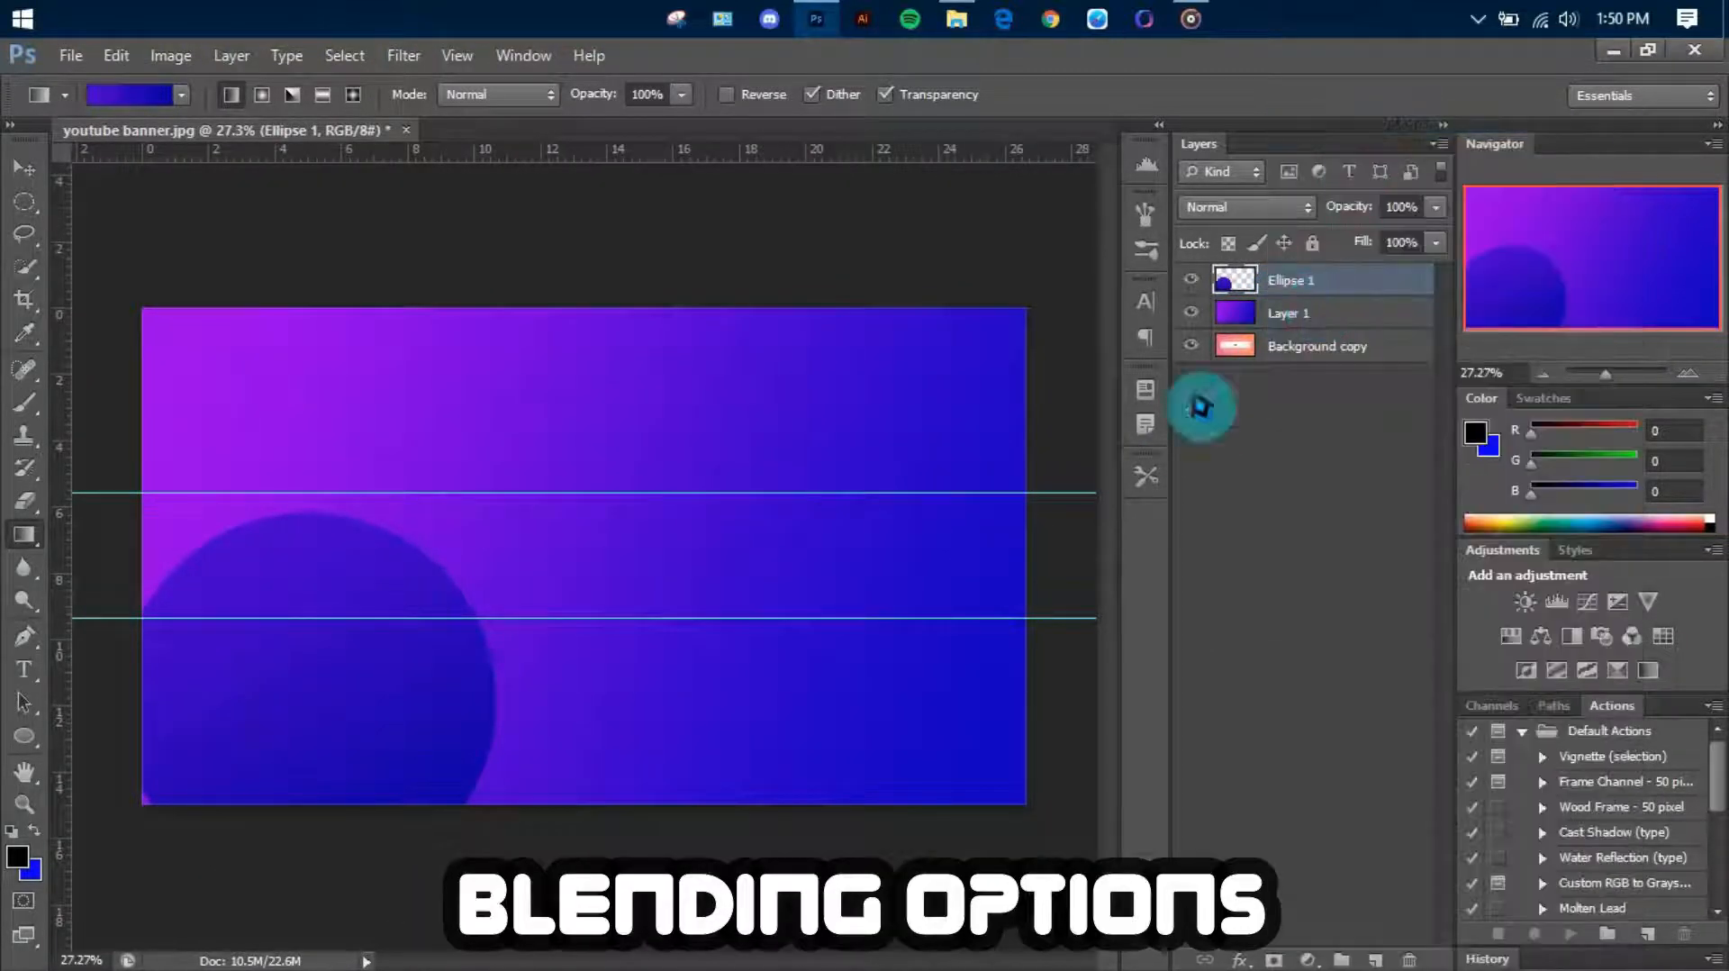
click(991, 263)
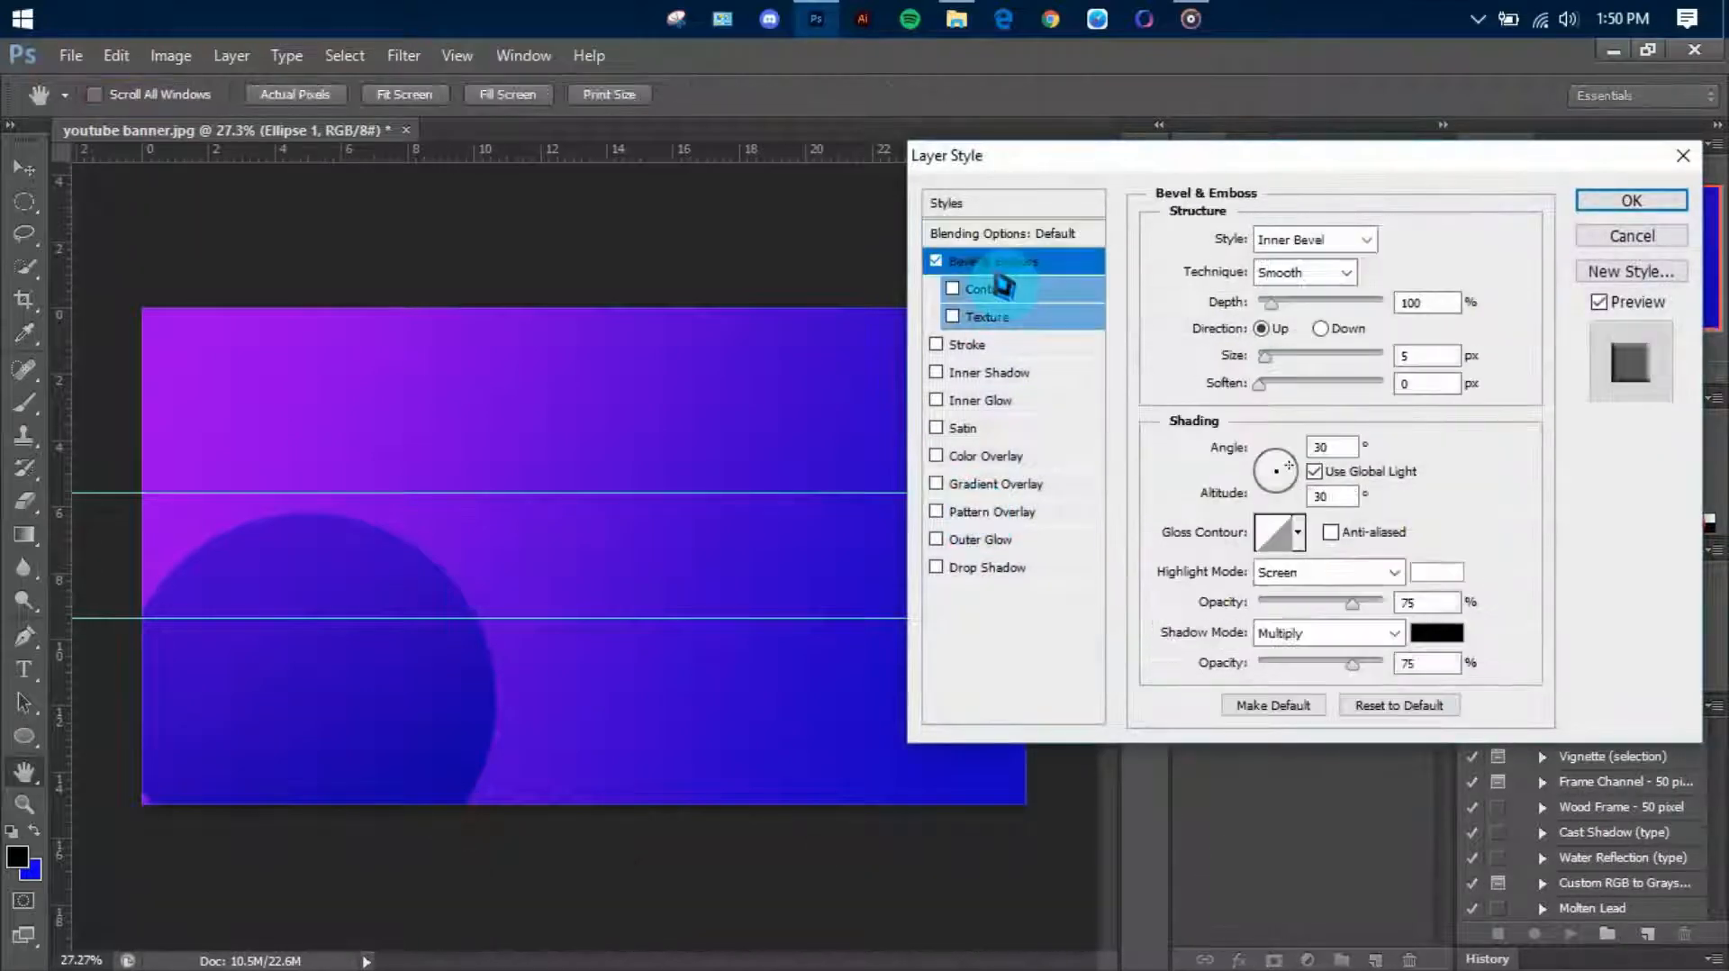
mouse_move(1306, 360)
mouse_down()
mouse_move(1358, 374)
mouse_move(1305, 386)
mouse_move(1416, 371)
mouse_move(1378, 386)
mouse_move(1333, 364)
mouse_up()
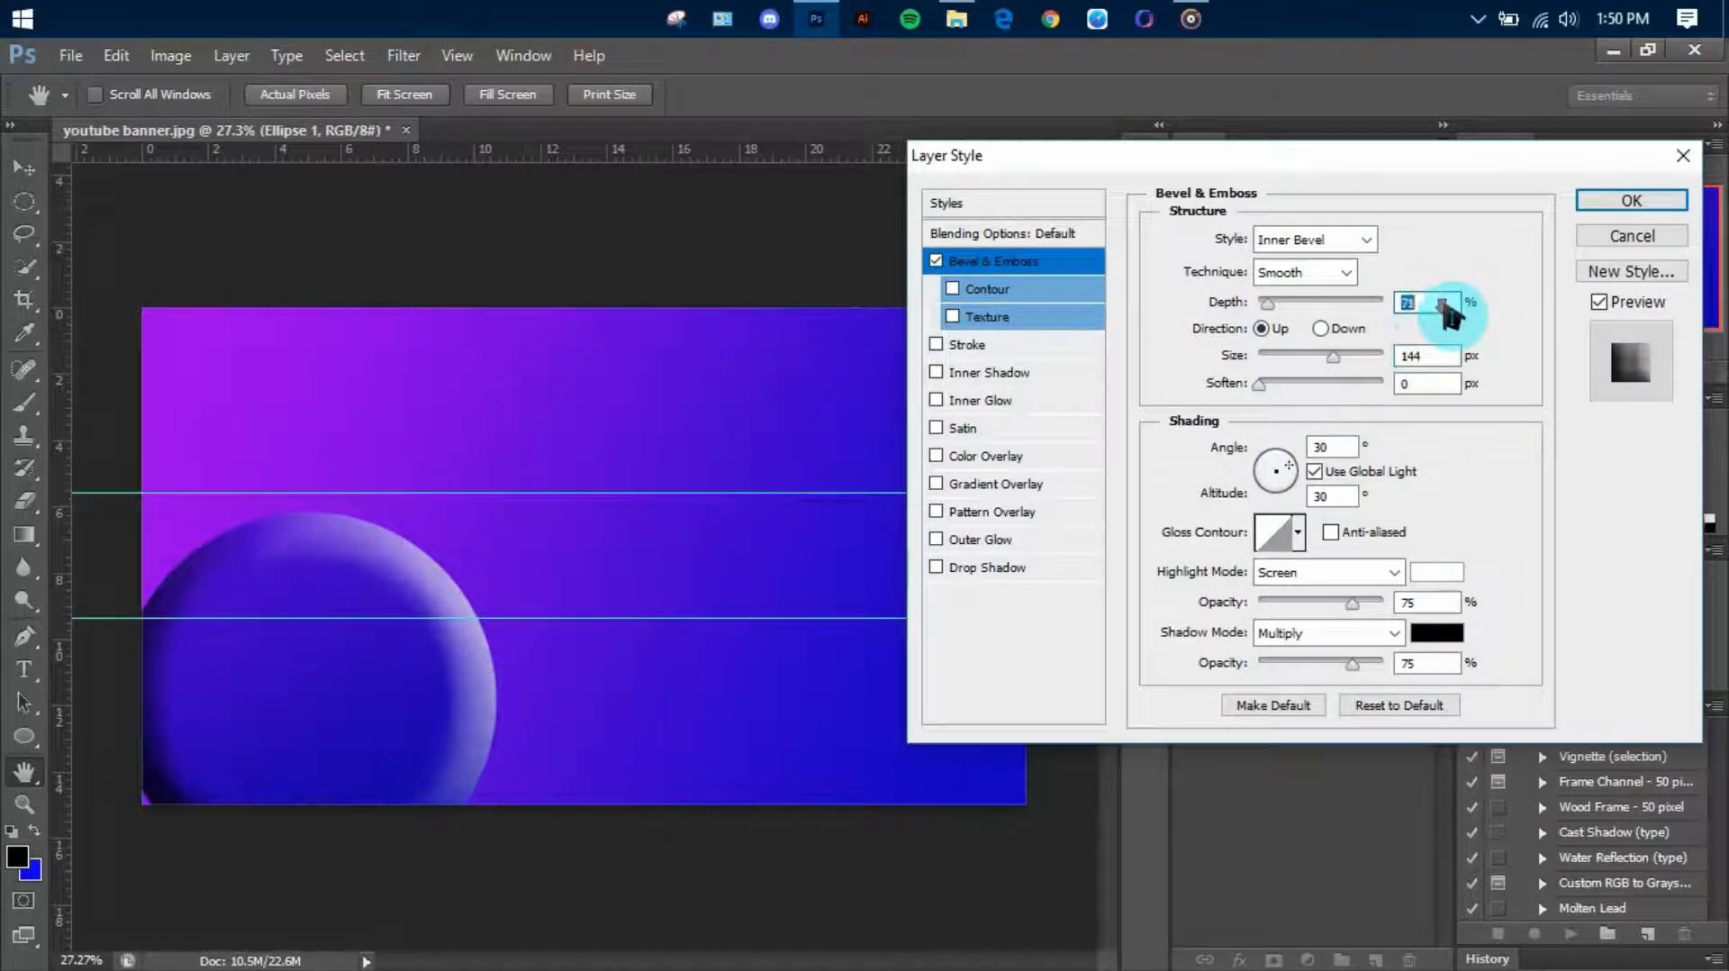
mouse_move(1332, 367)
mouse_down()
mouse_move(1408, 367)
mouse_move(1360, 380)
mouse_up()
click(1441, 304)
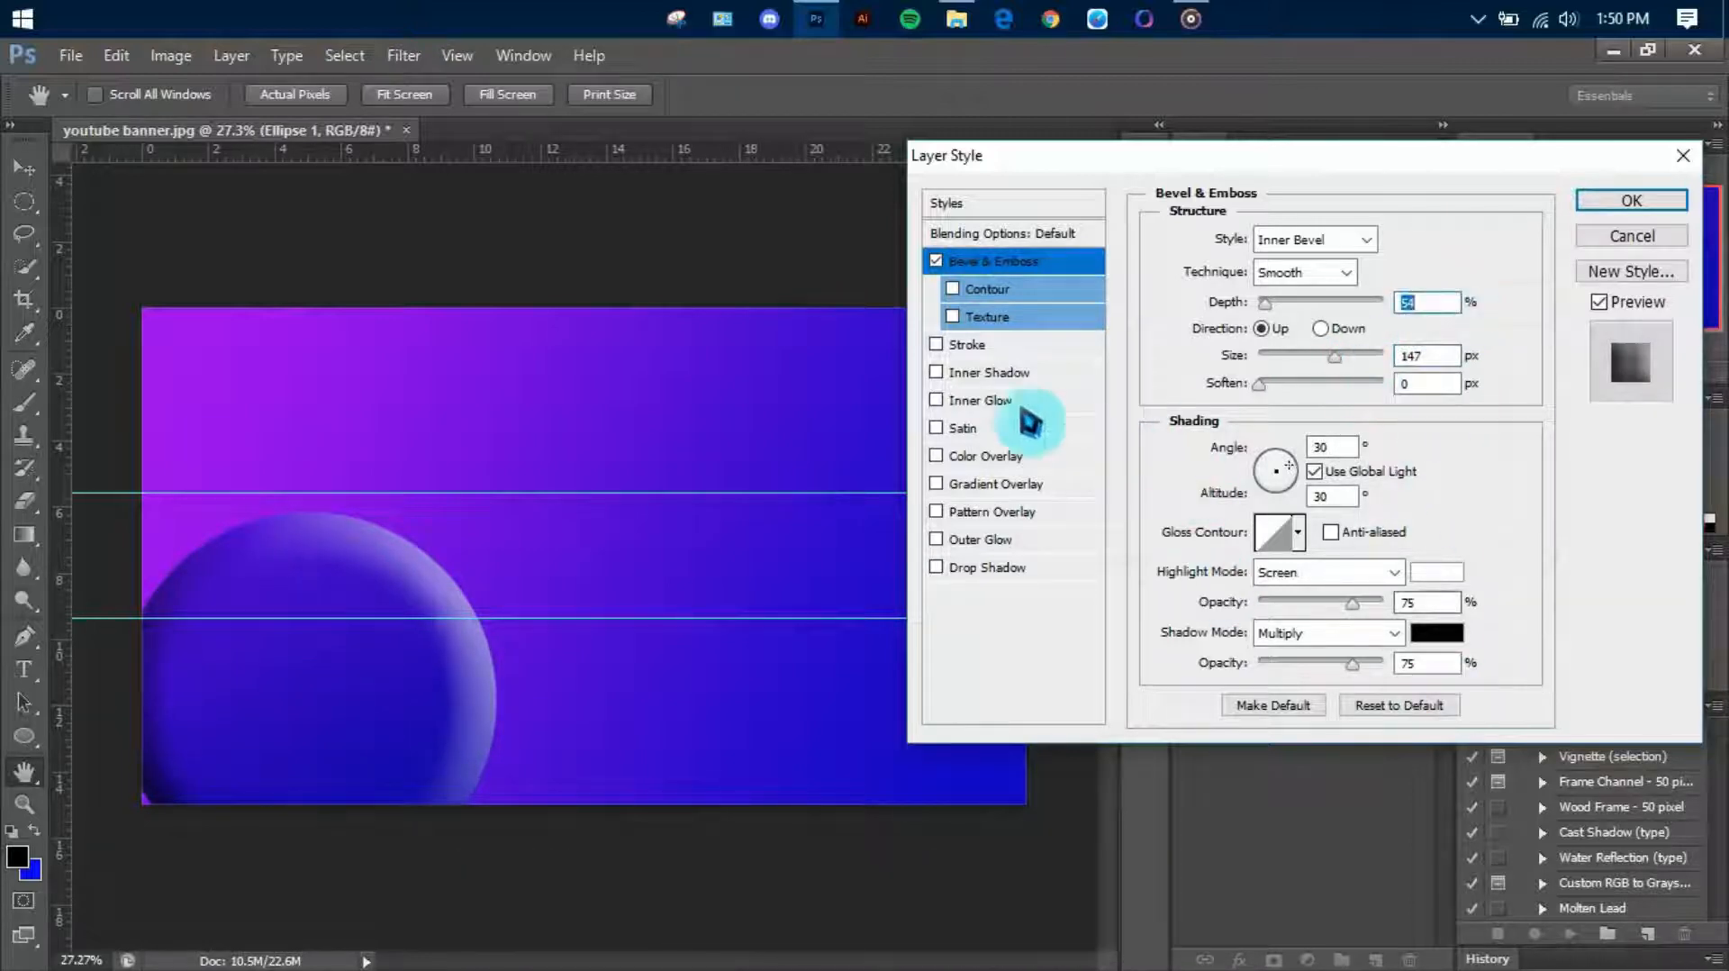
click(1624, 206)
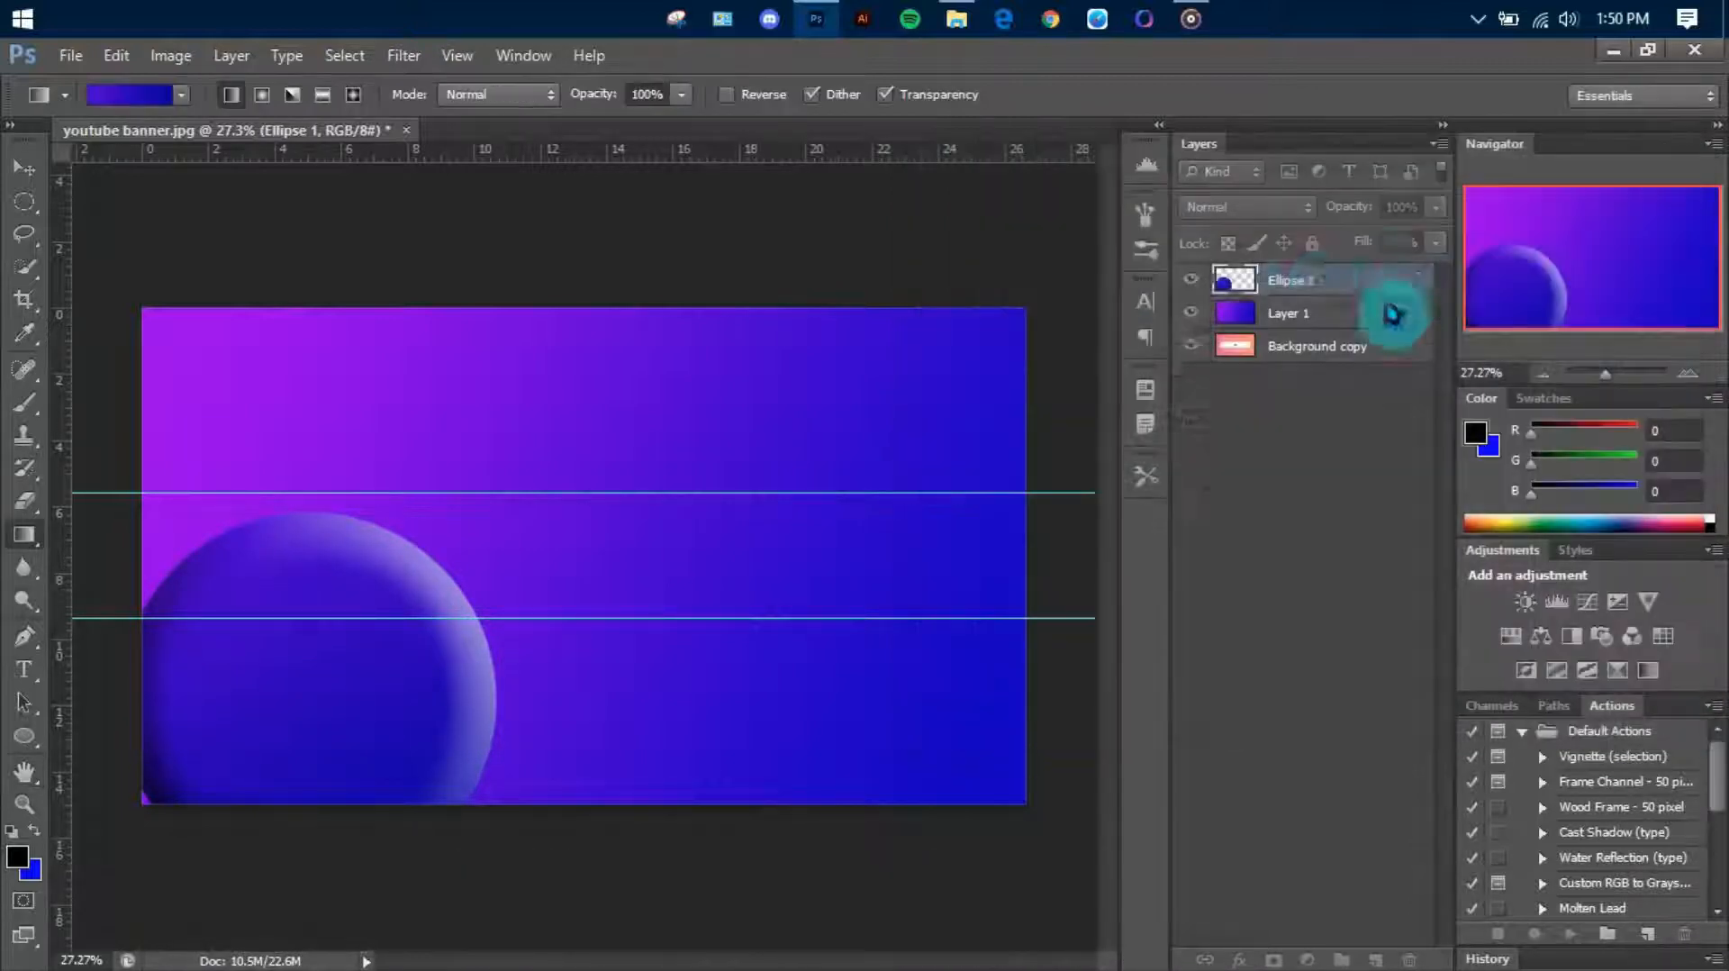
Using a new layer, draw an unfilled circle about 965 px across with a solid 18 pt white stroke and rasterize it
click(1375, 957)
click(27, 737)
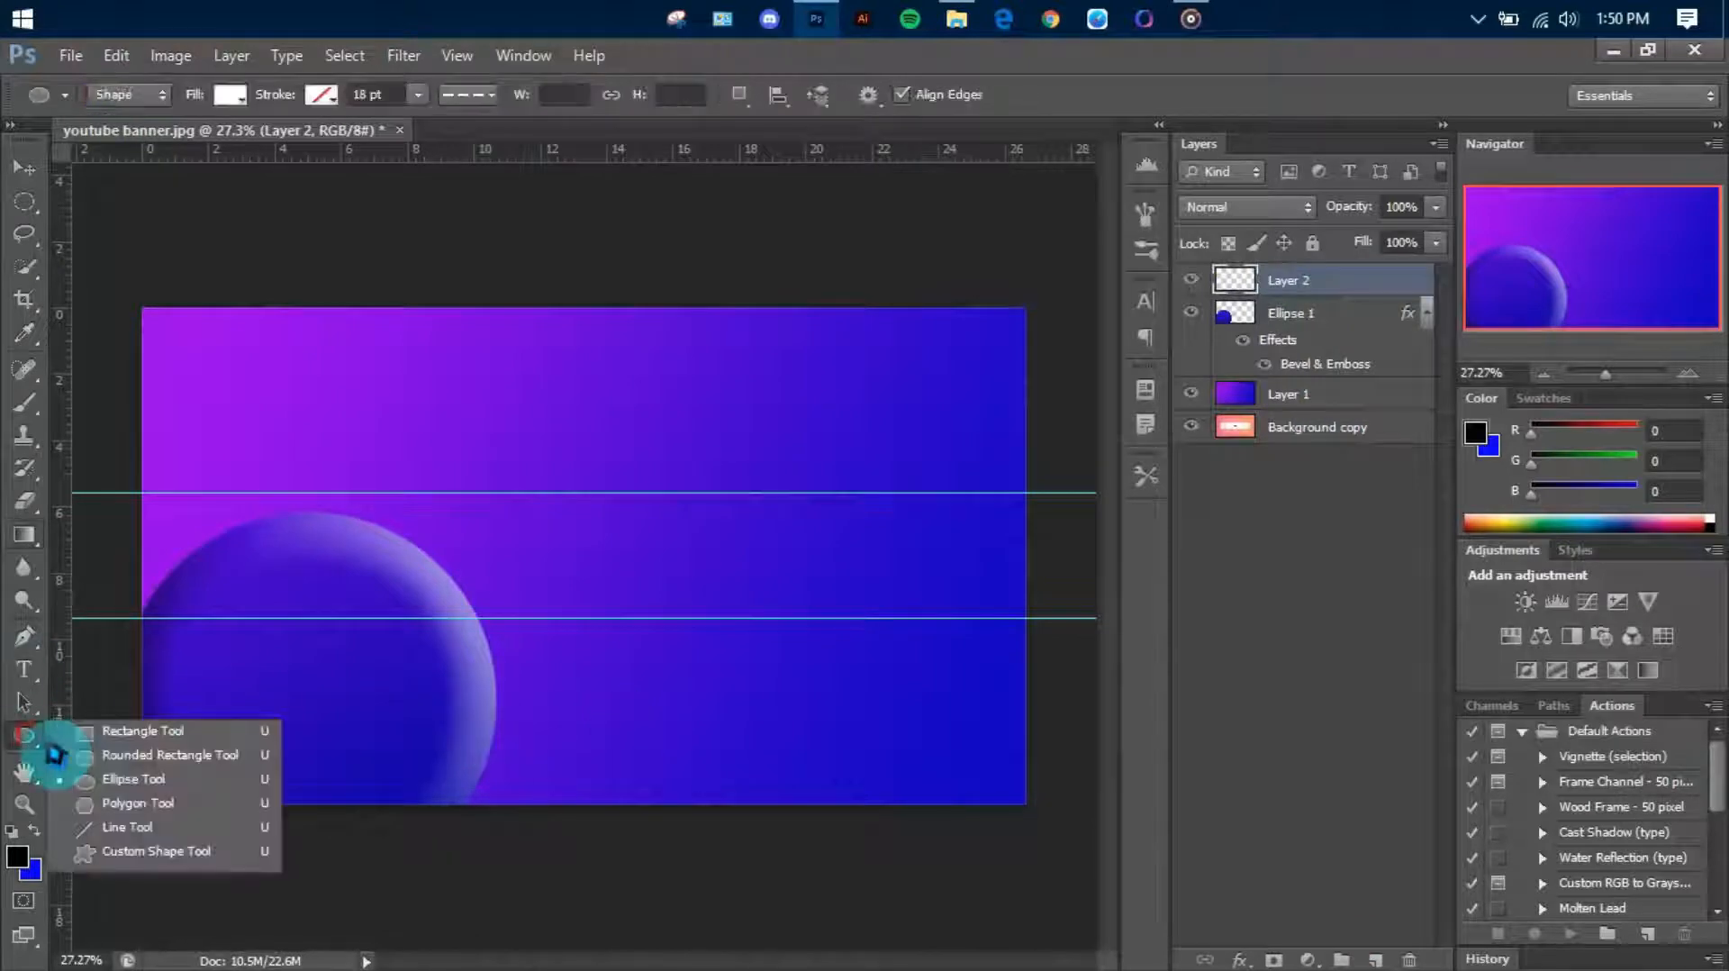
click(152, 783)
click(230, 94)
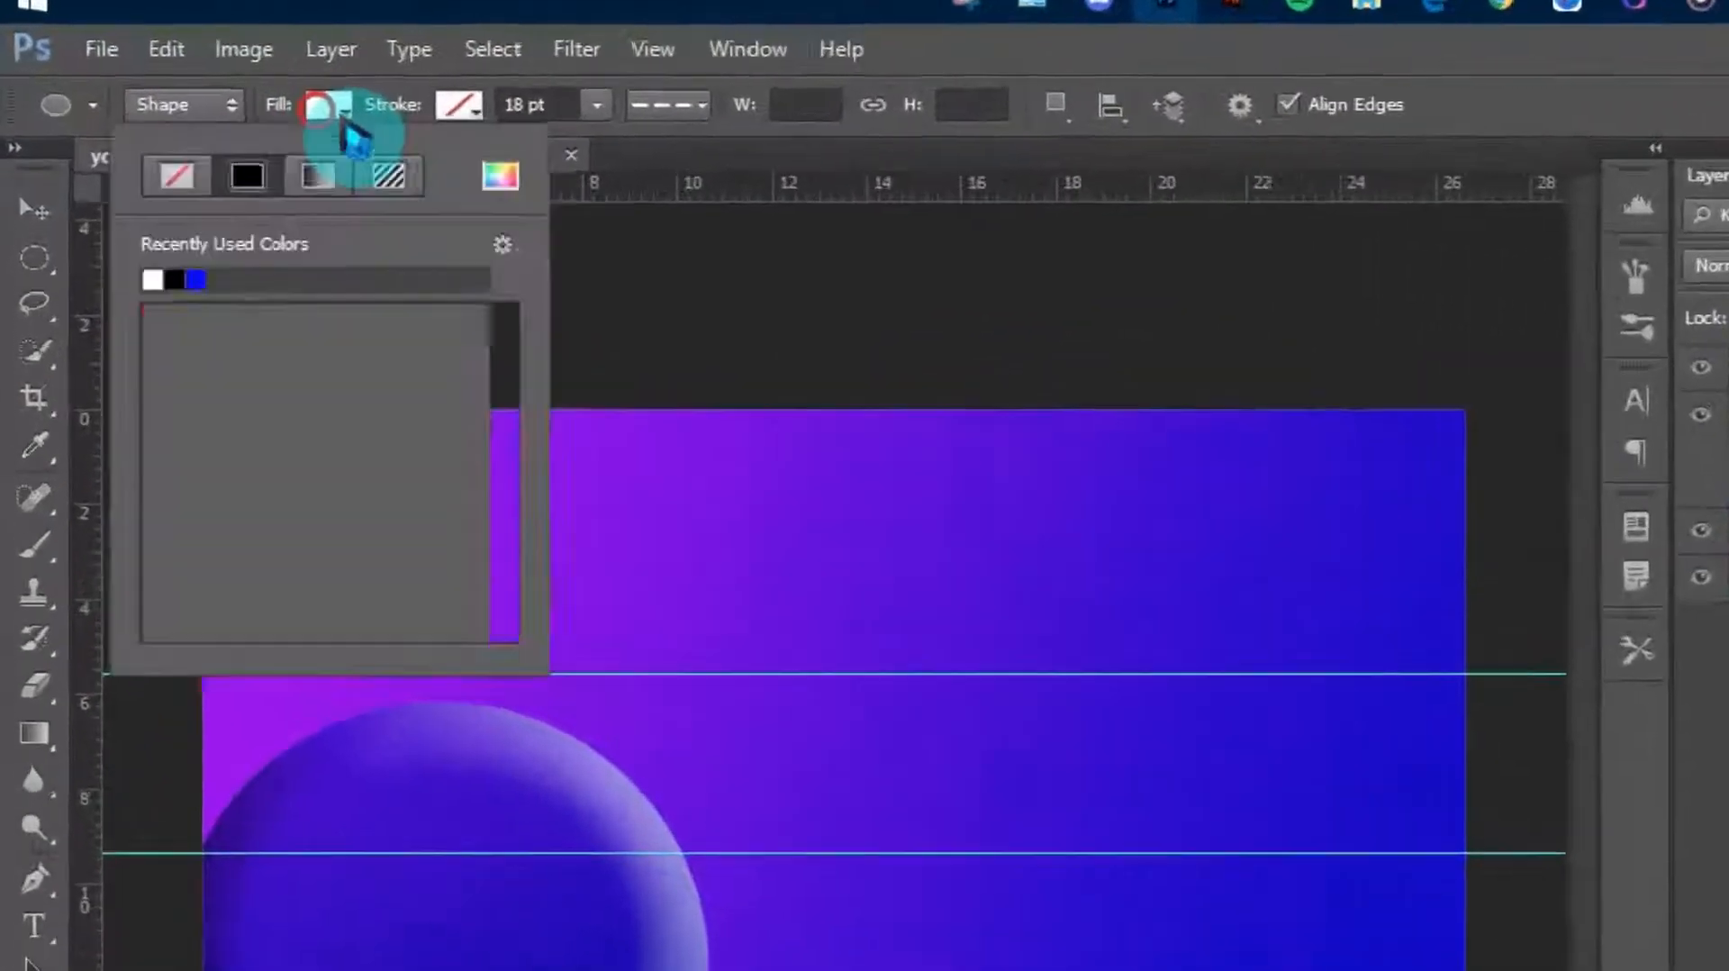
click(121, 144)
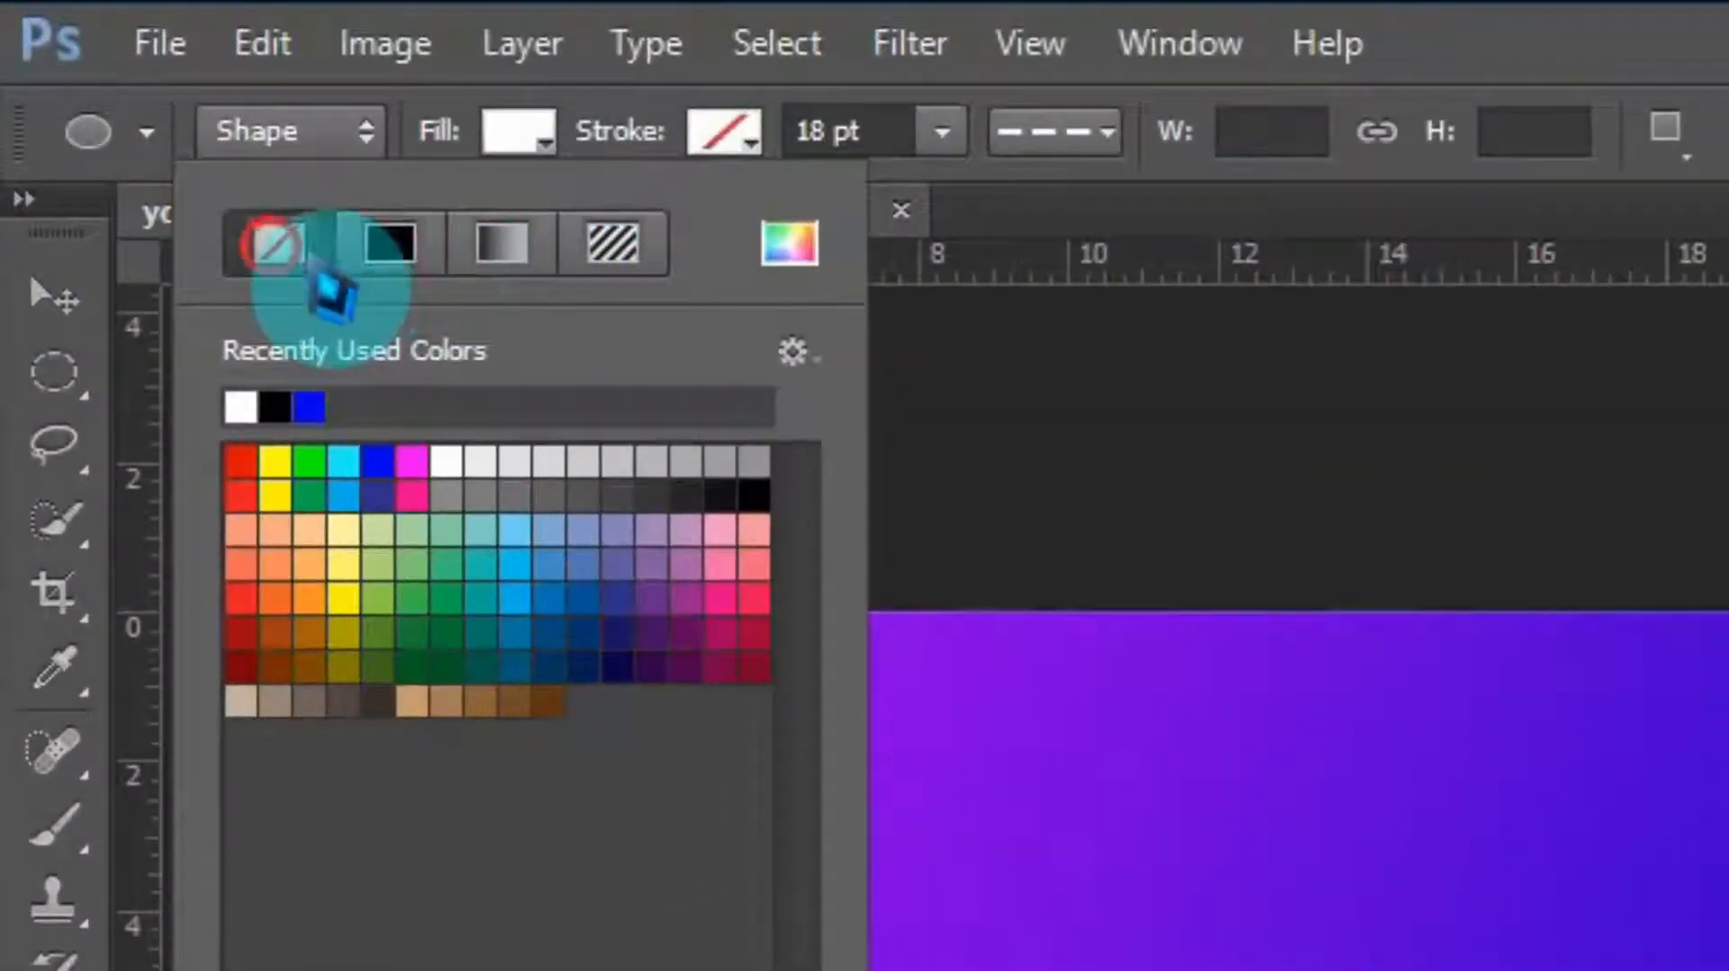
click(724, 132)
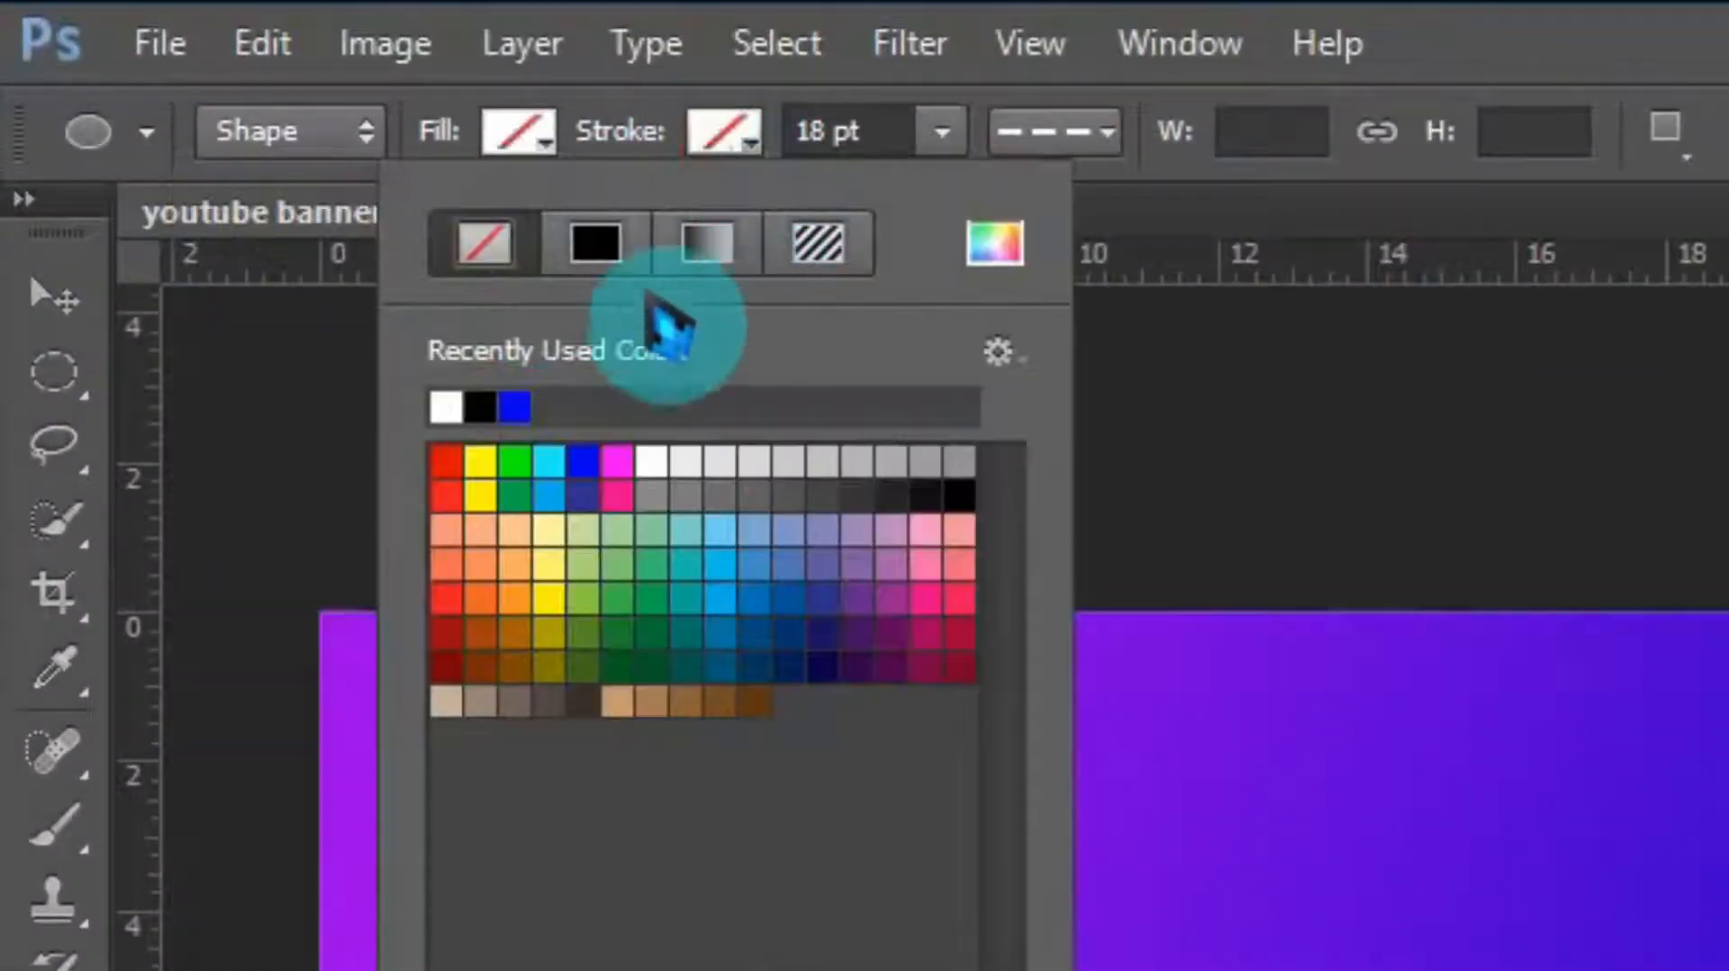
click(585, 245)
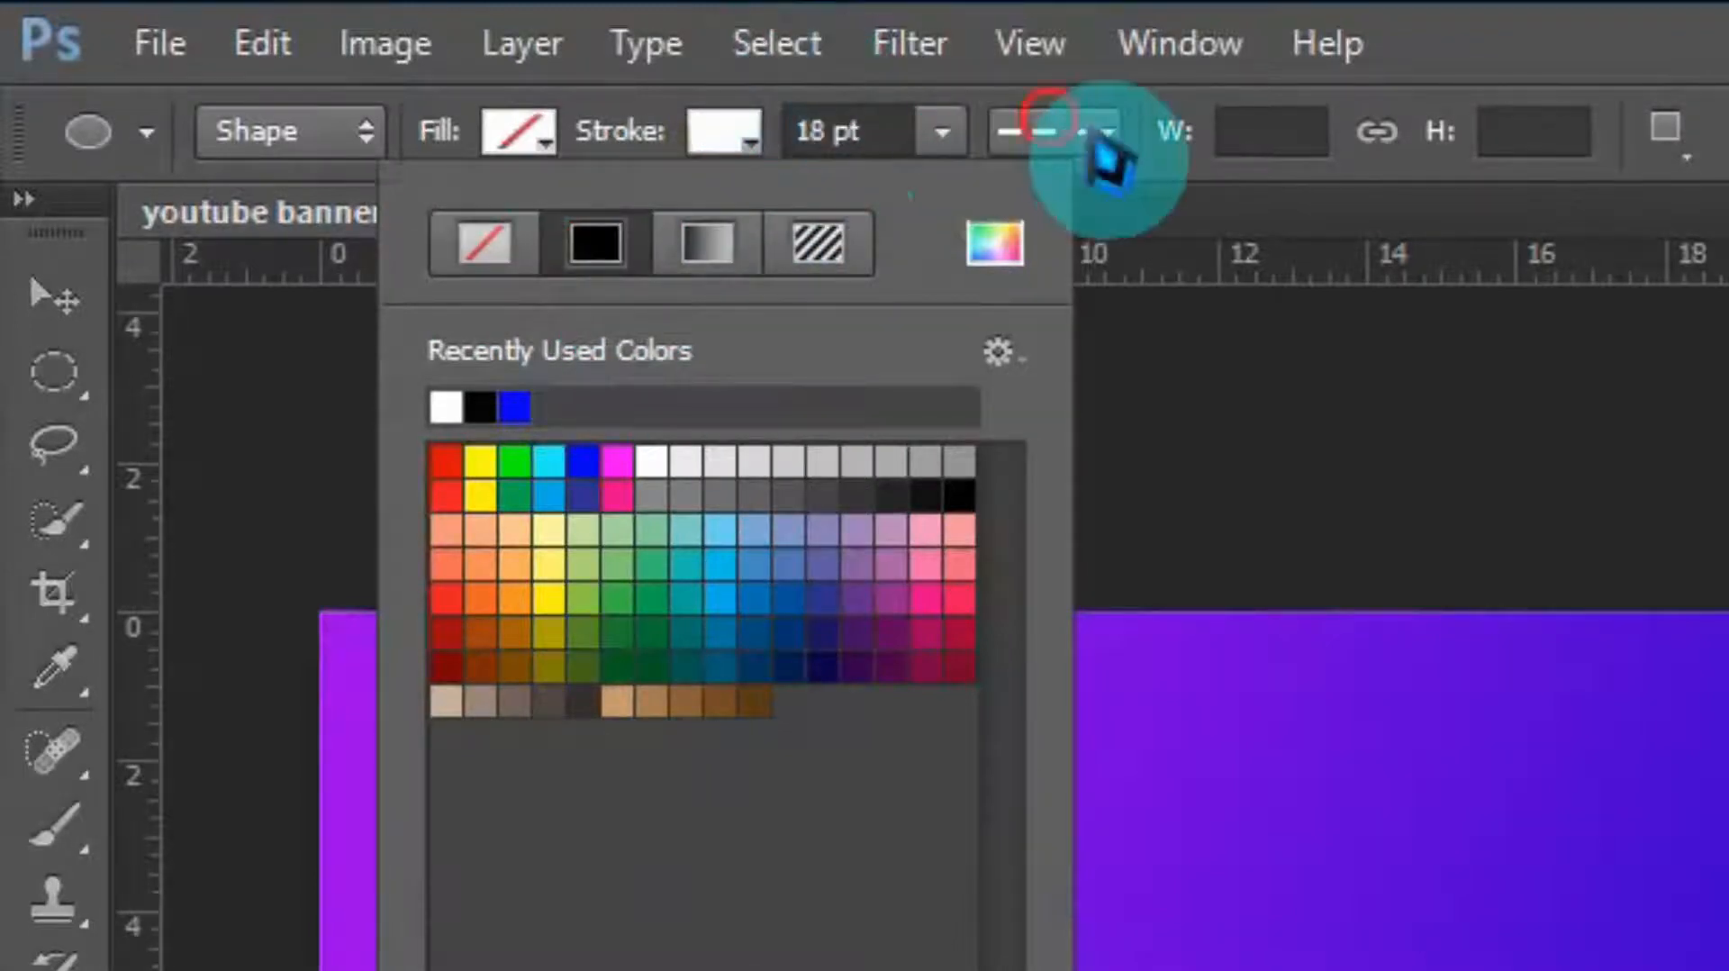
click(1104, 132)
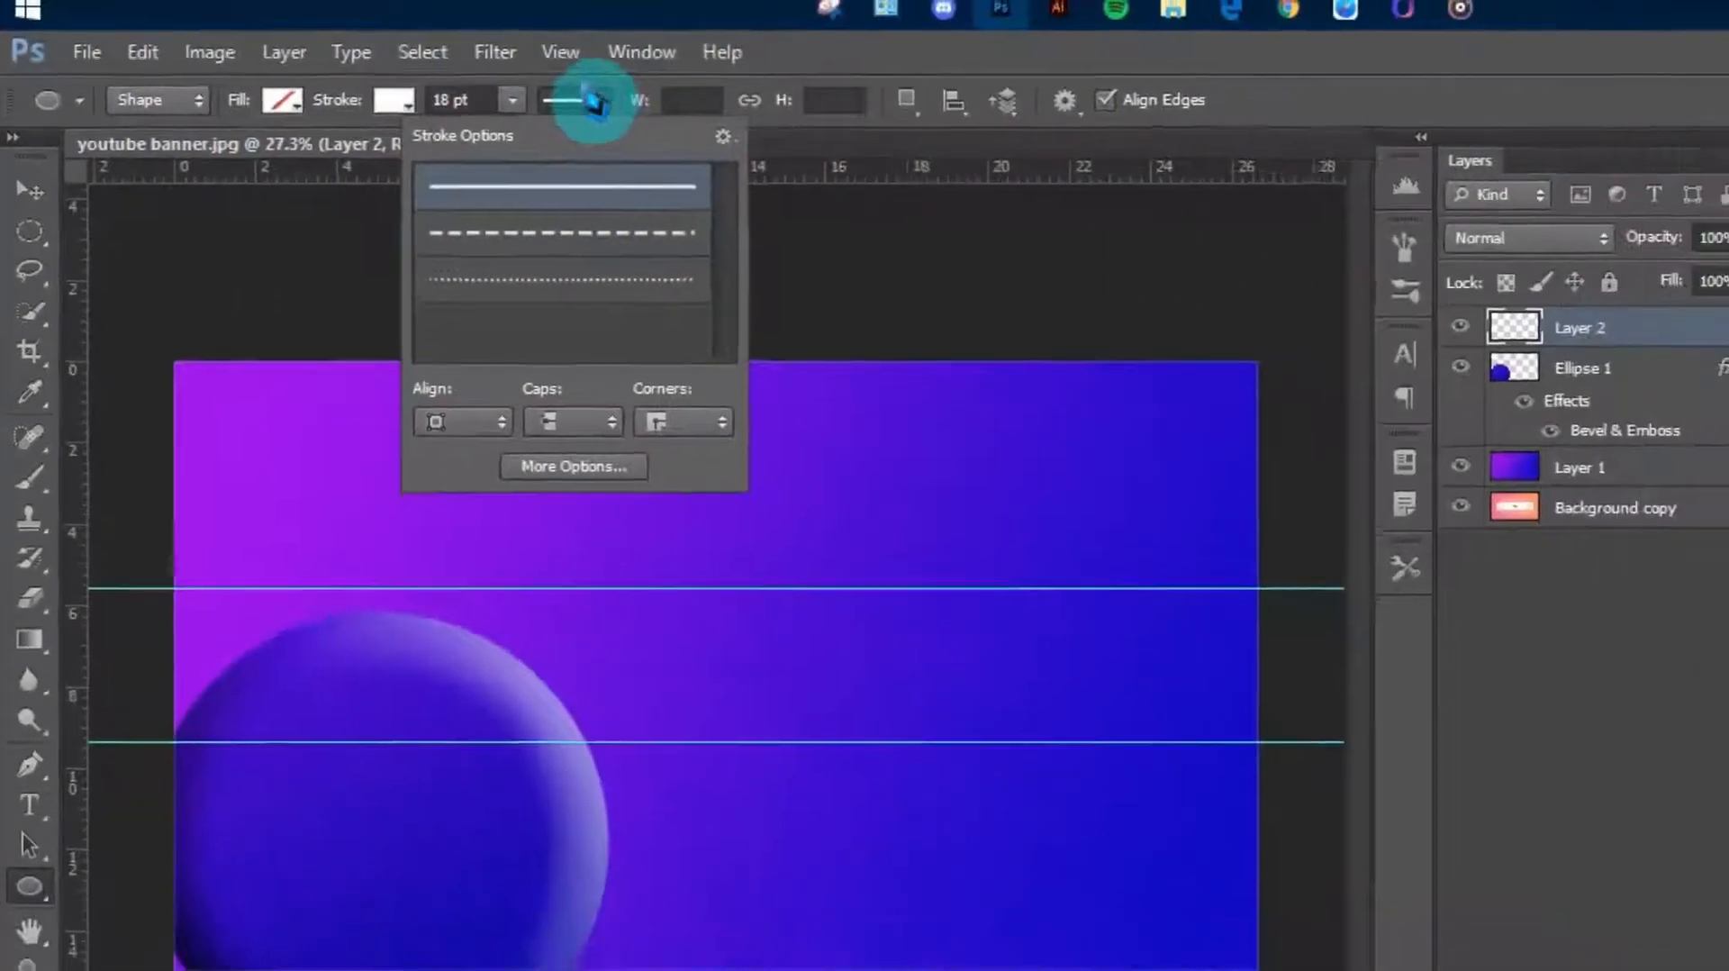
click(584, 99)
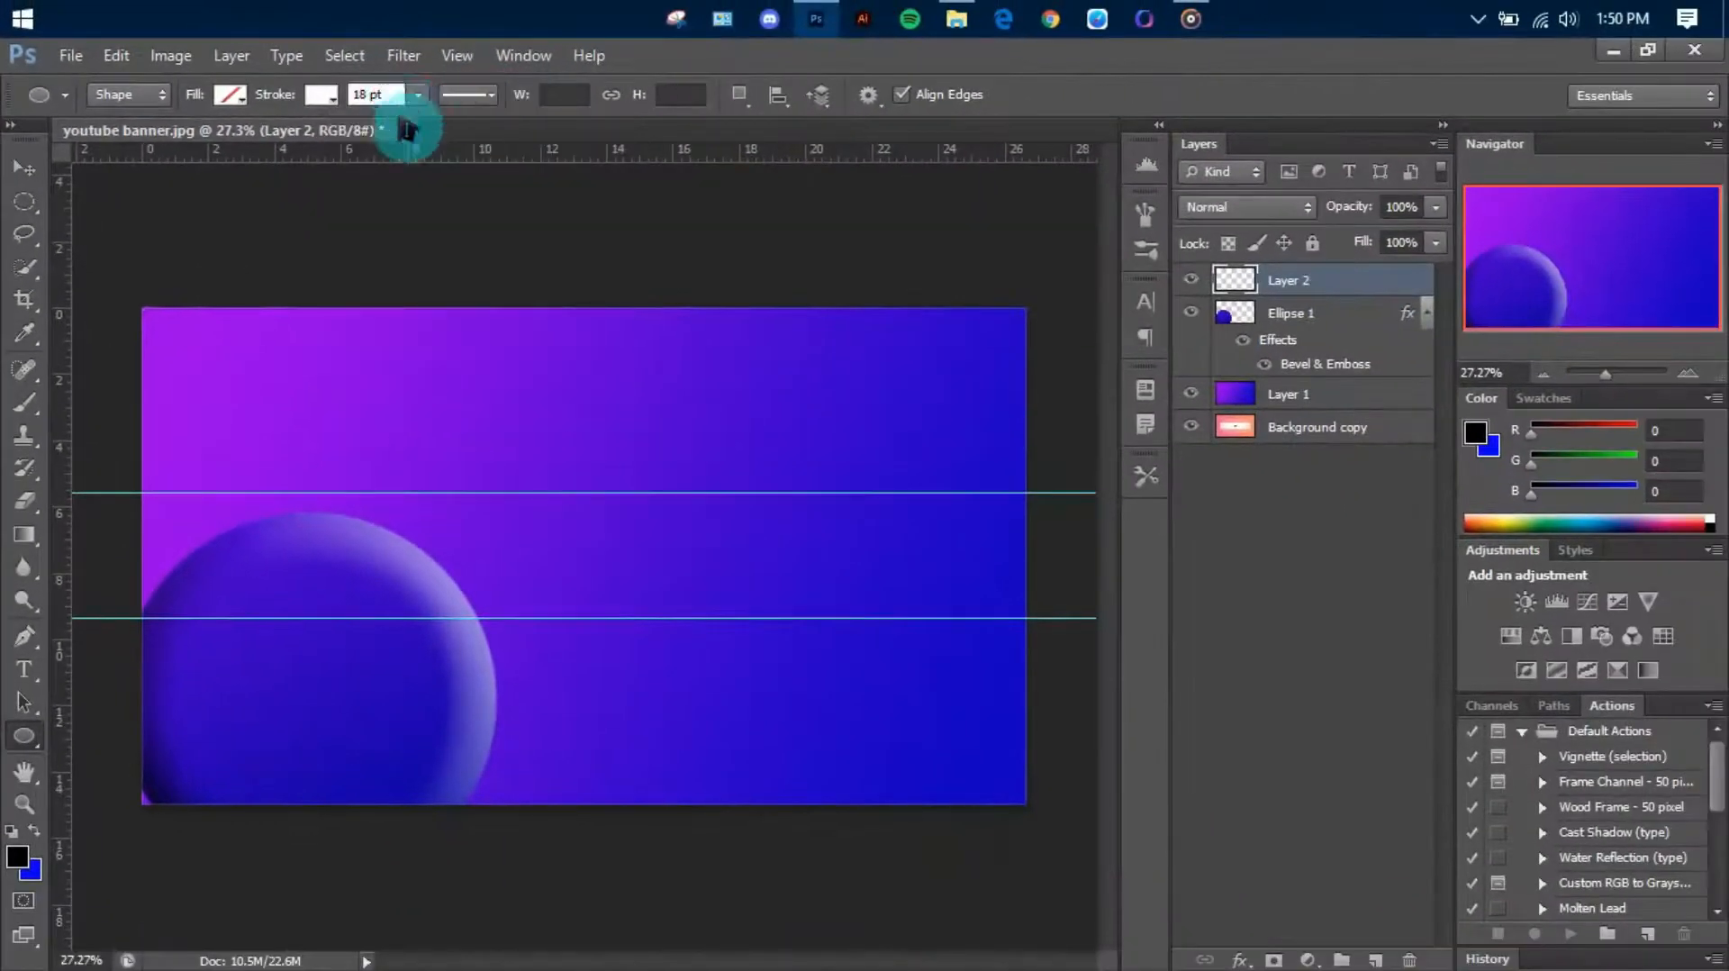
mouse_move(433, 491)
mouse_down()
mouse_move(838, 725)
mouse_move(738, 780)
mouse_up()
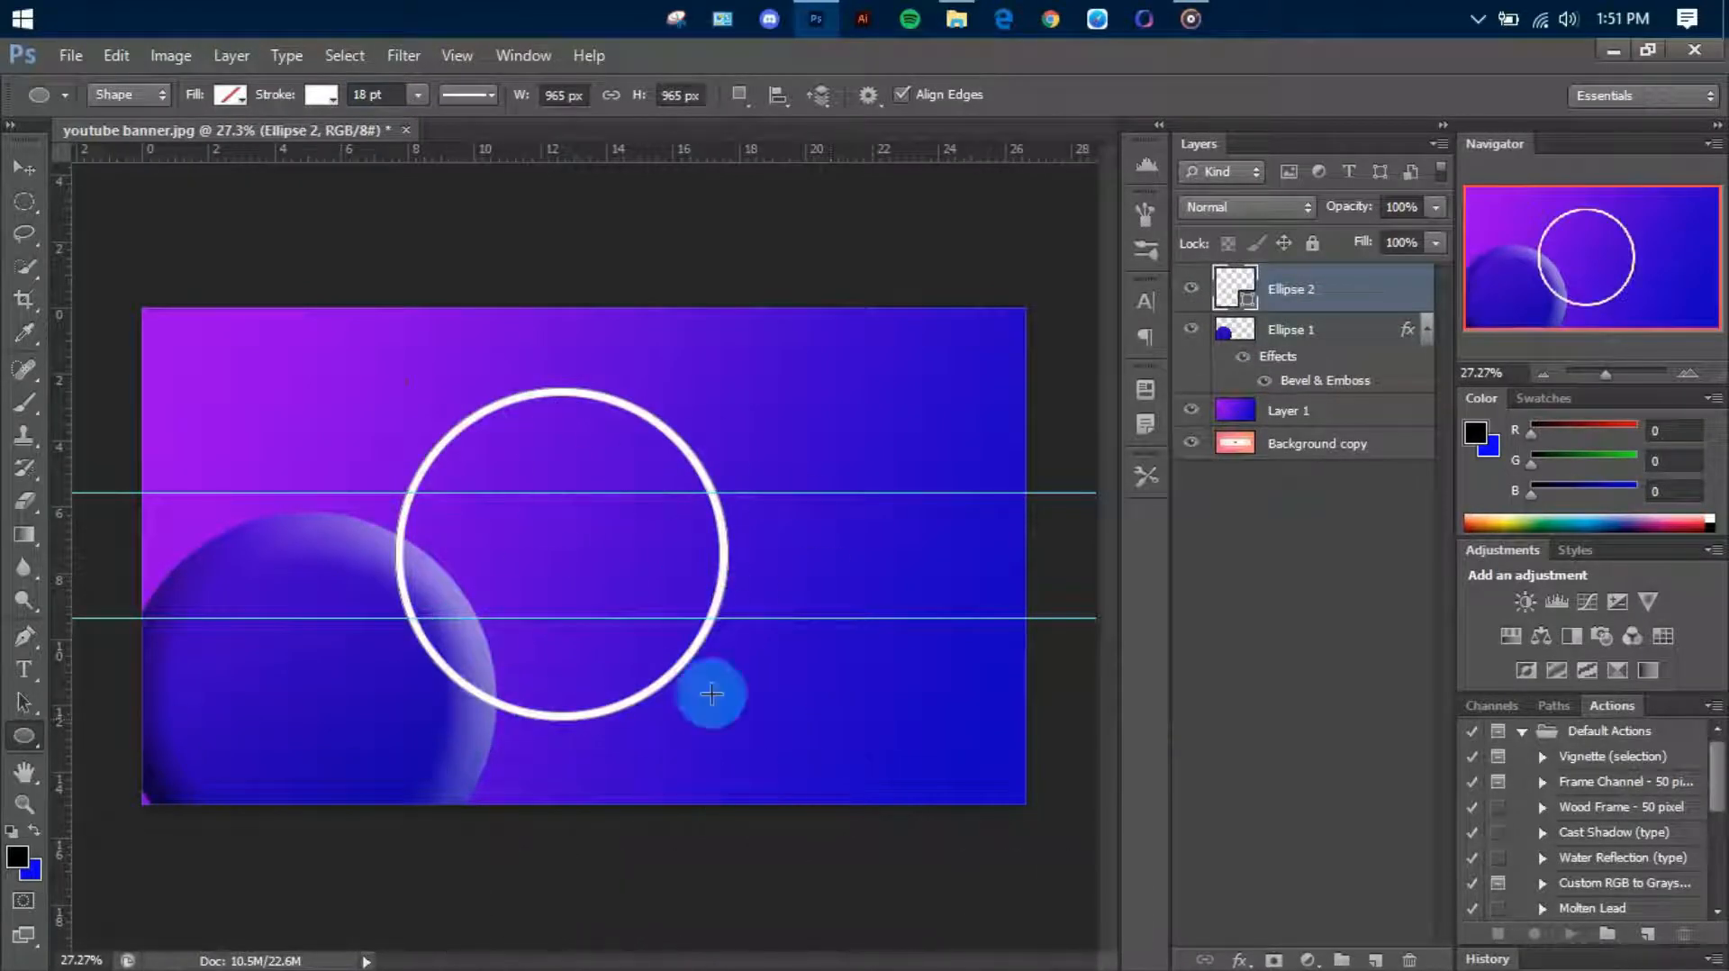
right_click(1315, 299)
click(1378, 289)
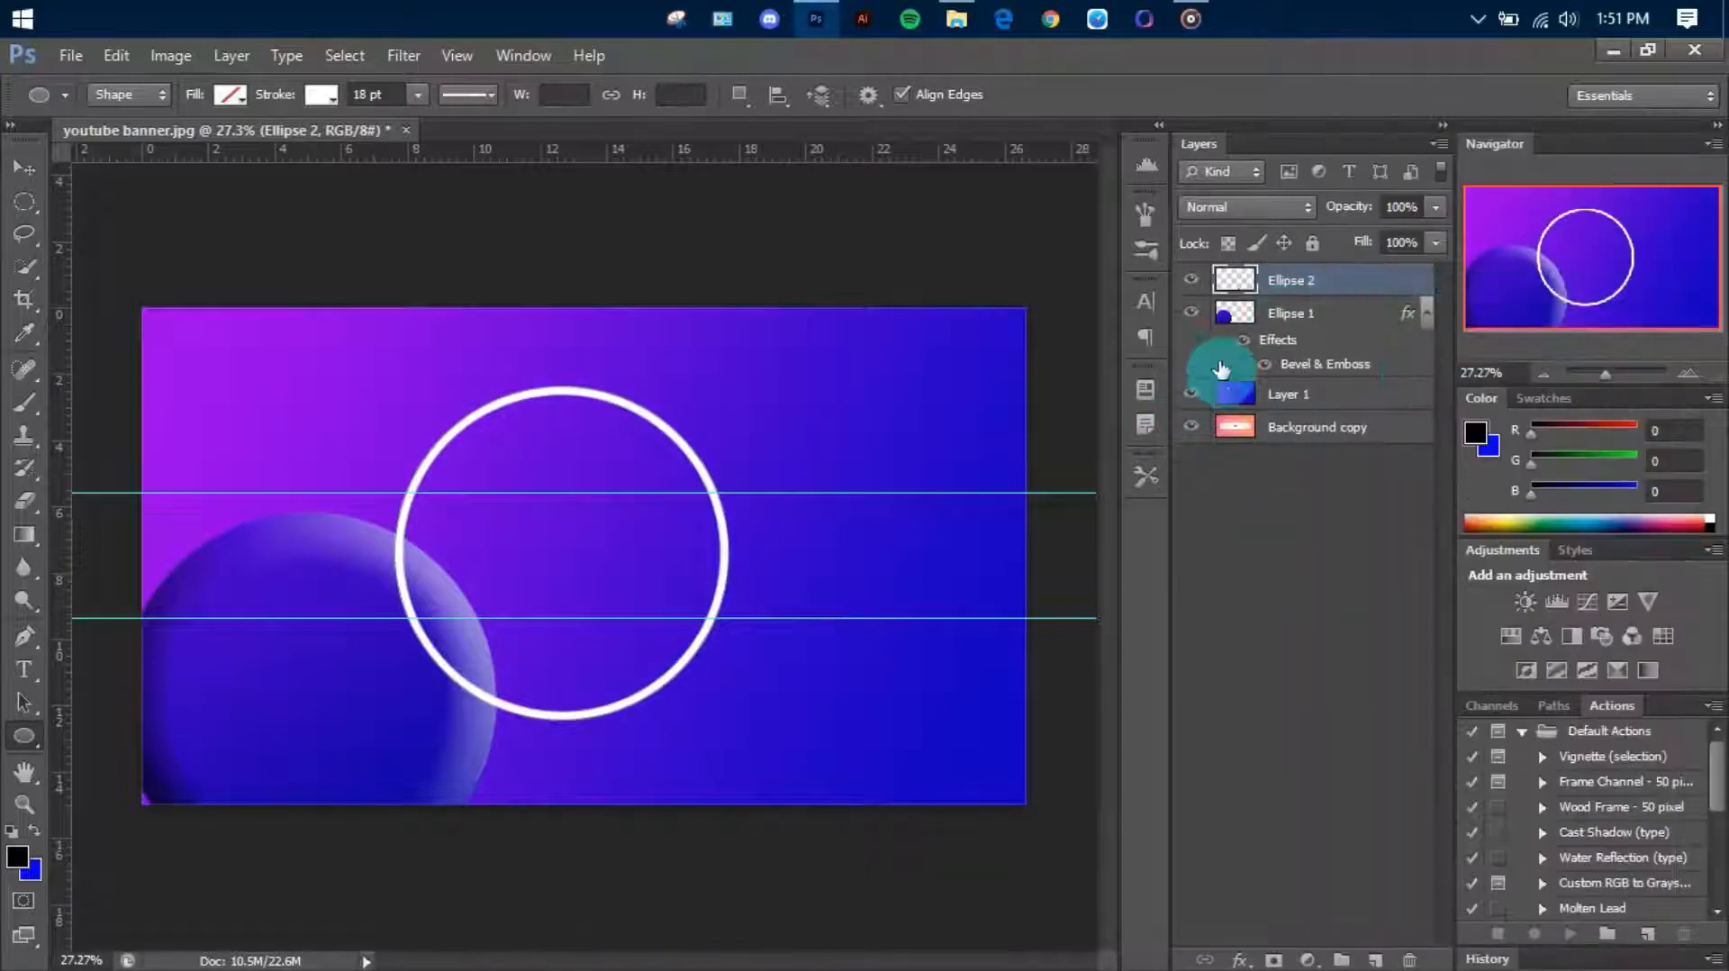
Shift the beveled circle further into the lower-left corner and move the white ring so it overlaps that circle
click(1286, 308)
key(v)
drag(598, 660, 636, 665)
click(1338, 298)
drag(945, 540, 749, 644)
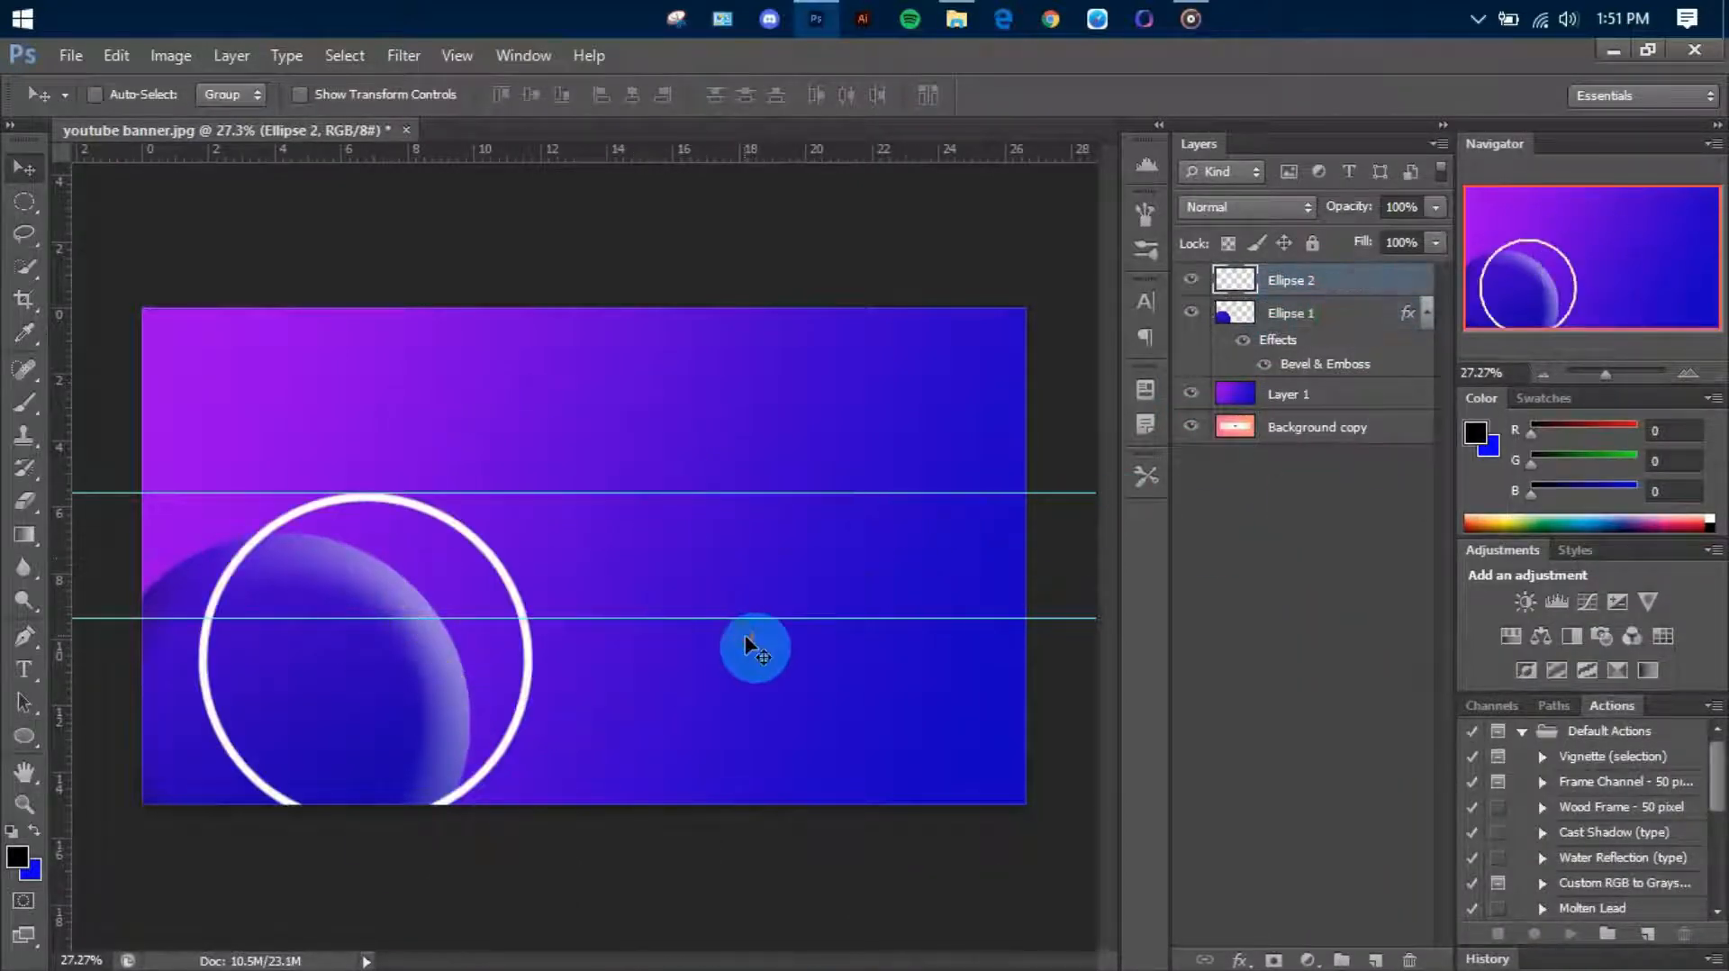
Scale the white ring down to about 72% and place it inside the beveled circle in the canvas's lower-left corner
key(ctrl+t)
drag(555, 502, 440, 586)
drag(353, 670, 297, 667)
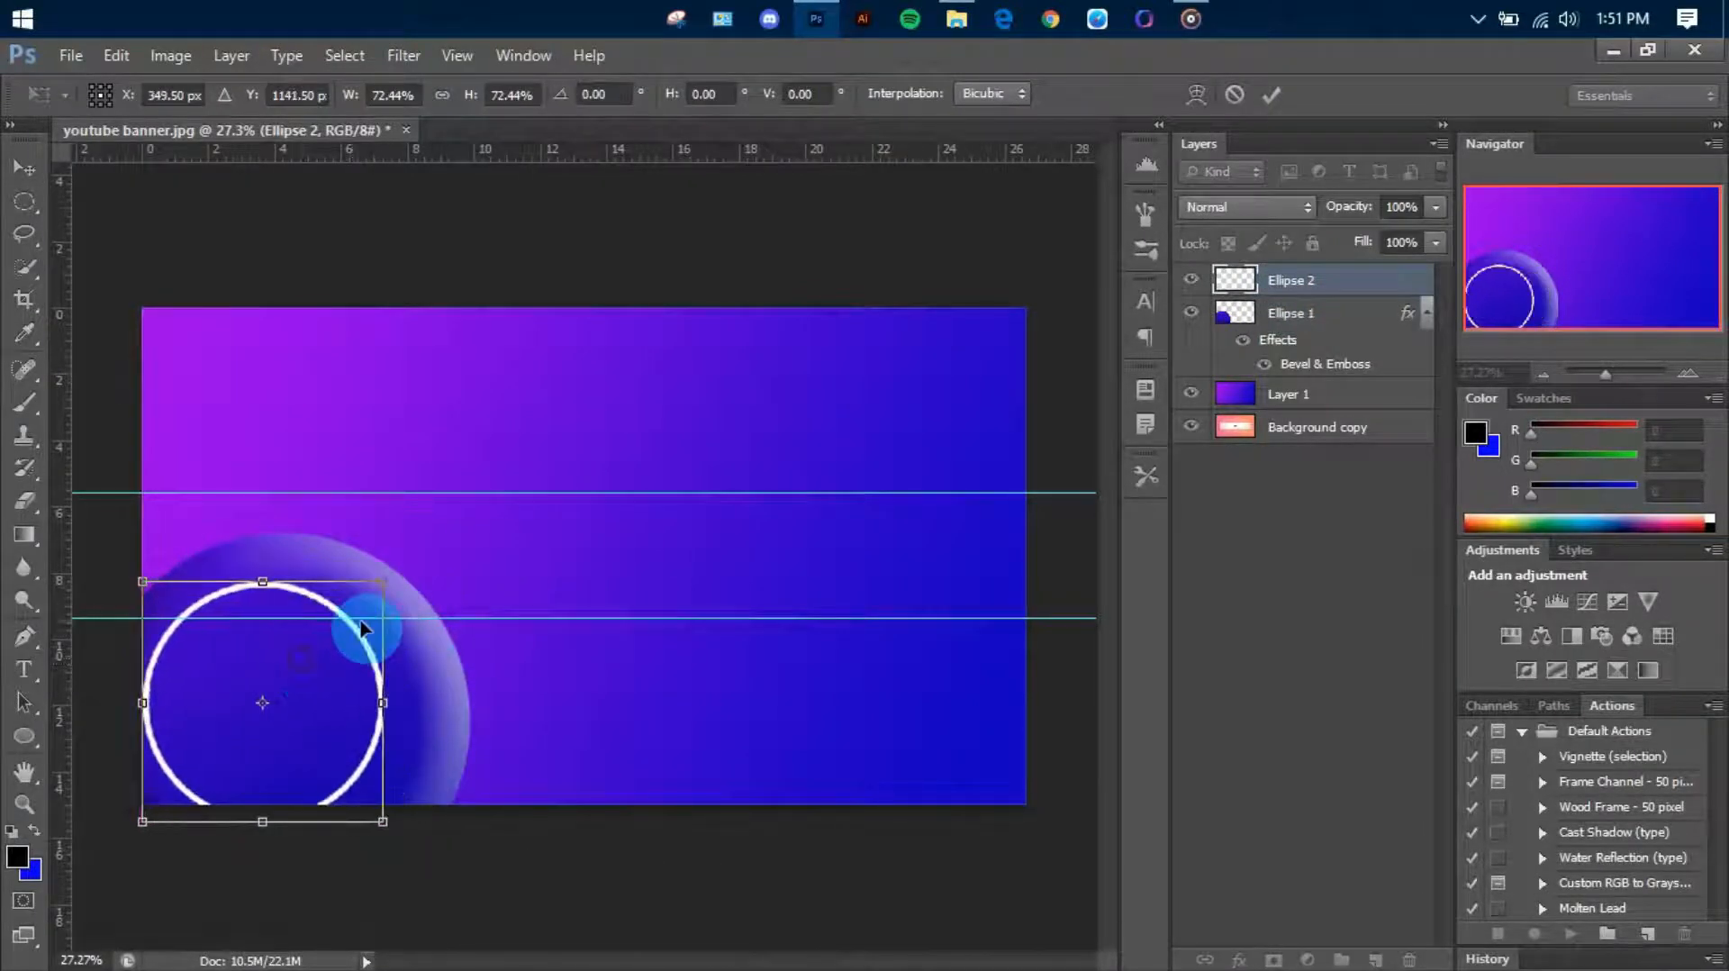
key(Return)
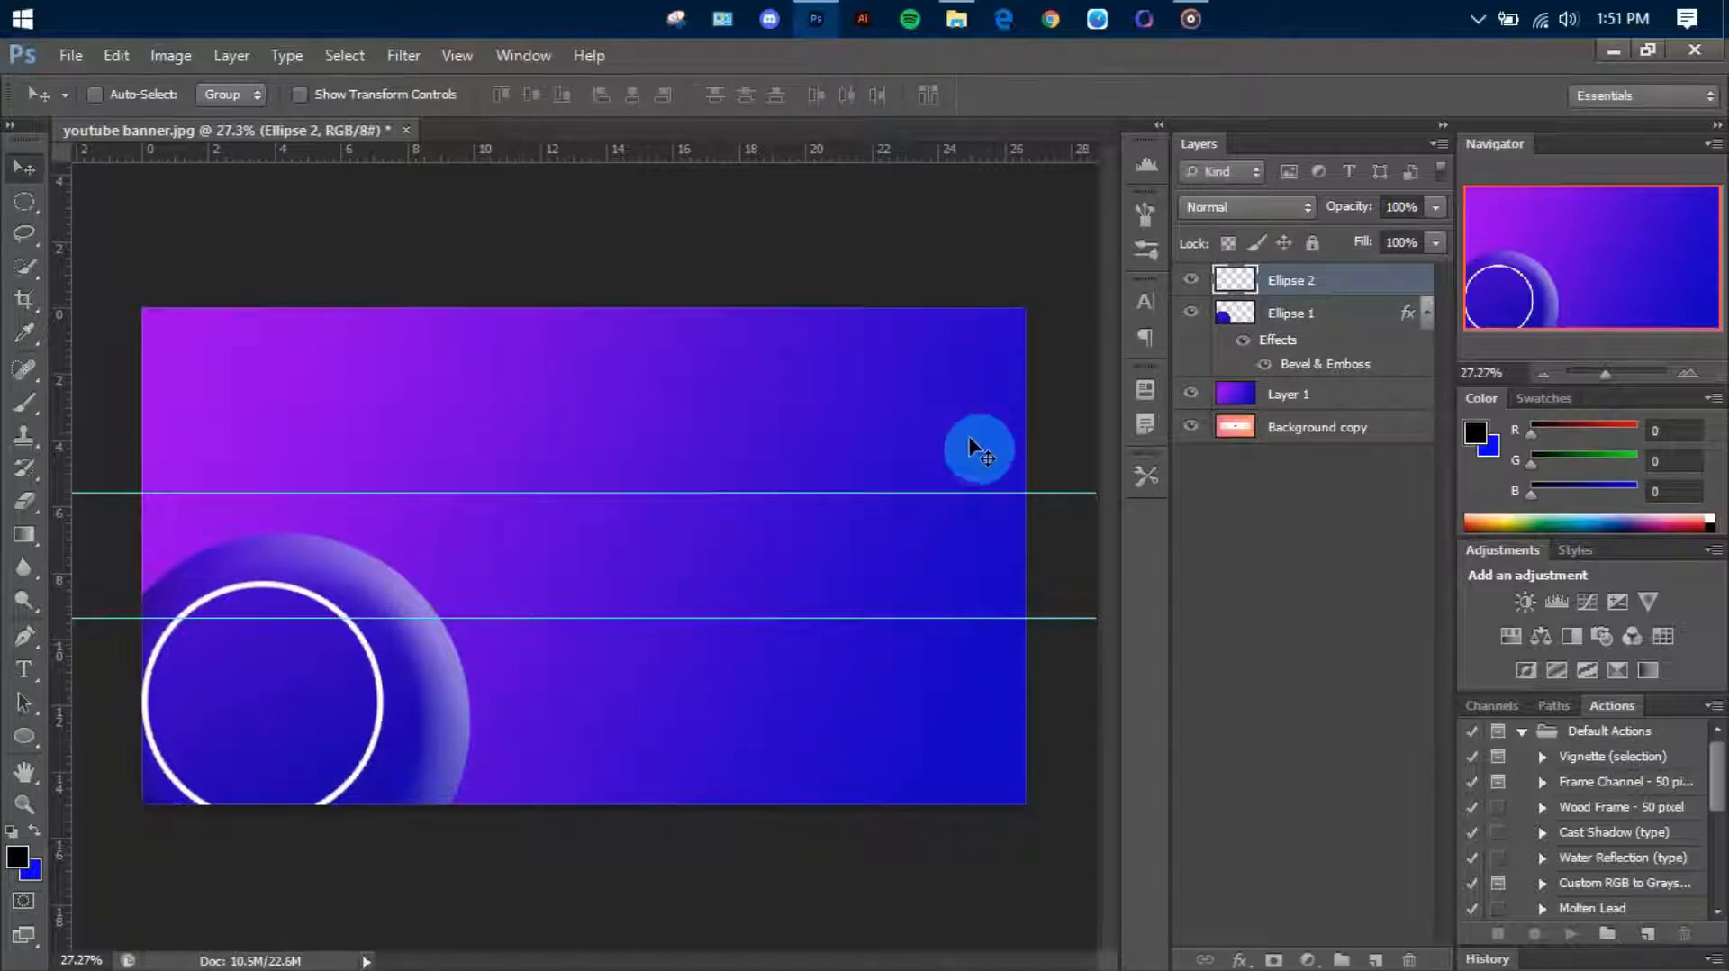
Center the beveled circle and the white ring horizontally and vertically on the canvas
click(1288, 345)
key(ctrl+a)
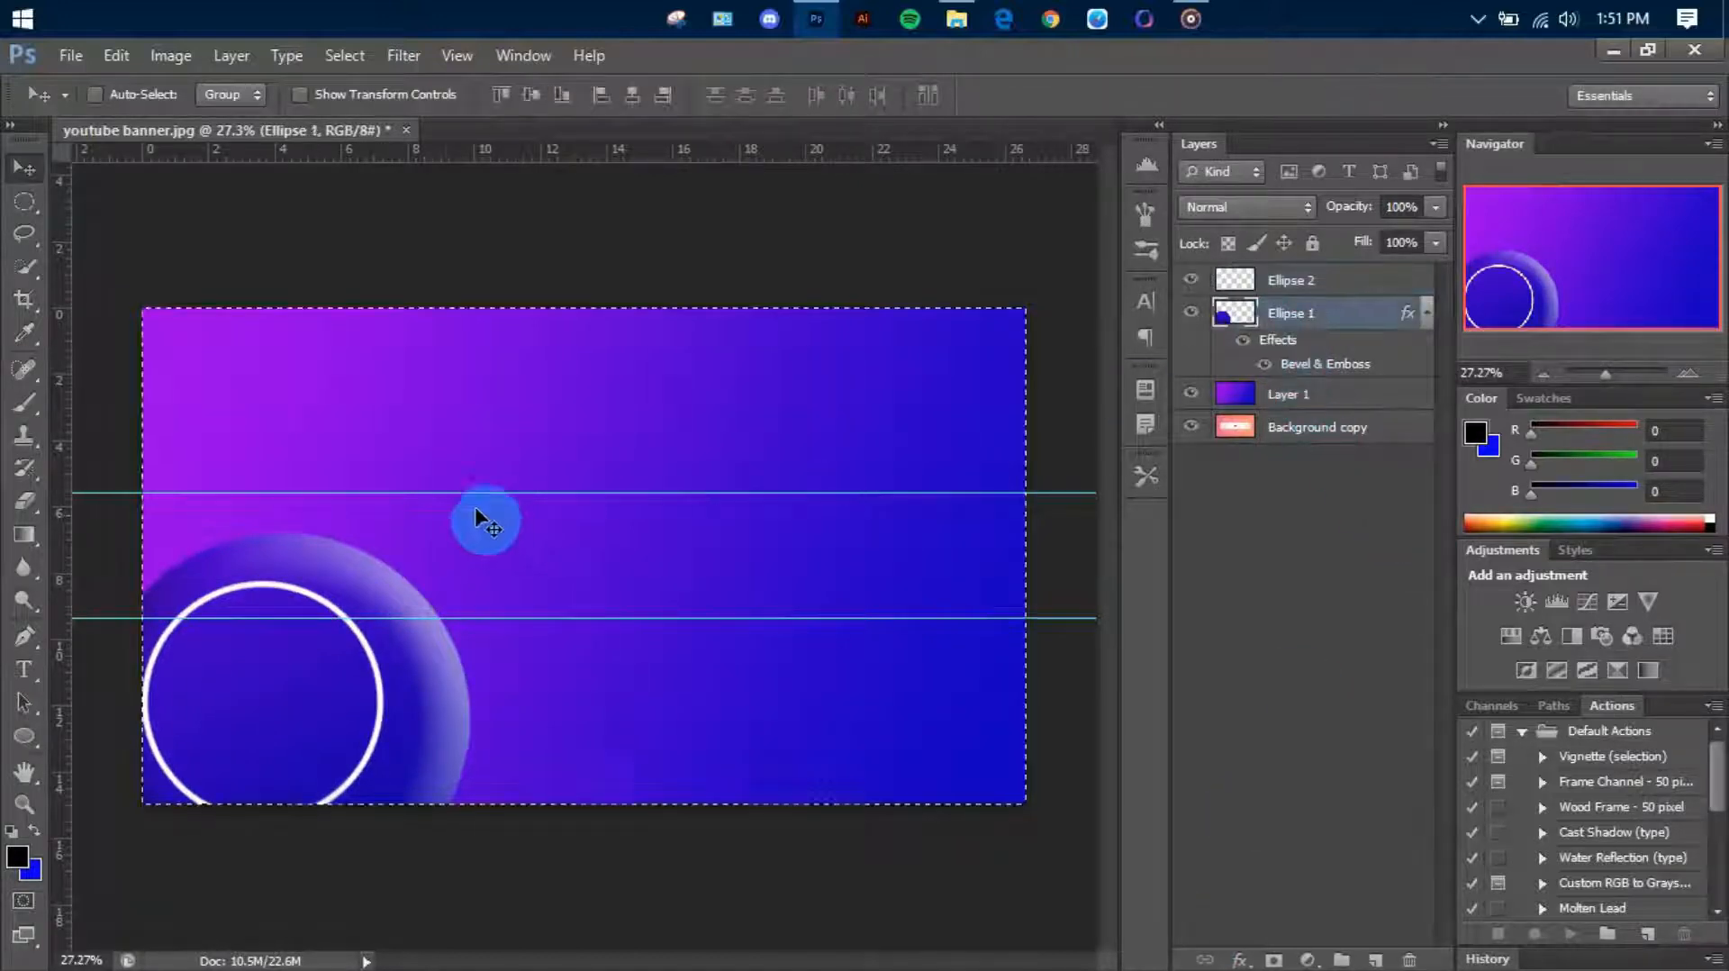
click(533, 96)
click(633, 95)
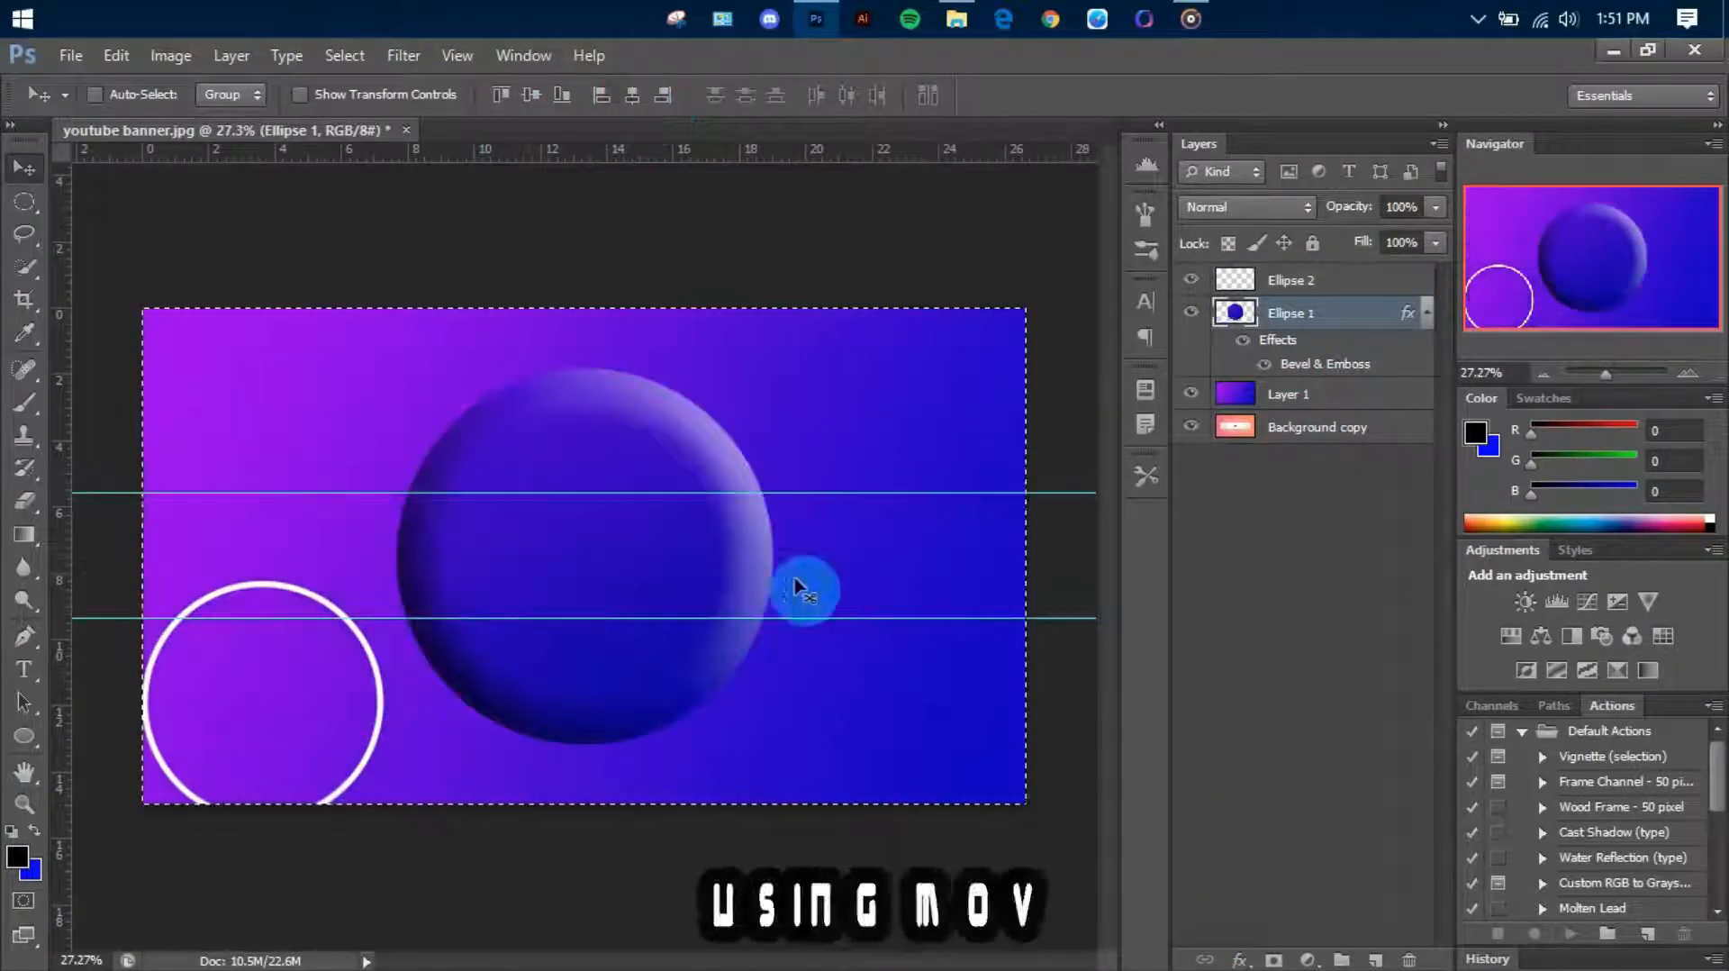
click(1297, 280)
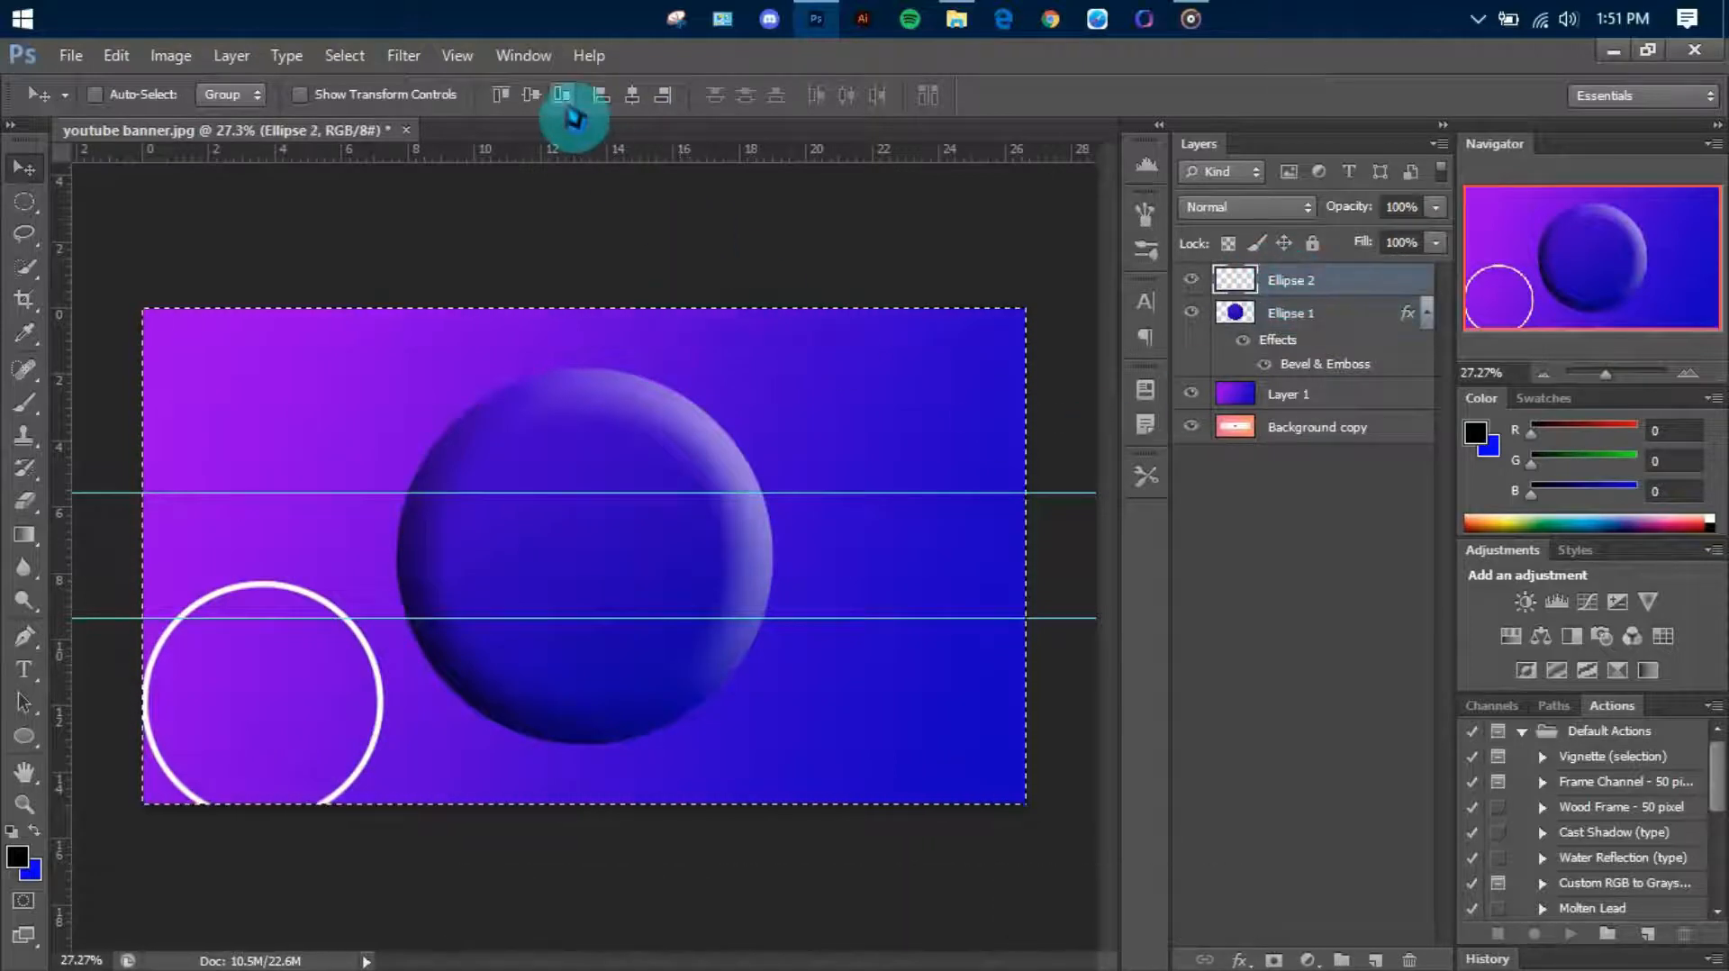
click(630, 99)
click(533, 95)
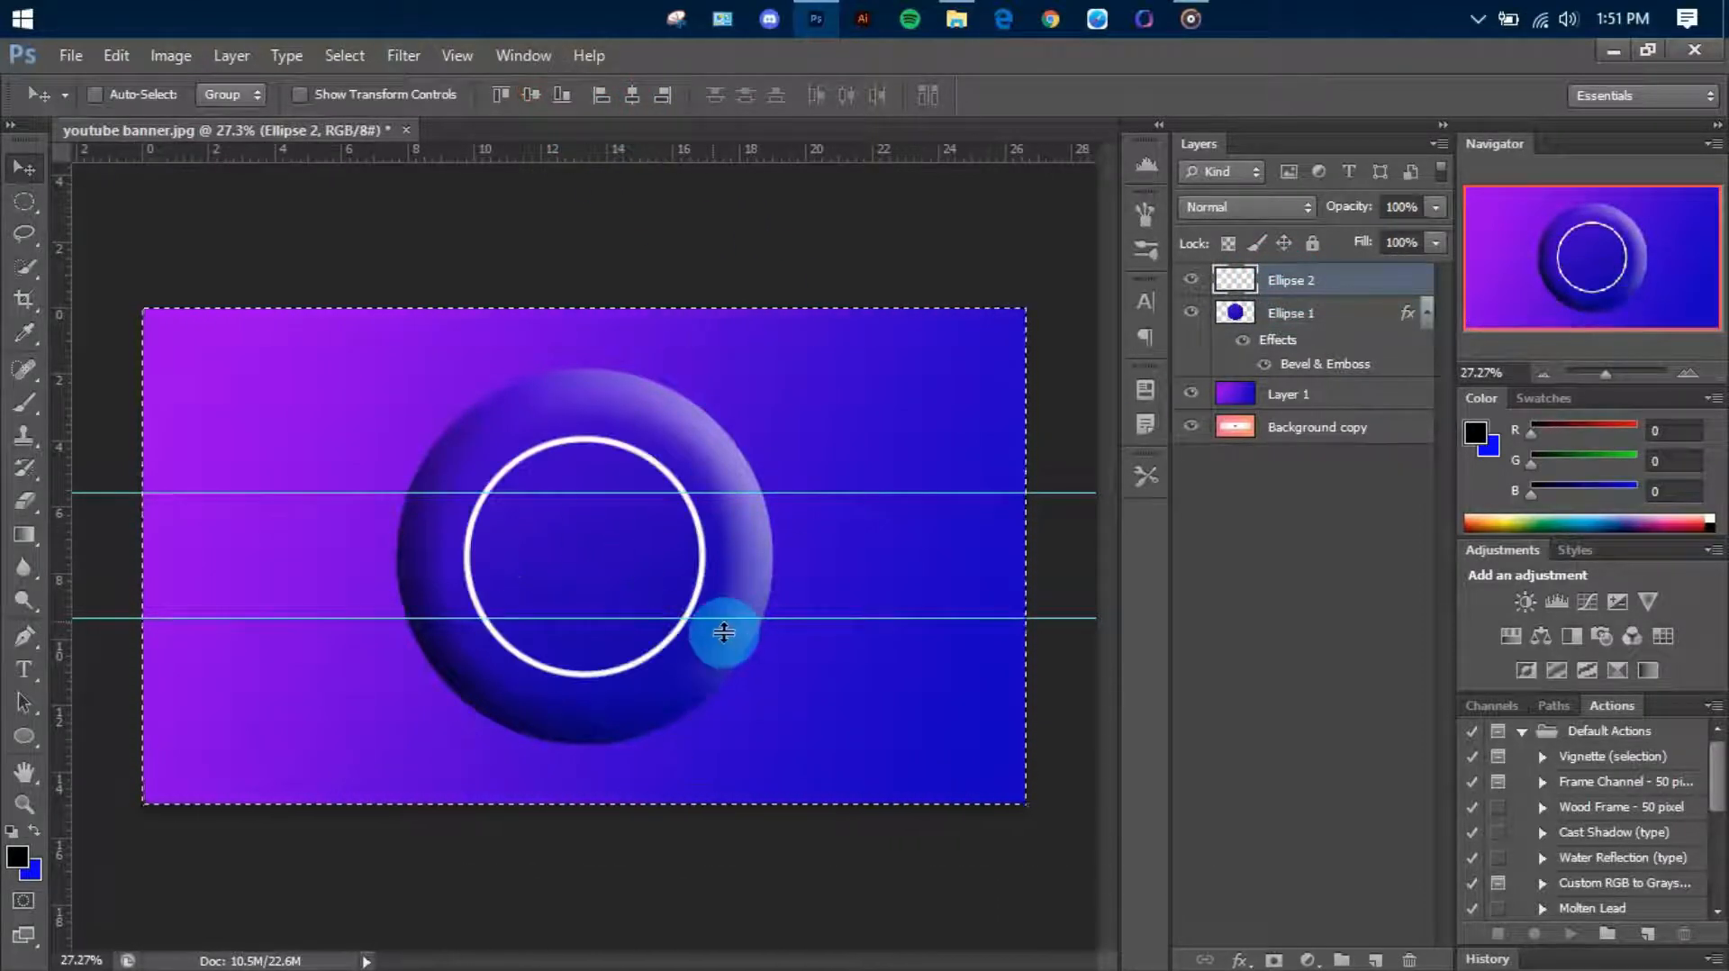
Enlarge the white ring slightly and center it again horizontally and vertically on the canvas
scroll(606, 566, up, 3)
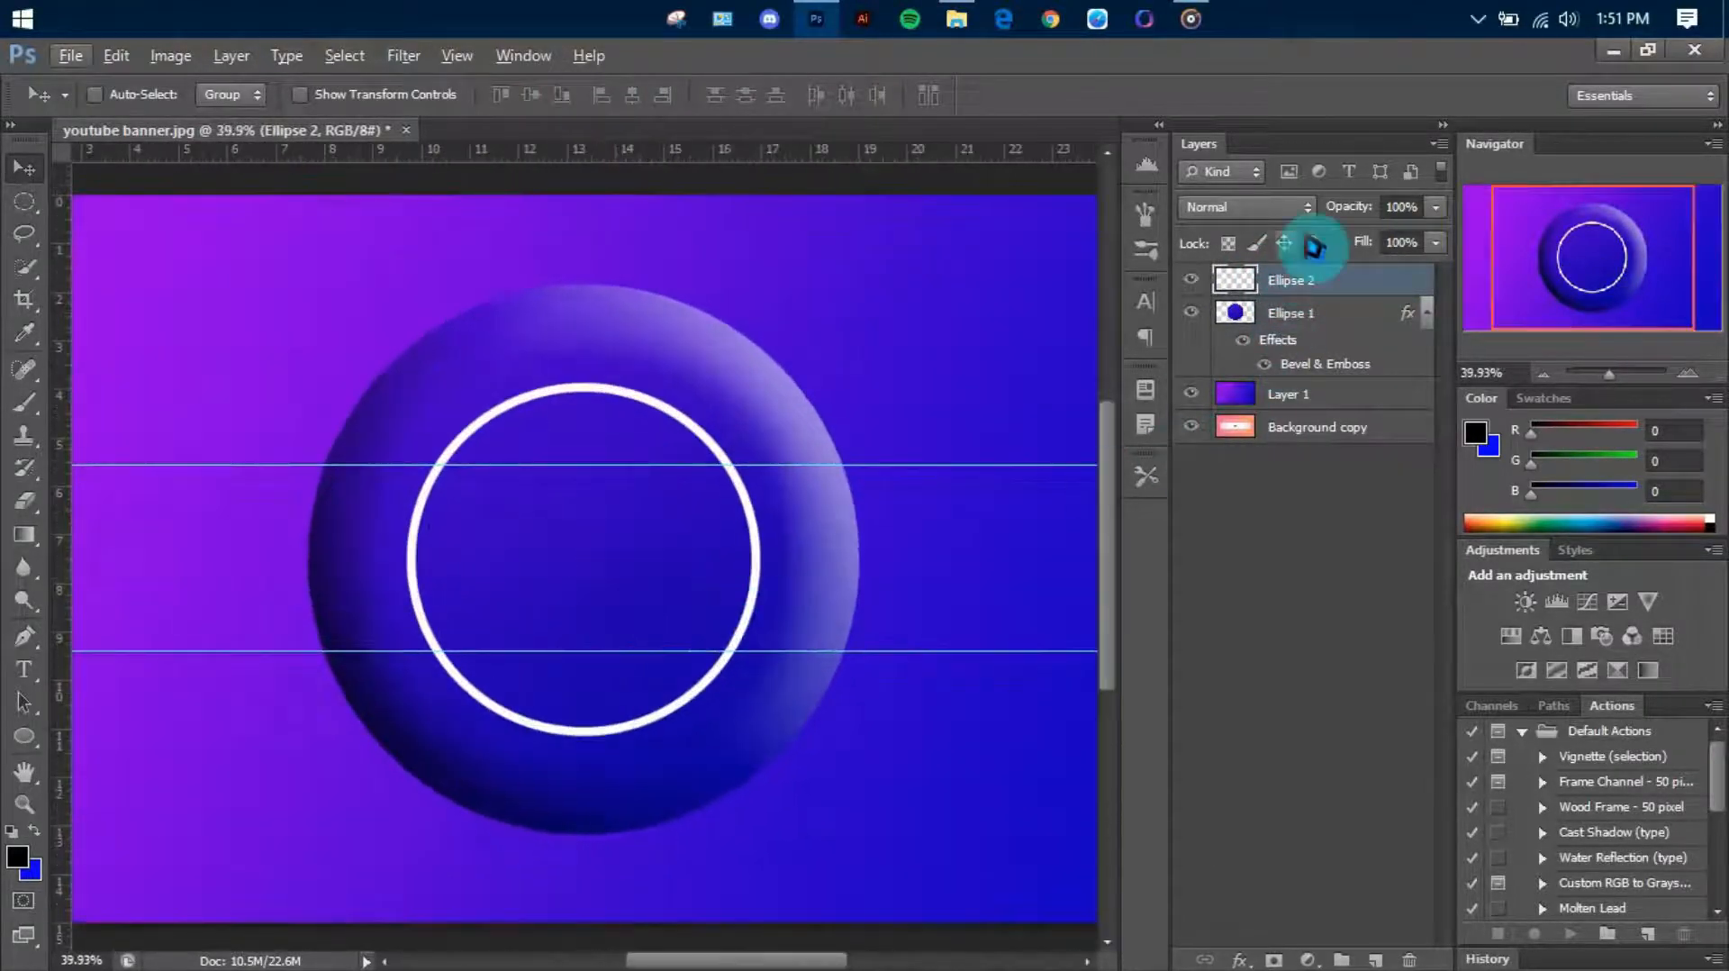
key(ctrl+t)
drag(758, 751, 816, 769)
key(Return)
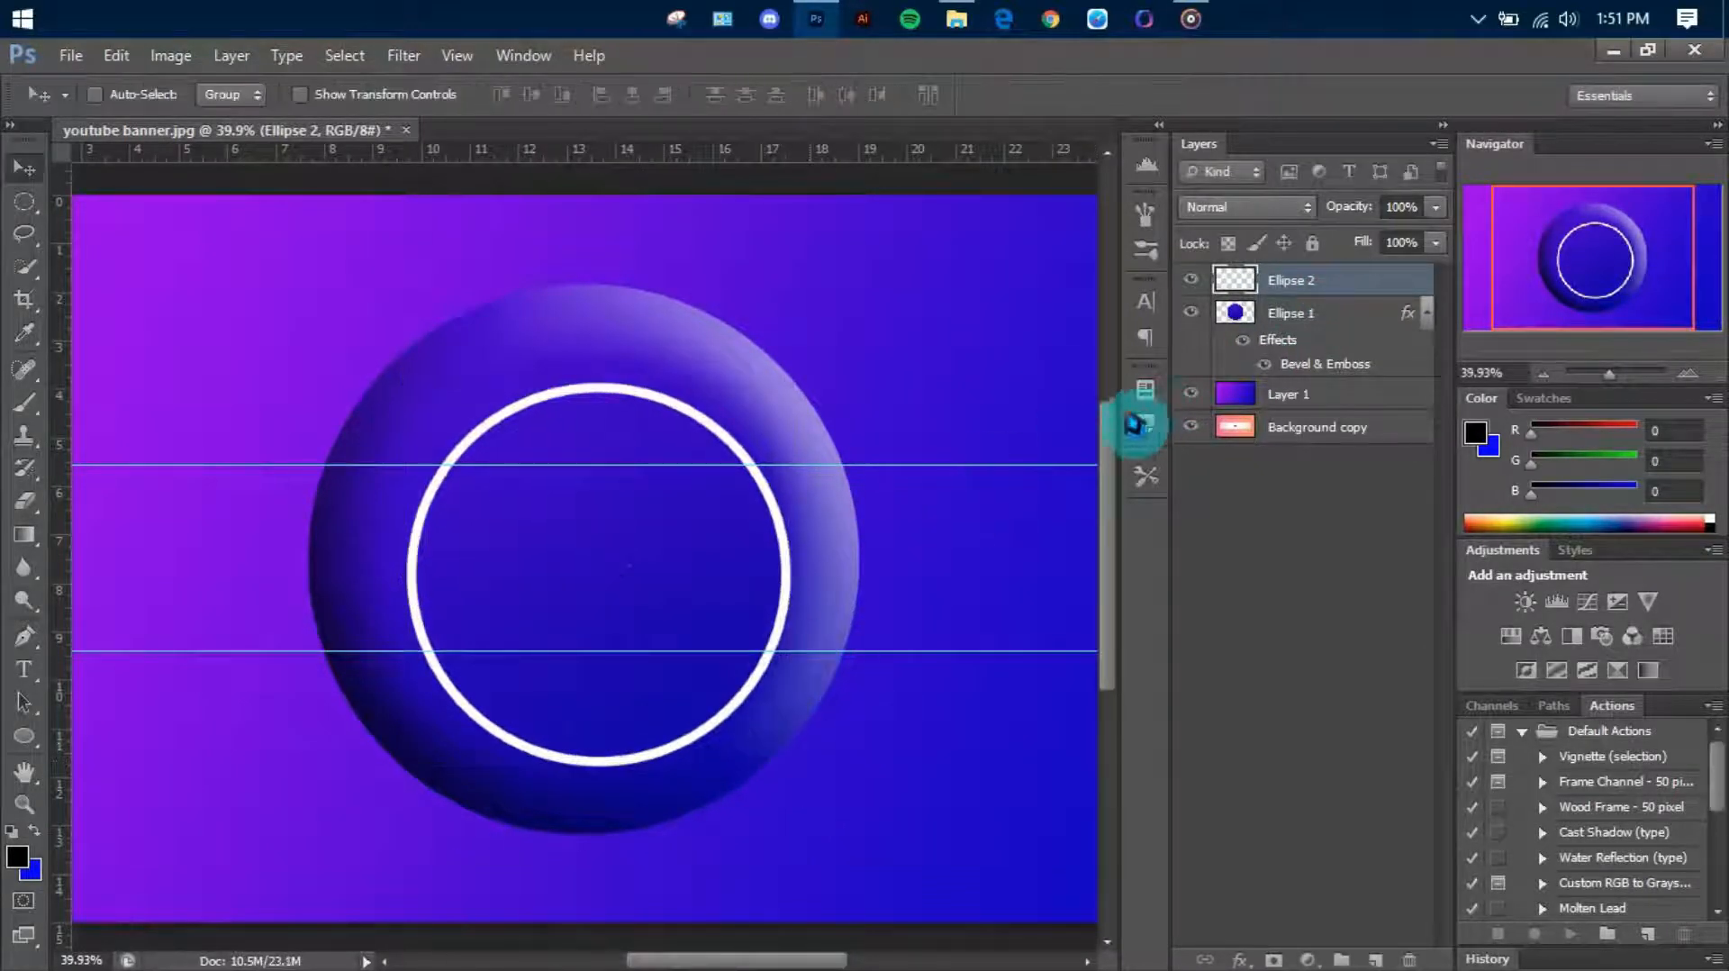
key(ctrl+a)
click(538, 96)
click(638, 95)
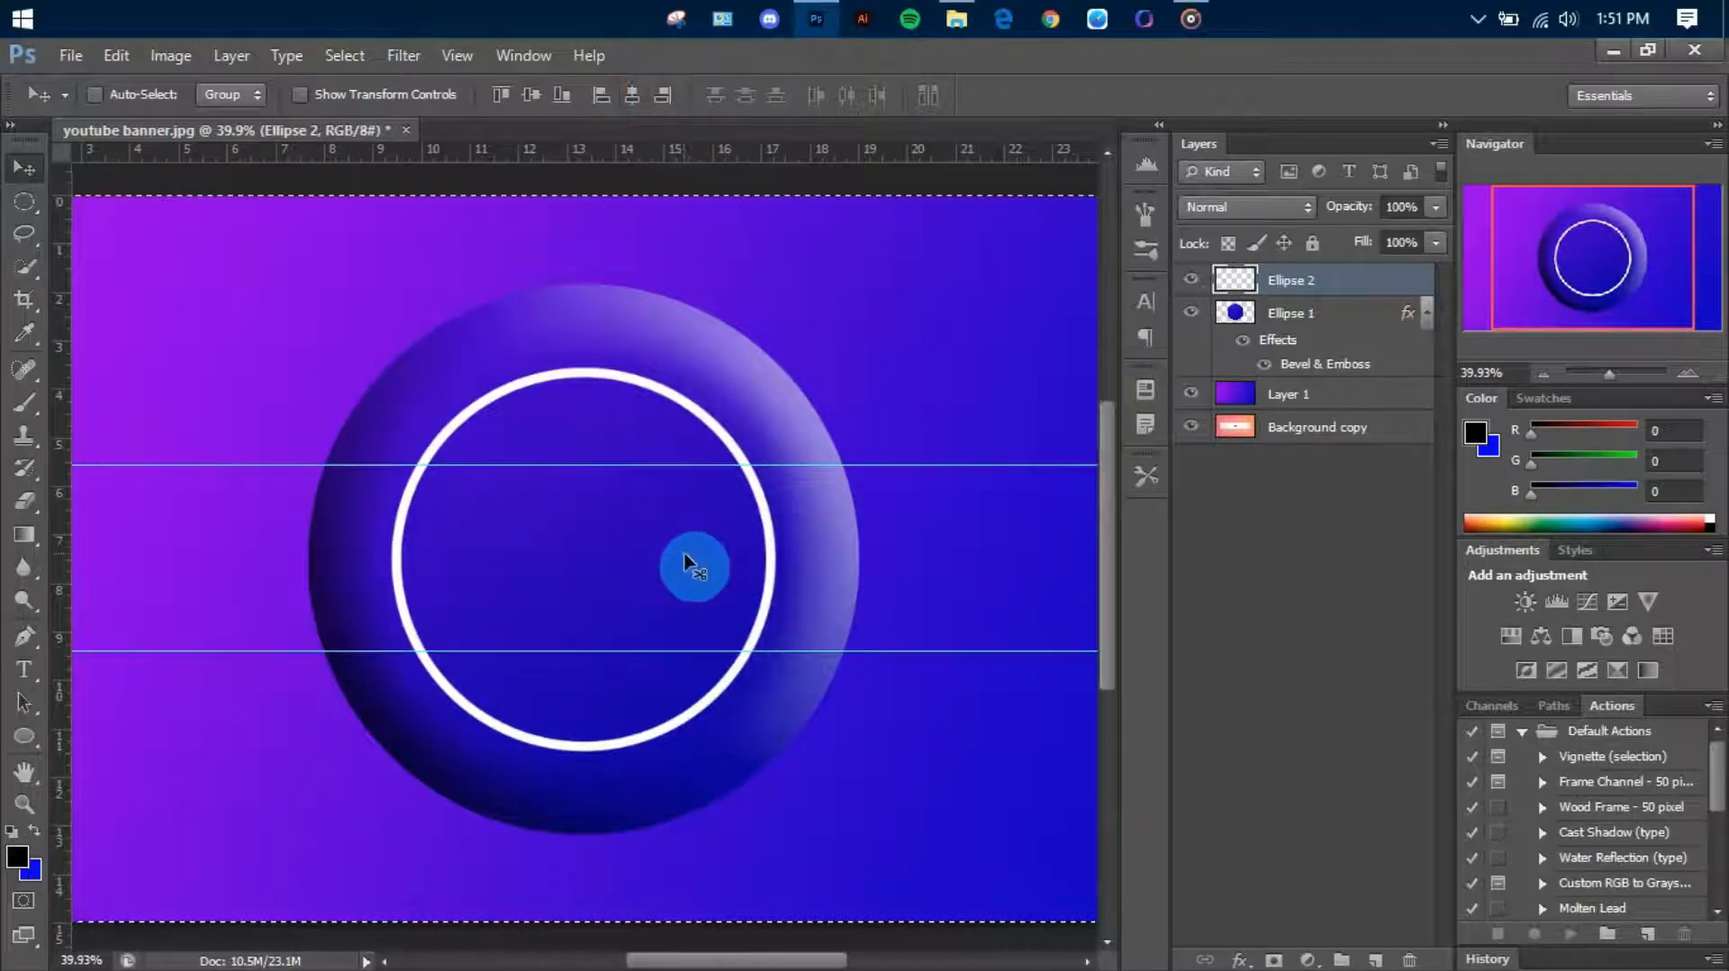
scroll(694, 566, down, 1)
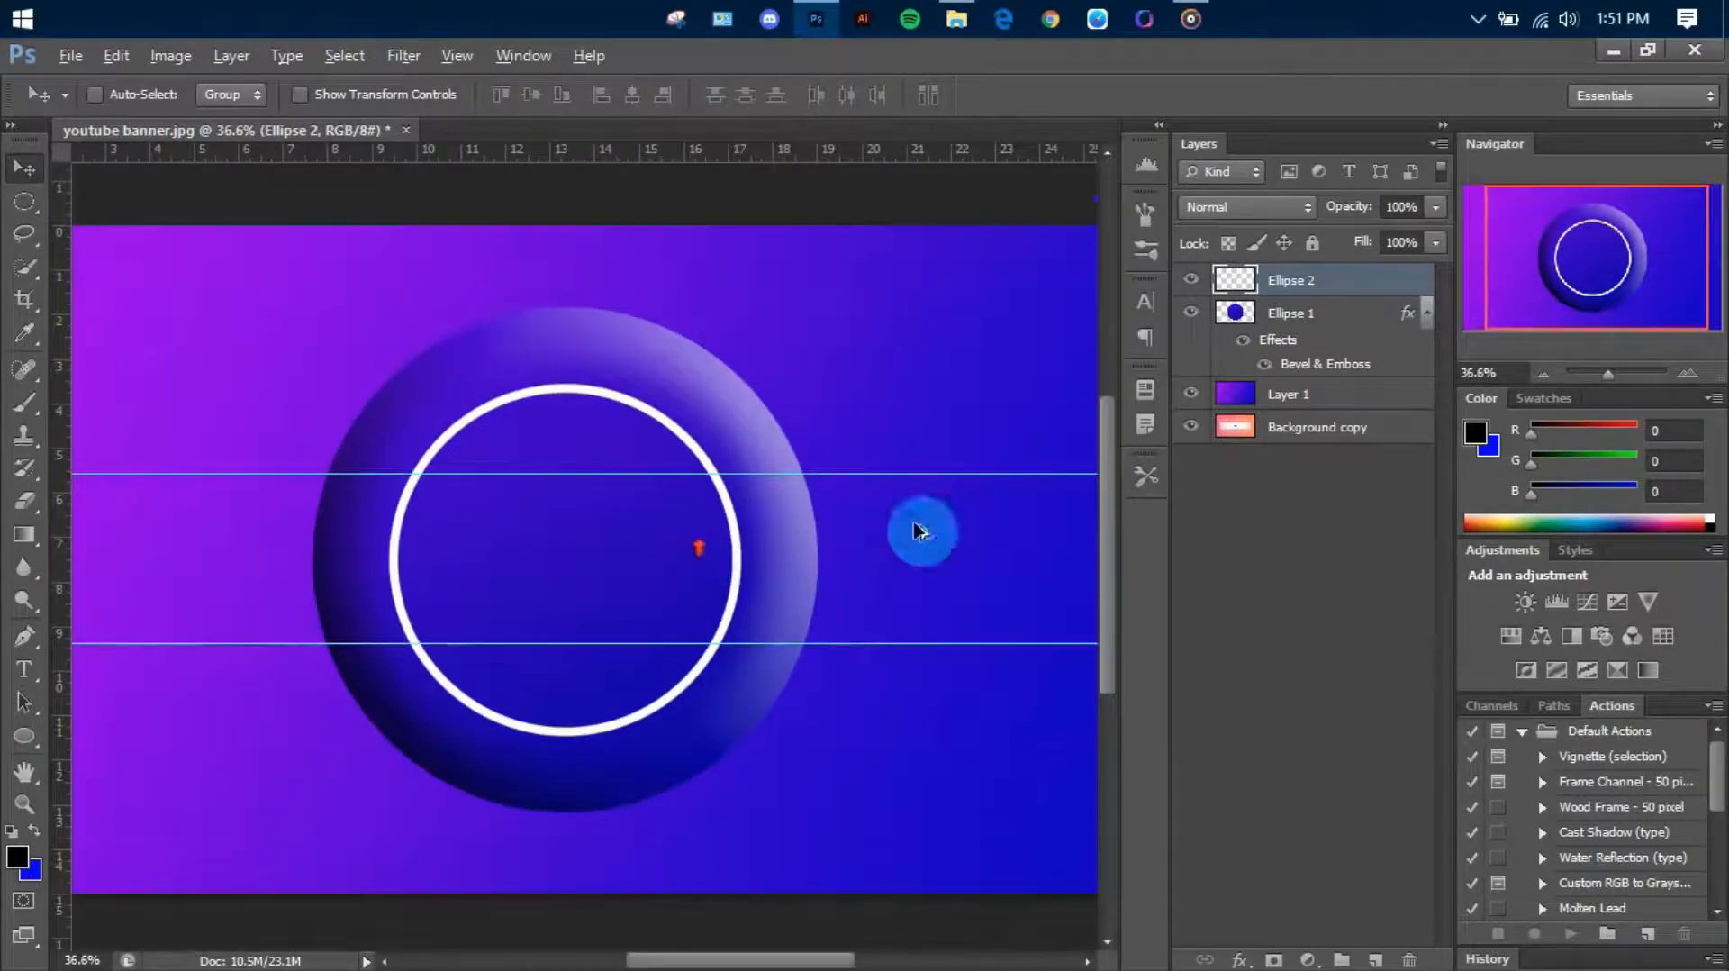
Select the ring's pixels and set the gradient's start stop to yellow fff600
right_click(1259, 299)
click(1342, 373)
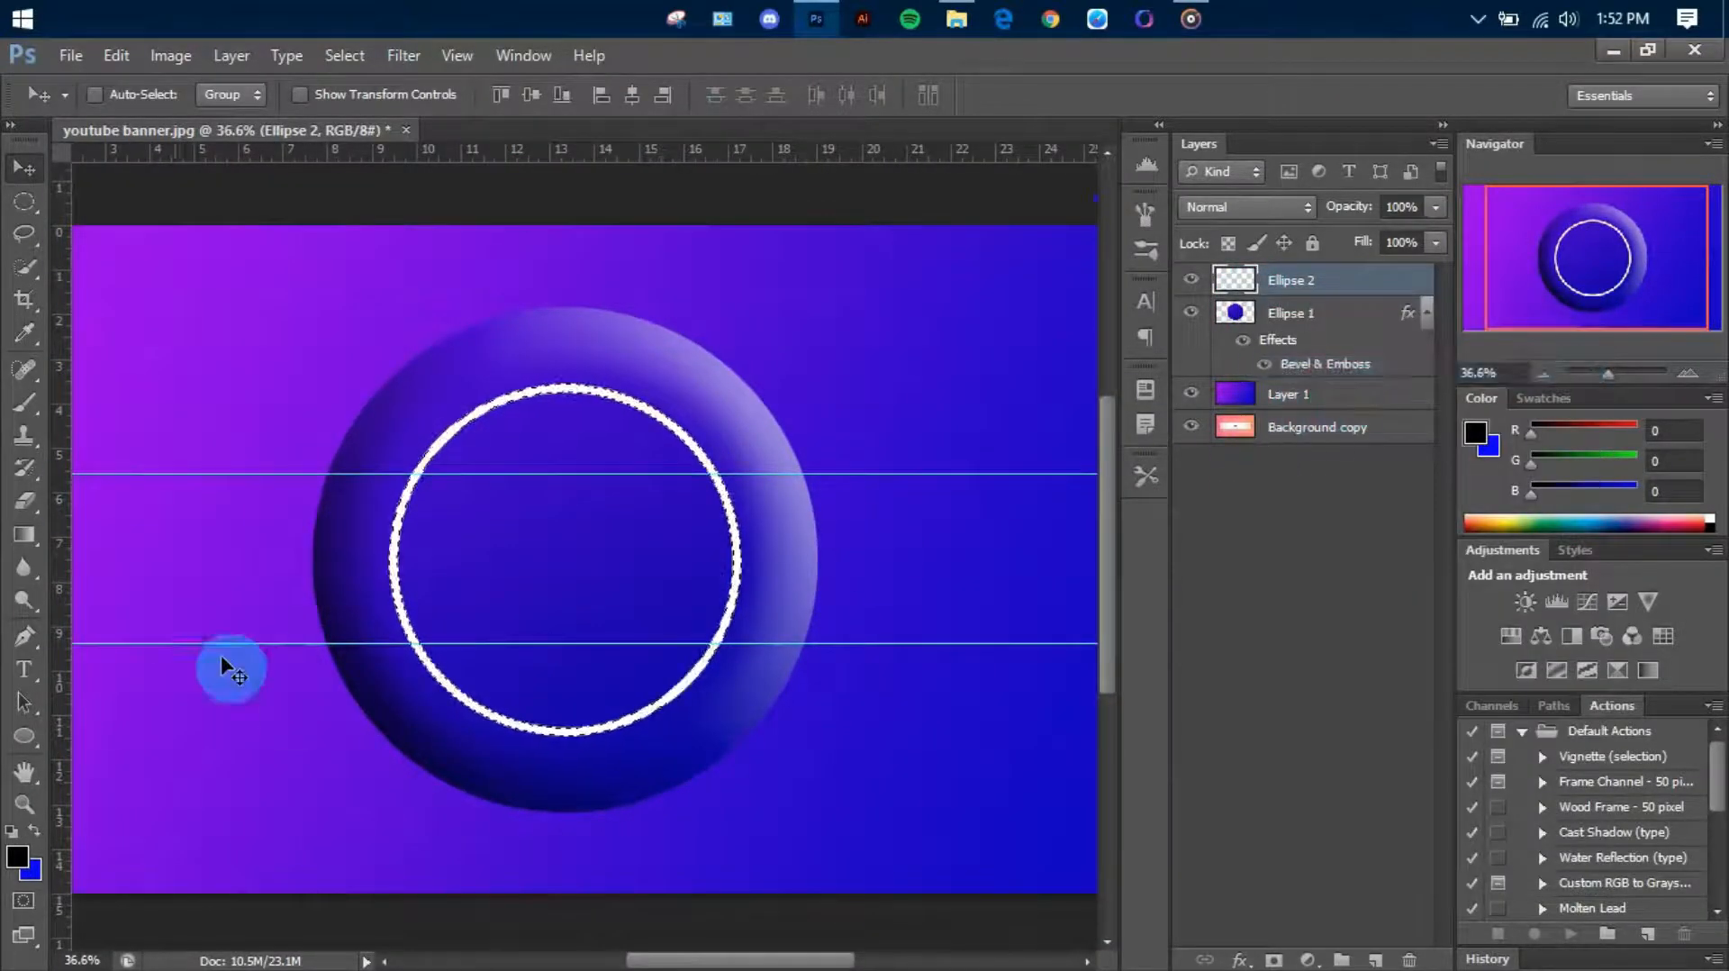
key(g)
click(122, 95)
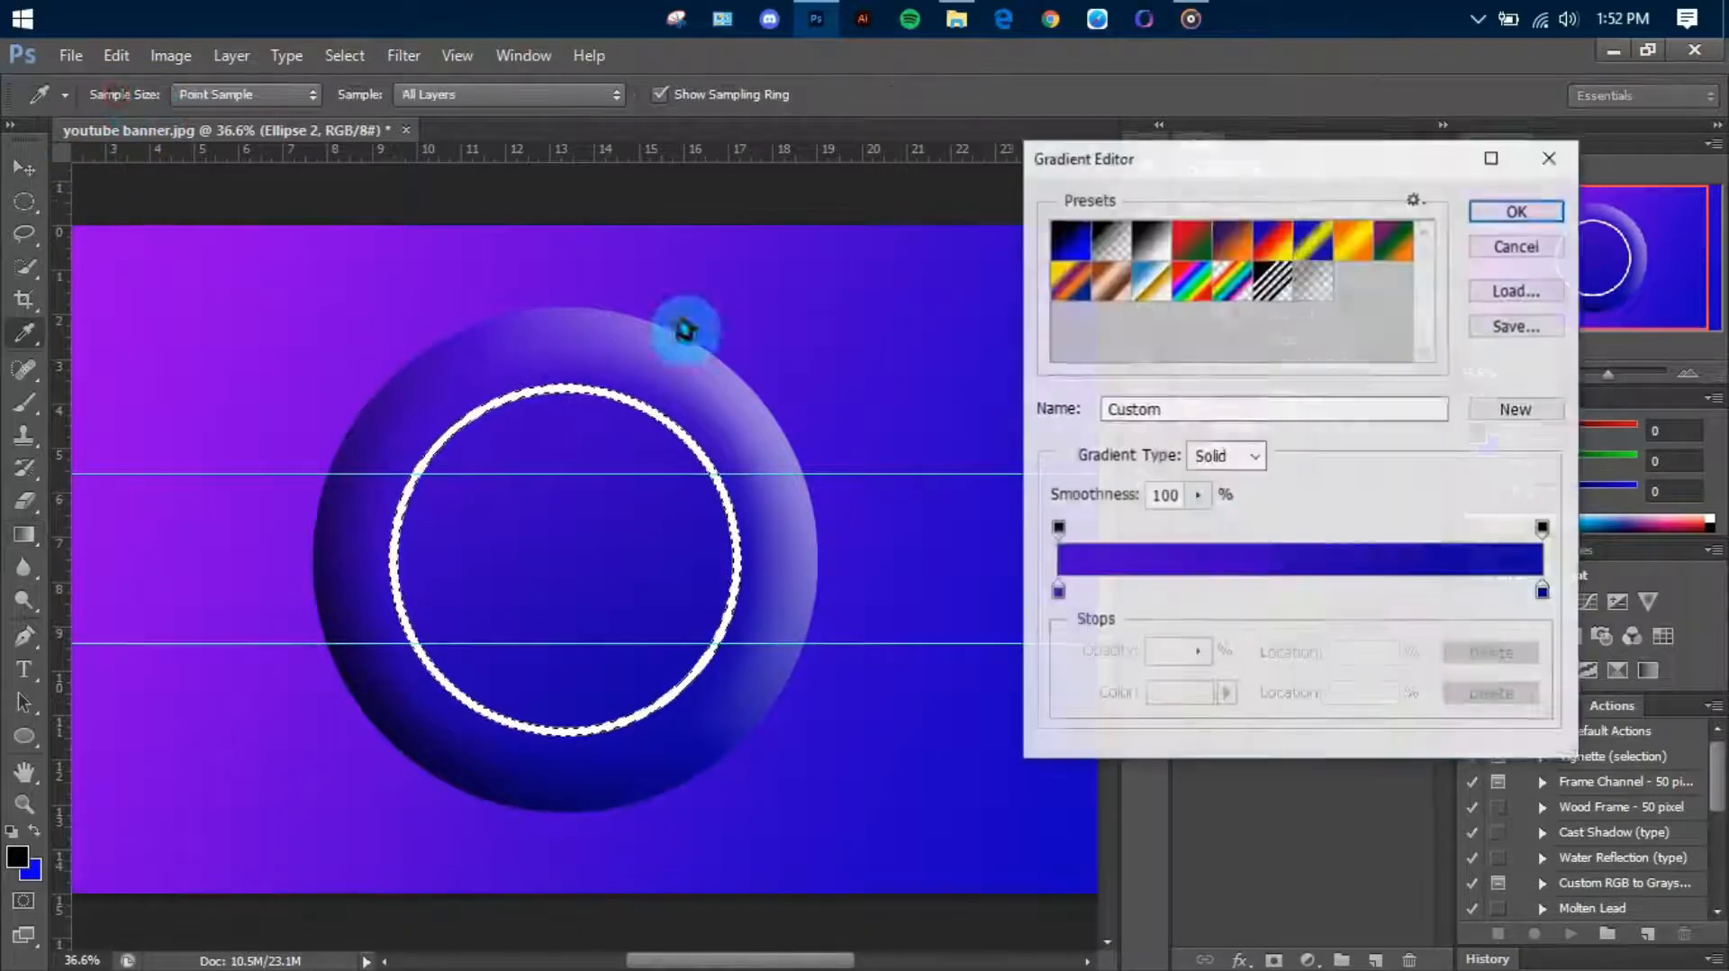
click(1058, 592)
click(1178, 693)
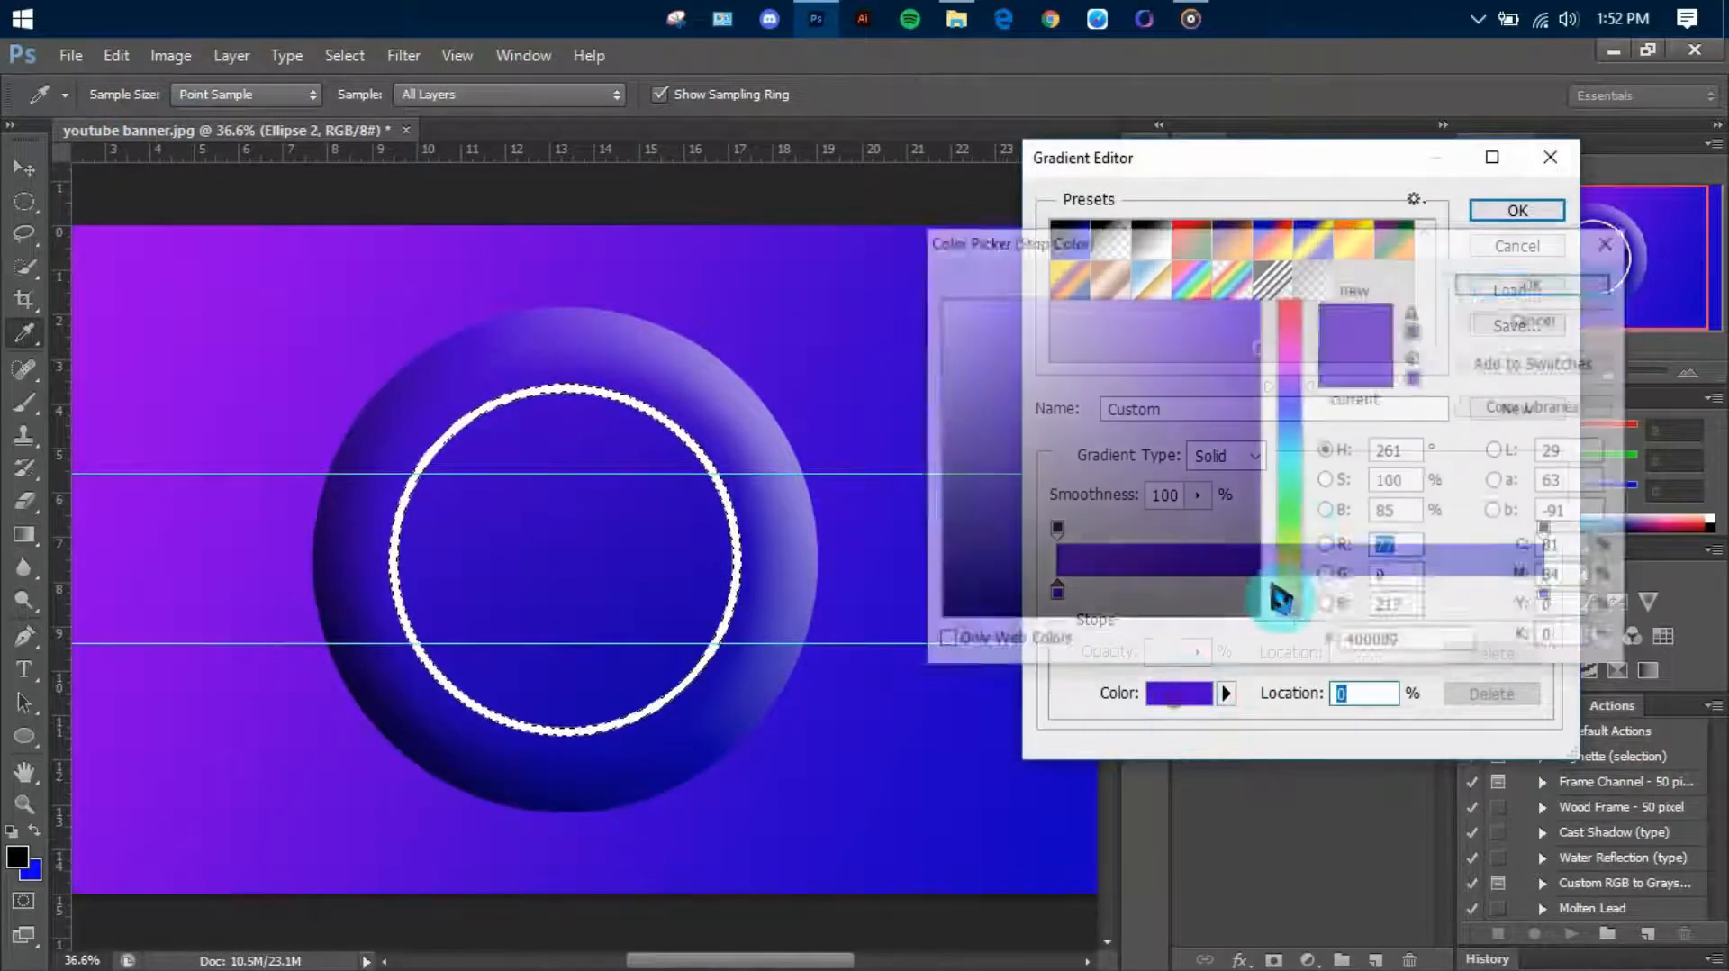
click(1289, 521)
drag(1319, 555, 1330, 578)
drag(1174, 355, 1537, 207)
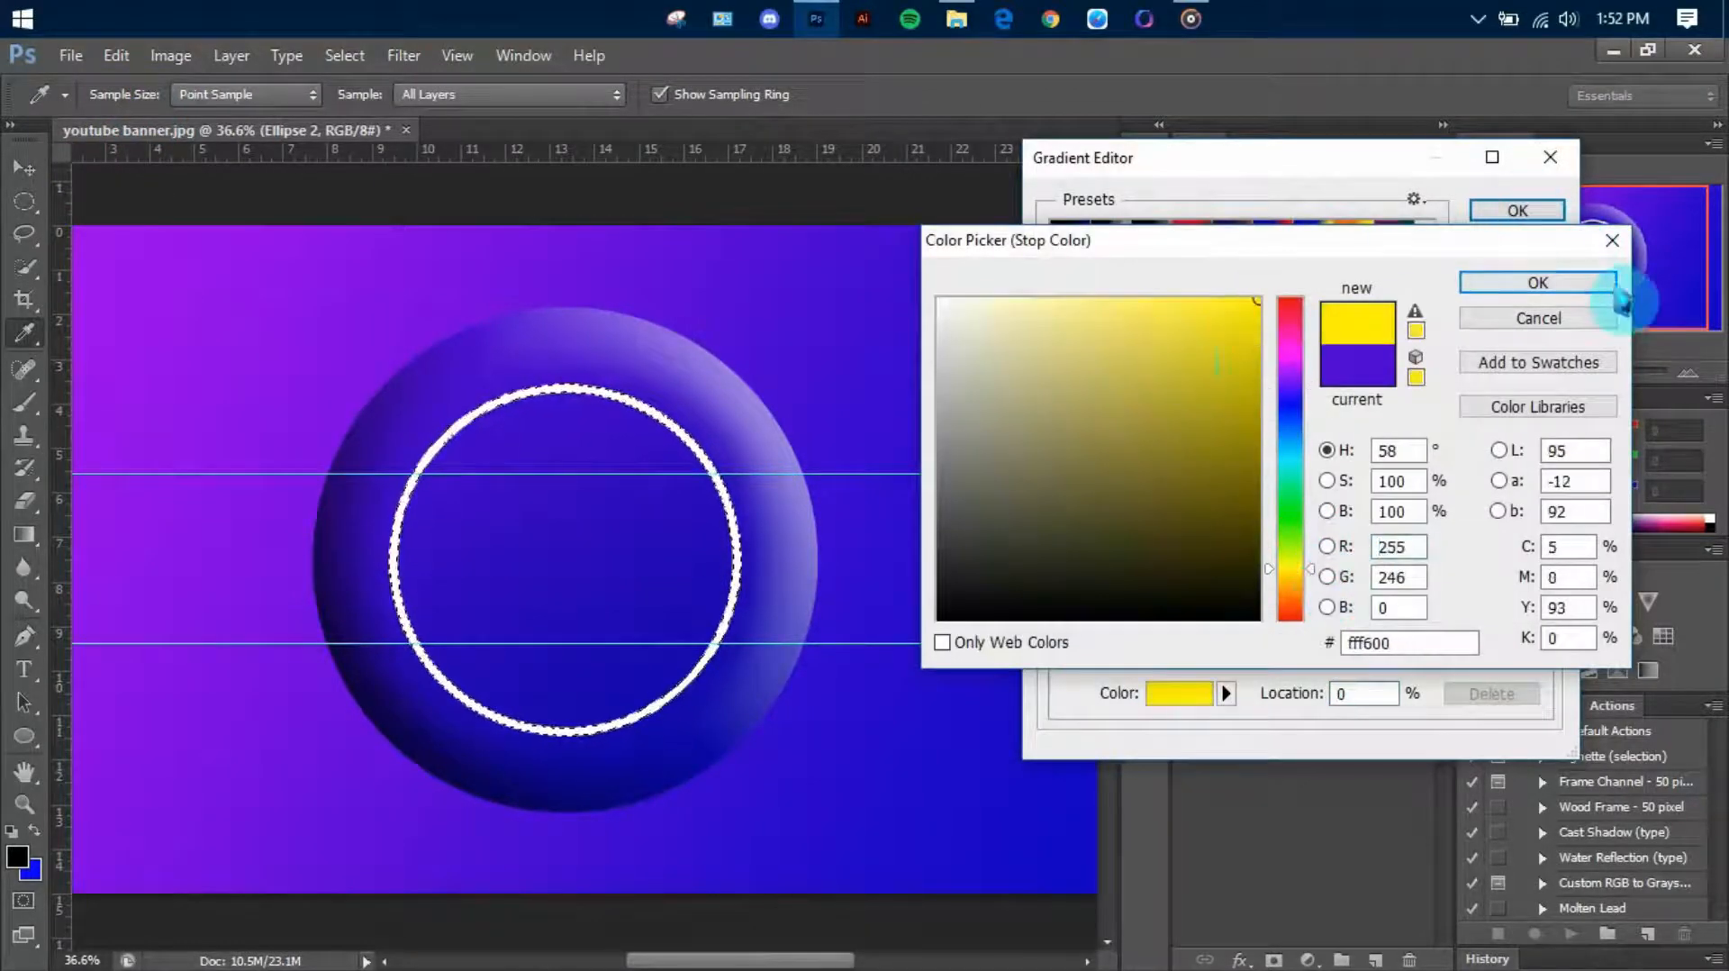
click(1607, 288)
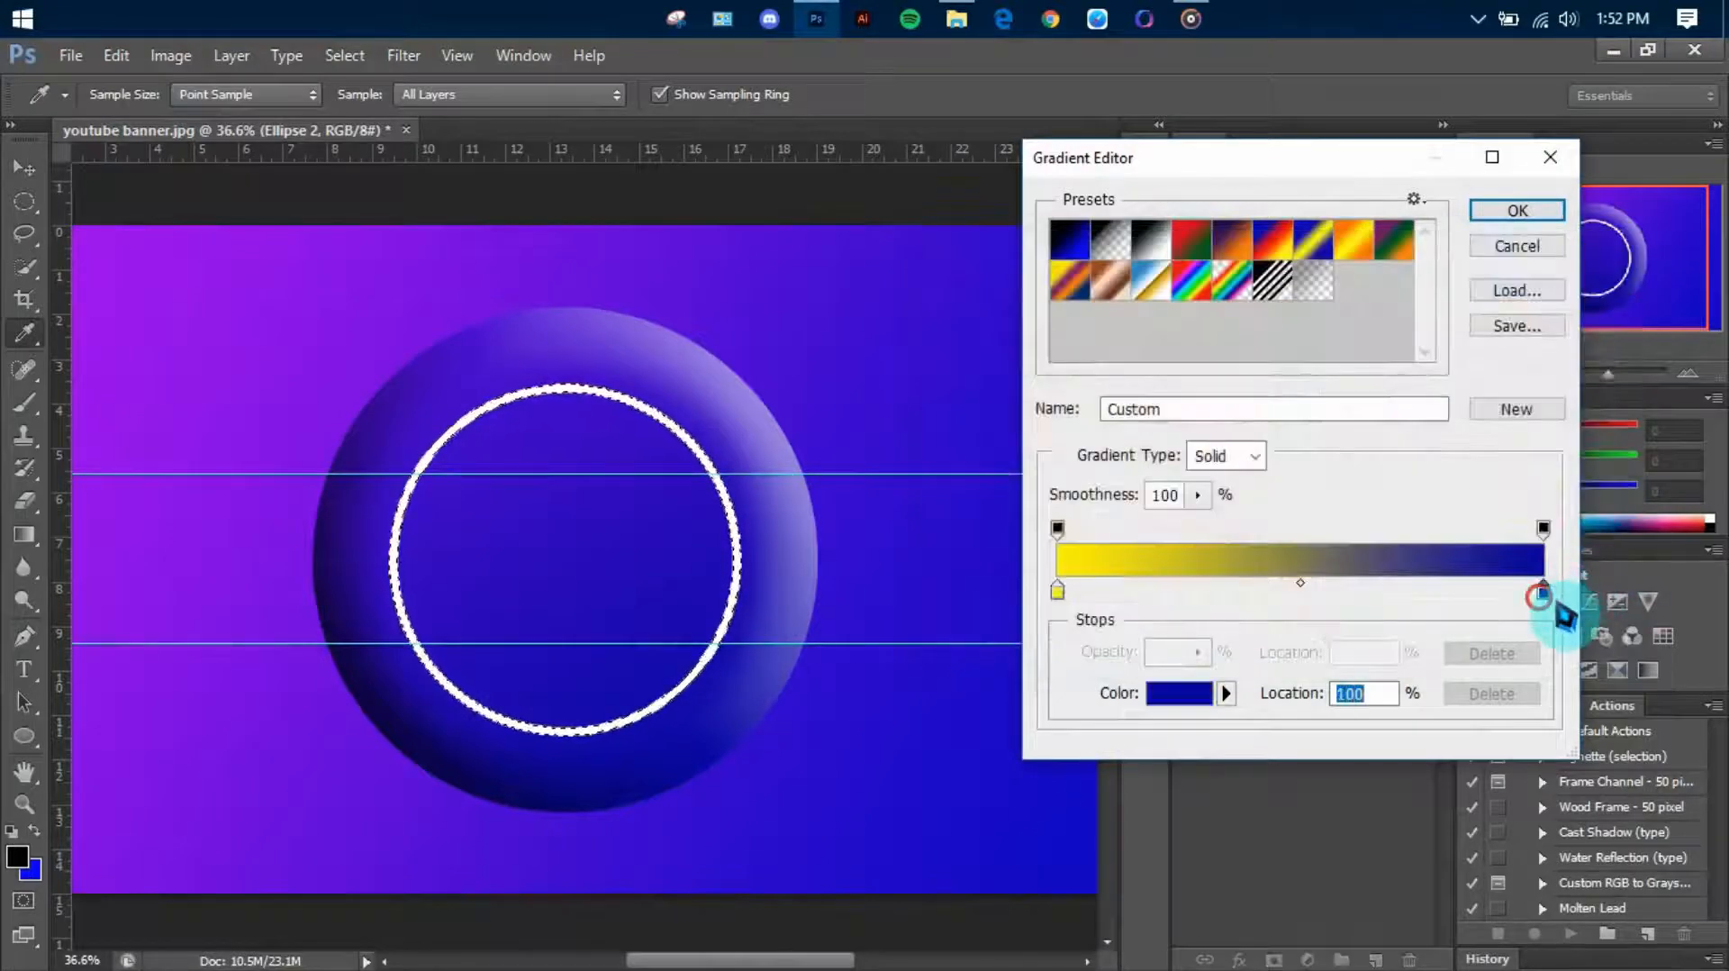
Set the gradient's end stop to pinkish red and fill the selected ring diagonally from upper left to lower right
click(1200, 693)
drag(1290, 403, 1285, 303)
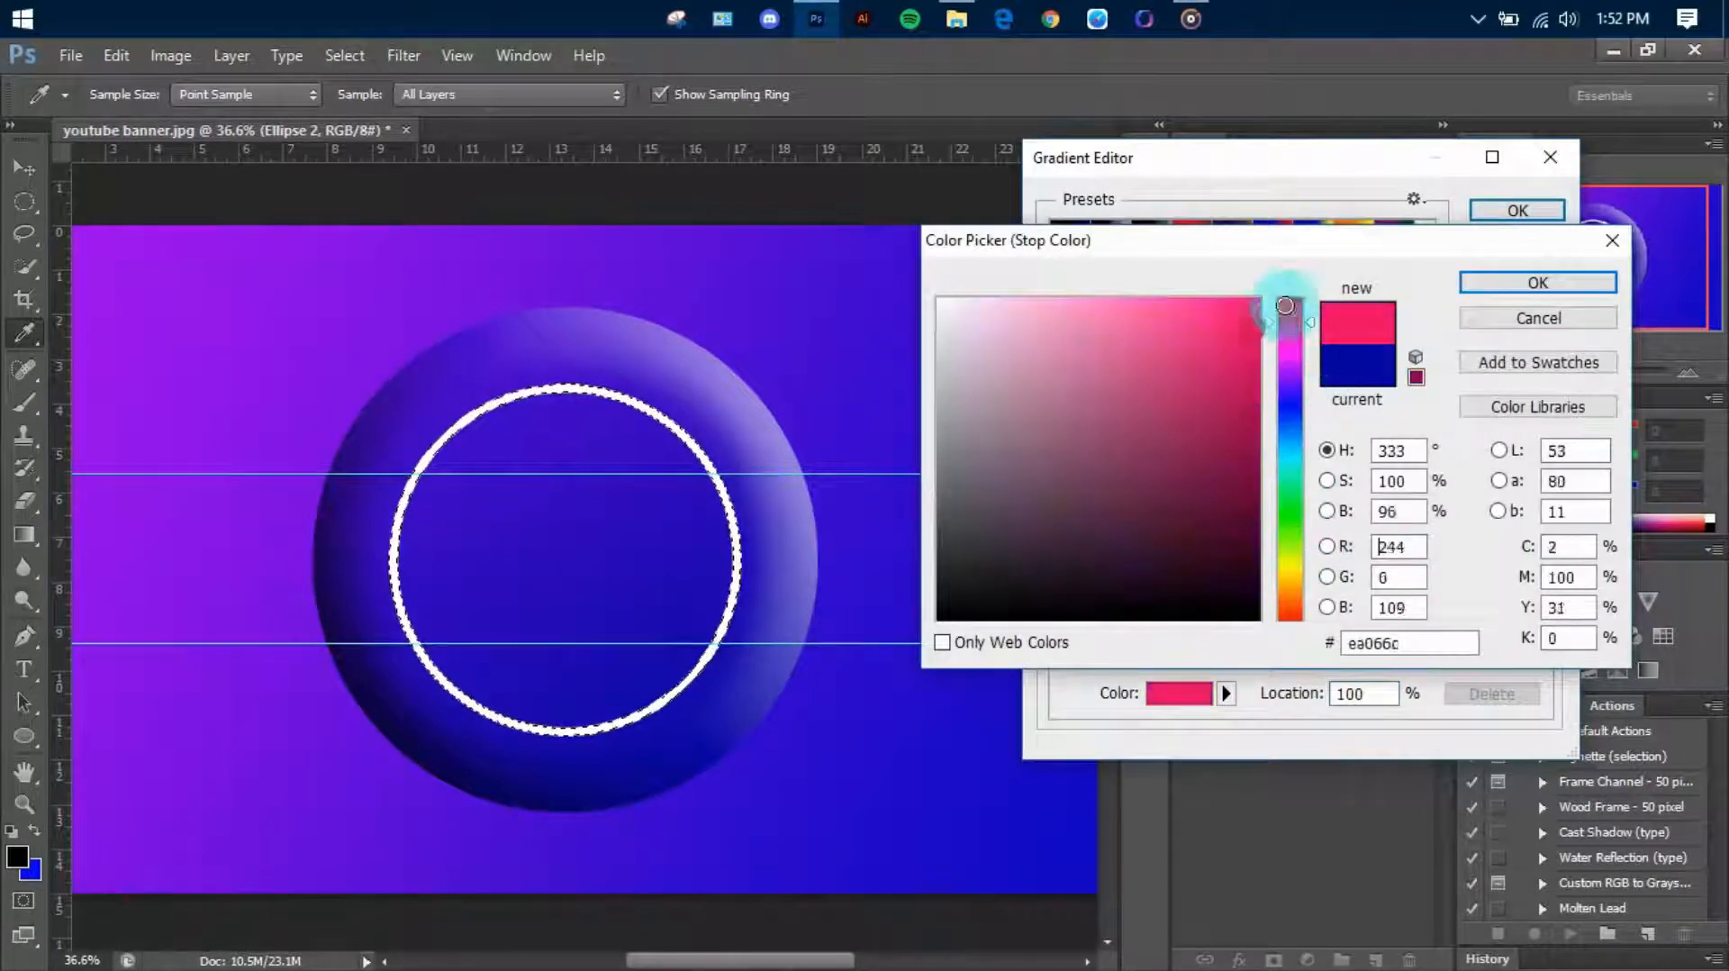
click(1536, 283)
click(1519, 211)
drag(417, 407, 715, 734)
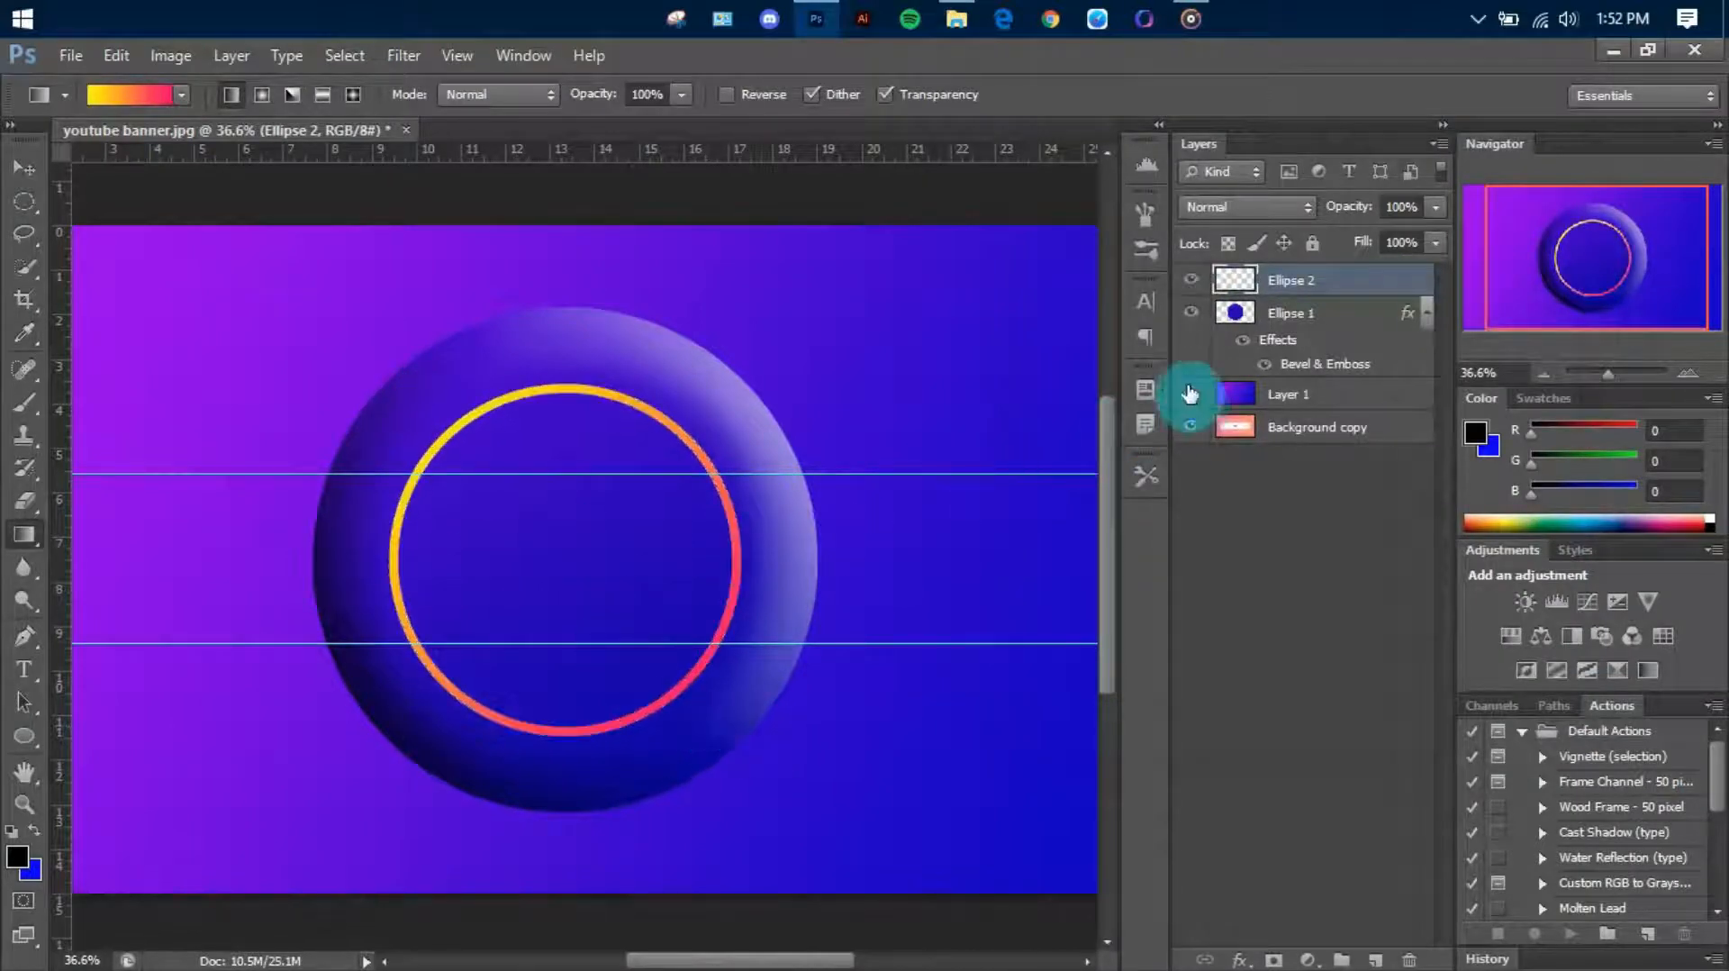
Duplicate the gradient ring layer as Ellipse 2 copy and scale the copy to about 53% inside the original ring
right_click(1287, 288)
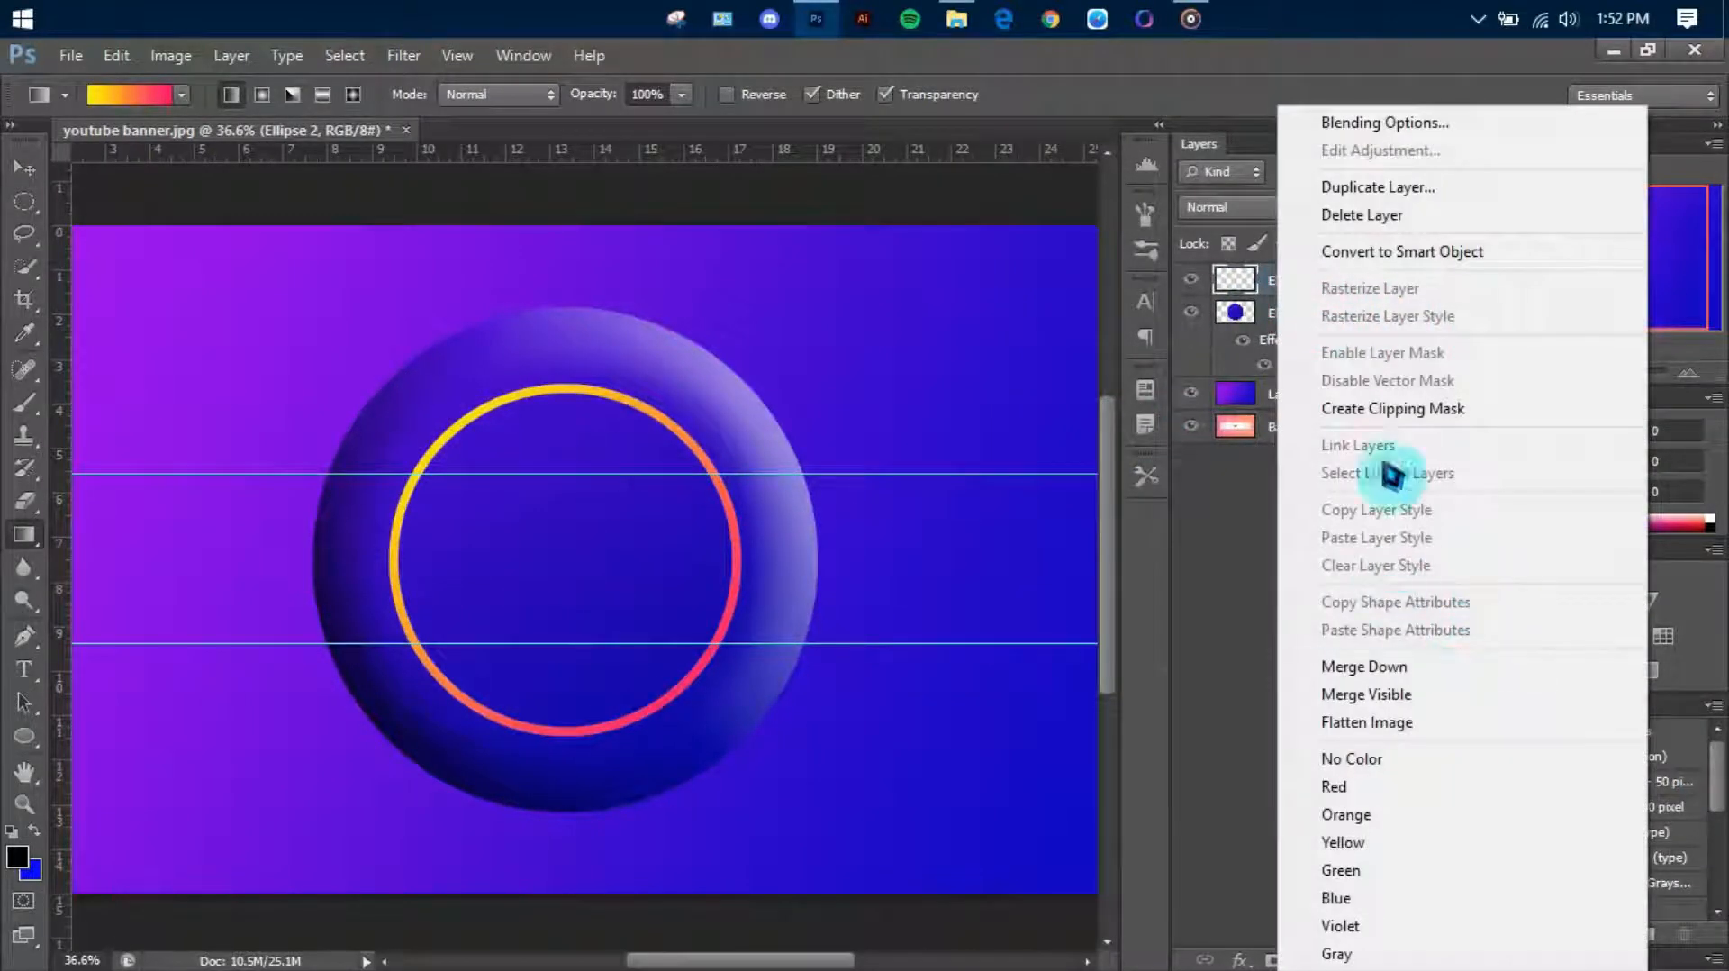
click(1234, 311)
right_click(1297, 297)
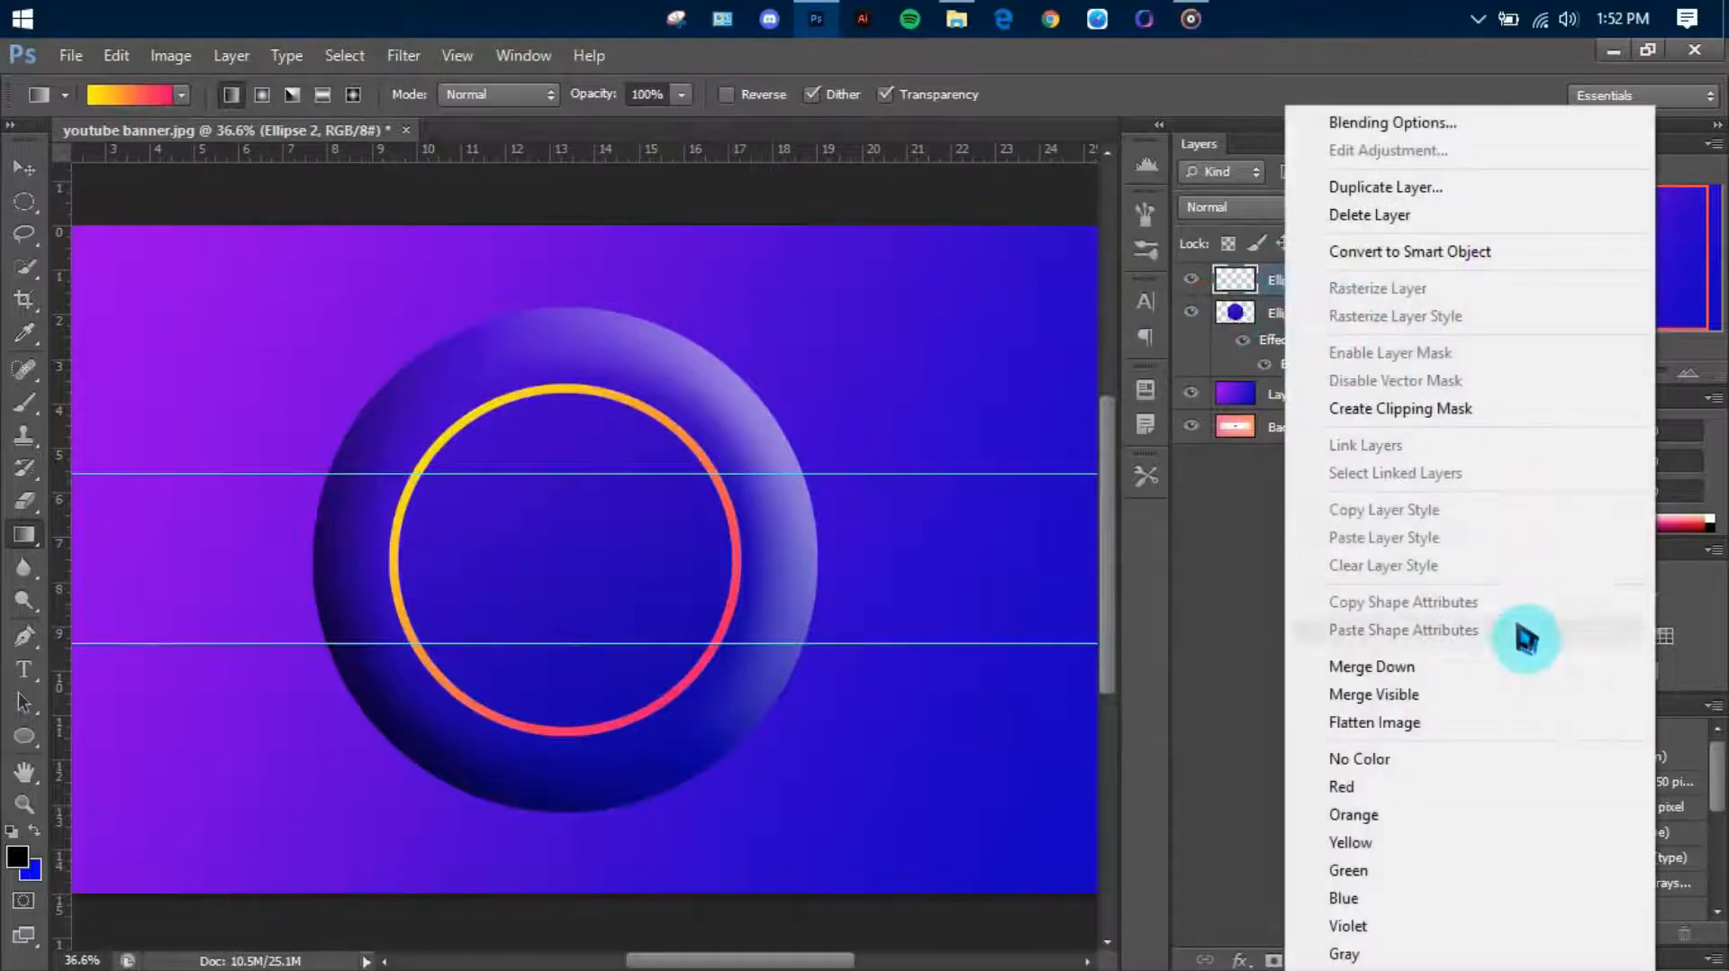
click(1387, 187)
click(1086, 278)
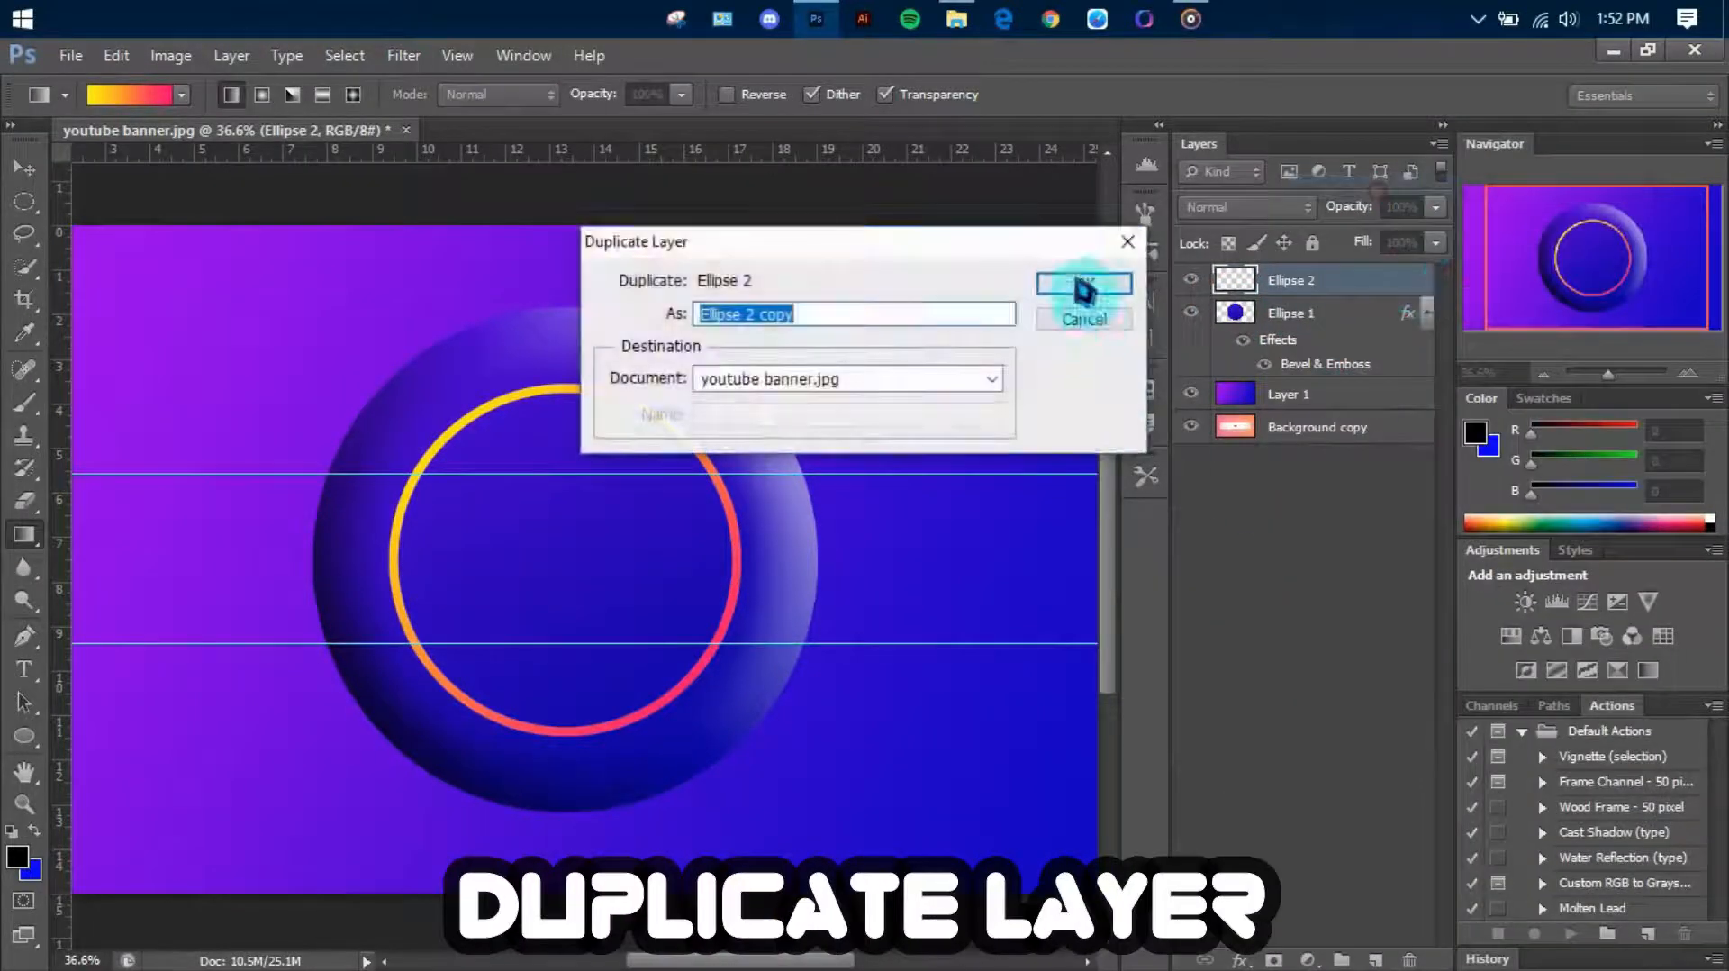
key(ctrl+t)
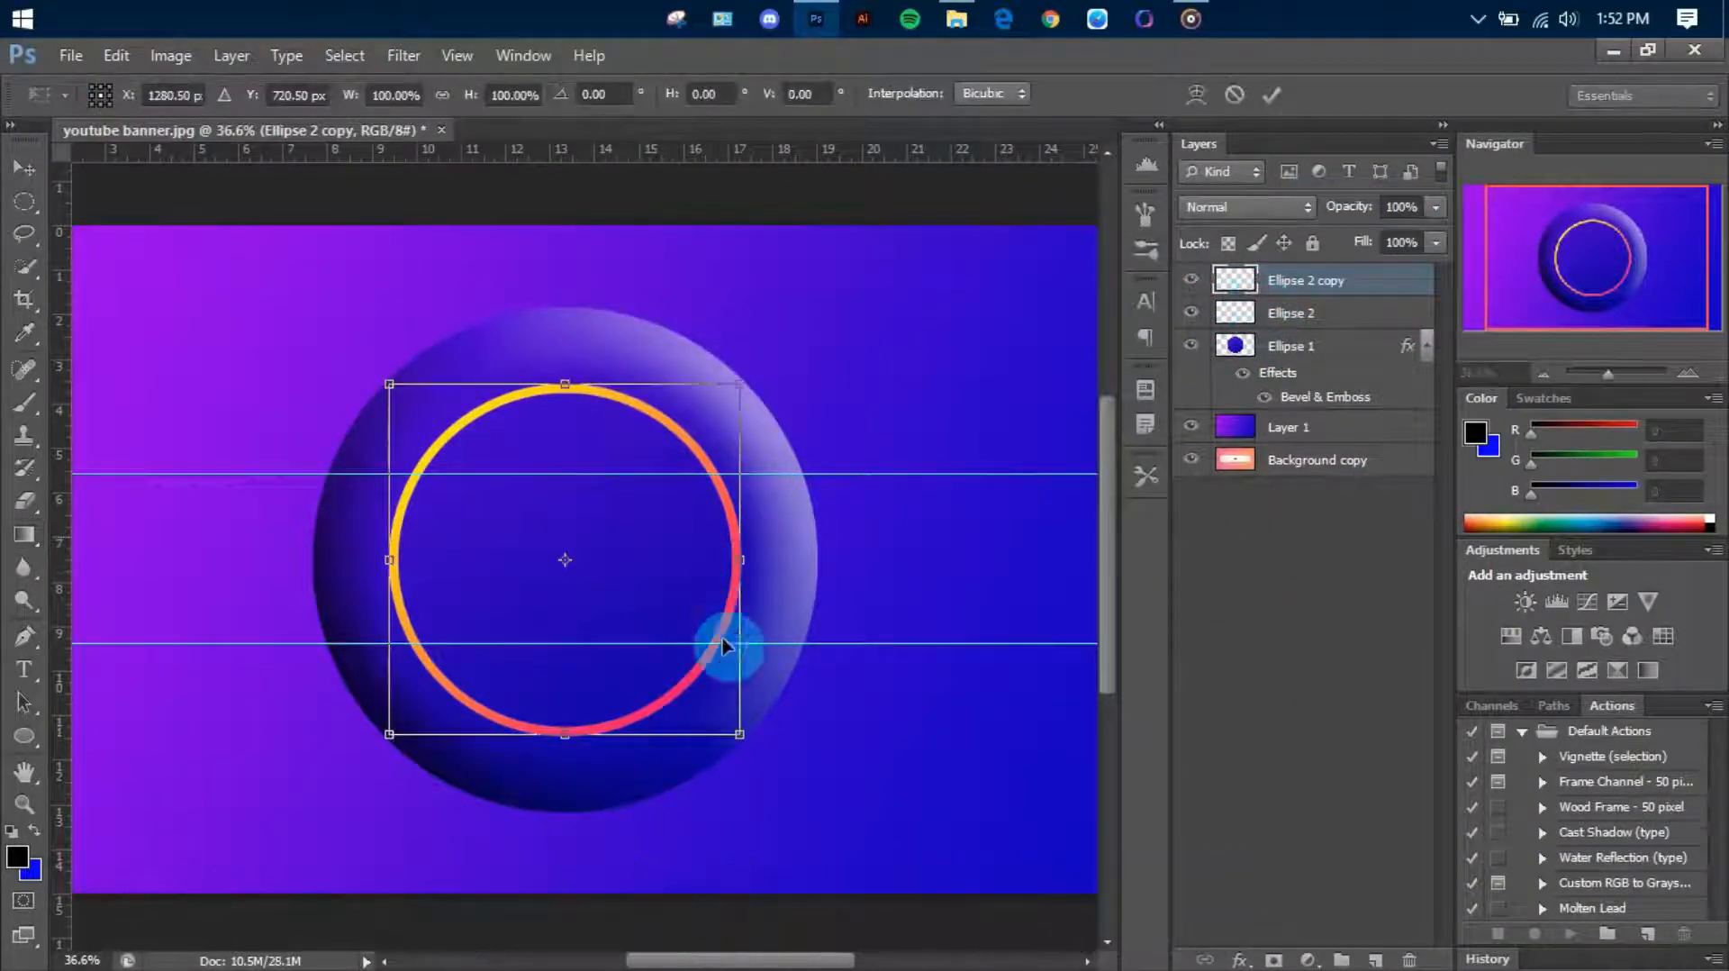
drag(740, 732, 611, 587)
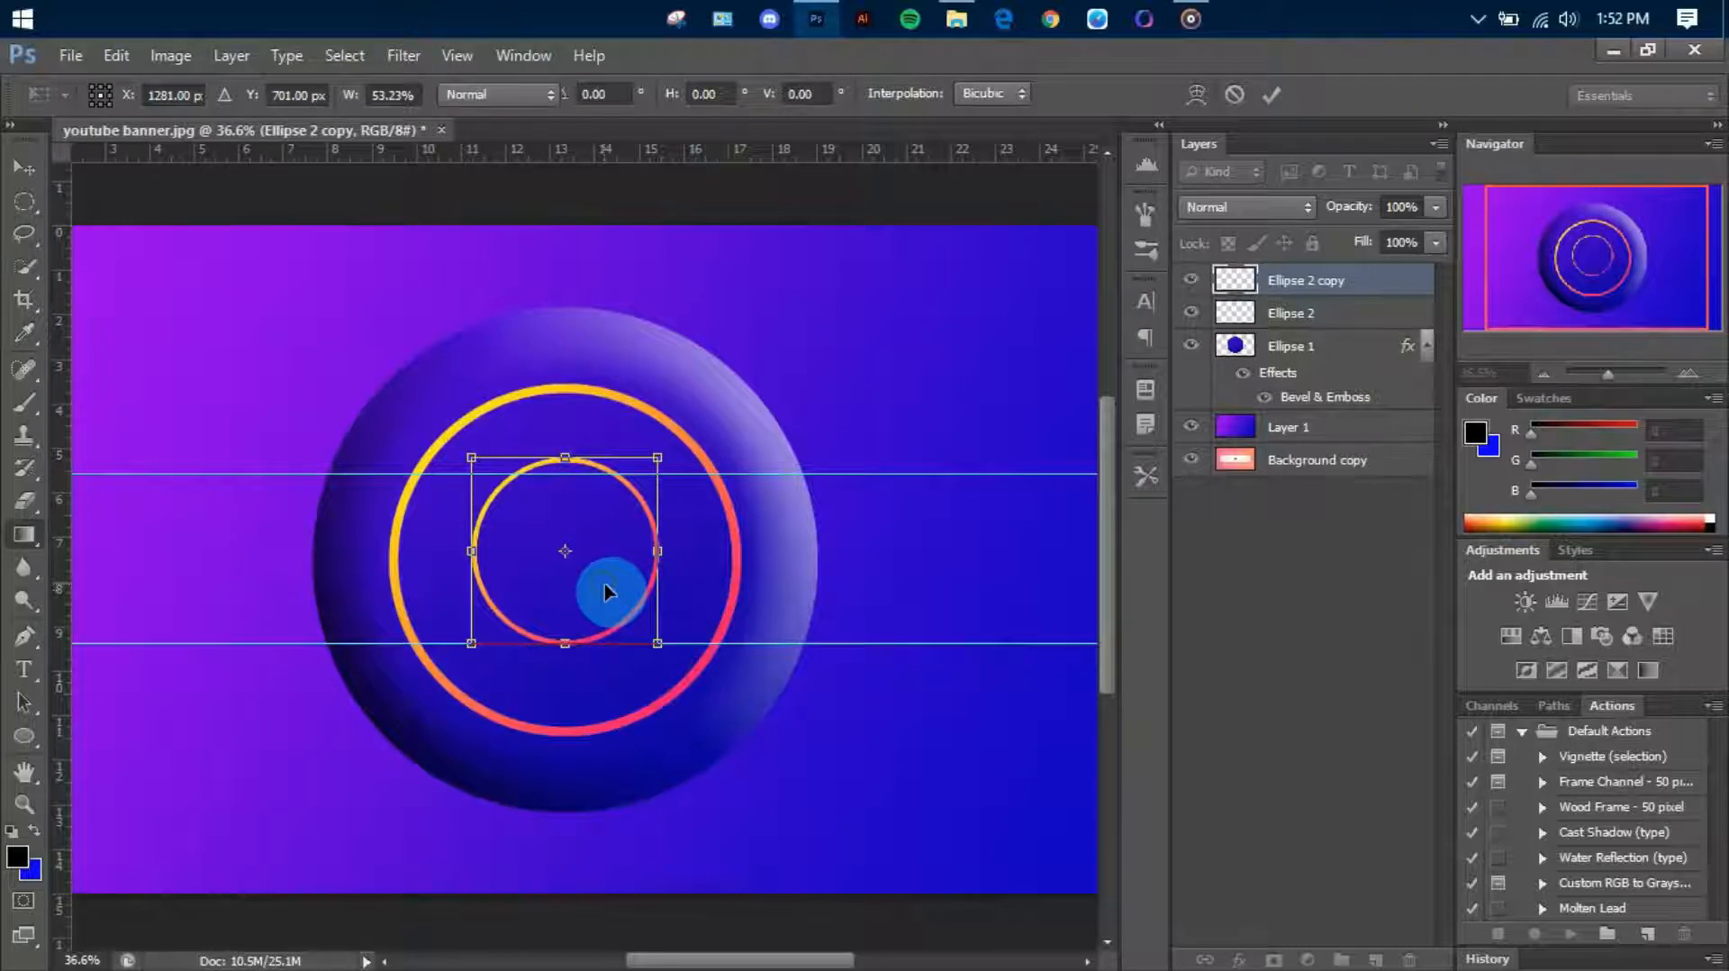
double_click(605, 591)
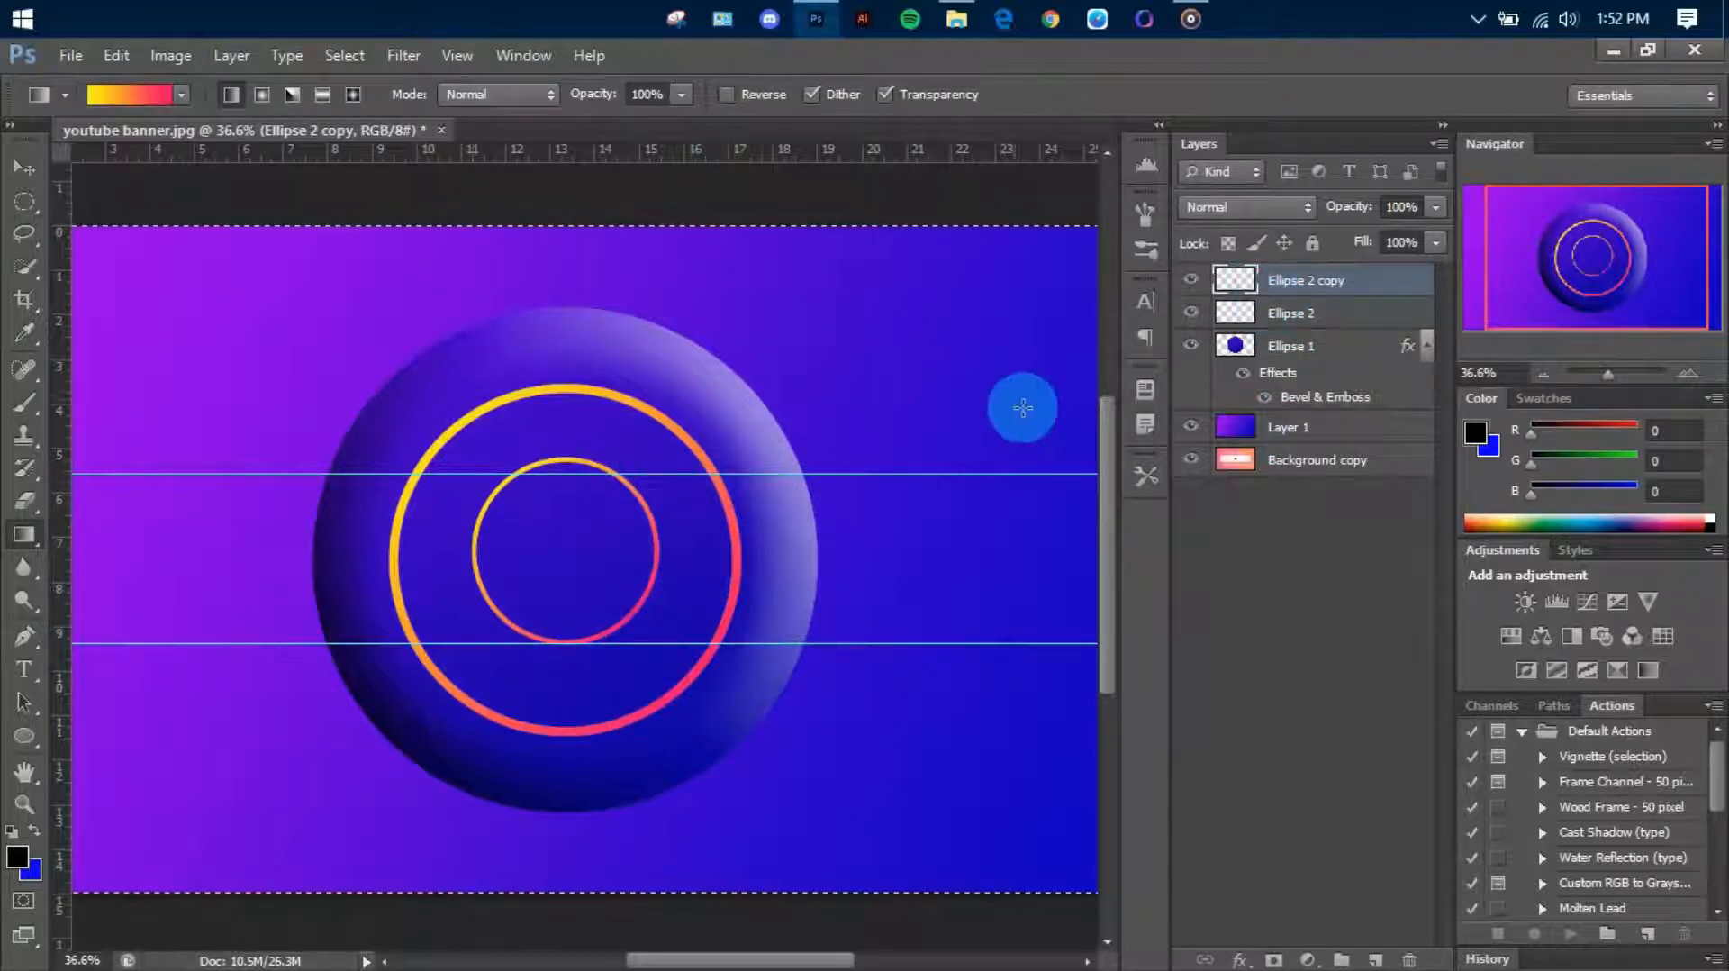
Center the smaller ring vertically on the canvas so it is concentric with the larger ring, and clear the selection
key(ctrl+a)
click(24, 167)
click(530, 95)
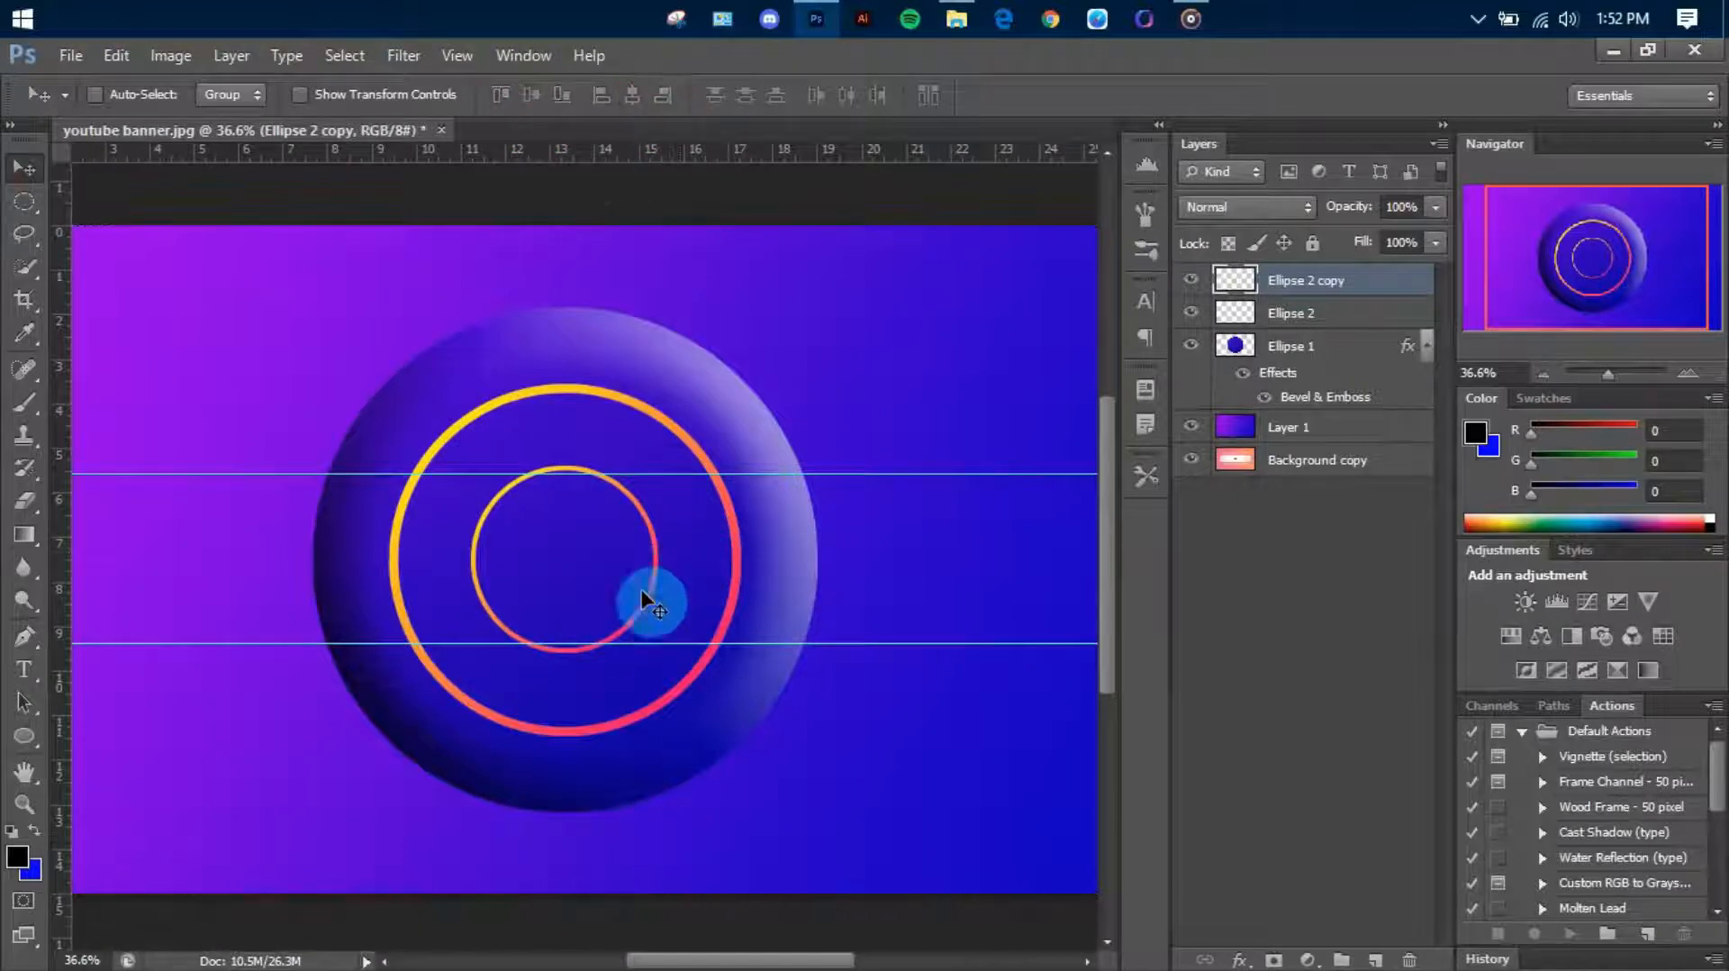
scroll(633, 605, down, 2)
scroll(632, 609, up, 2)
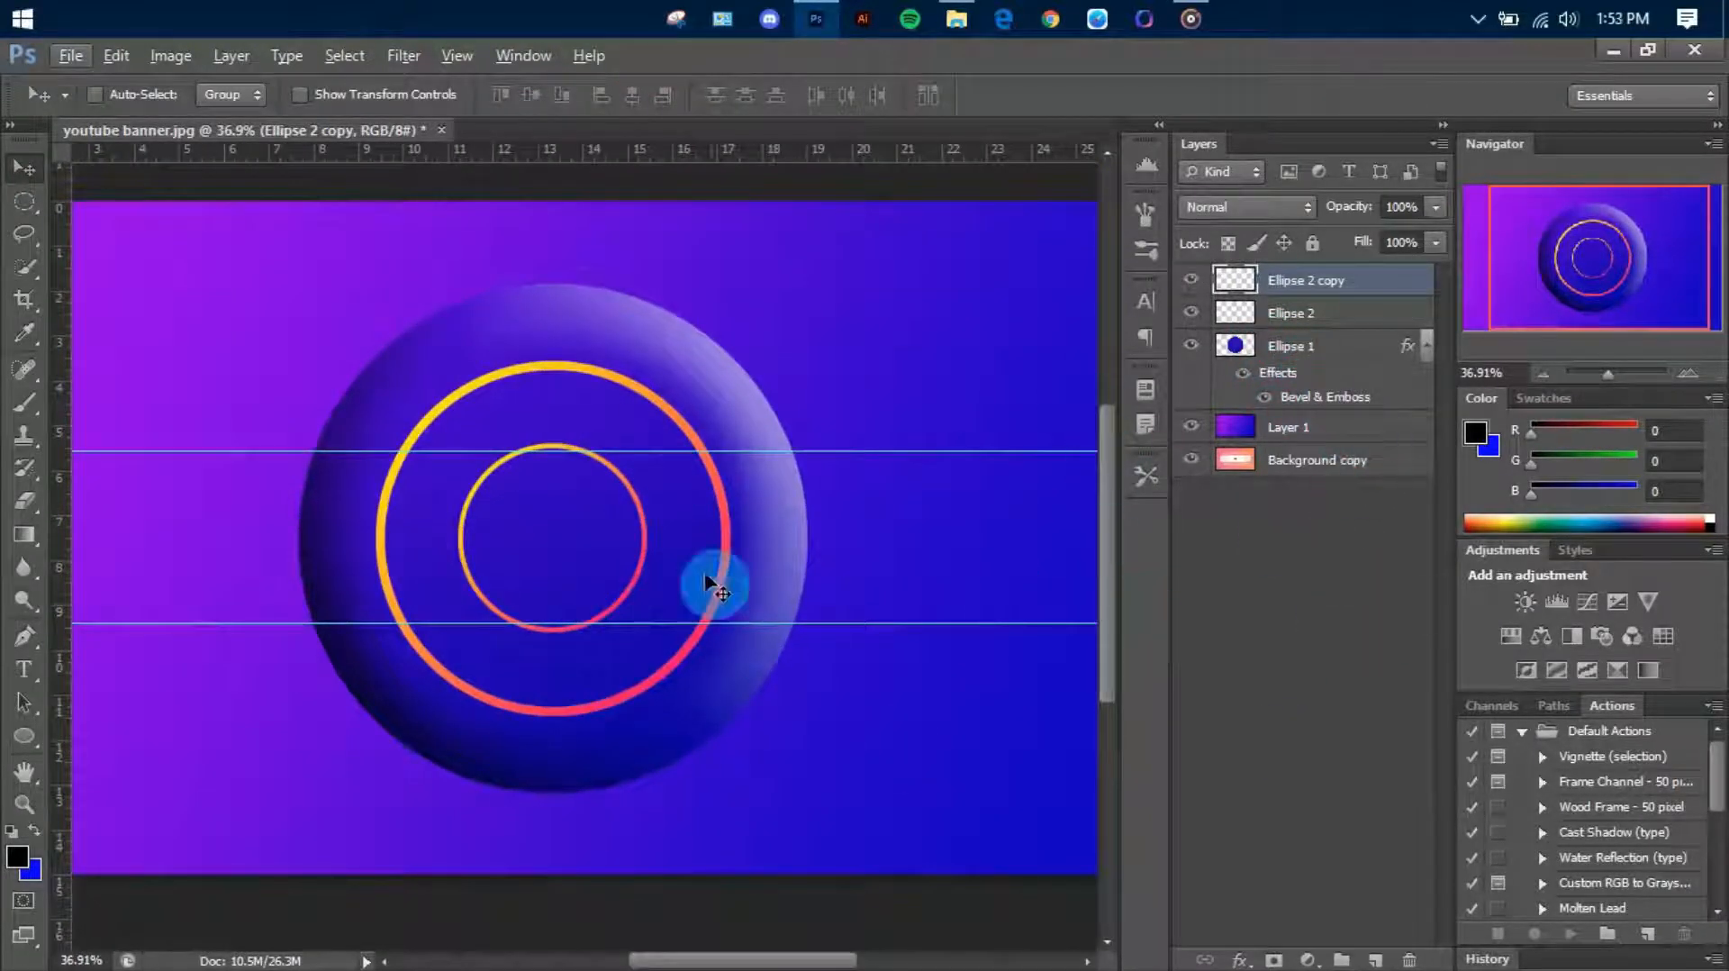
scroll(712, 585, down, 1)
Reduce the Inner Bevel size of the large circle's Bevel & Emboss effect to give it a narrower beveled edge
click(1252, 354)
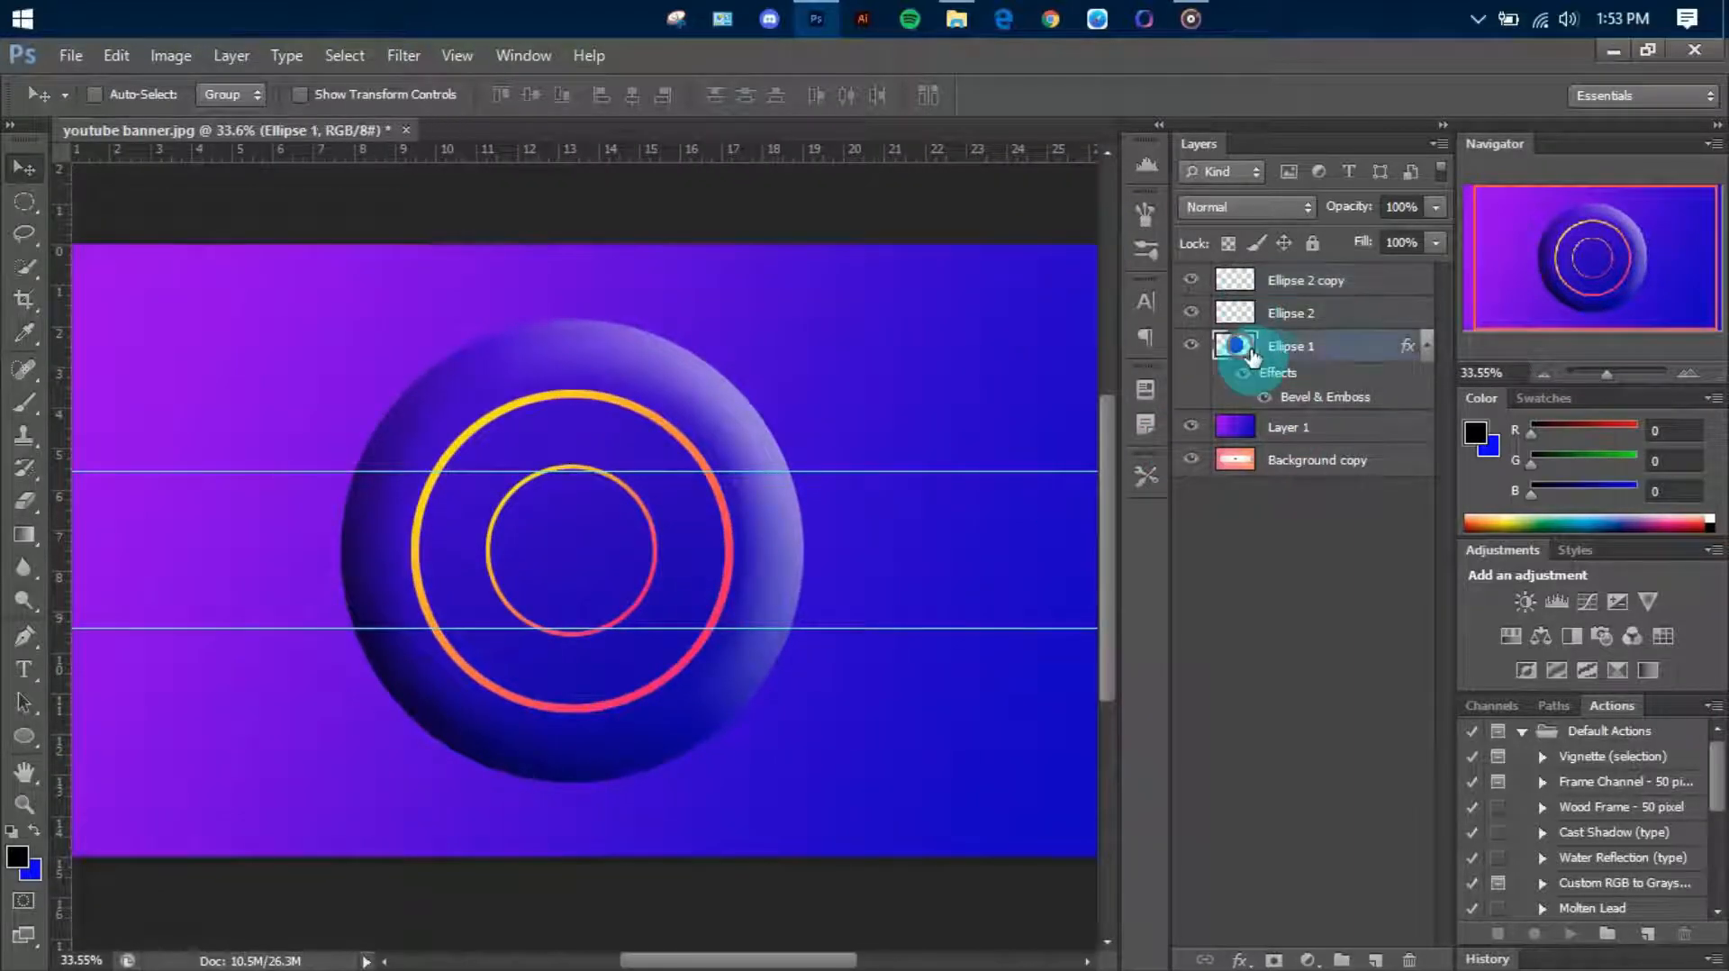
right_click(1252, 354)
click(1355, 356)
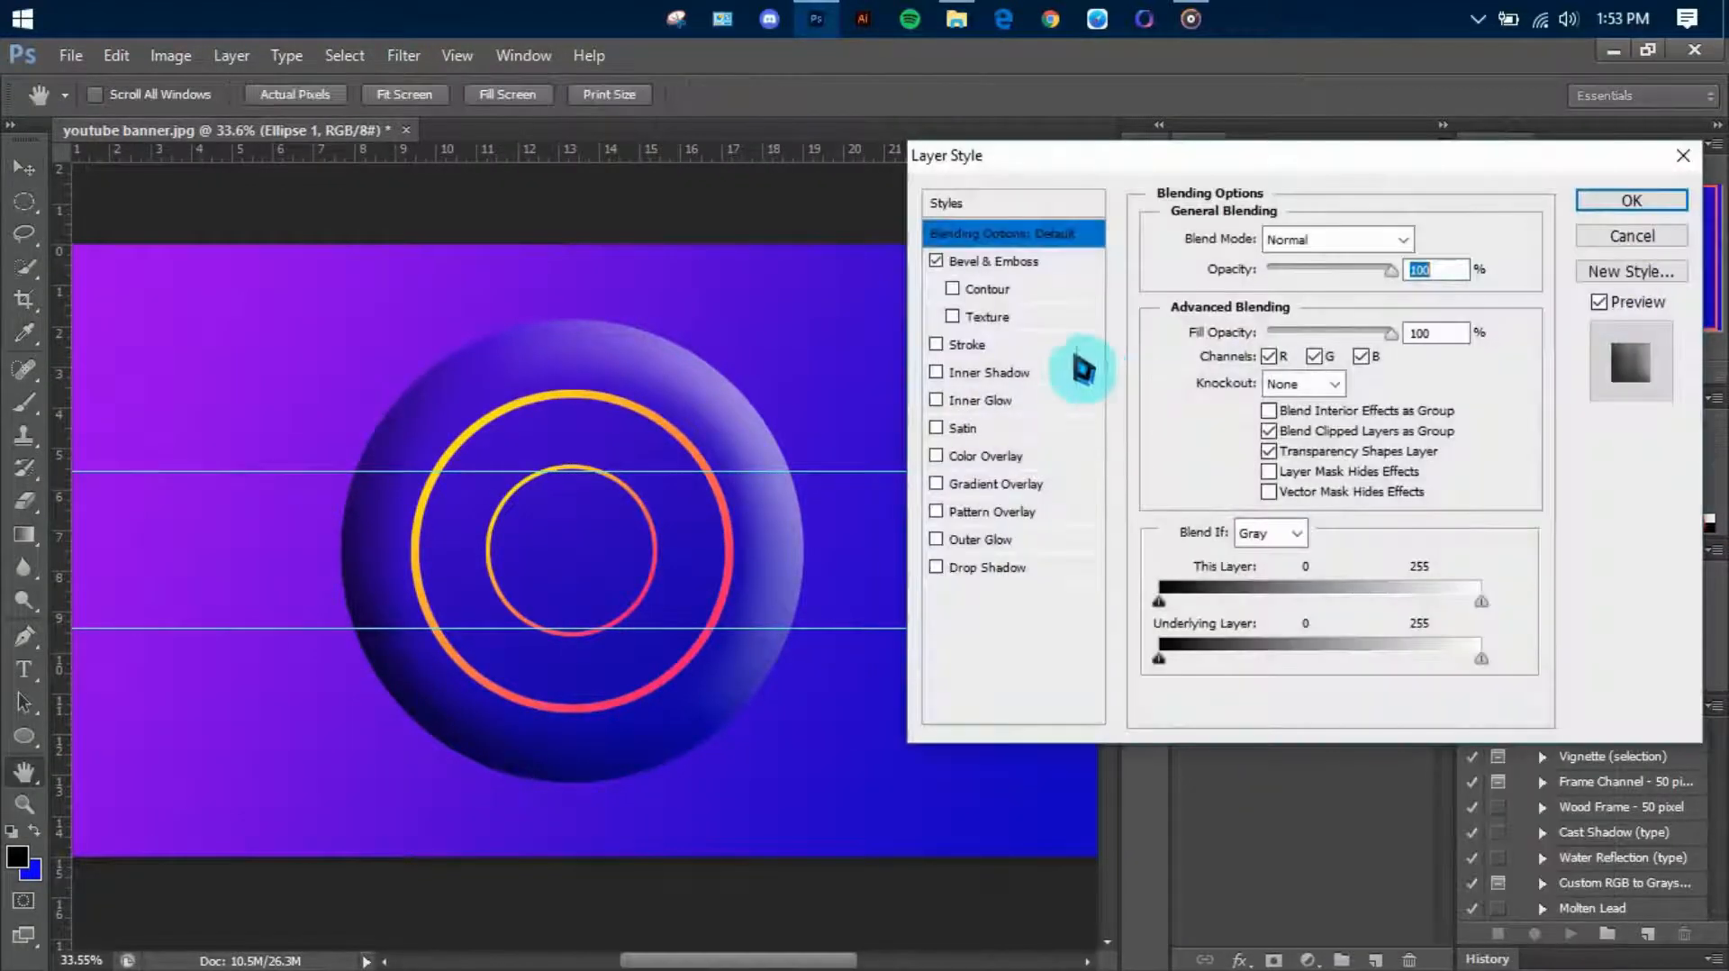
click(994, 261)
mouse_move(1315, 353)
mouse_down()
mouse_move(1378, 370)
mouse_move(1322, 373)
mouse_up()
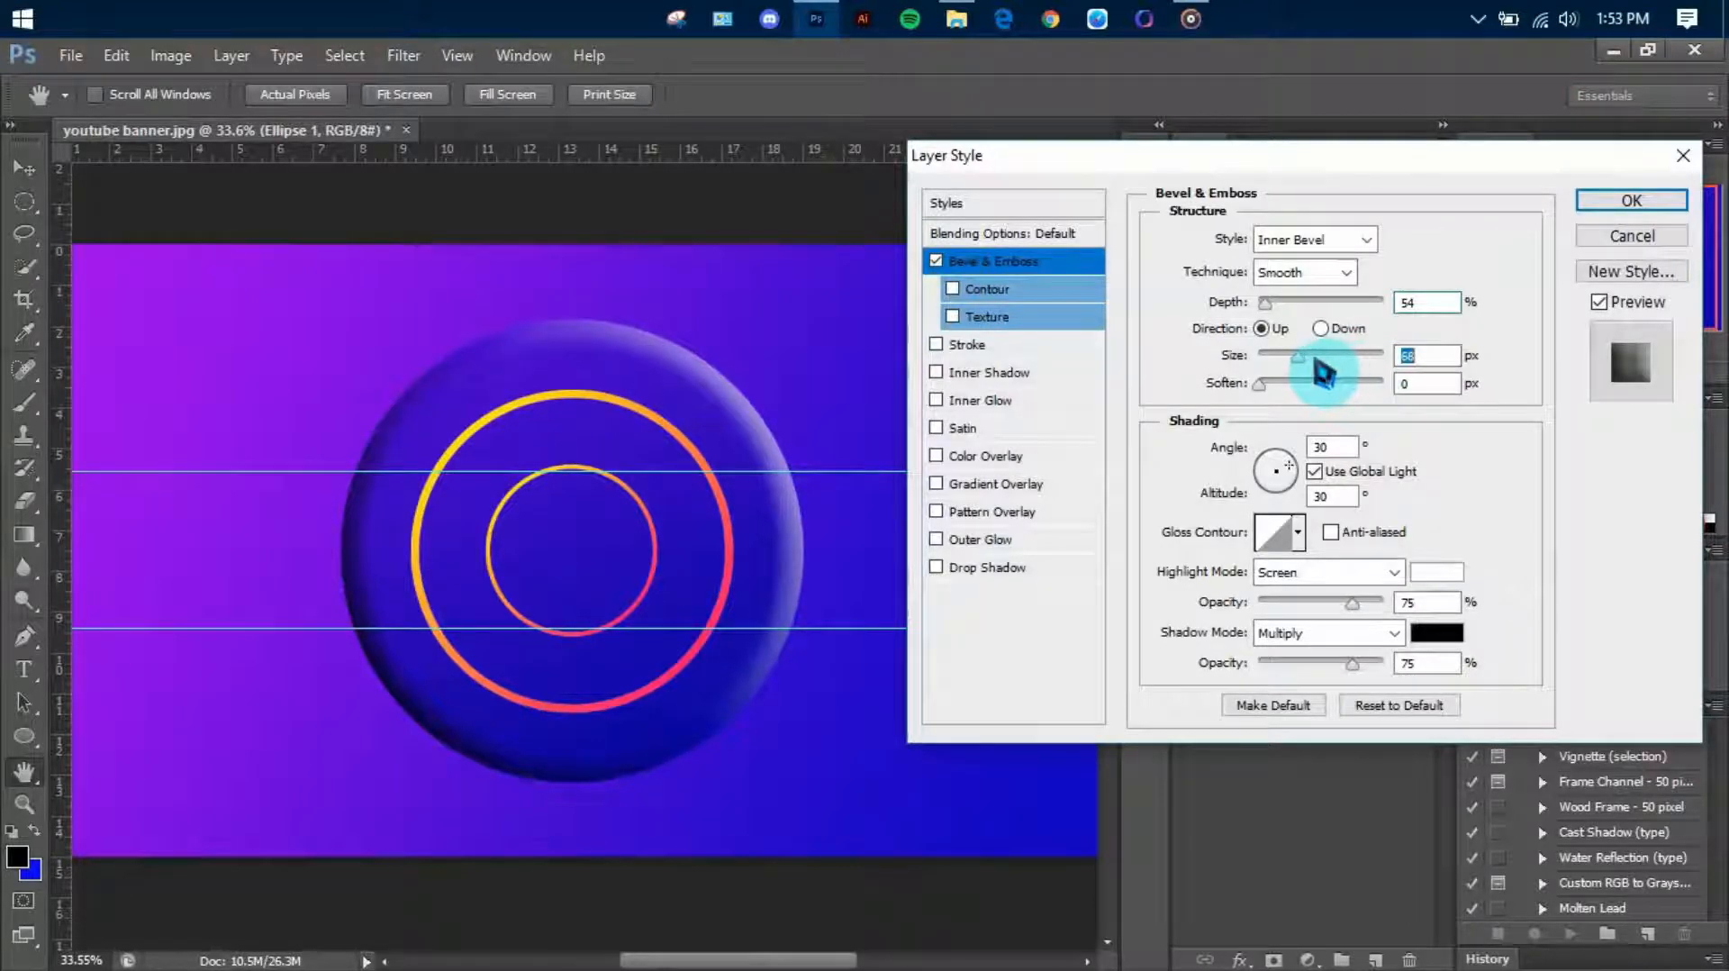
click(1631, 200)
scroll(546, 679, down, 3)
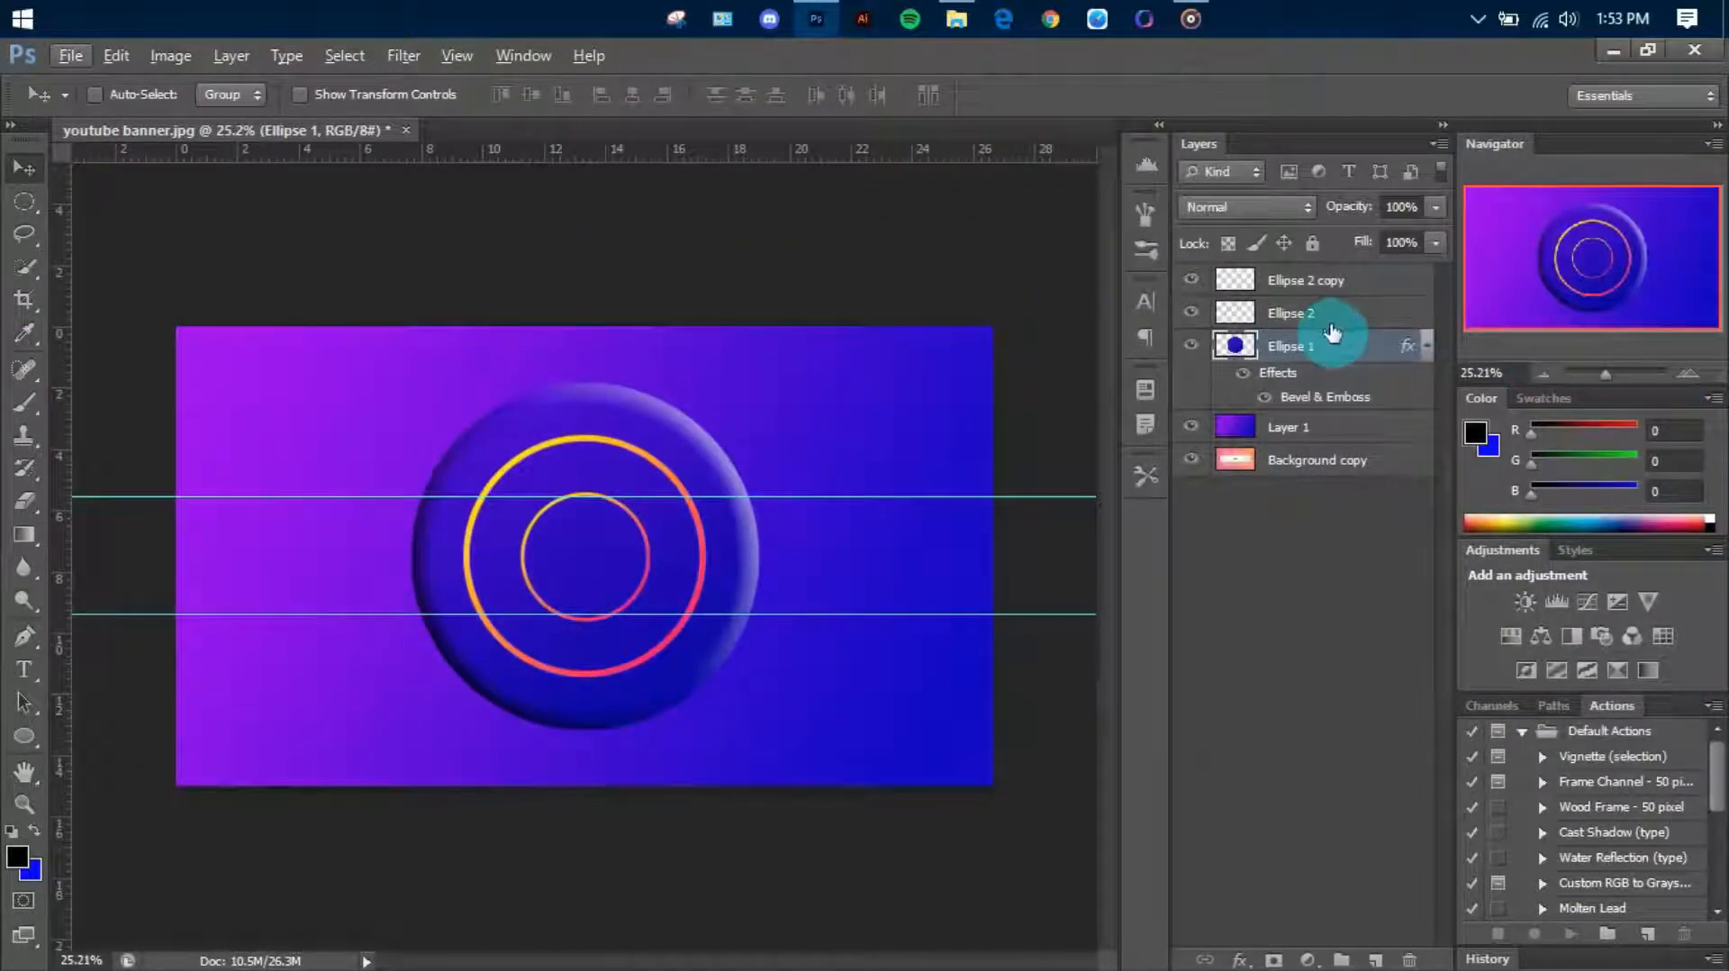
Put the beveled circle and both ring layers into a new group named circle 1 and collapse it
click(1269, 285)
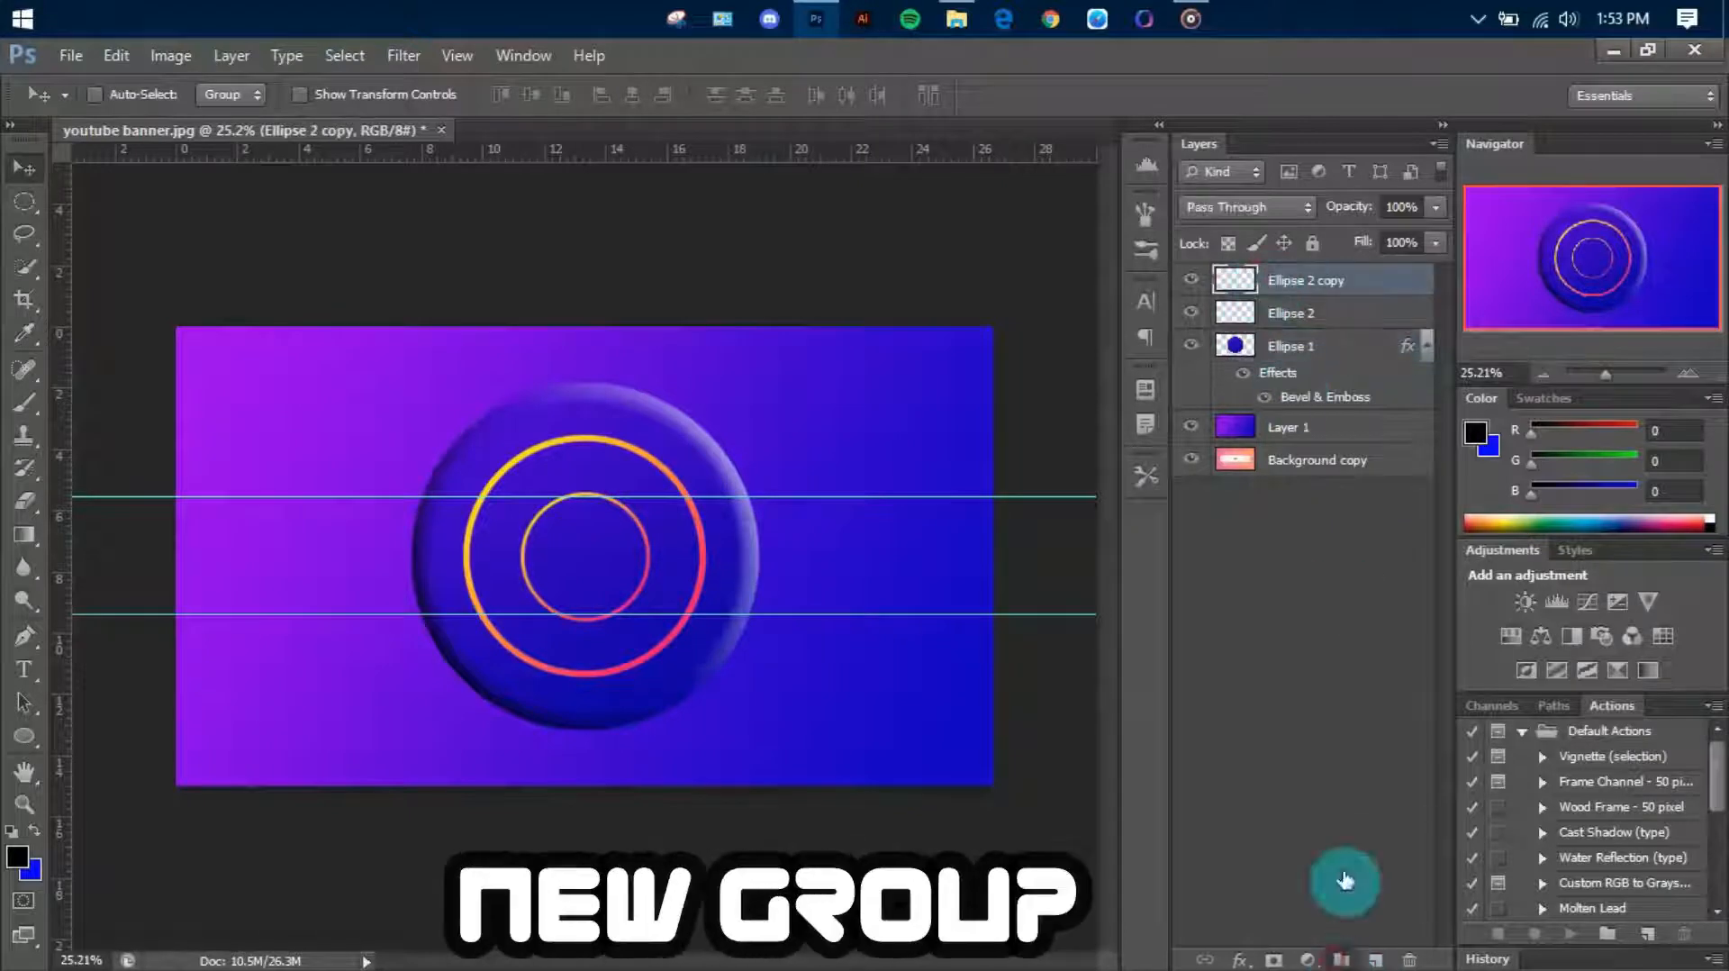
click(1341, 959)
click(1339, 315)
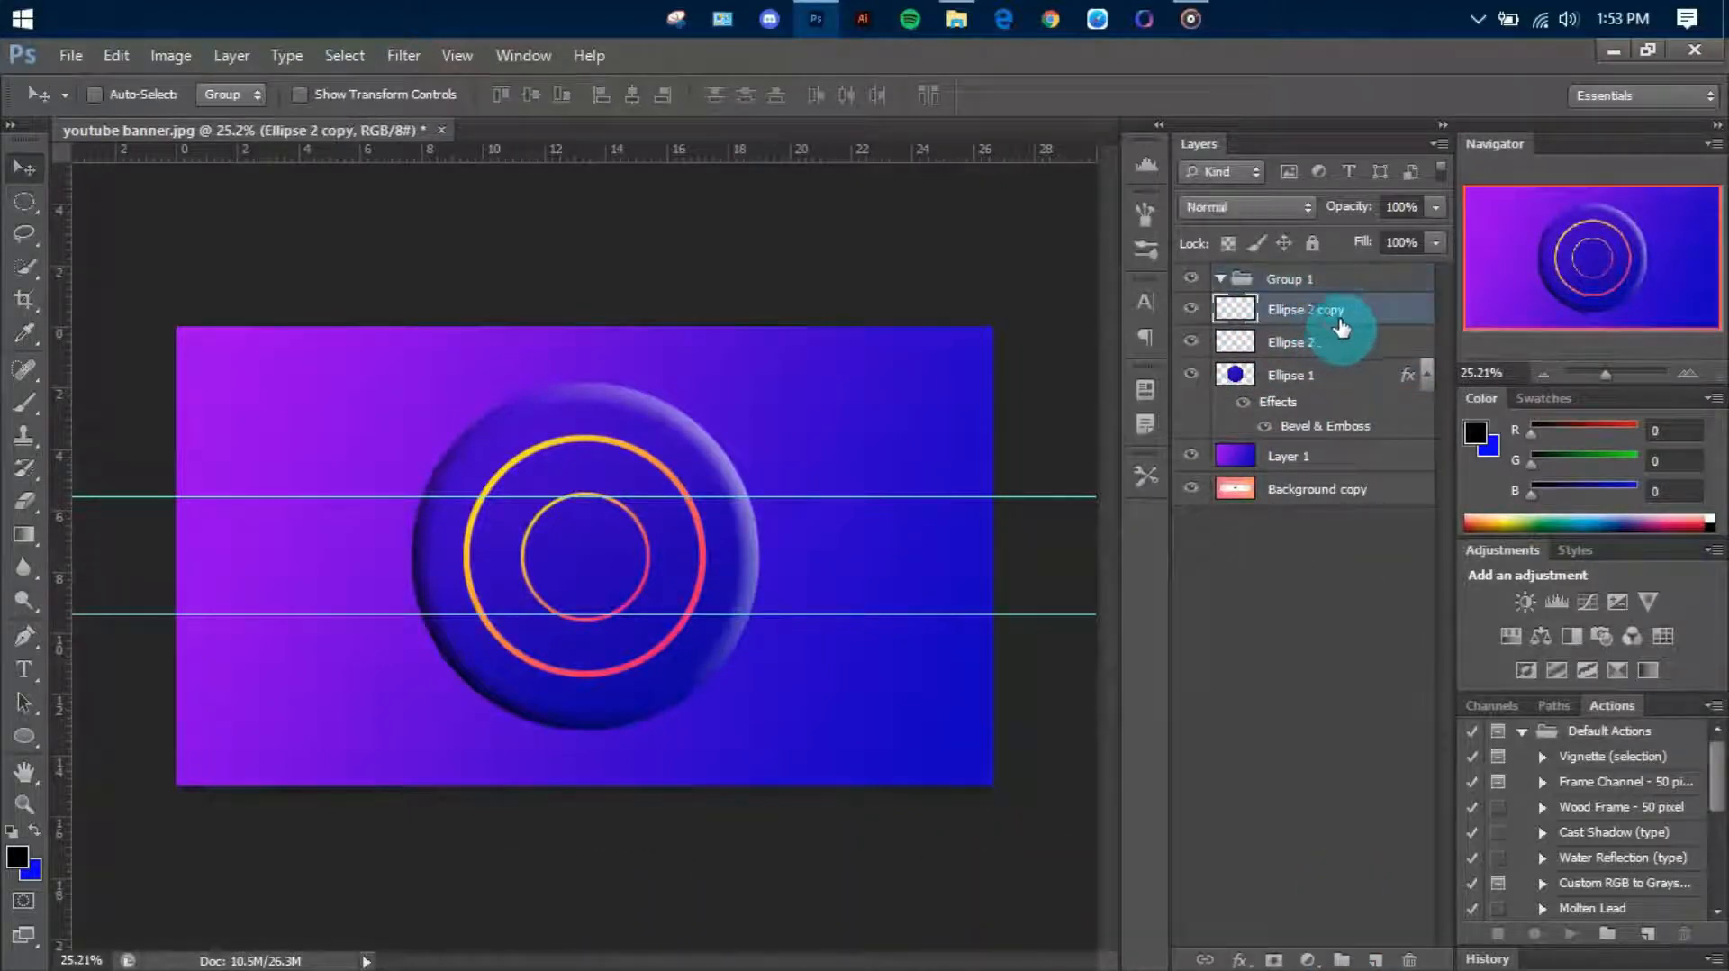
shift+click(1327, 394)
drag(1312, 309, 1312, 278)
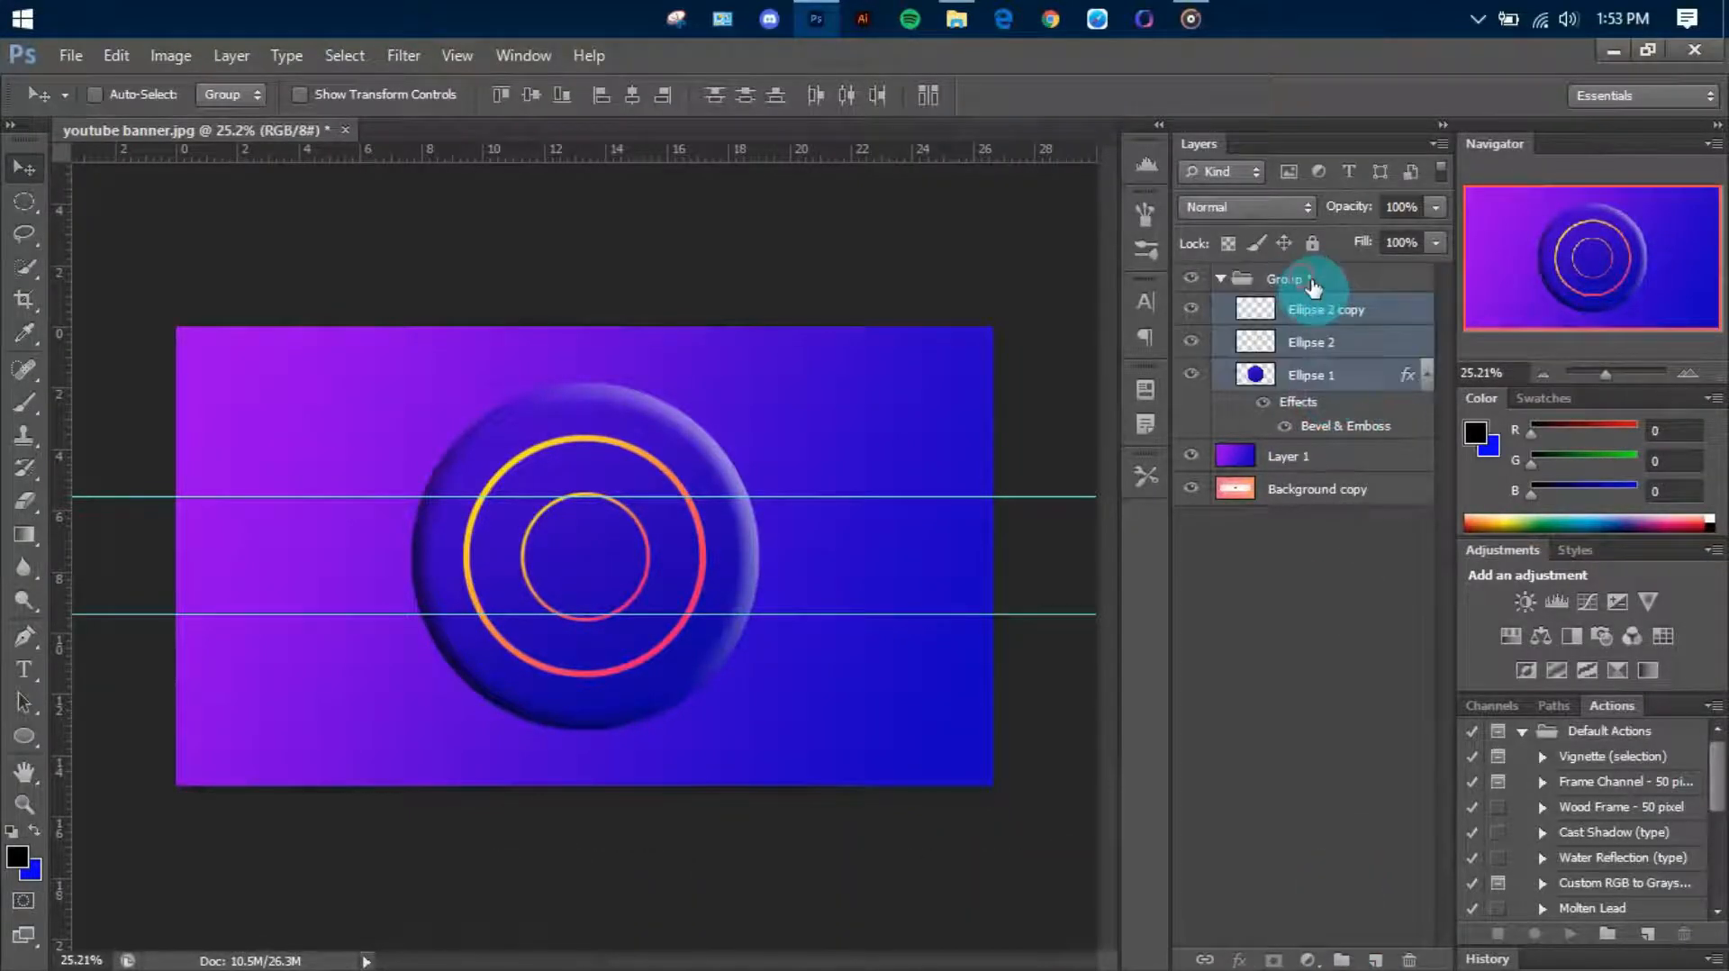
click(1300, 280)
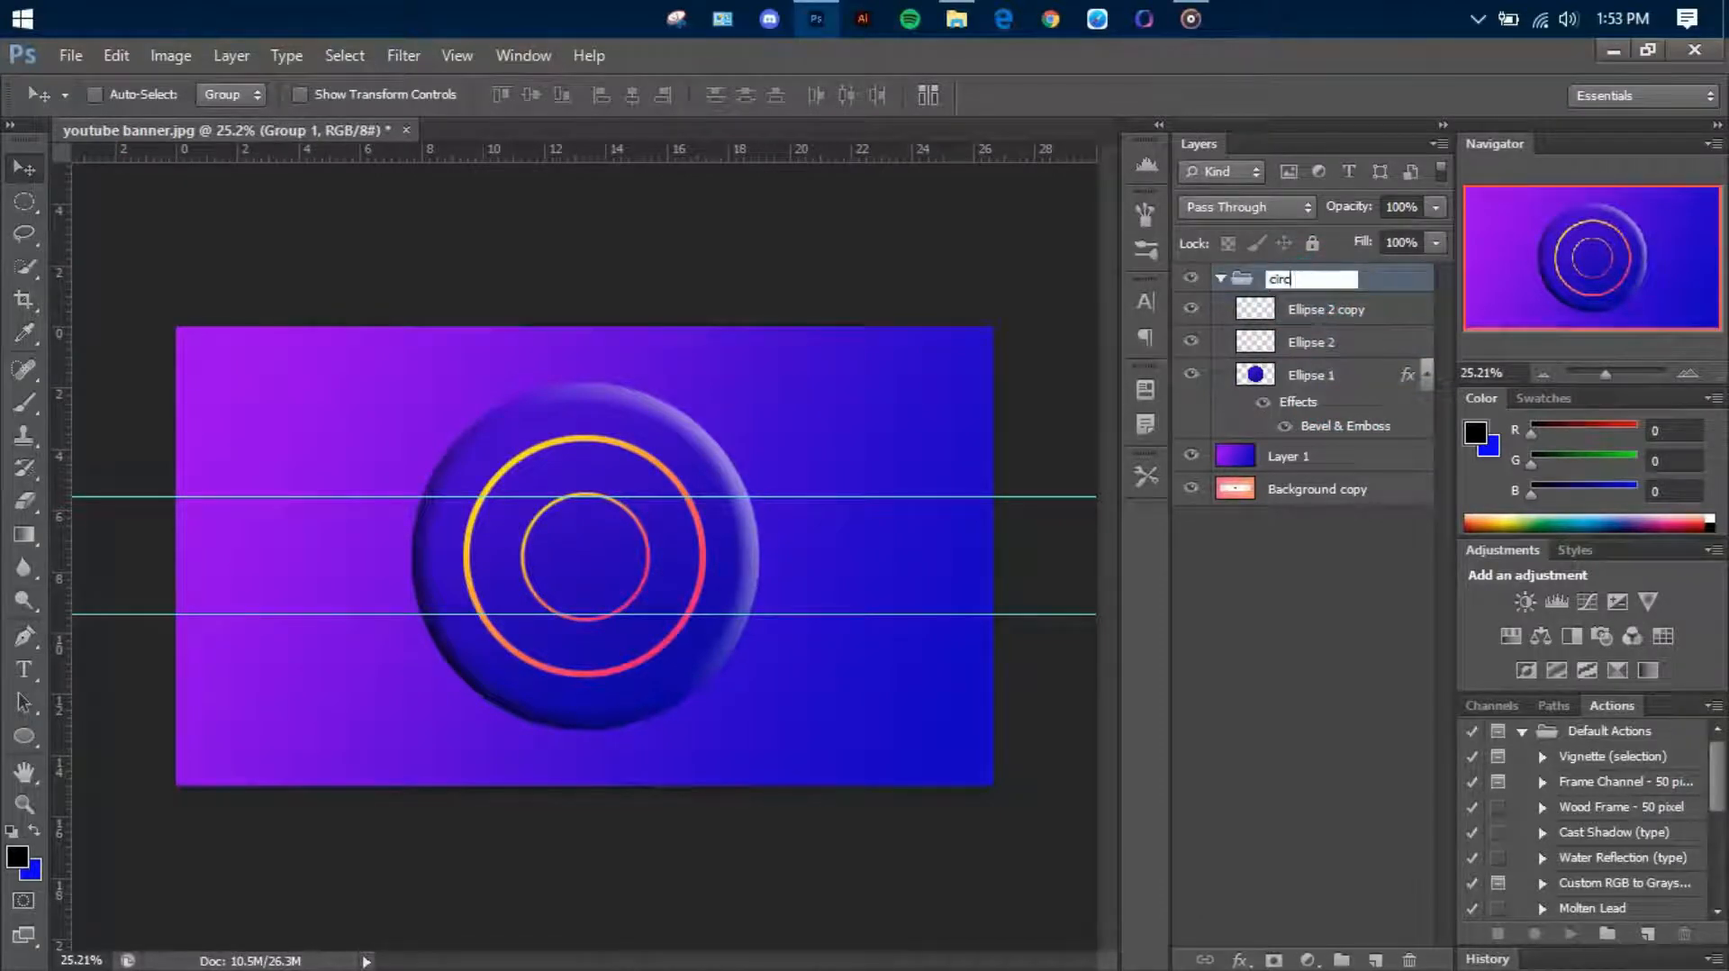
click(1224, 279)
click(1191, 278)
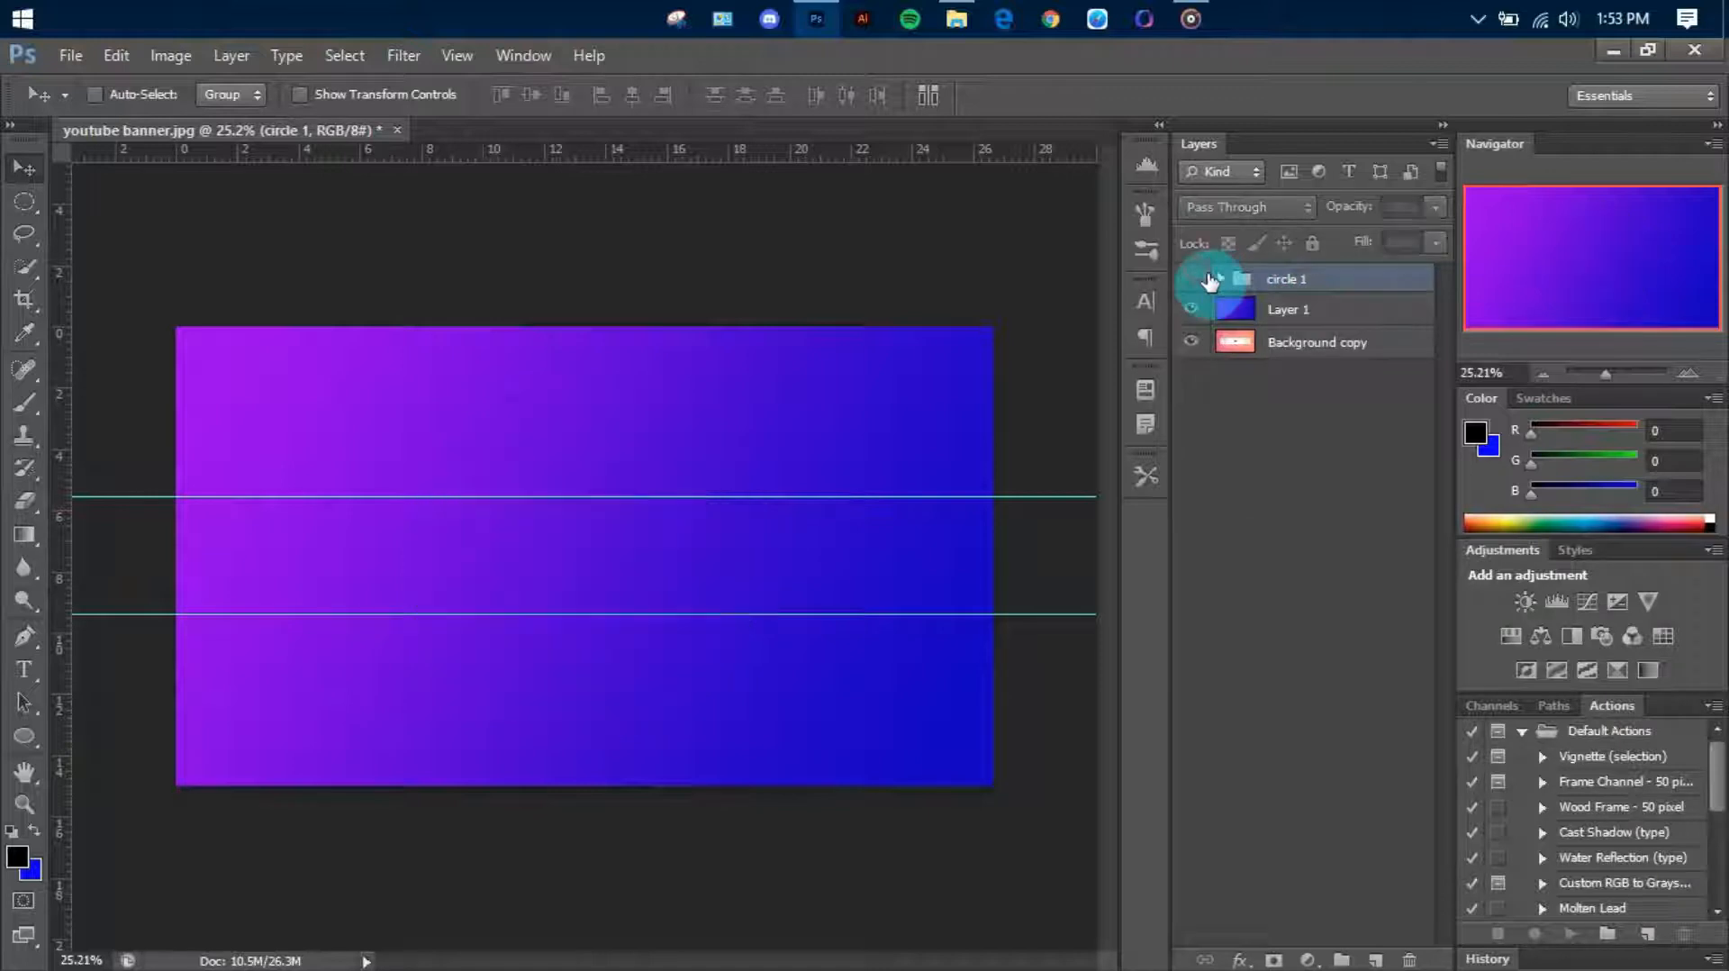
click(1190, 278)
Enlarge the circle 1 group and move it to the canvas's upper-left corner, partly beyond the top and left edges
drag(635, 644, 339, 760)
key(ctrl+t)
drag(464, 498, 559, 450)
key(Return)
drag(483, 559, 468, 338)
drag(483, 340, 504, 450)
click(1312, 279)
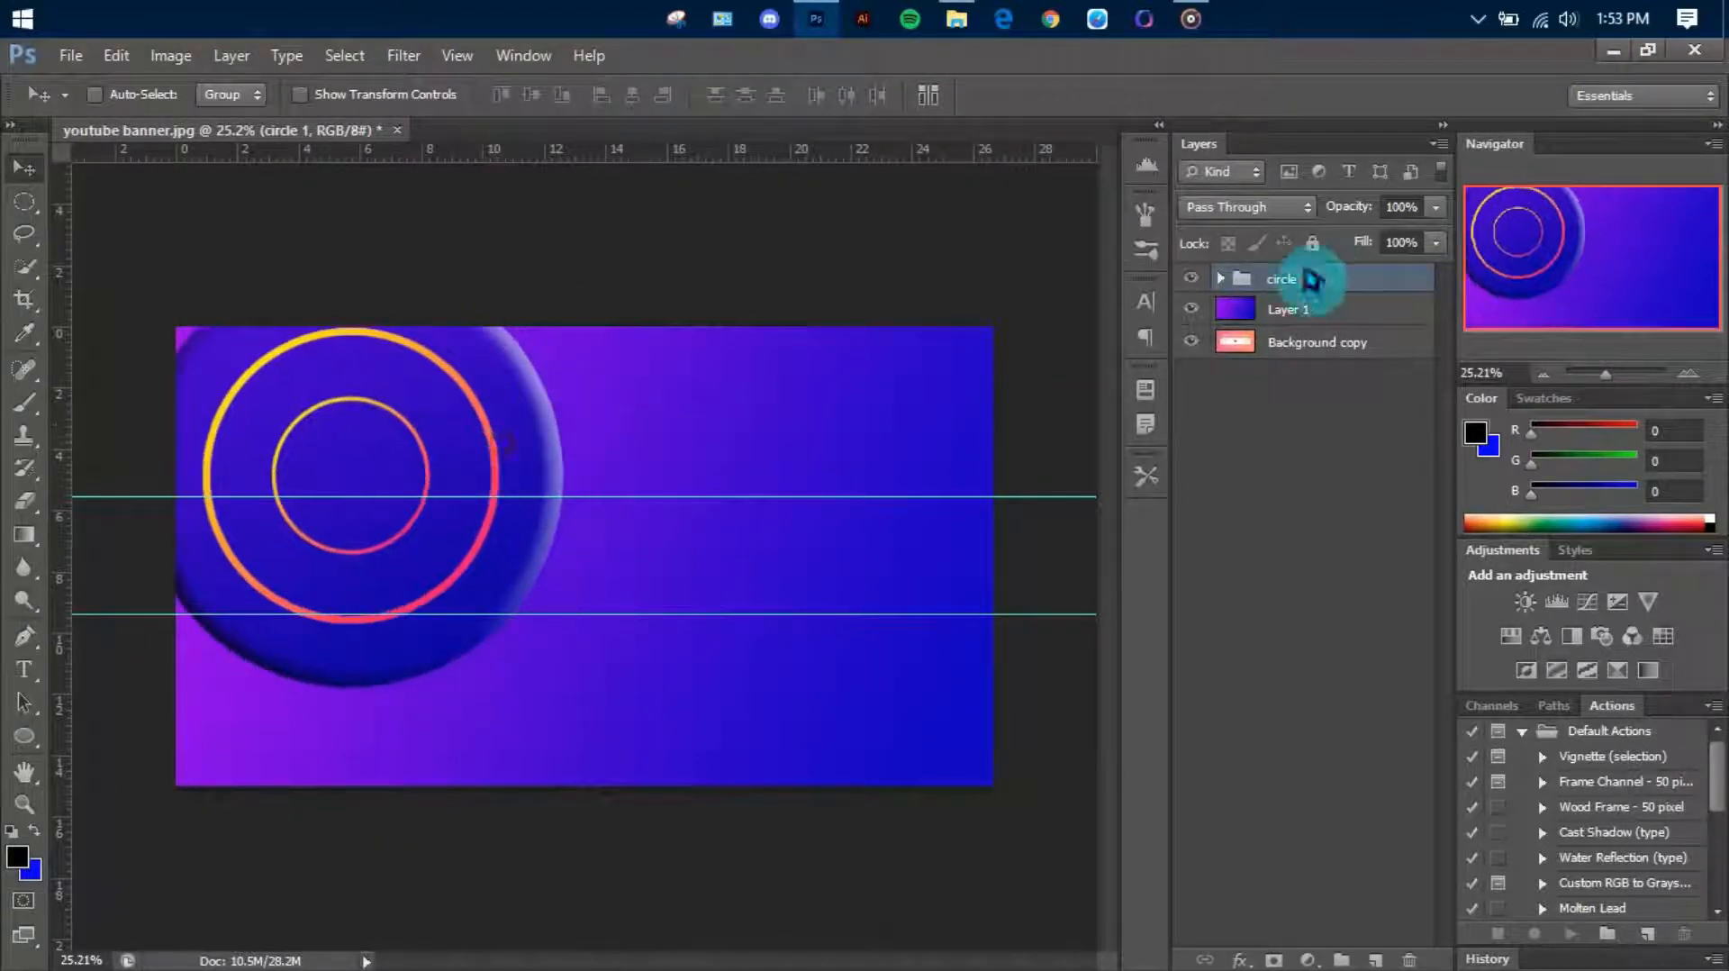
Refill the inner ring in the circle 1 group with the gradient running from yellow at its lower right to pink at its upper left
click(1221, 278)
click(1212, 310)
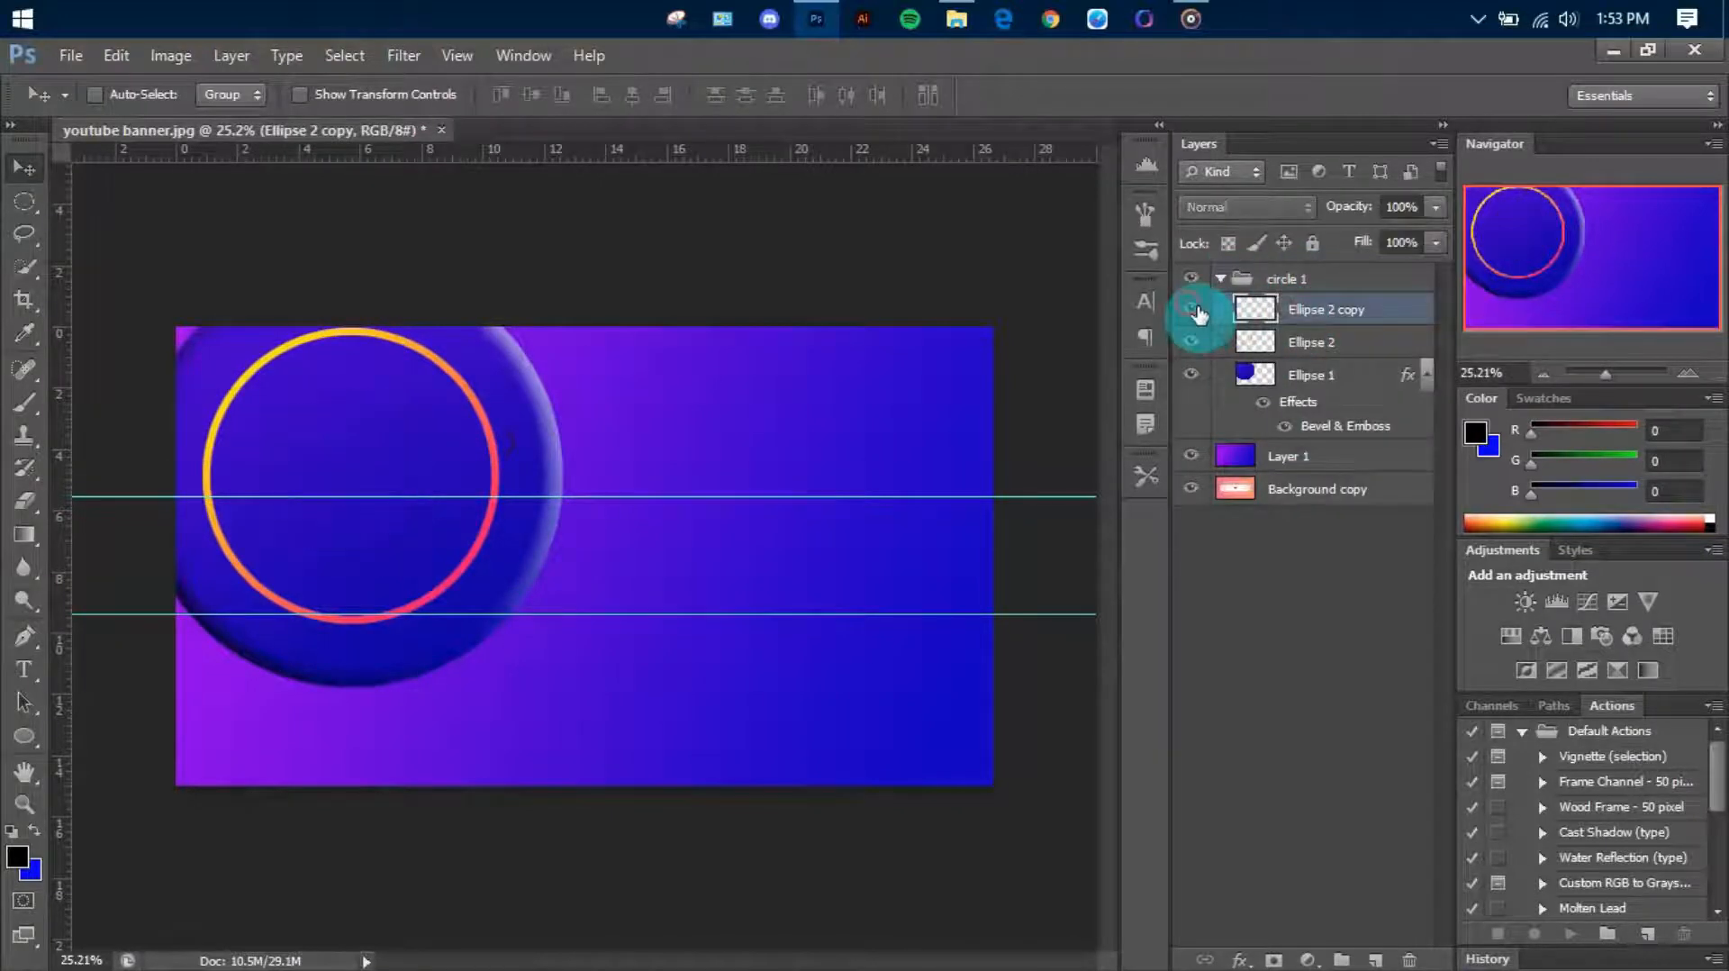
click(1191, 309)
right_click(1256, 306)
click(1389, 390)
key(g)
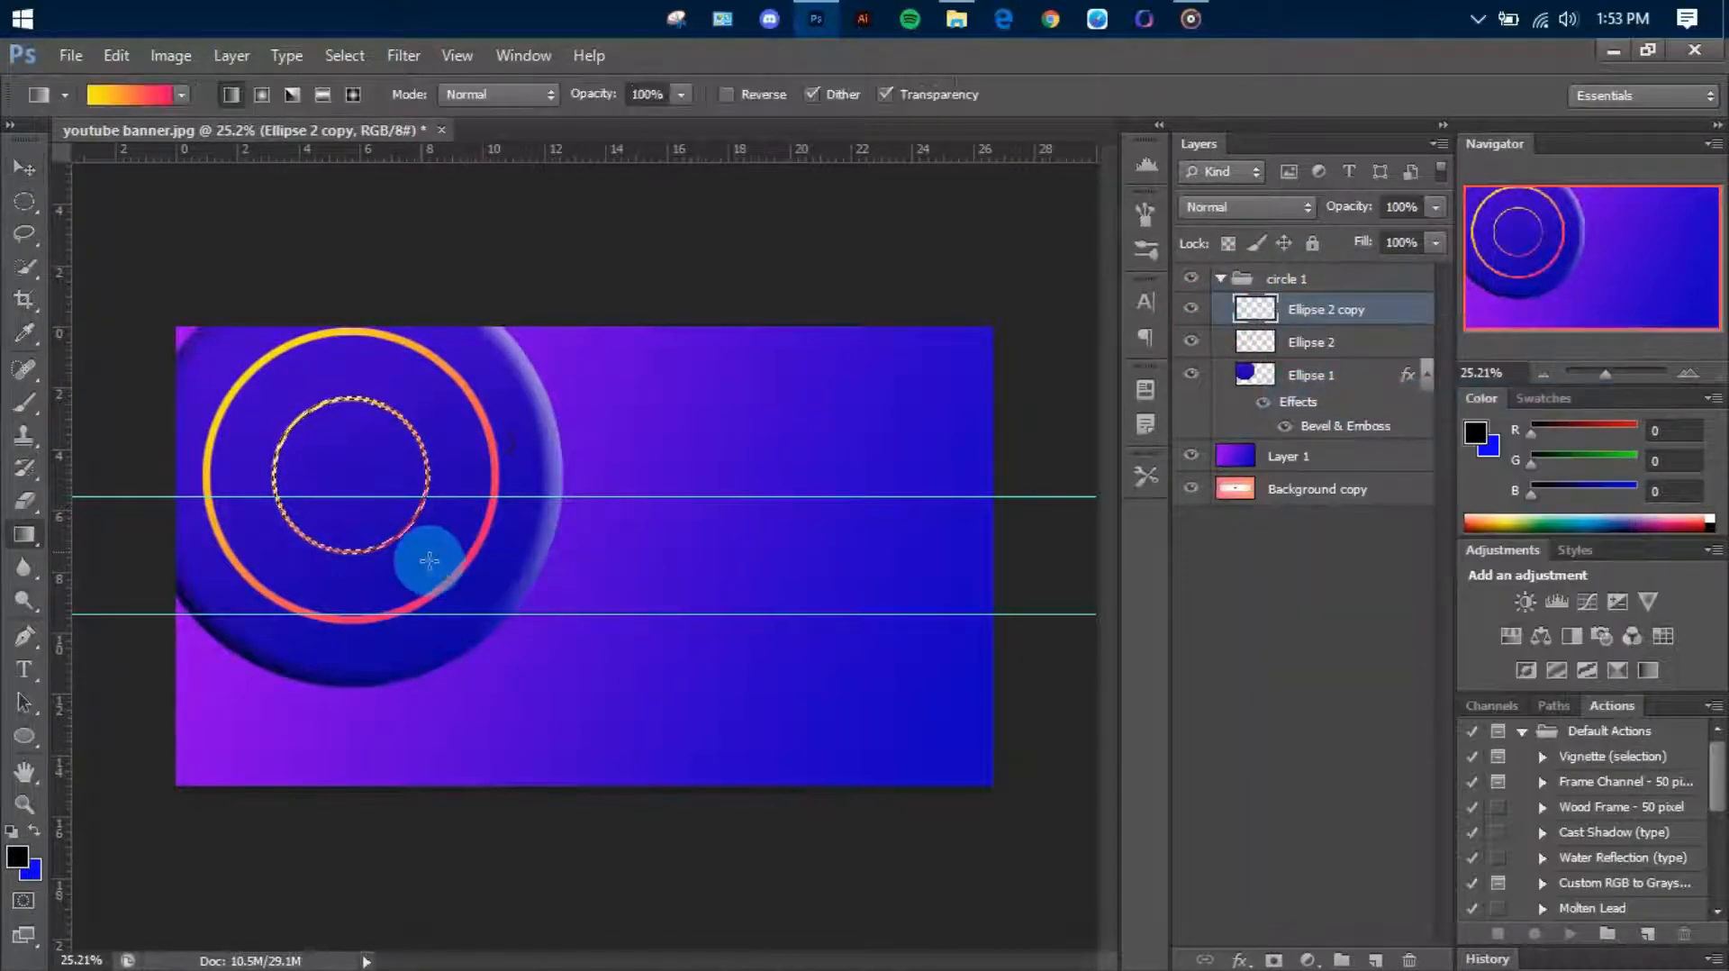
drag(434, 564, 282, 394)
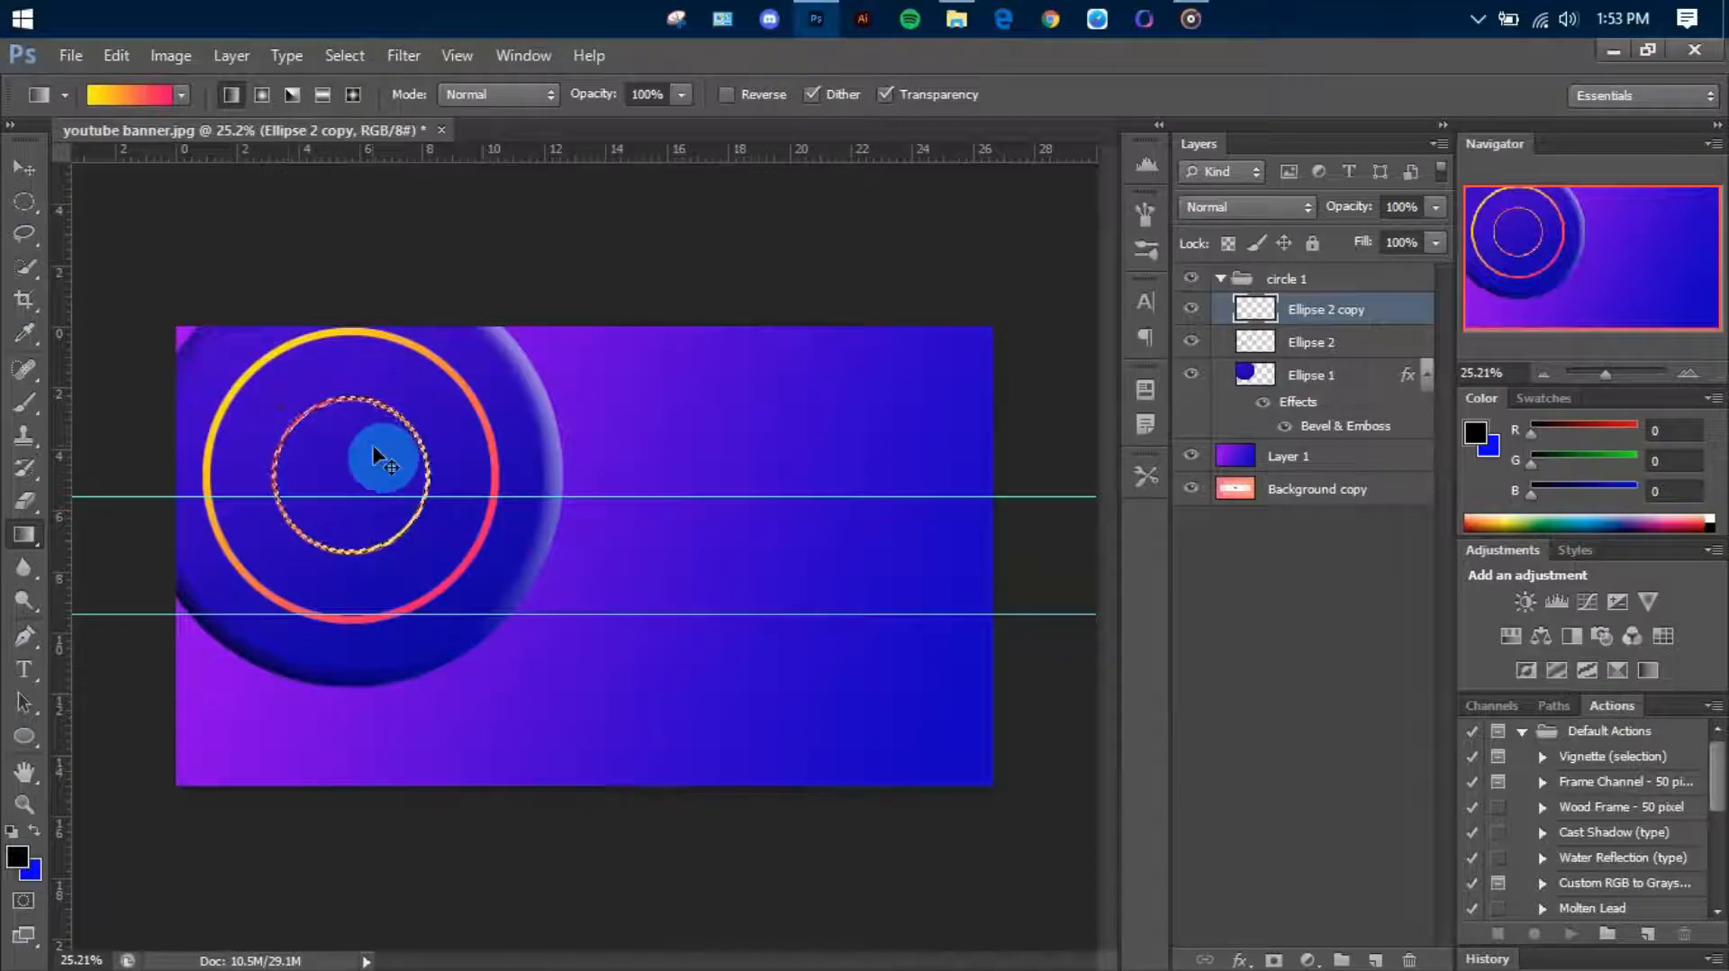
key(ctrl+d)
click(1221, 280)
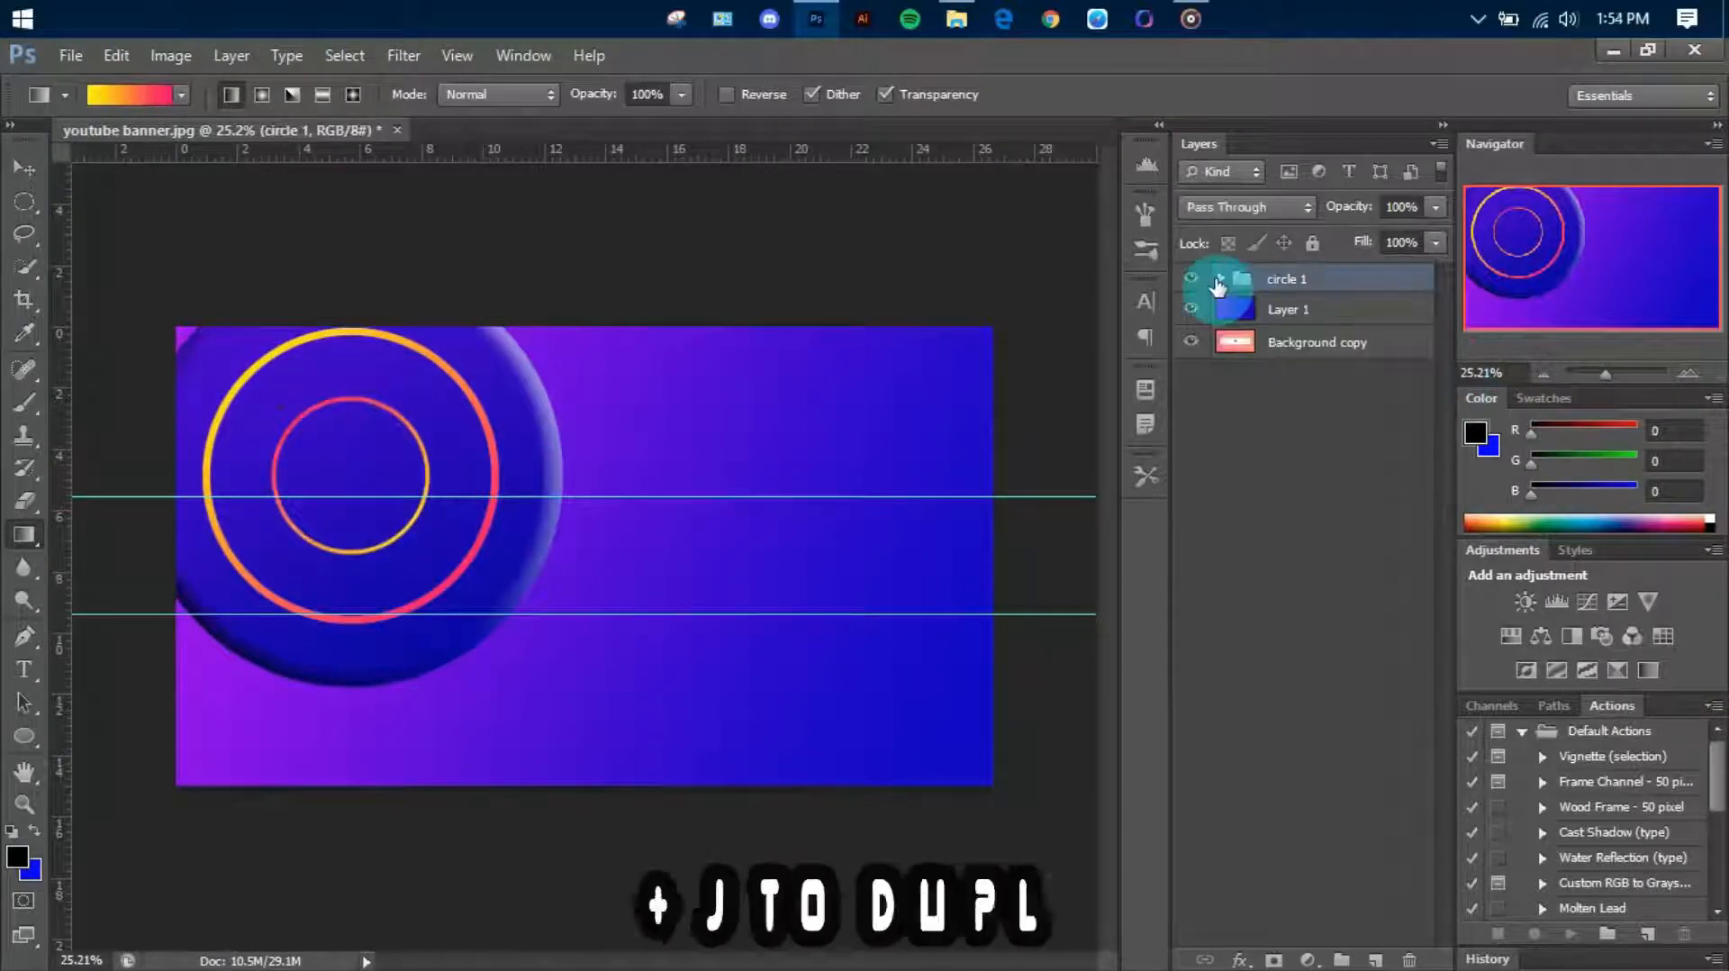
Duplicate the circle 1 group, move the copy to the canvas's lower-right corner partly beyond the edges, and scale it down slightly
click(1280, 290)
key(ctrl+j)
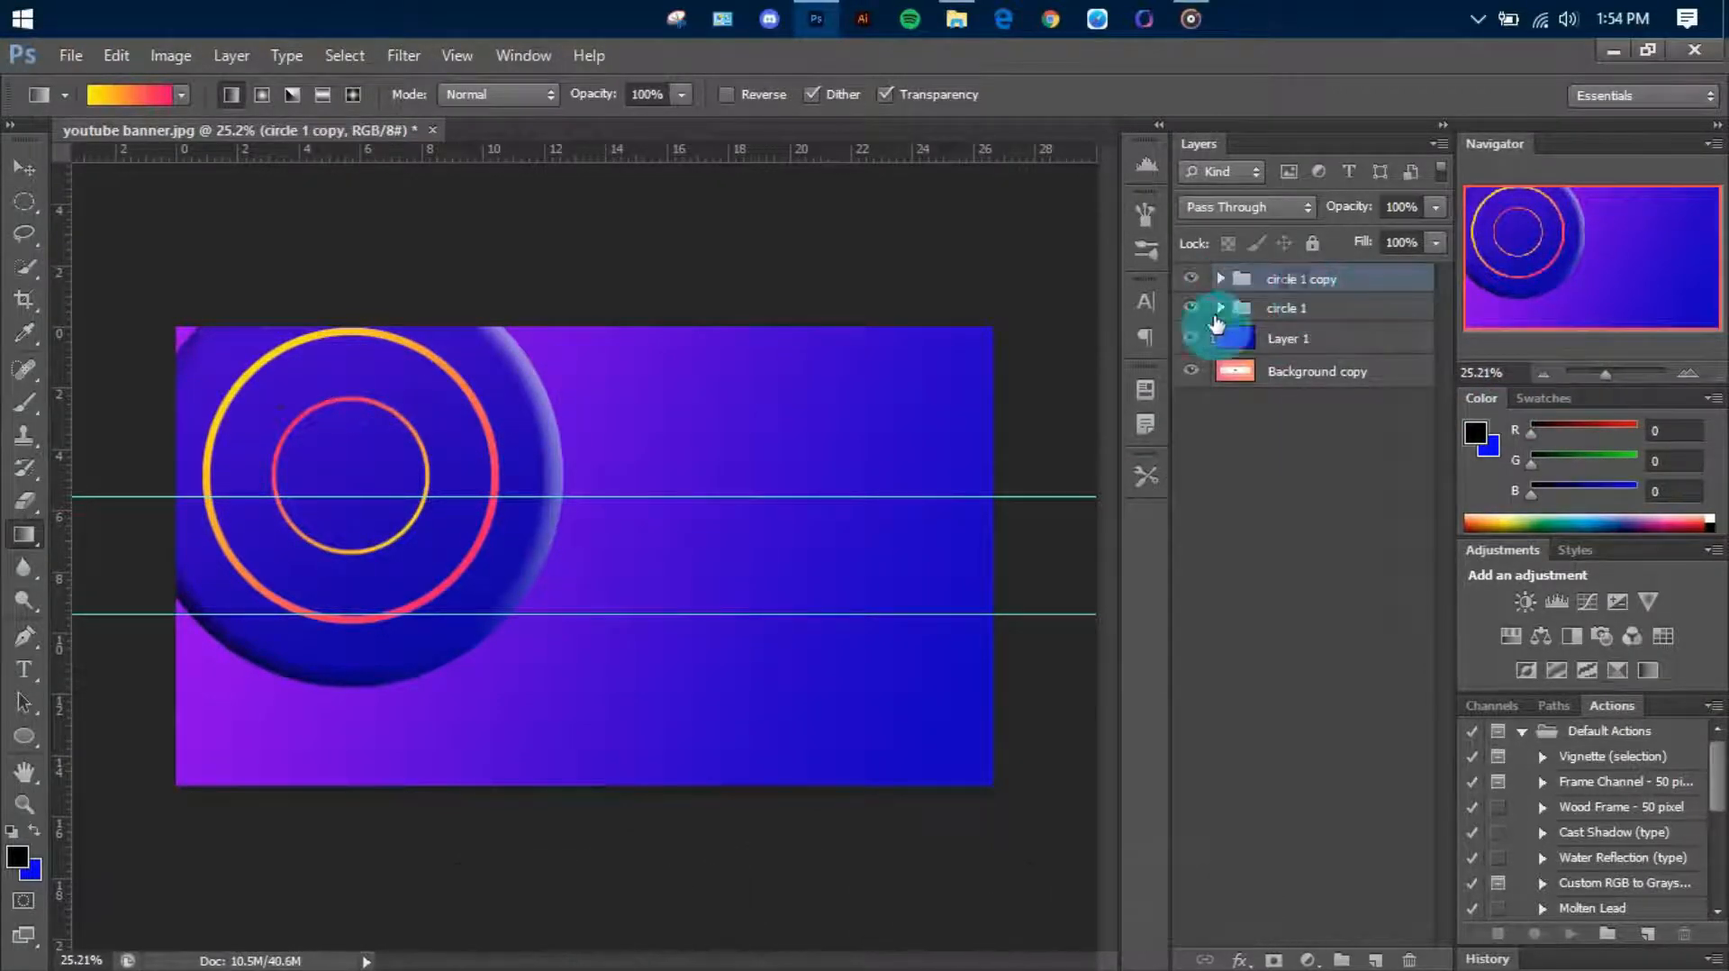
key(v)
drag(519, 513, 1038, 759)
key(ctrl+t)
drag(687, 496, 714, 544)
key(Return)
Move the original circle 1 group farther up and left, beyond the canvas's upper-left corner
click(1339, 307)
drag(484, 589, 437, 540)
click(1342, 304)
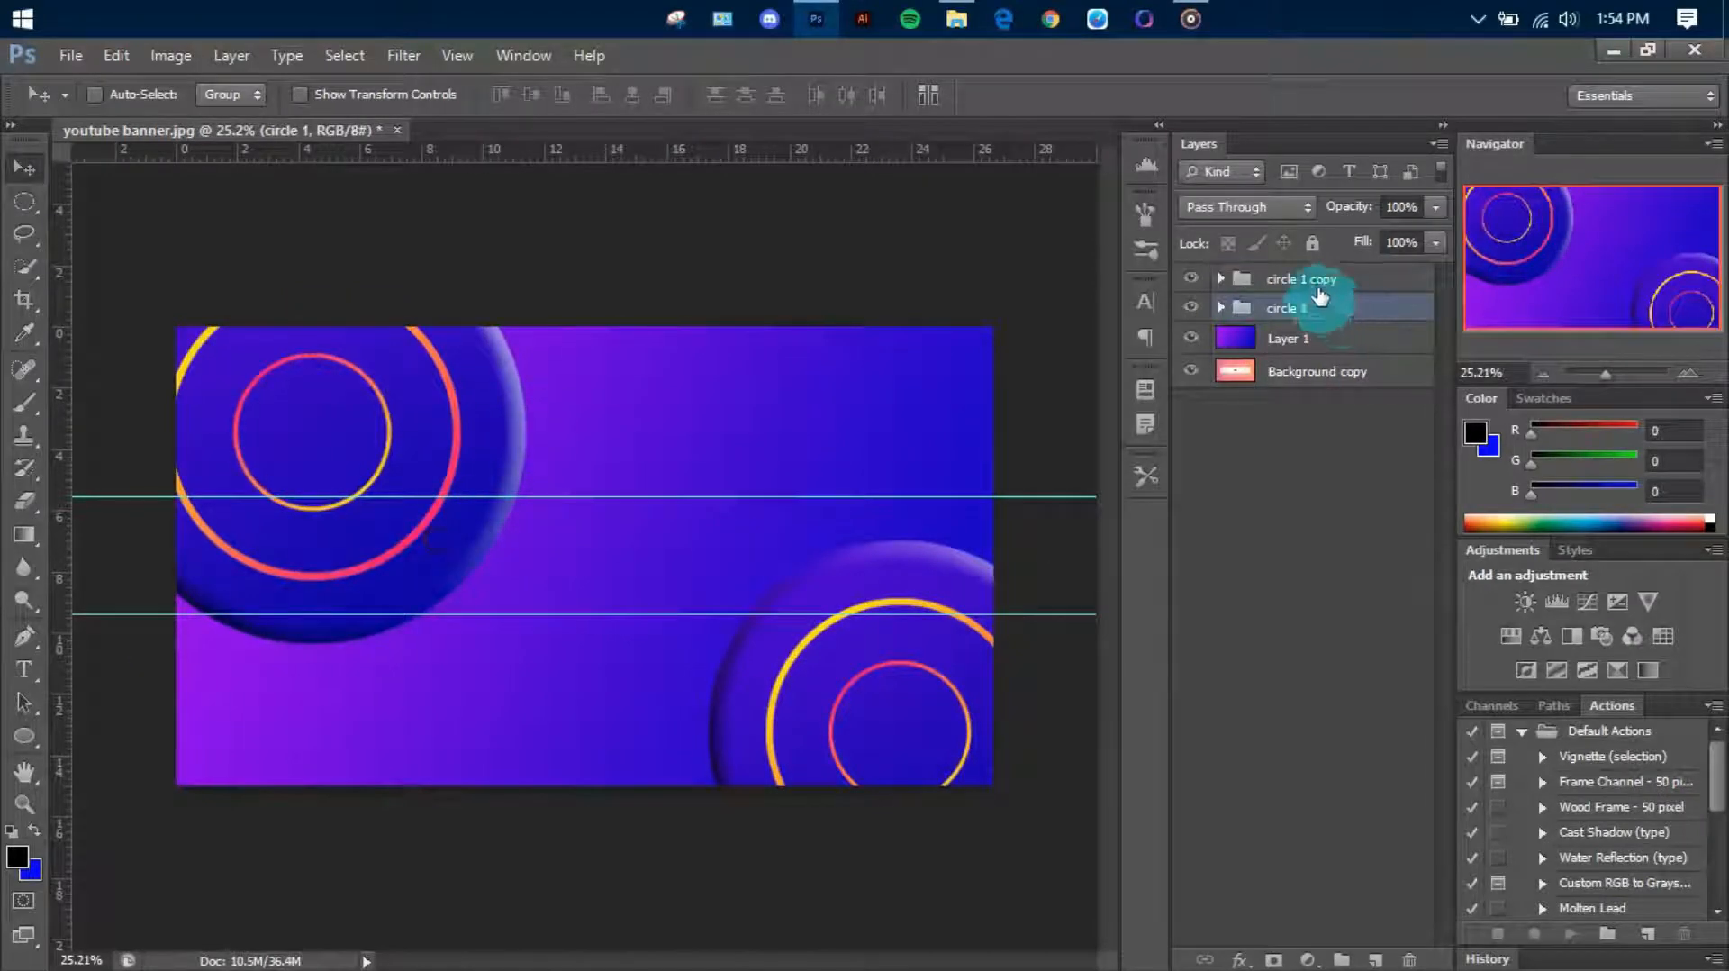
Duplicate the circle 1 copy group and place the duplicate at the canvas's bottom edge, left of centre and partly cut off
click(1318, 289)
key(ctrl+j)
drag(921, 658, 450, 808)
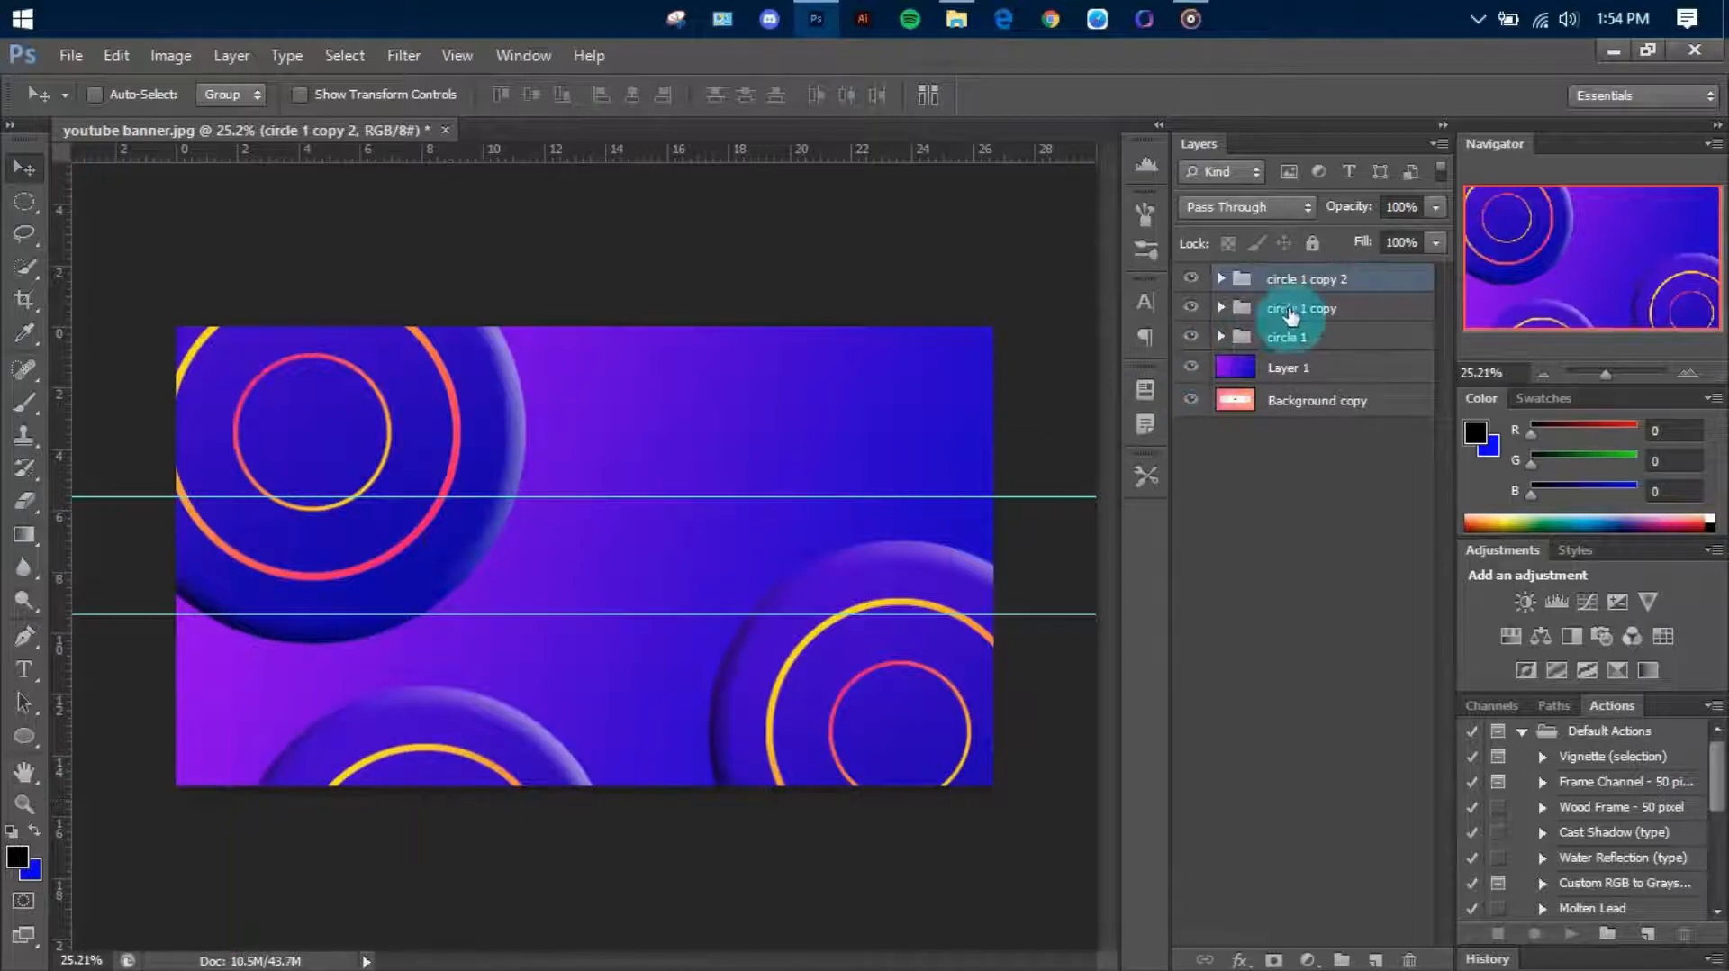
Enlarge the circle 1 group slightly and shift it up and right so it is cut off by the canvas's top edge
click(1285, 335)
drag(349, 477, 367, 432)
key(ctrl+t)
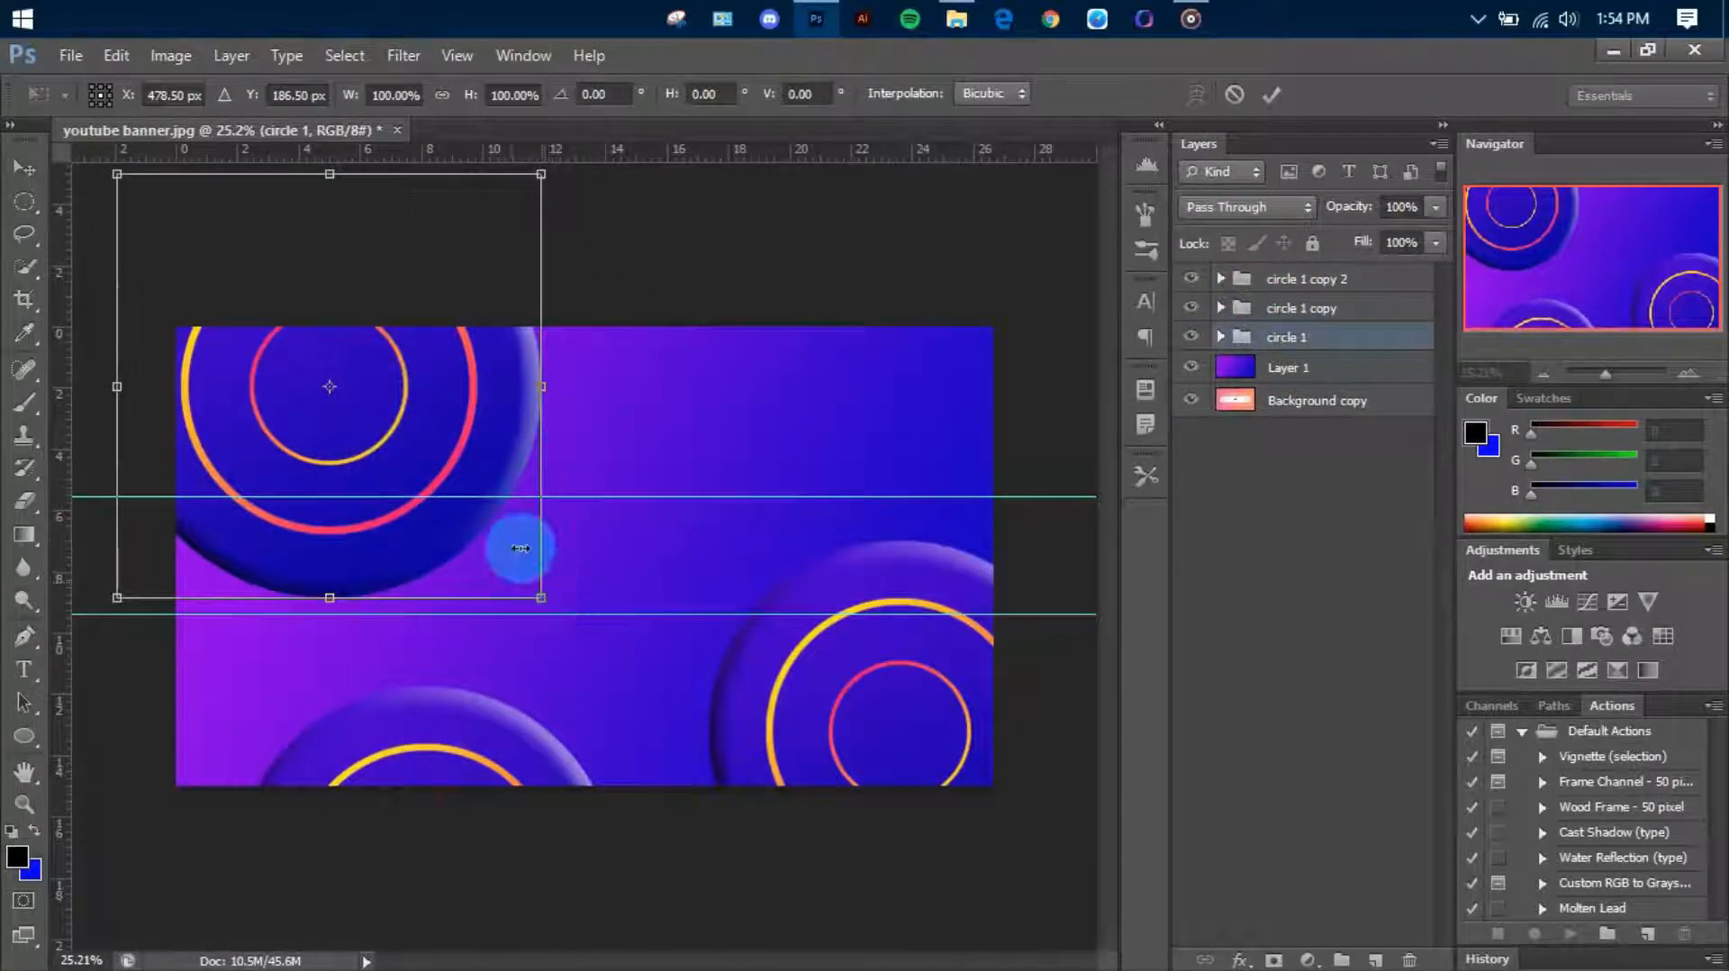
drag(551, 609, 569, 618)
key(Return)
drag(496, 552, 517, 555)
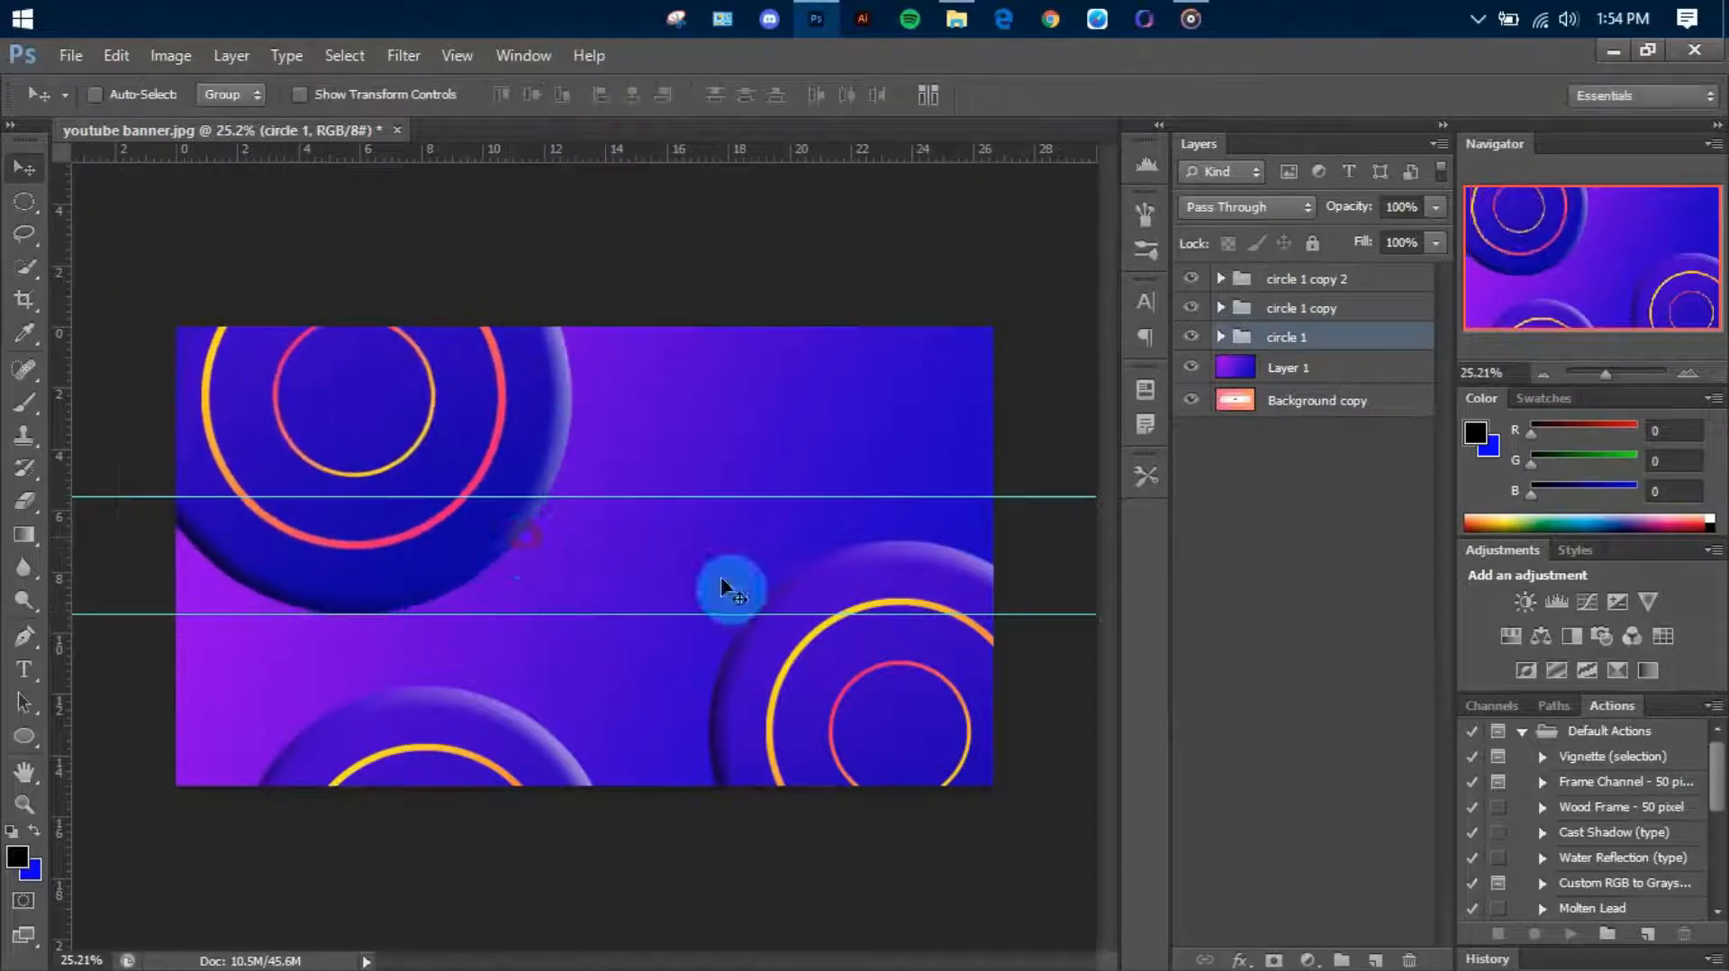
Nudge the lower-right circle group up slightly, then shrink the circle 1 copy 2 group and shift it right along the bottom edge
click(1241, 316)
drag(1075, 694, 1085, 667)
click(1335, 286)
key(ctrl+t)
drag(616, 681, 554, 804)
drag(465, 825, 595, 787)
key(Return)
click(1221, 279)
click(1286, 318)
scroll(596, 785, up, 1)
click(1223, 279)
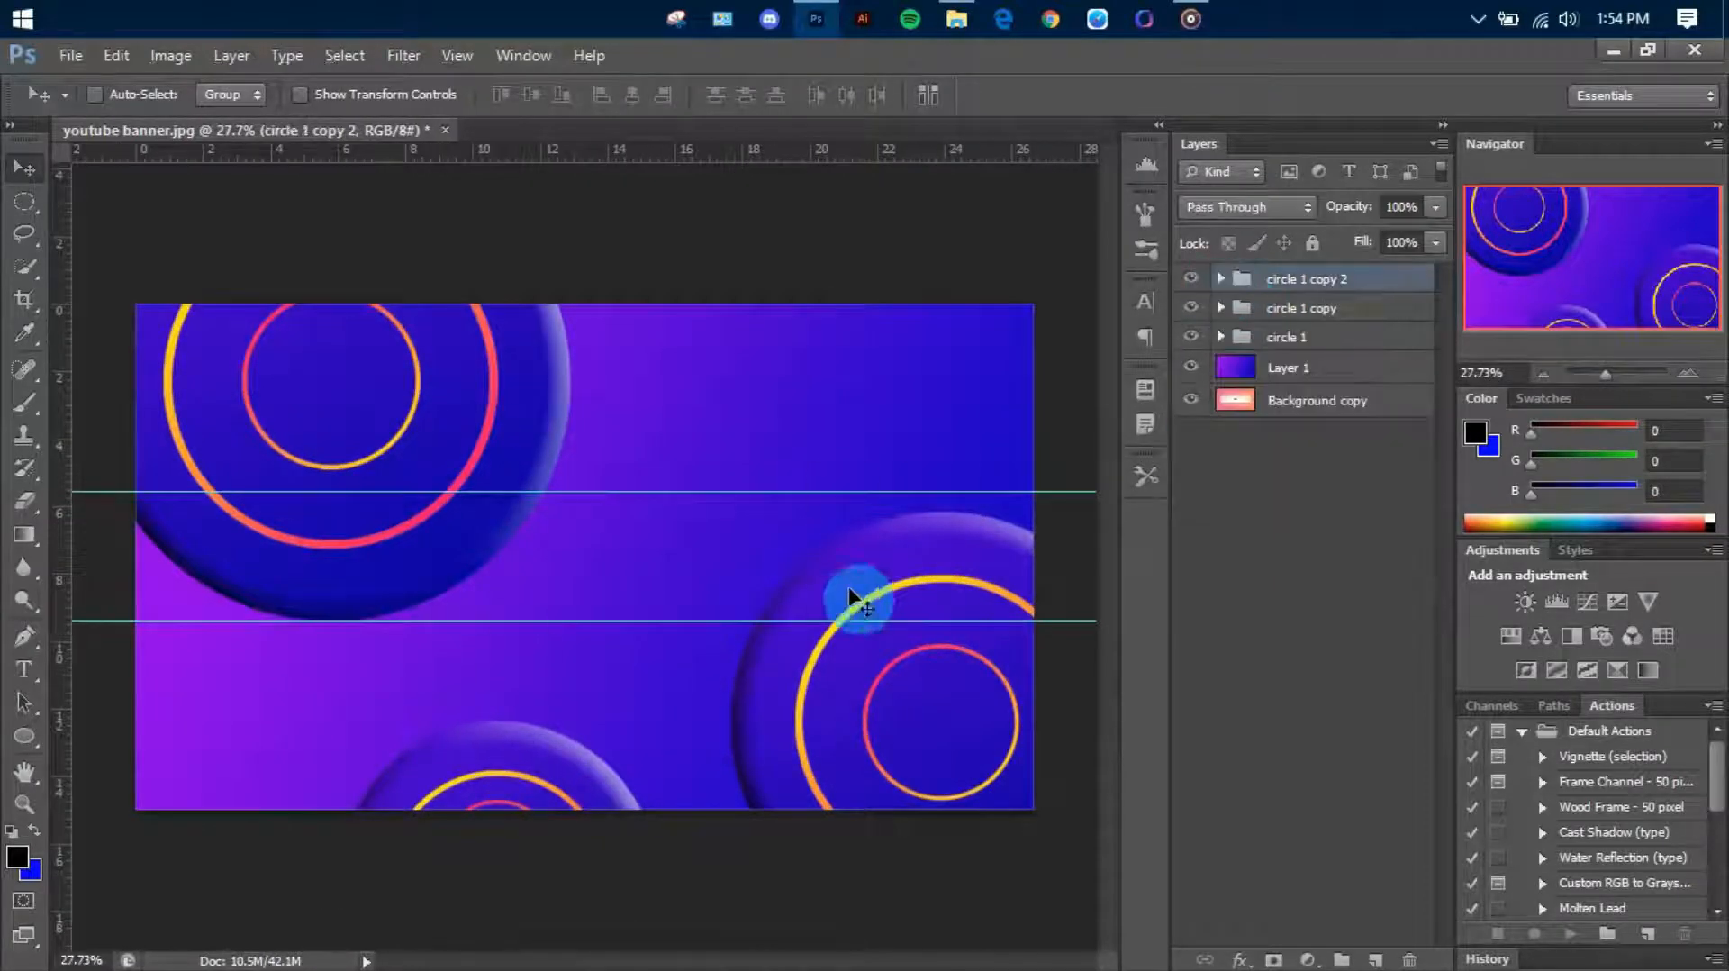
click(1313, 335)
Draw an unfilled circle about 1106 px wide with a white 24 pt stroke on a new layer above the circle groups
click(1284, 285)
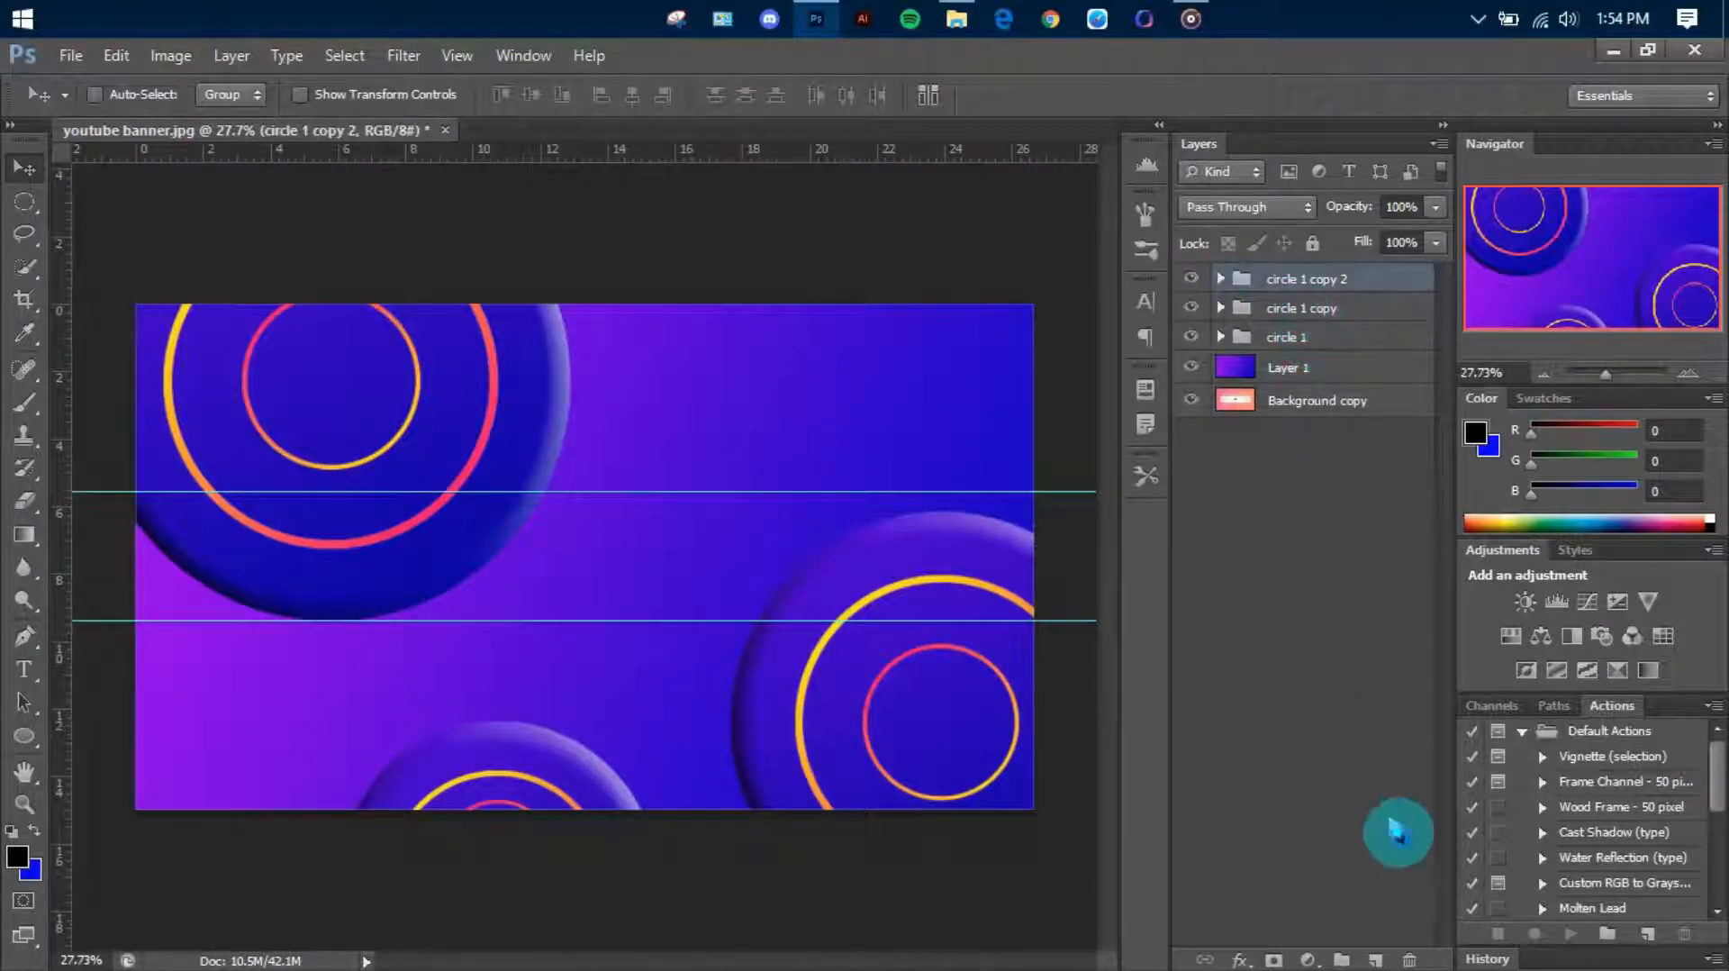
click(1377, 960)
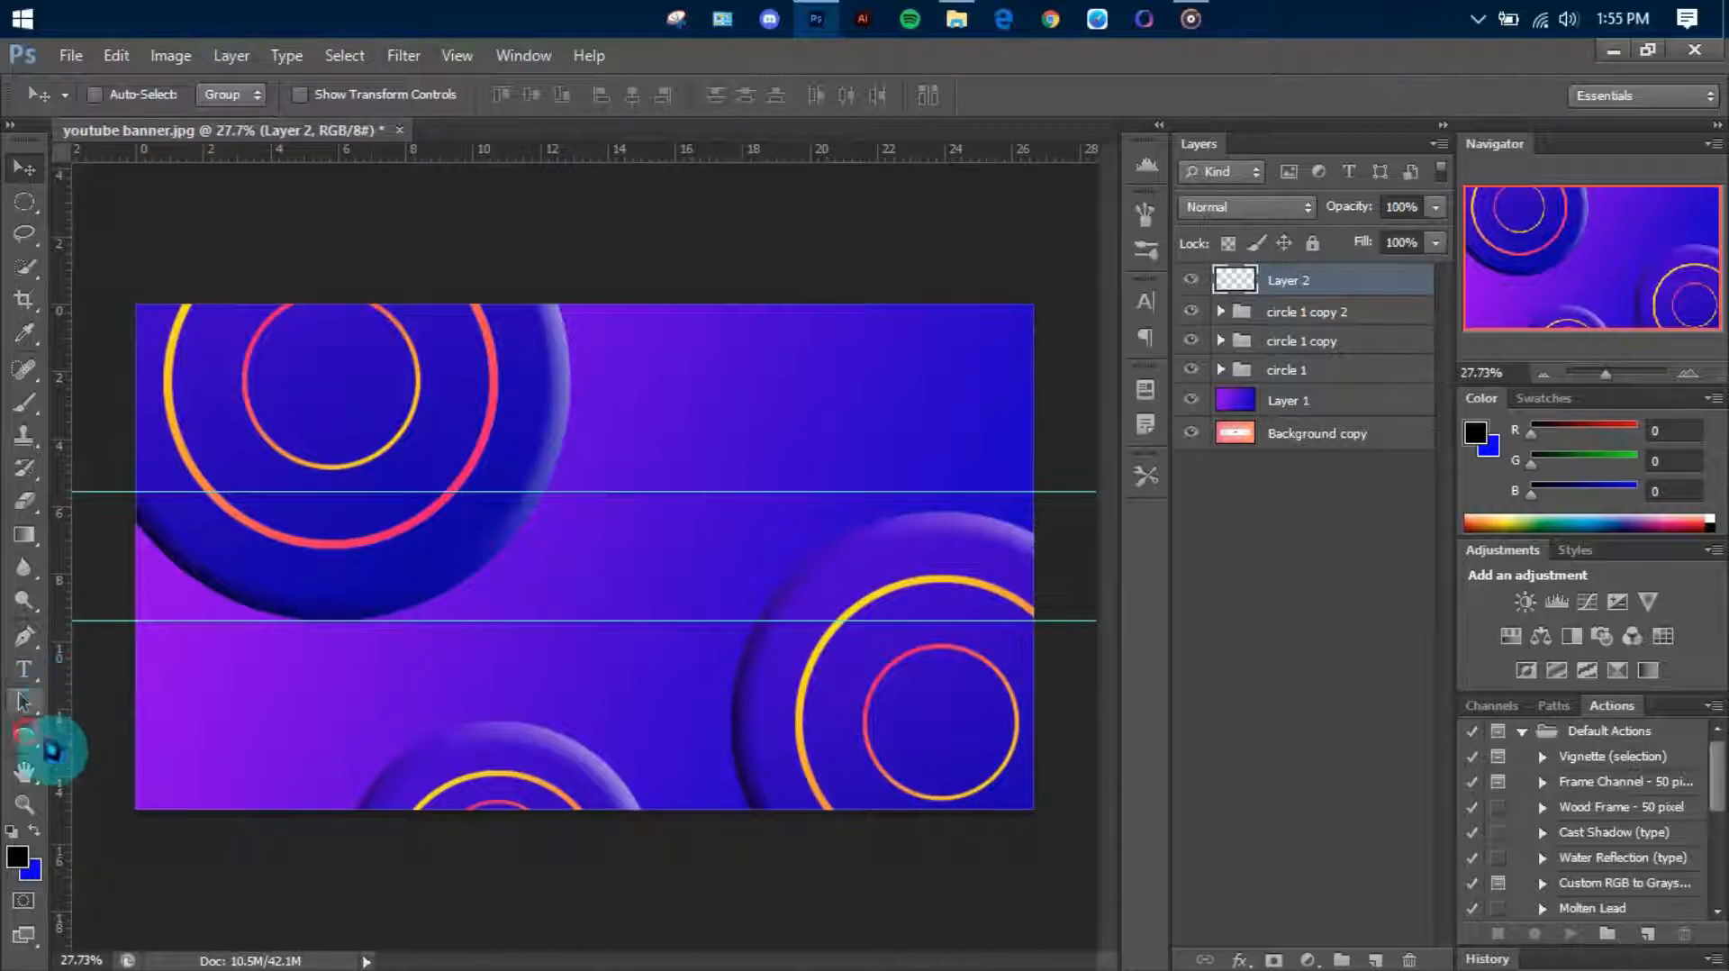
drag(52, 750, 166, 798)
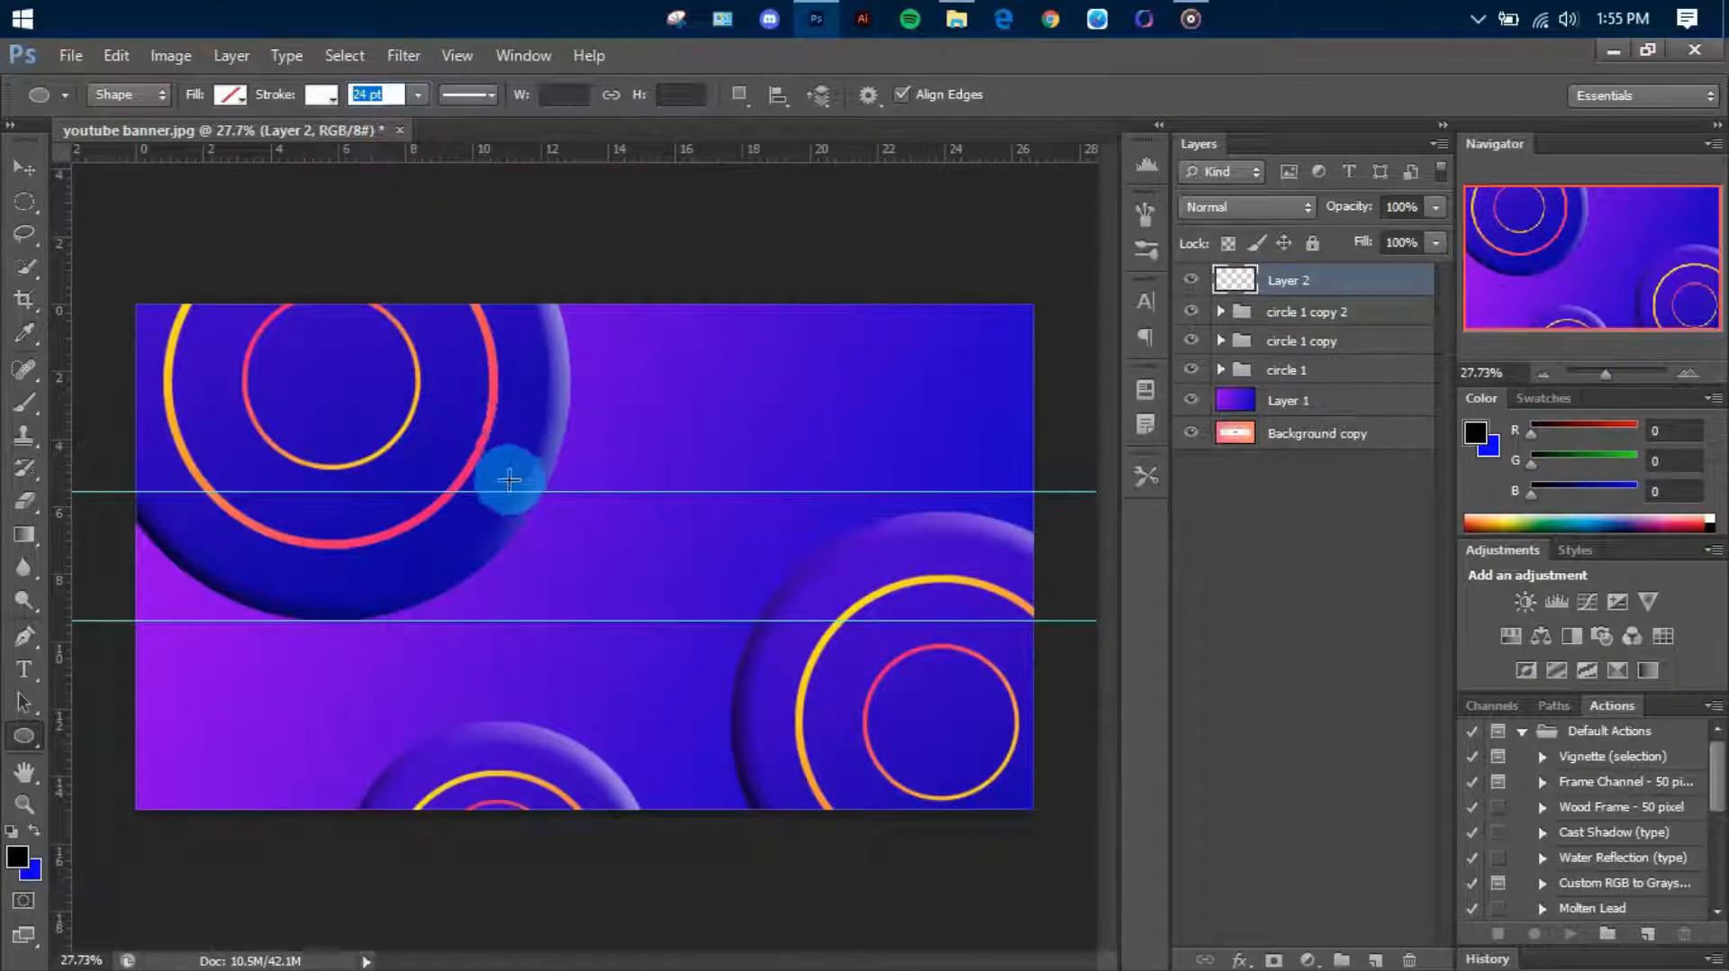
drag(491, 465, 975, 853)
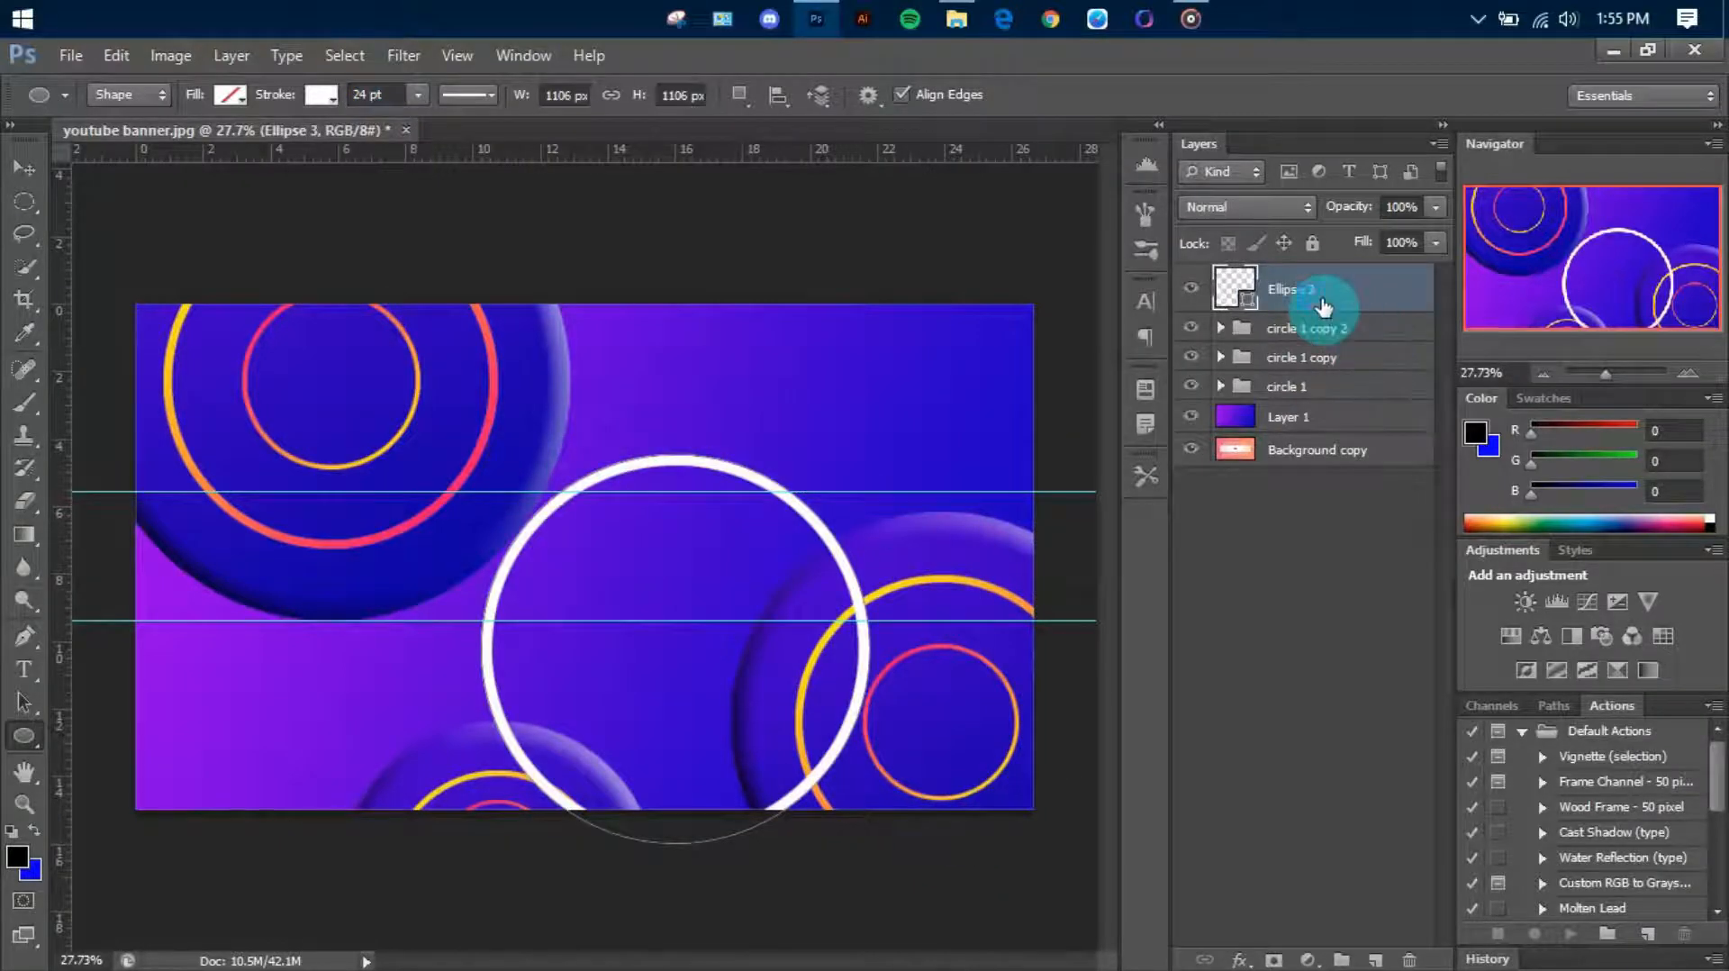
Rasterize the white ring's layer and move the ring to the right half of the canvas's top edge, partly cut off
right_click(1323, 307)
click(1440, 289)
key(v)
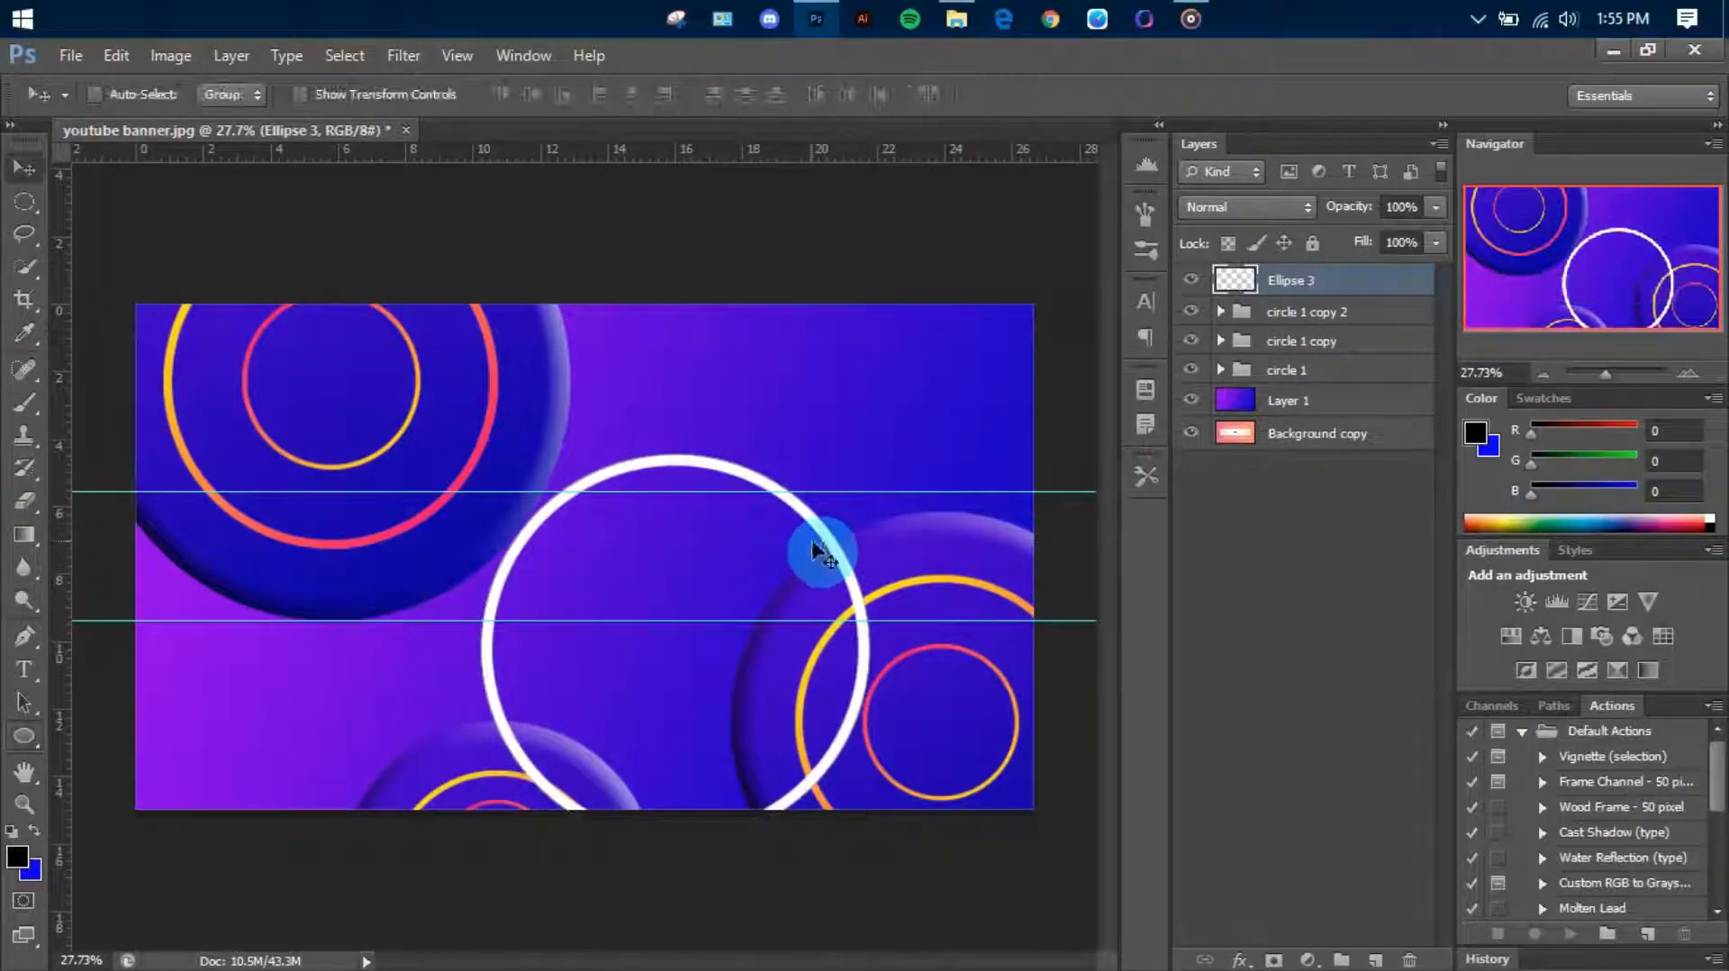
drag(815, 551, 937, 206)
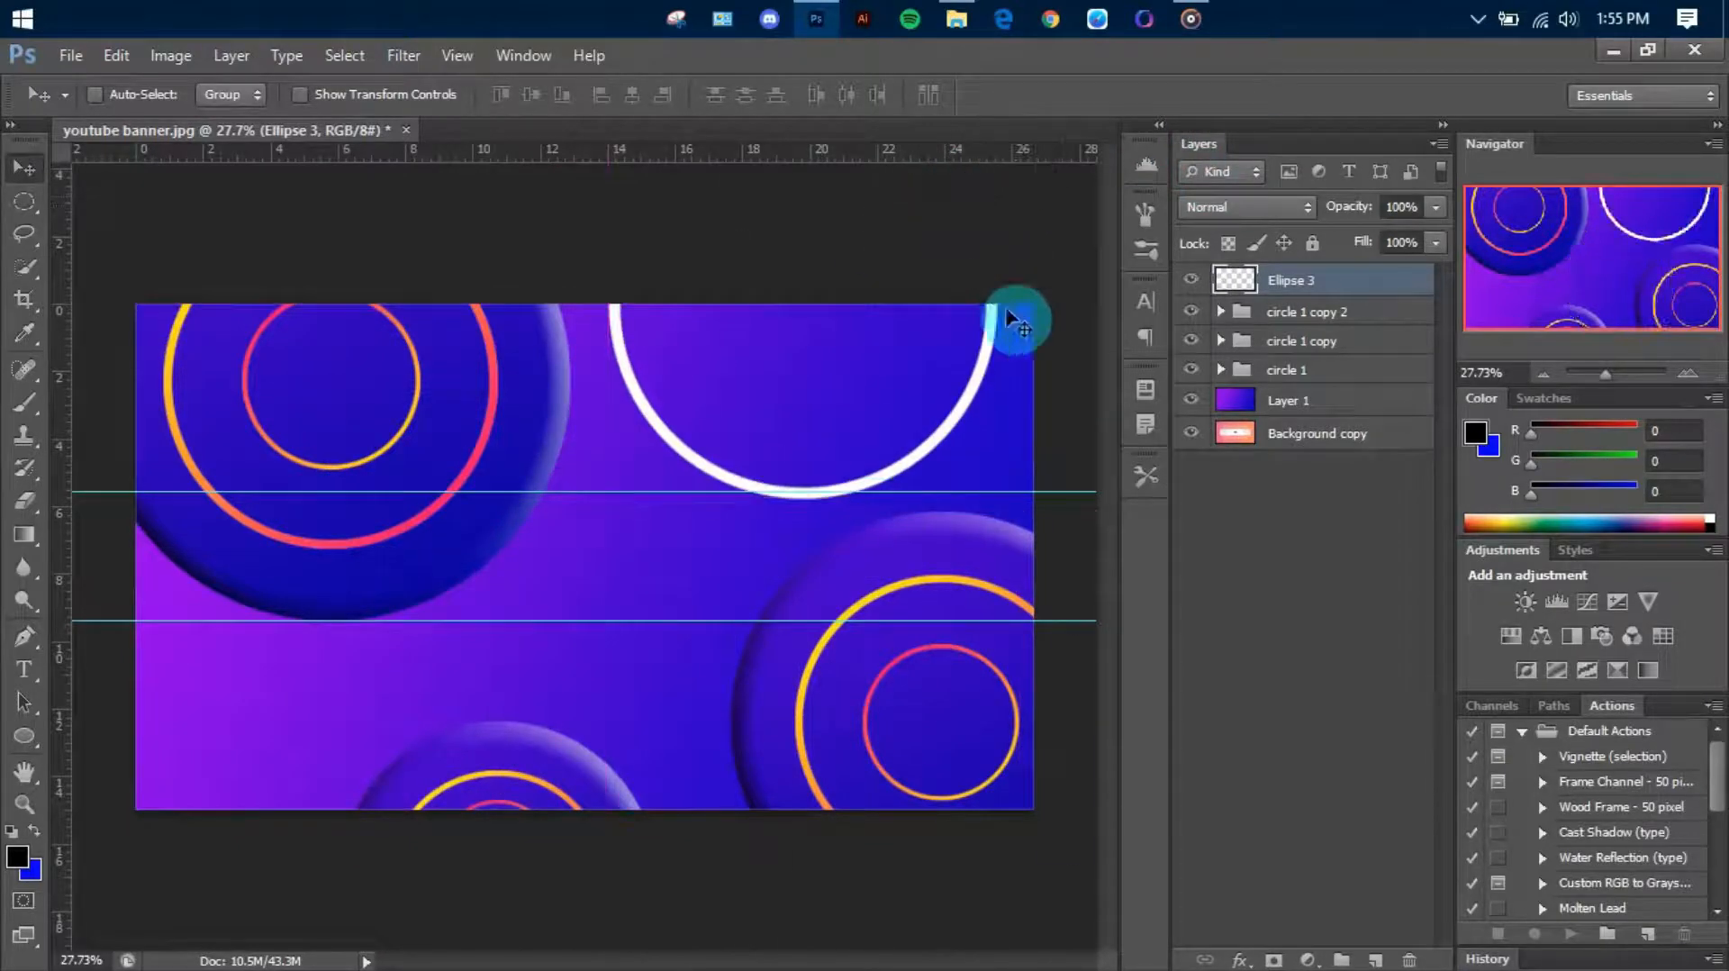
Duplicate the white ring as Ellipse 3 copy and scale the copy down to form a smaller ring inside it
right_click(1313, 293)
click(1516, 184)
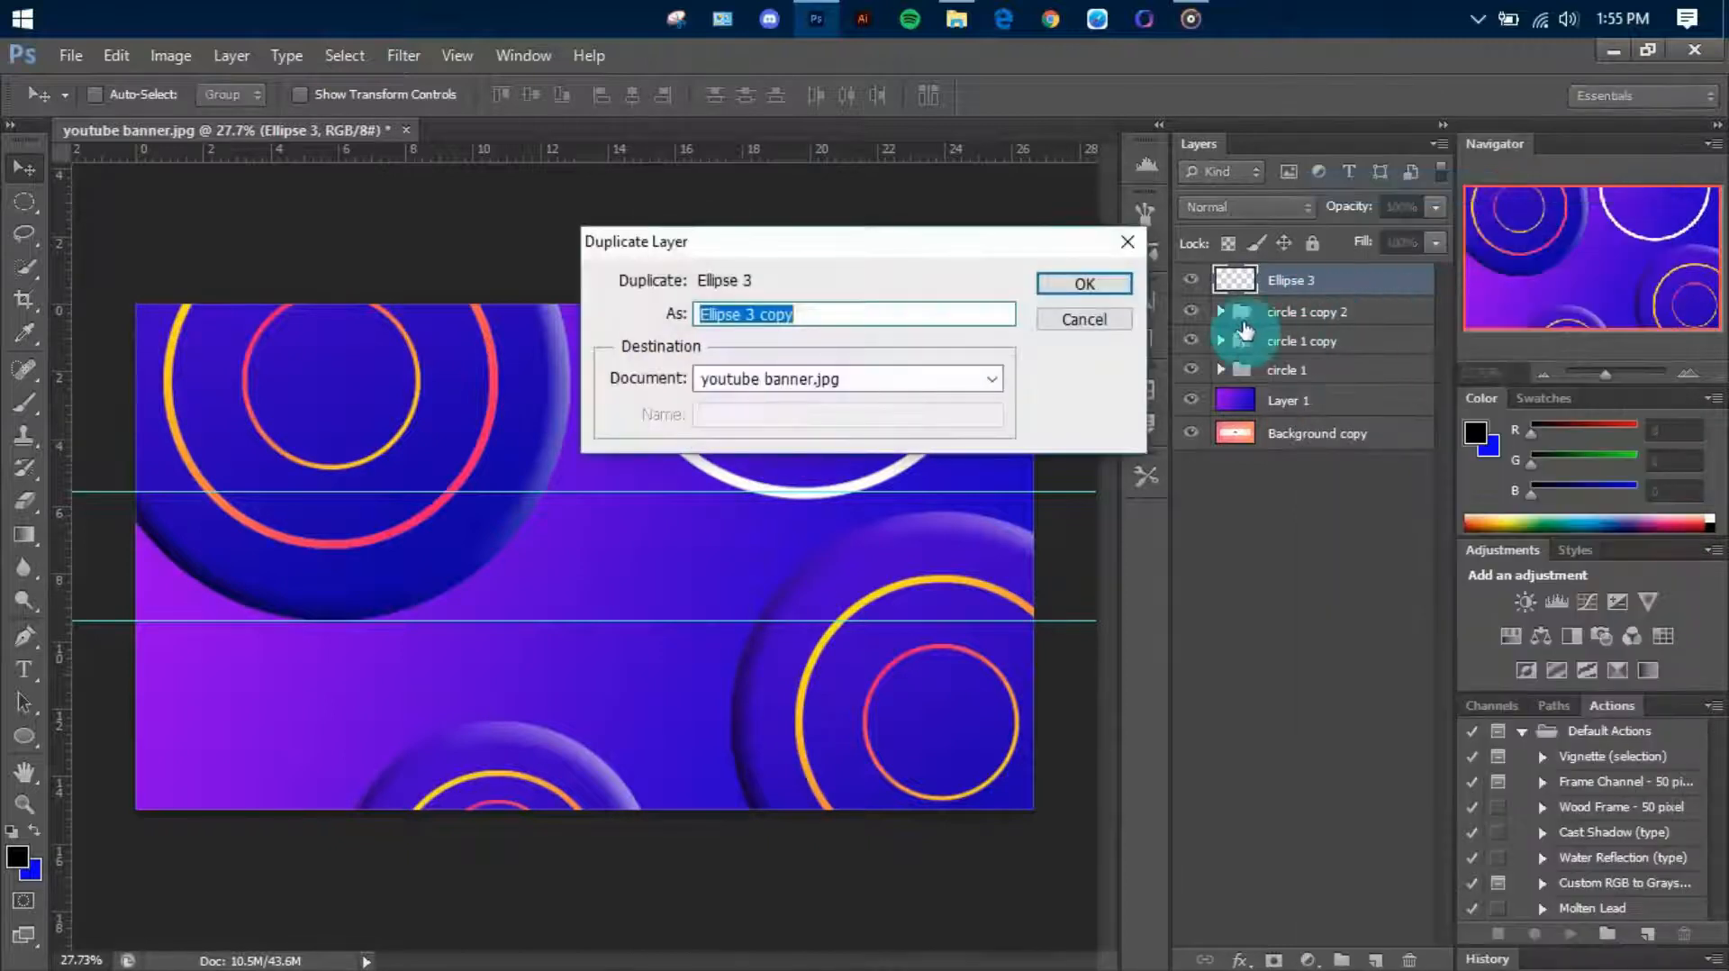
key(Return)
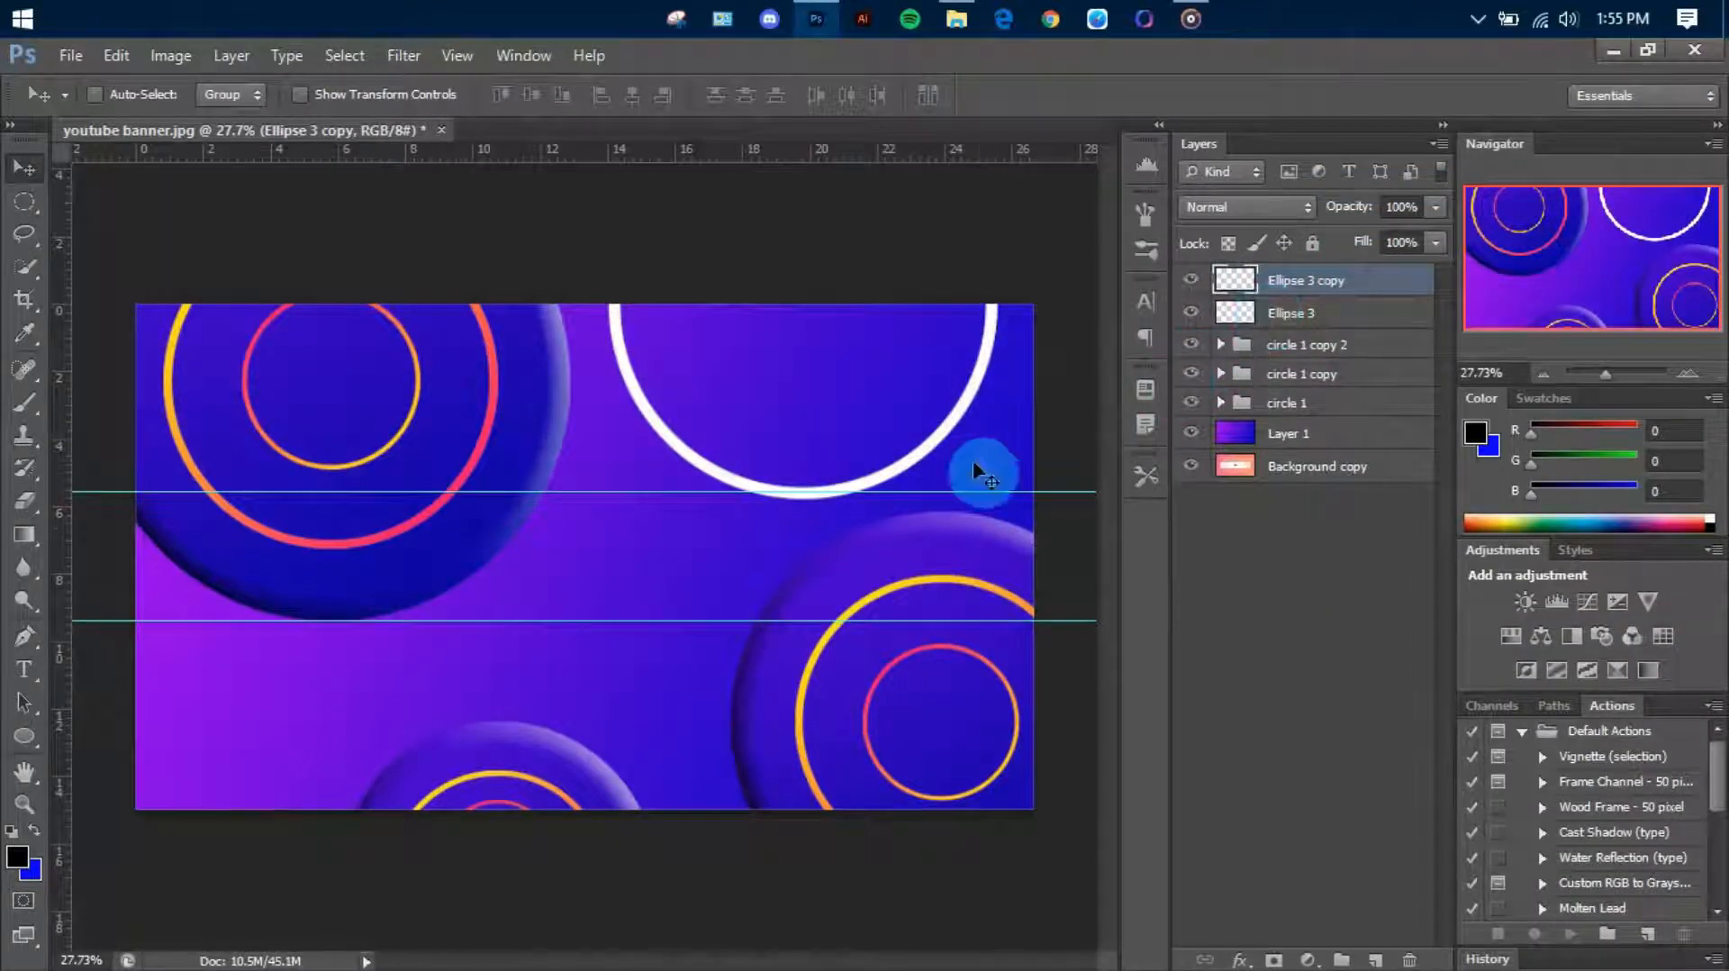
key(ctrl+t)
drag(997, 493, 948, 450)
key(Return)
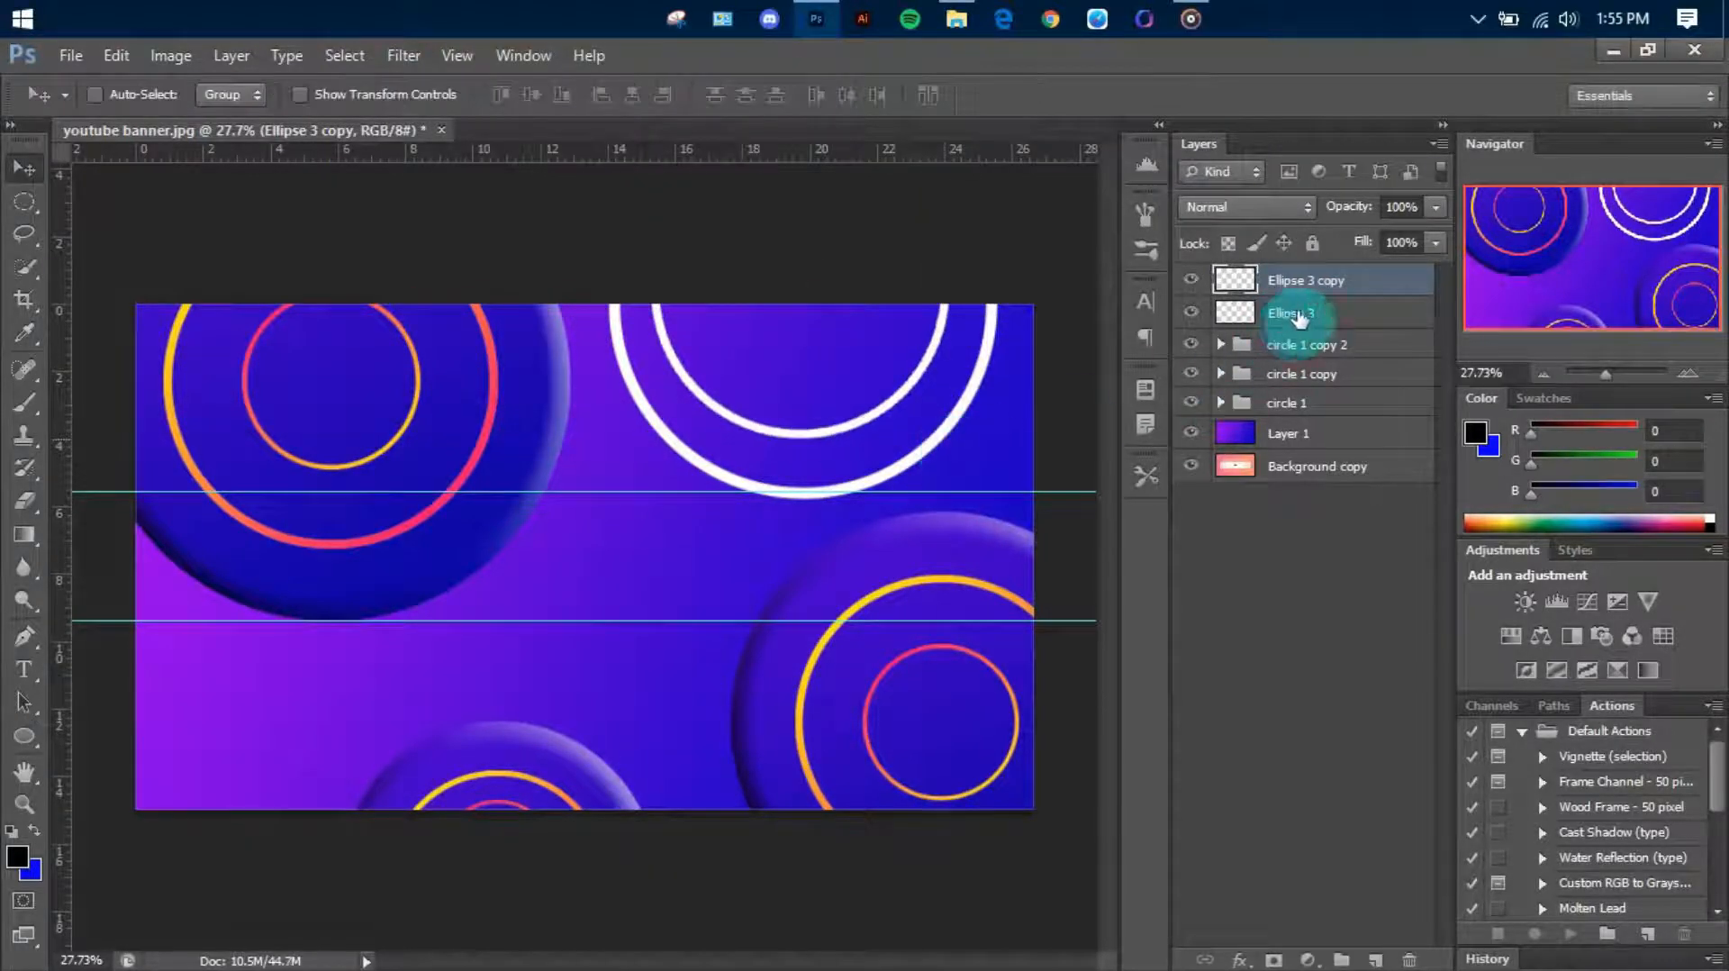
Align the two white rings on their centres and nudge both together slightly down and left
shift+click(1296, 315)
click(561, 98)
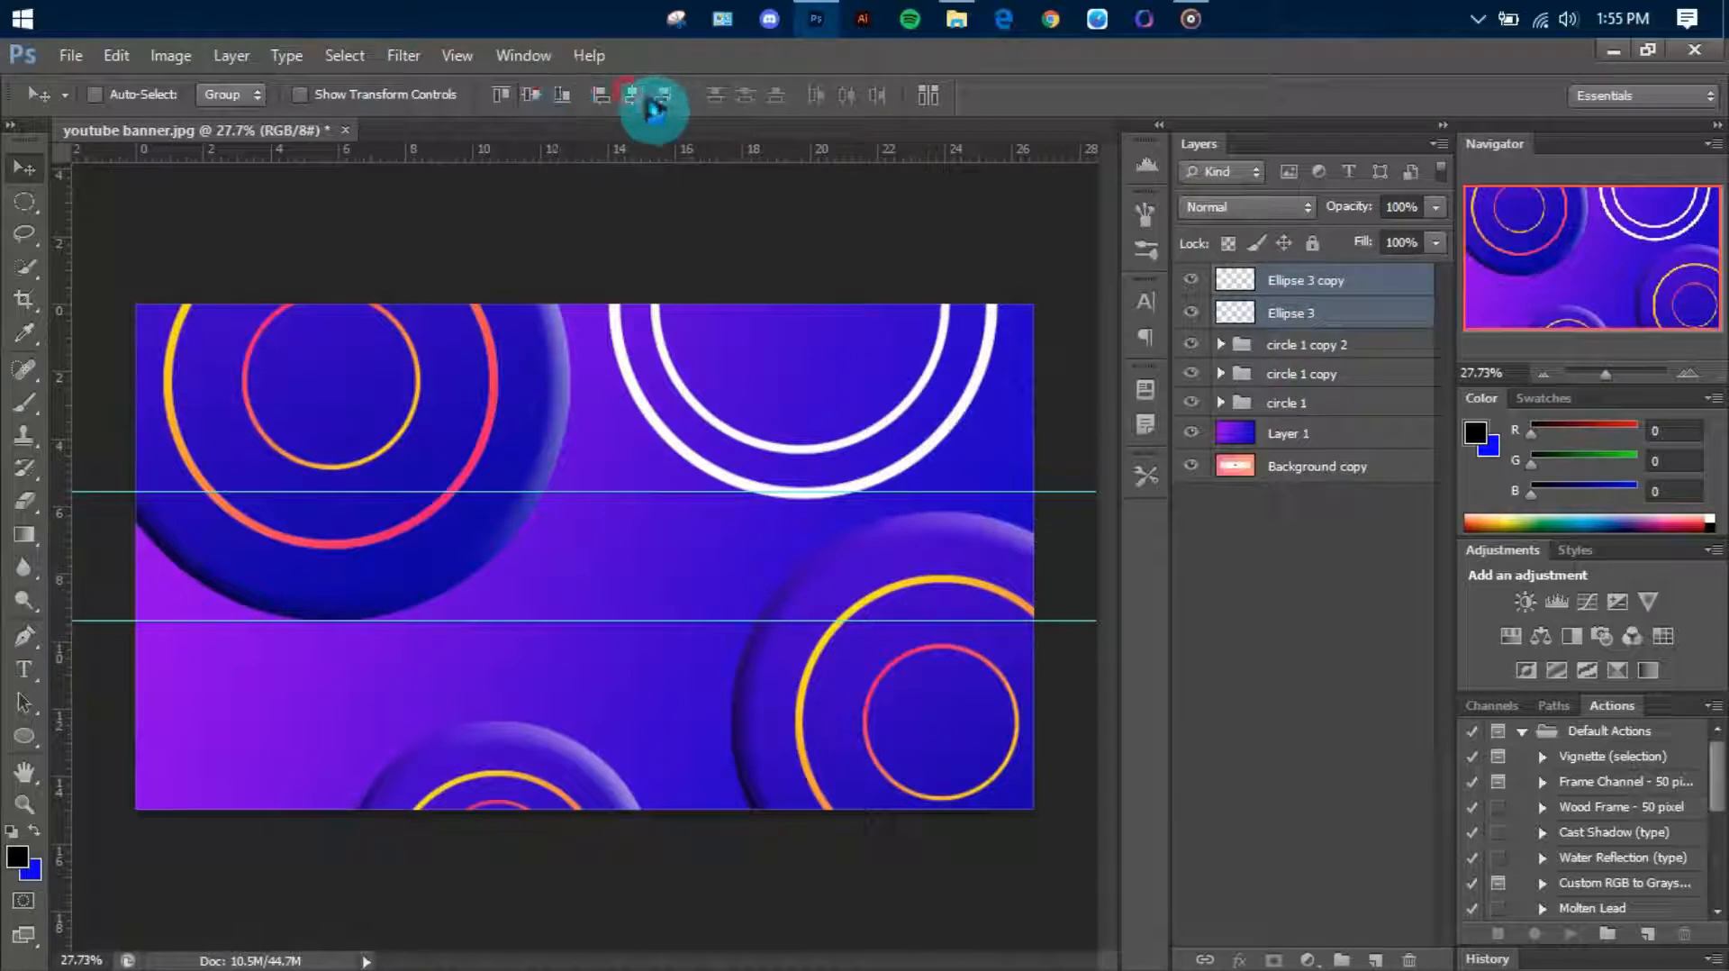
click(1250, 505)
click(1315, 315)
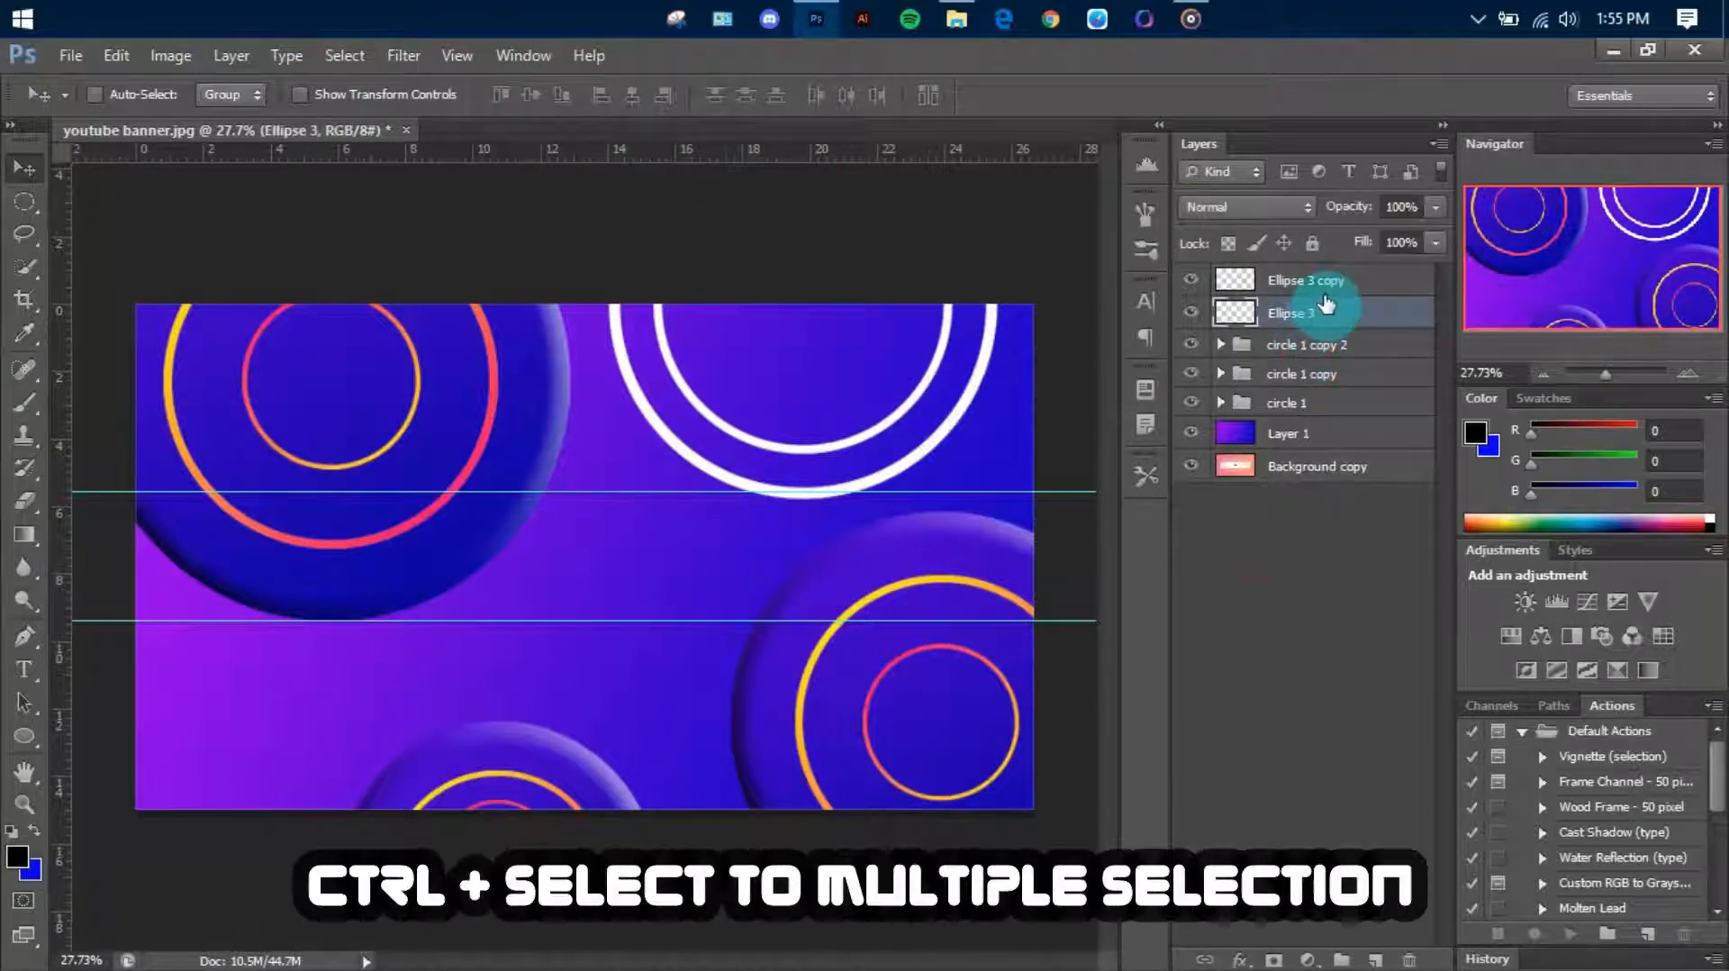
ctrl+click(1324, 281)
mouse_move(948, 424)
mouse_down()
mouse_move(915, 397)
mouse_move(939, 441)
mouse_up()
Move the circle 1 group left and slightly down at the canvas's upper-left corner
click(1274, 405)
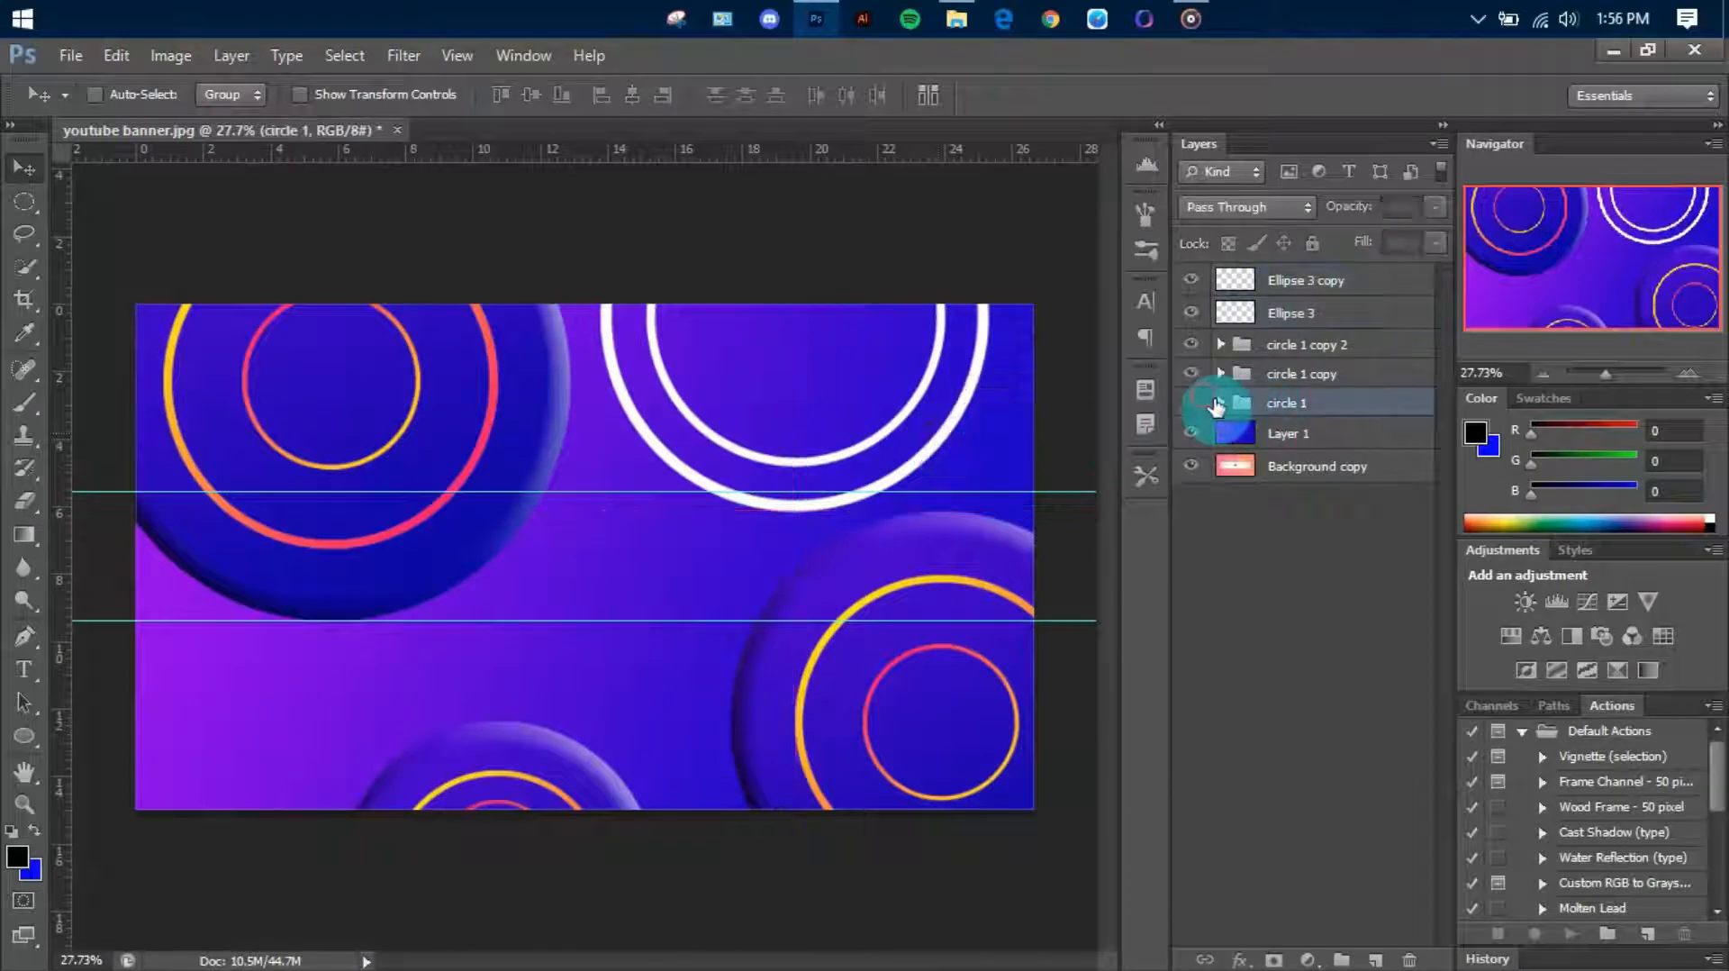
drag(555, 533, 497, 560)
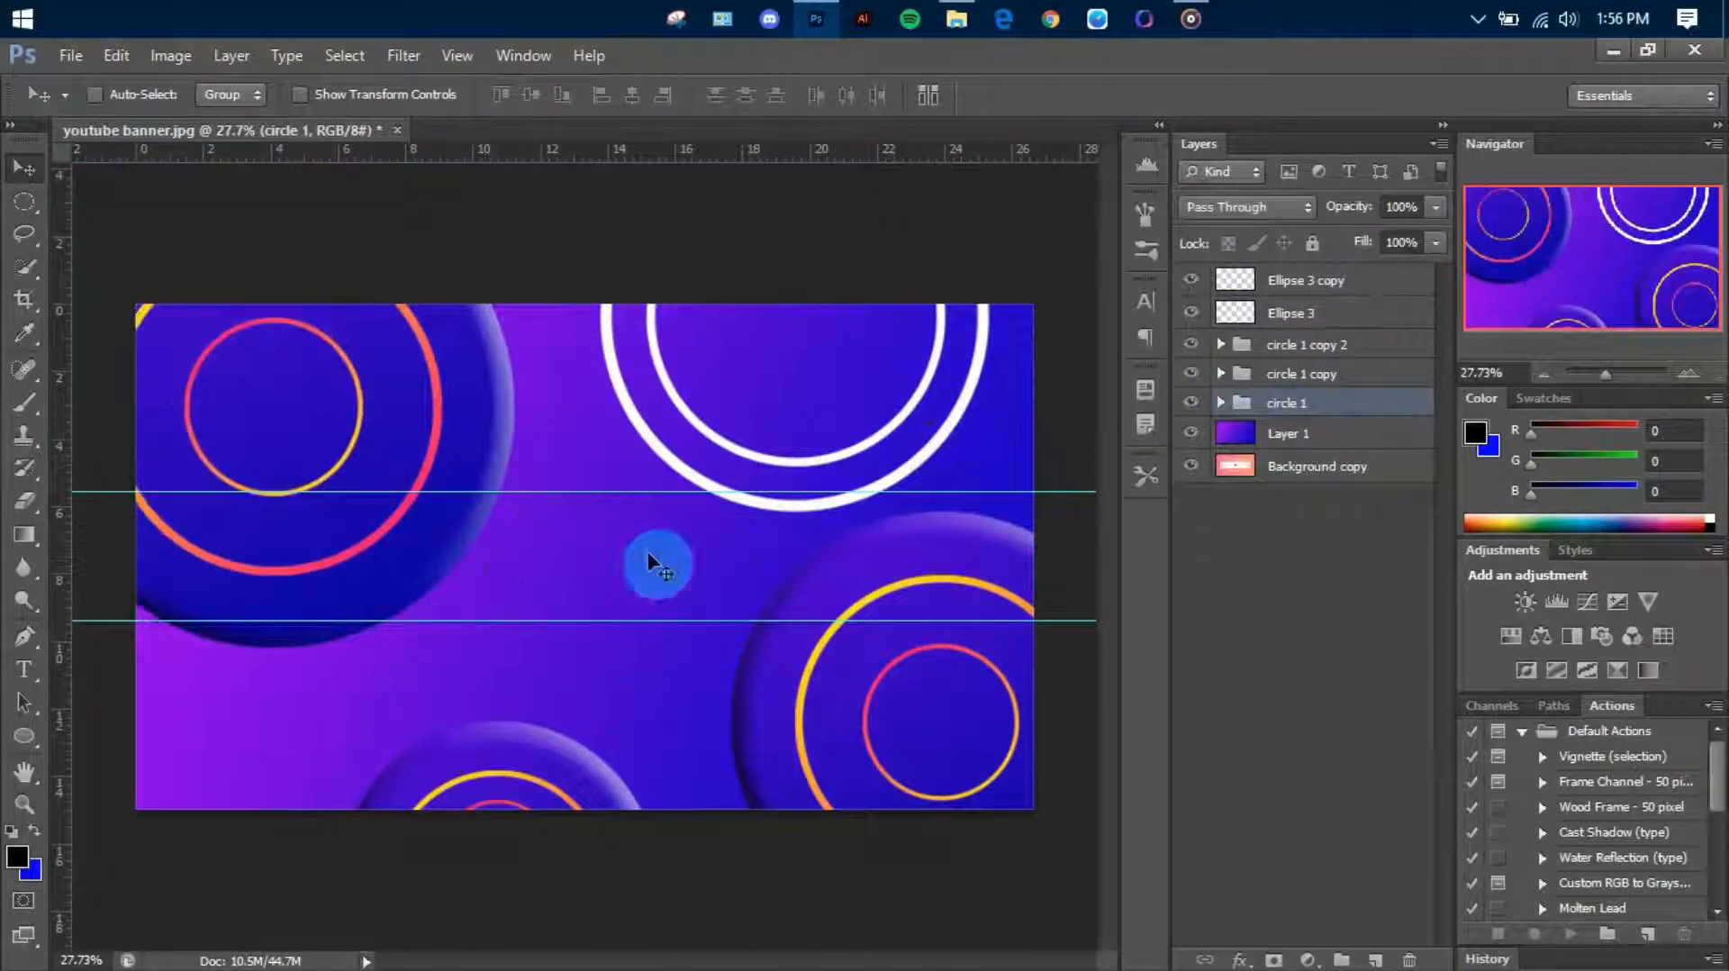
Scale both white rings together to 93.49% and move them left and down to X 1697 px, Y 129 px
click(1303, 313)
shift+click(1346, 288)
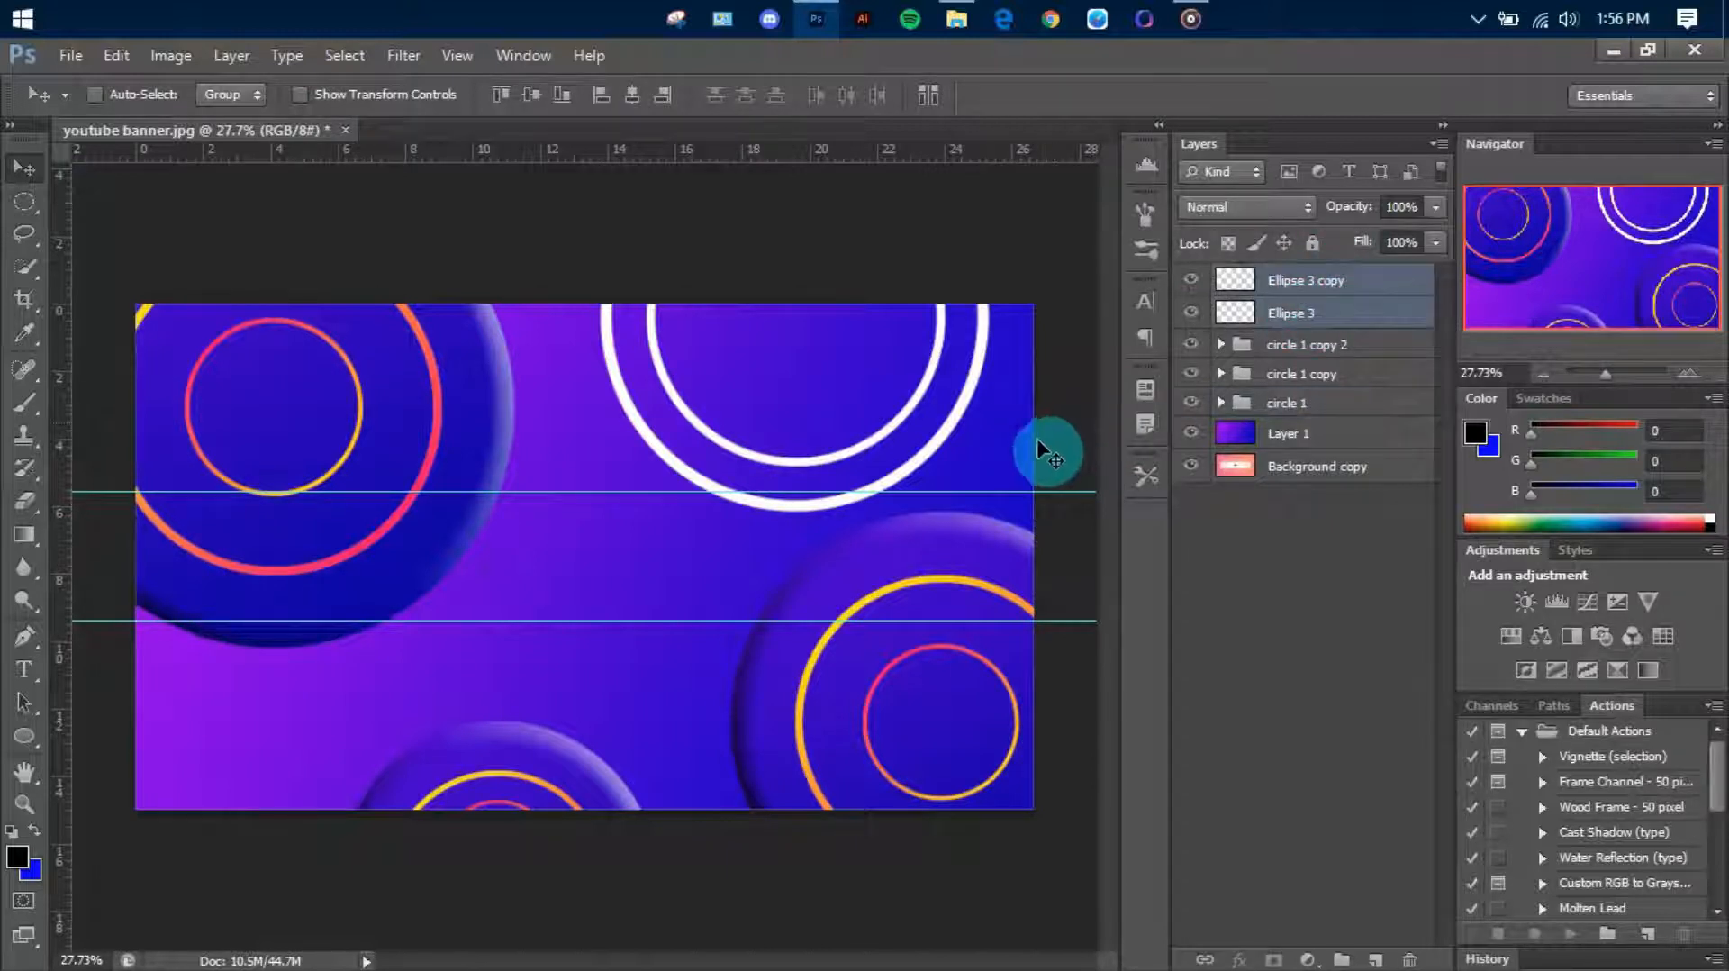
key(ctrl+t)
drag(990, 522, 956, 471)
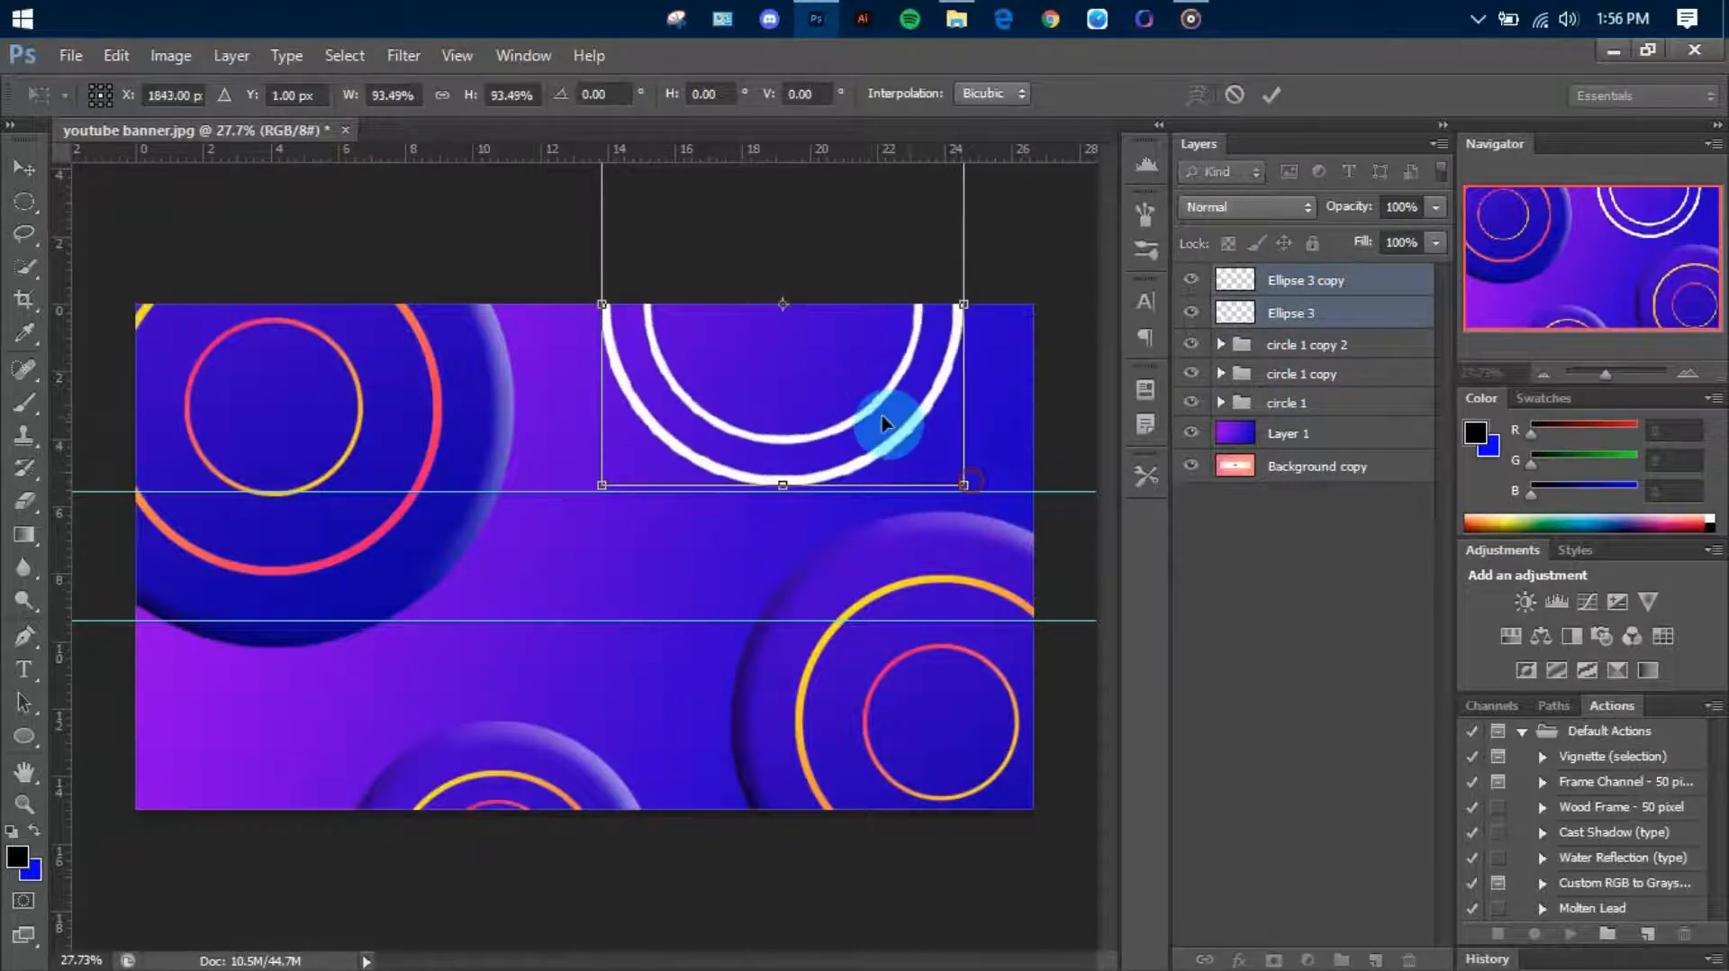
drag(895, 417, 826, 467)
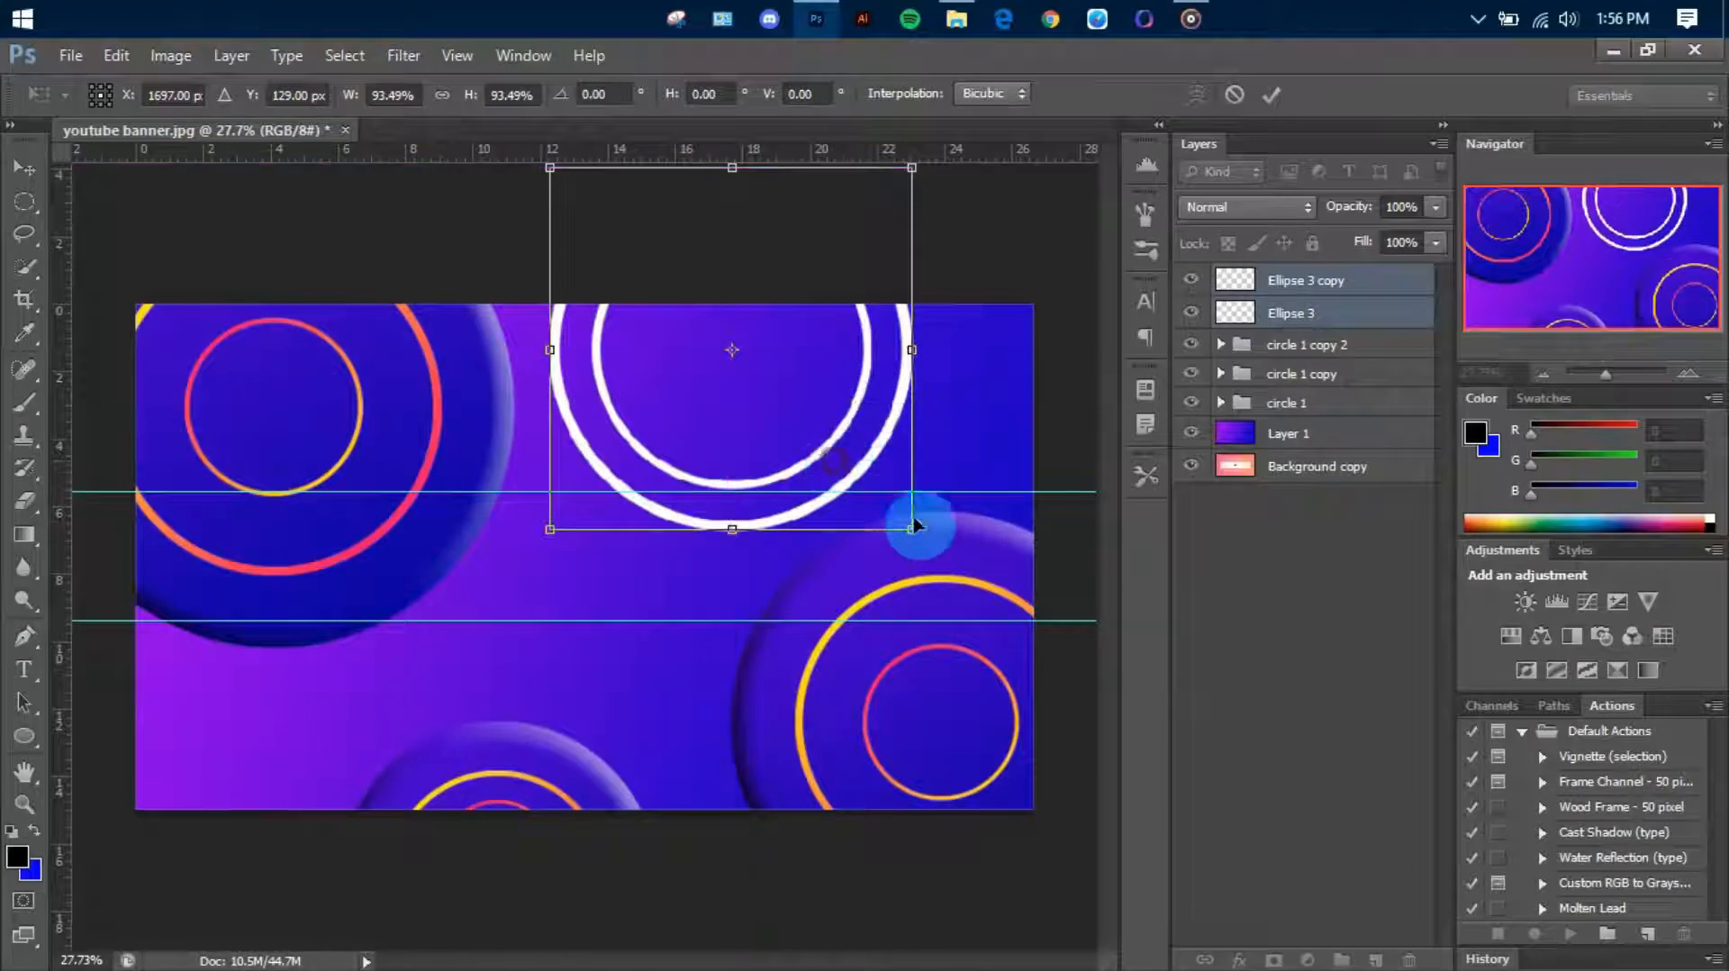
key(Return)
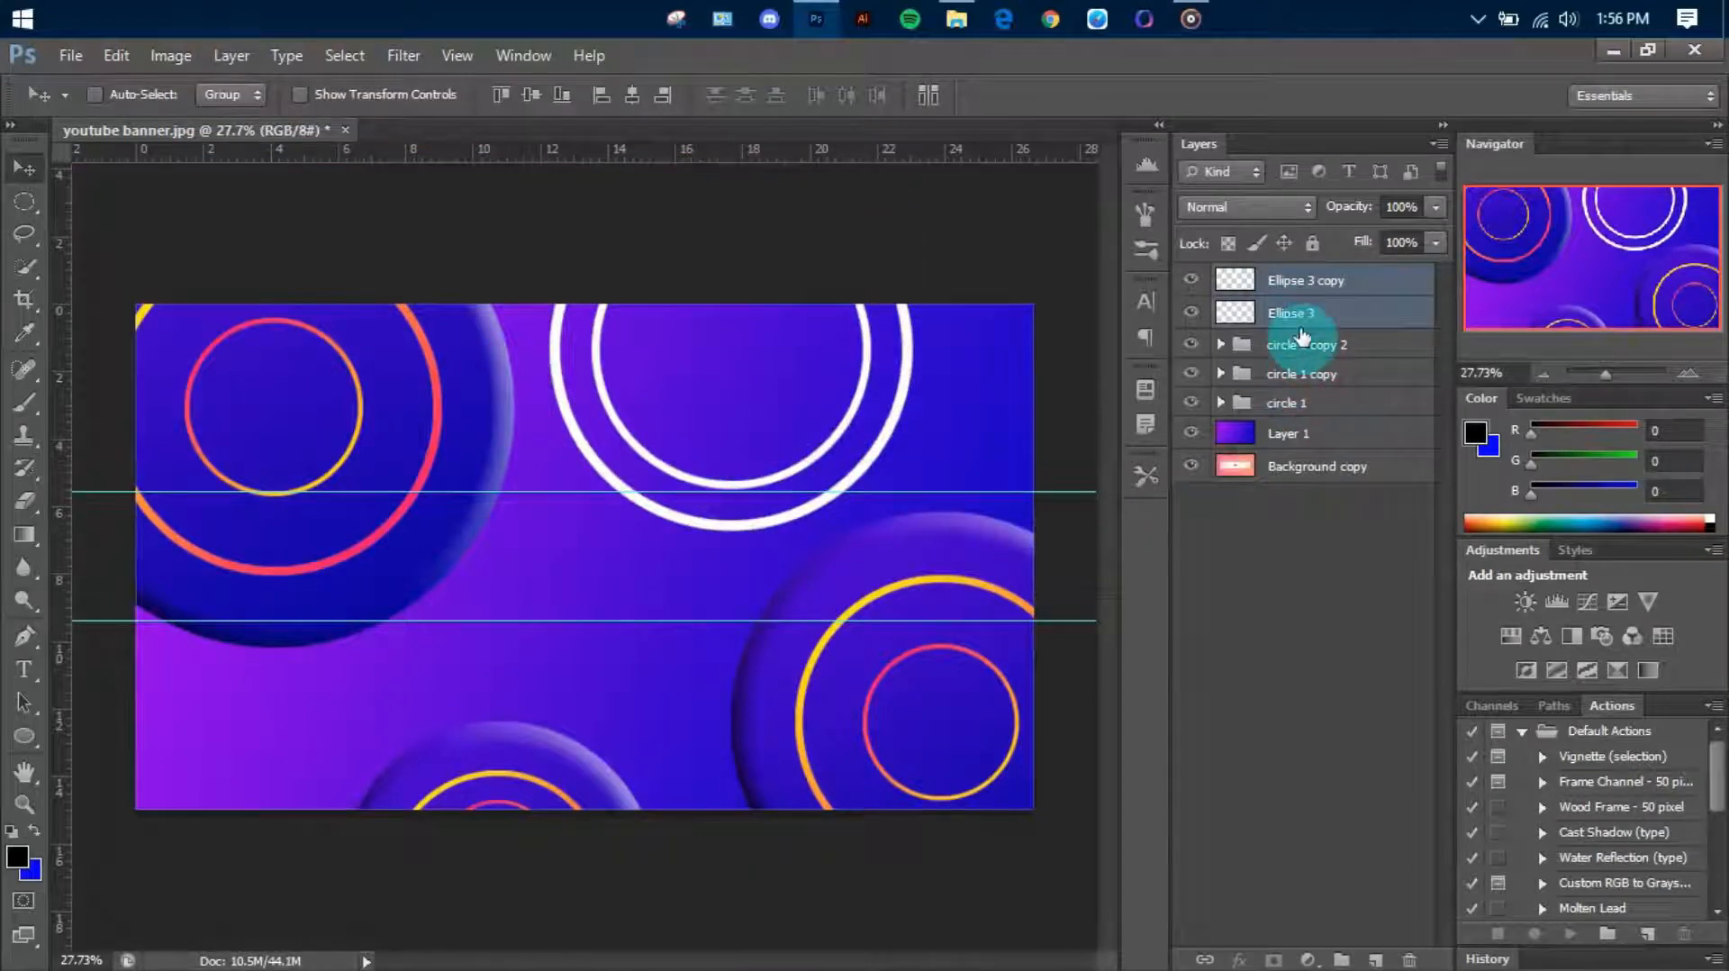
Create a new layer group and put both white ring layers into it
click(1311, 286)
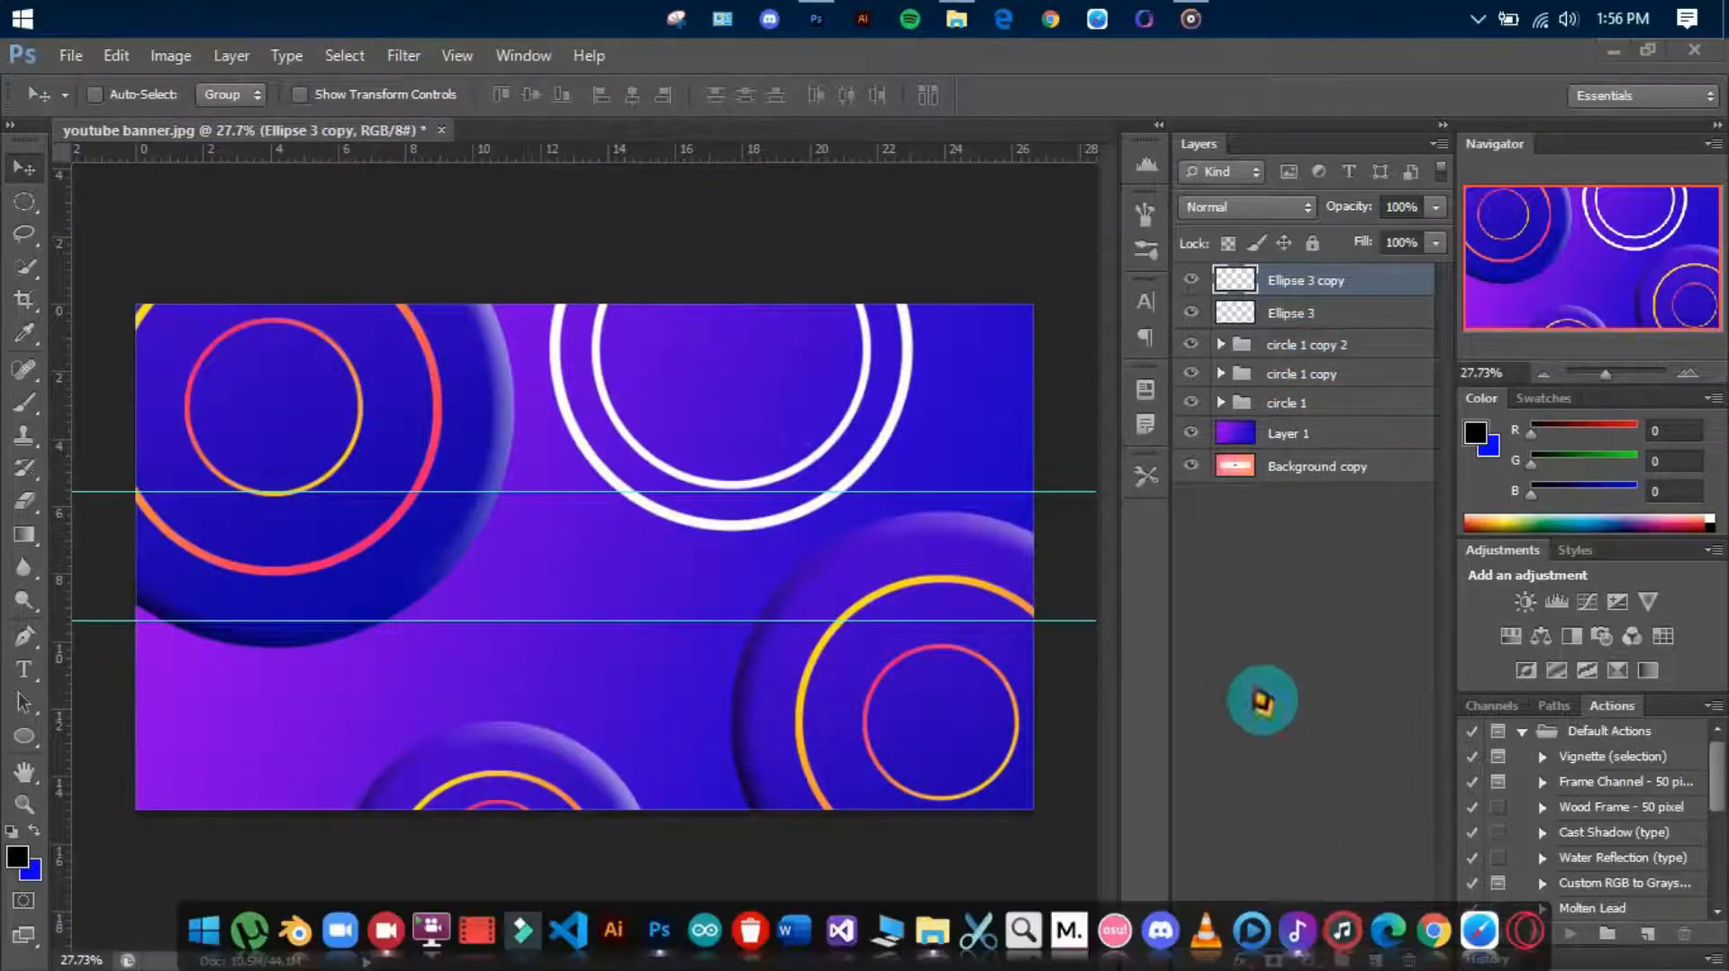
click(1341, 960)
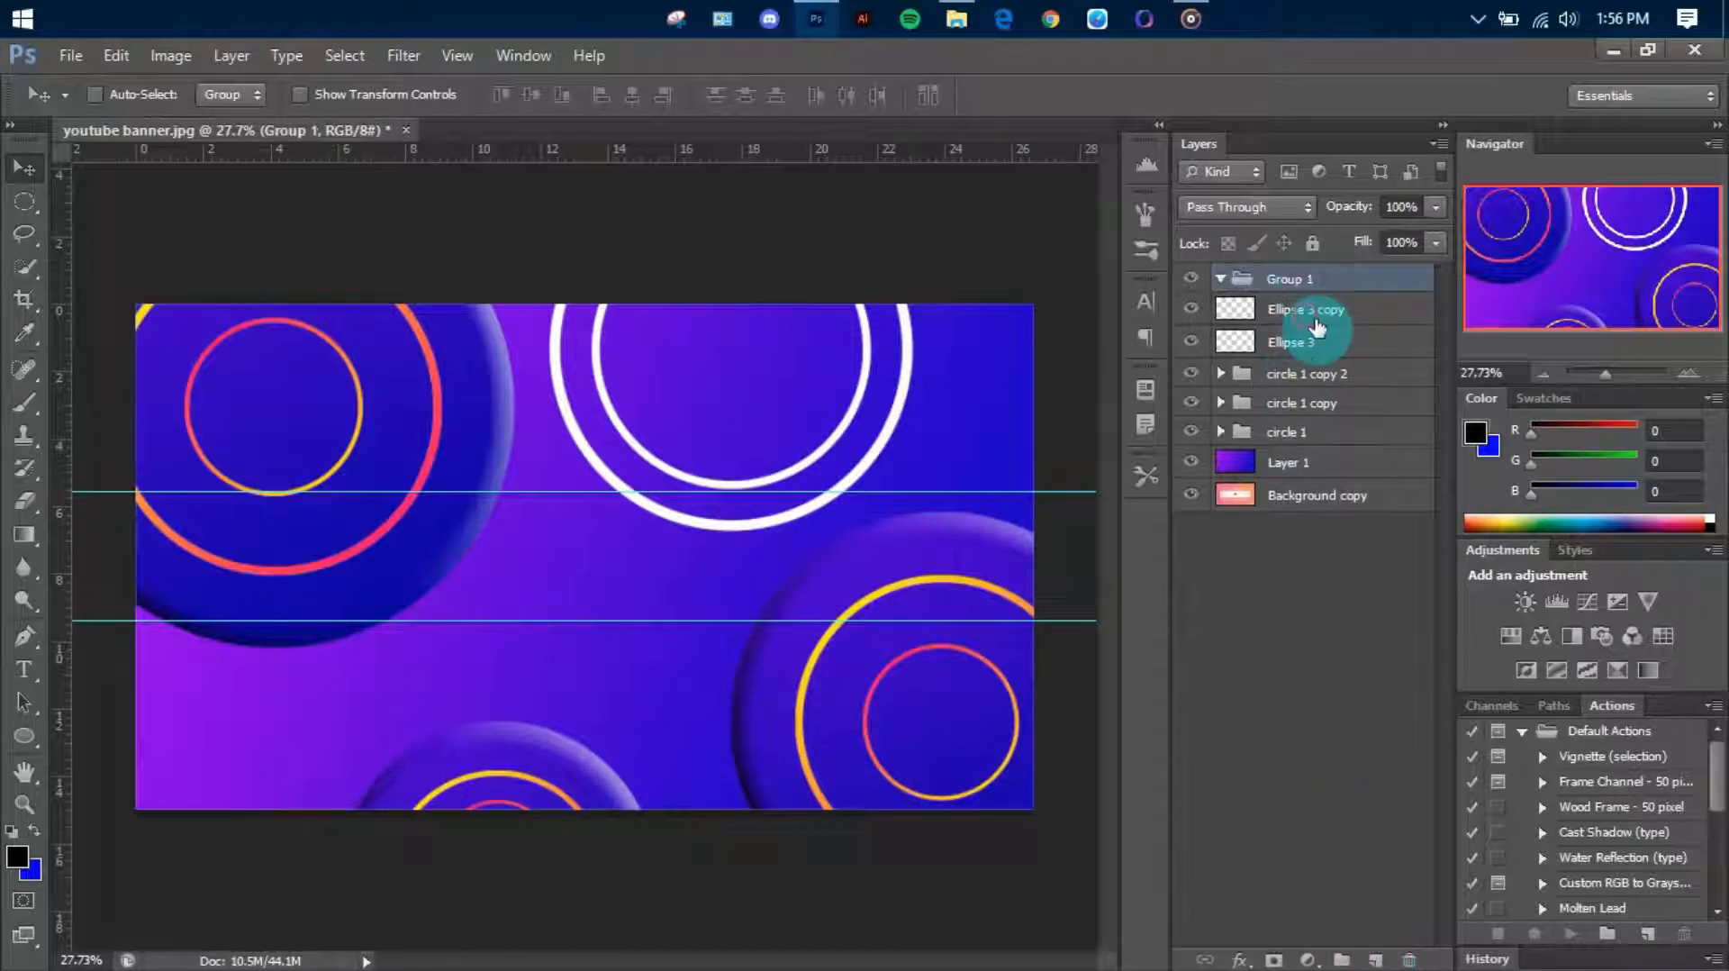
drag(1315, 319, 1311, 282)
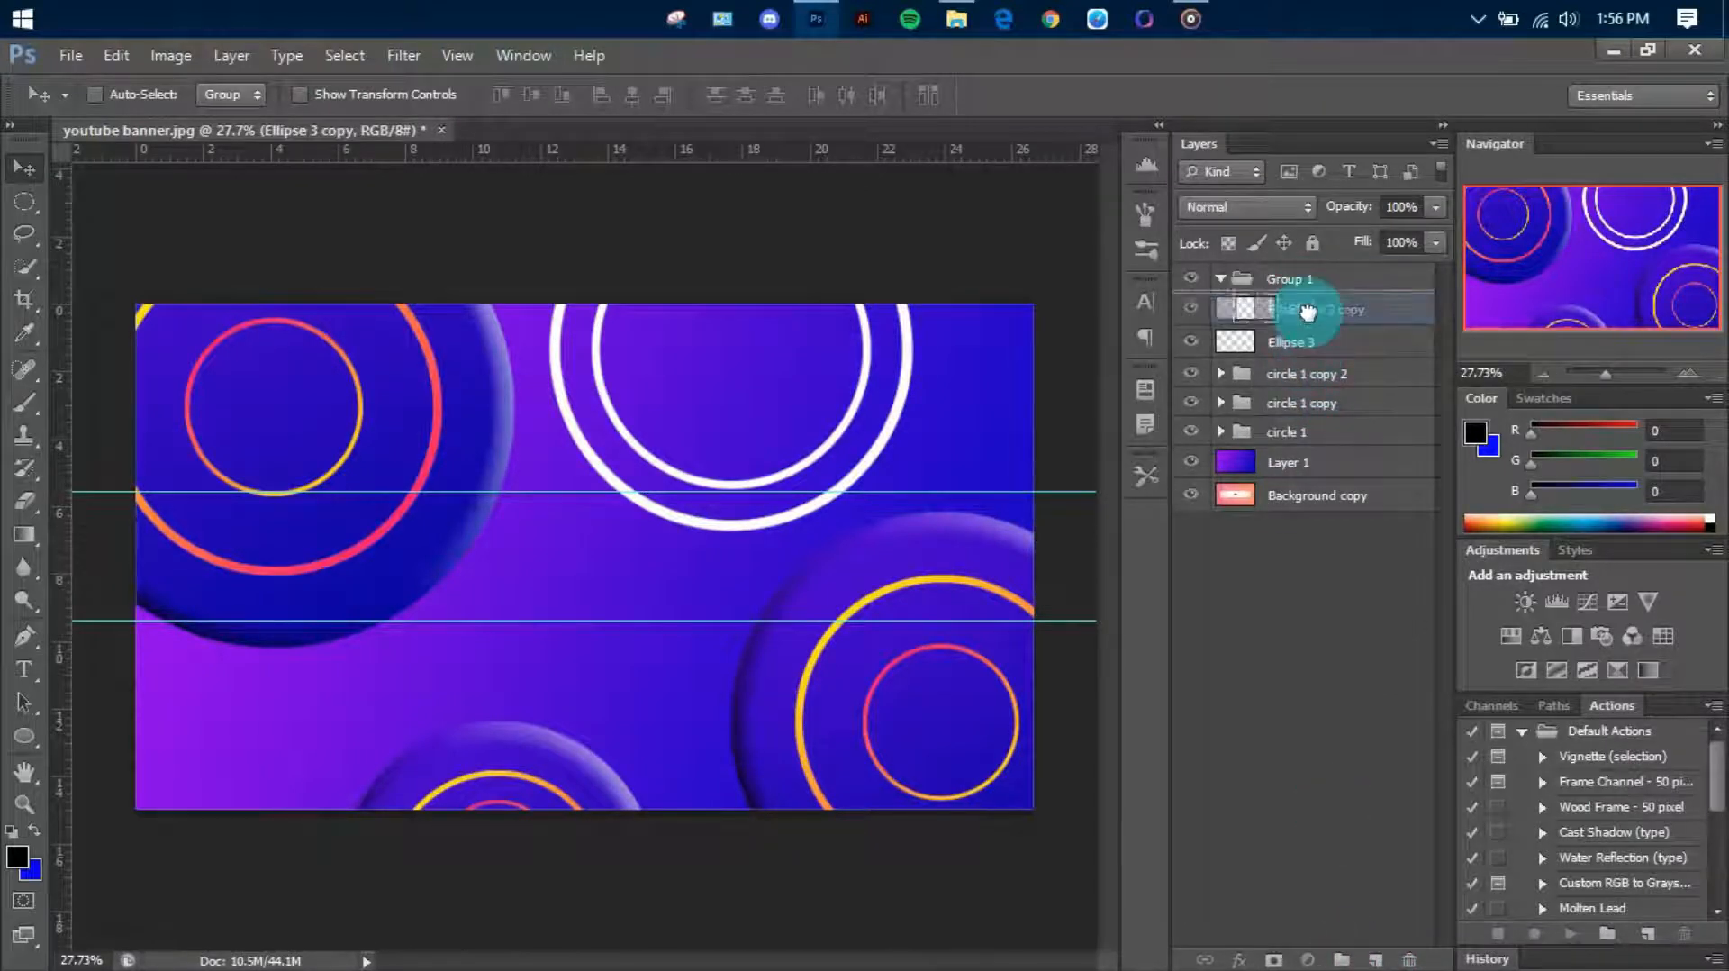
Fill the outer white ring with the gradient from yellow at its lower right to pink at its upper left, and clear the selection
click(1192, 312)
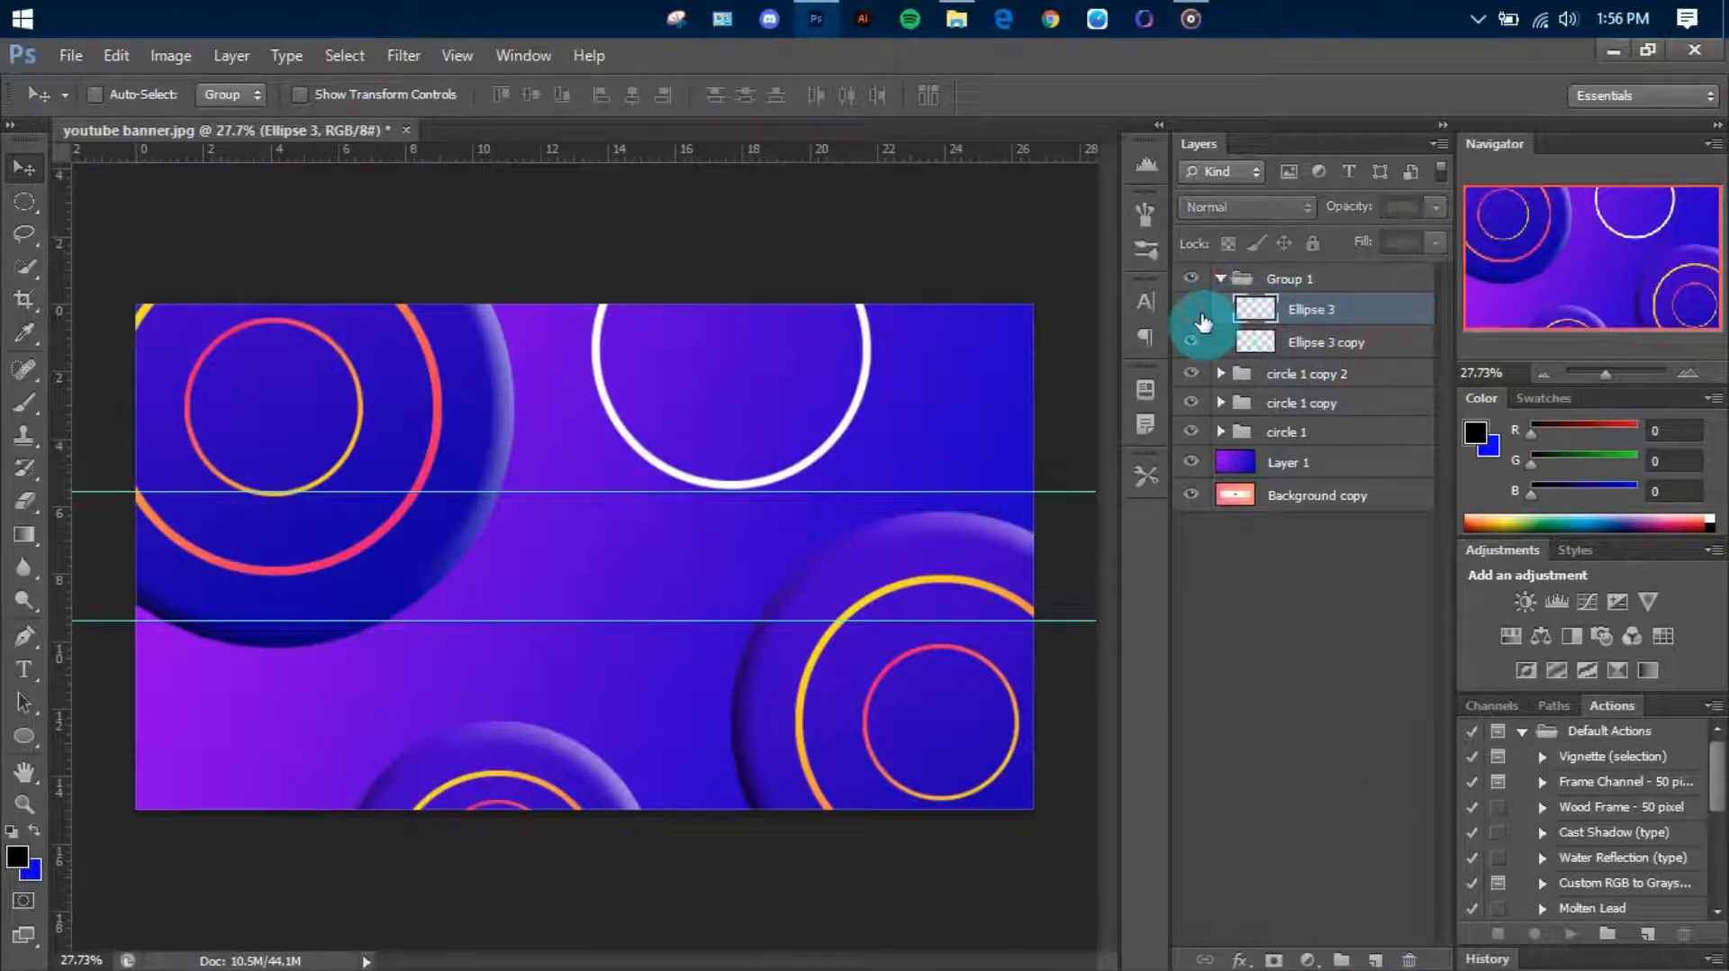
click(1192, 312)
right_click(1270, 335)
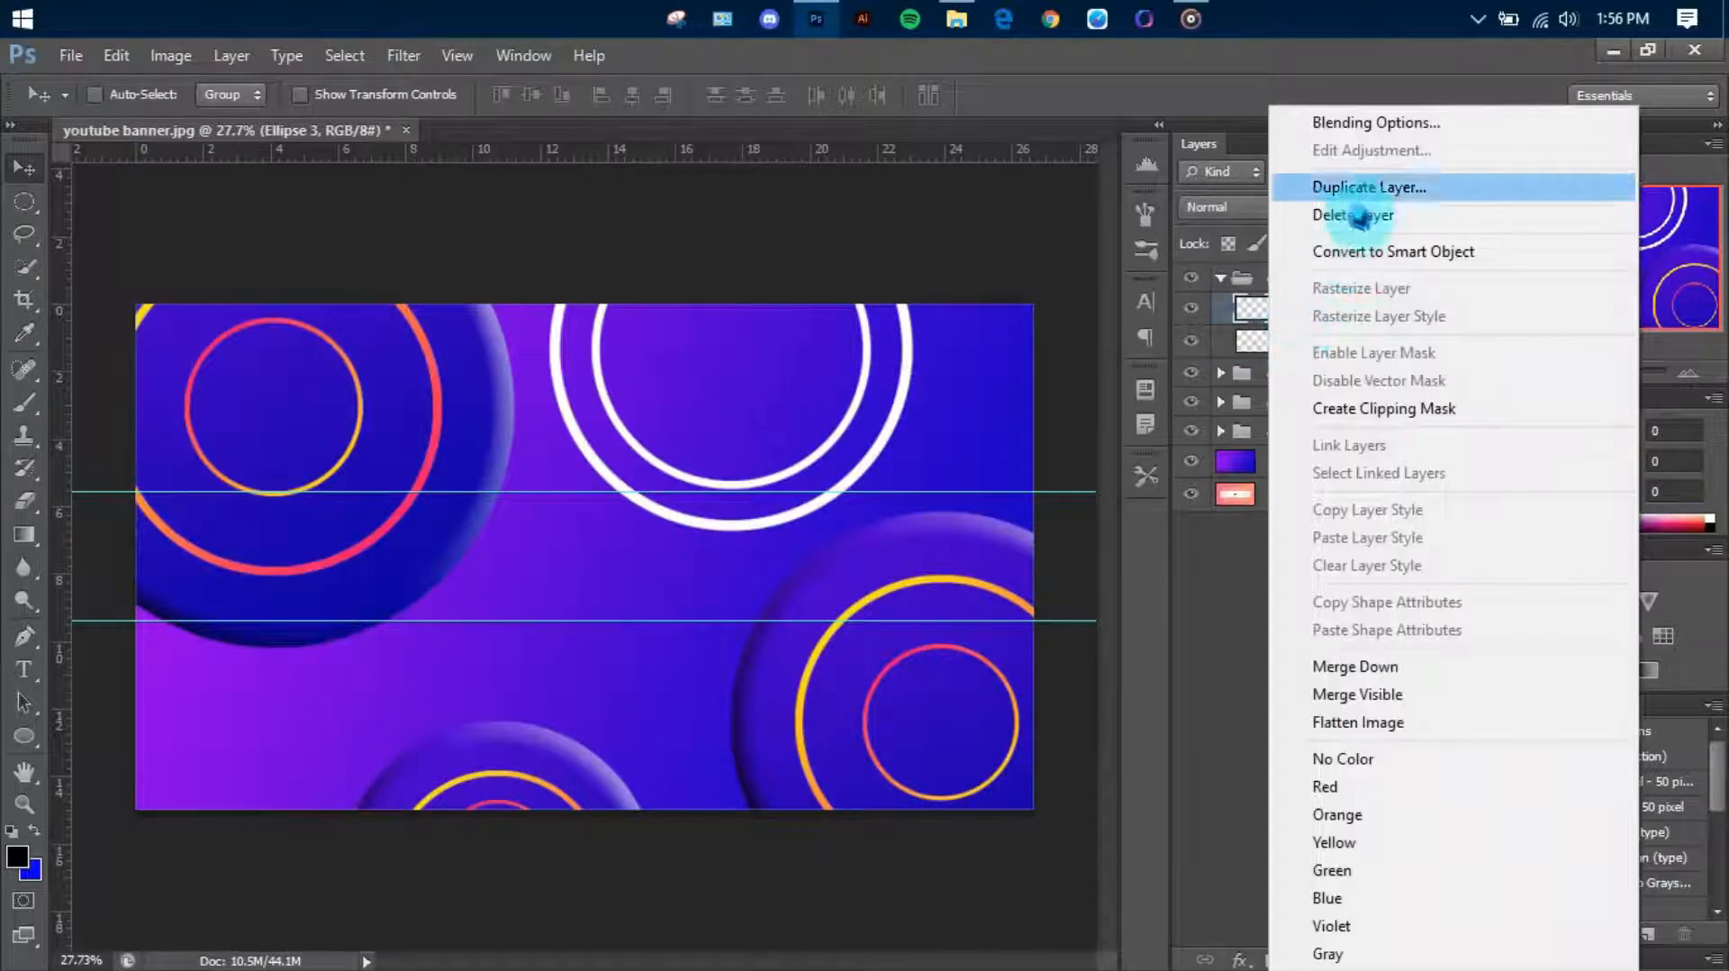
right_click(1254, 311)
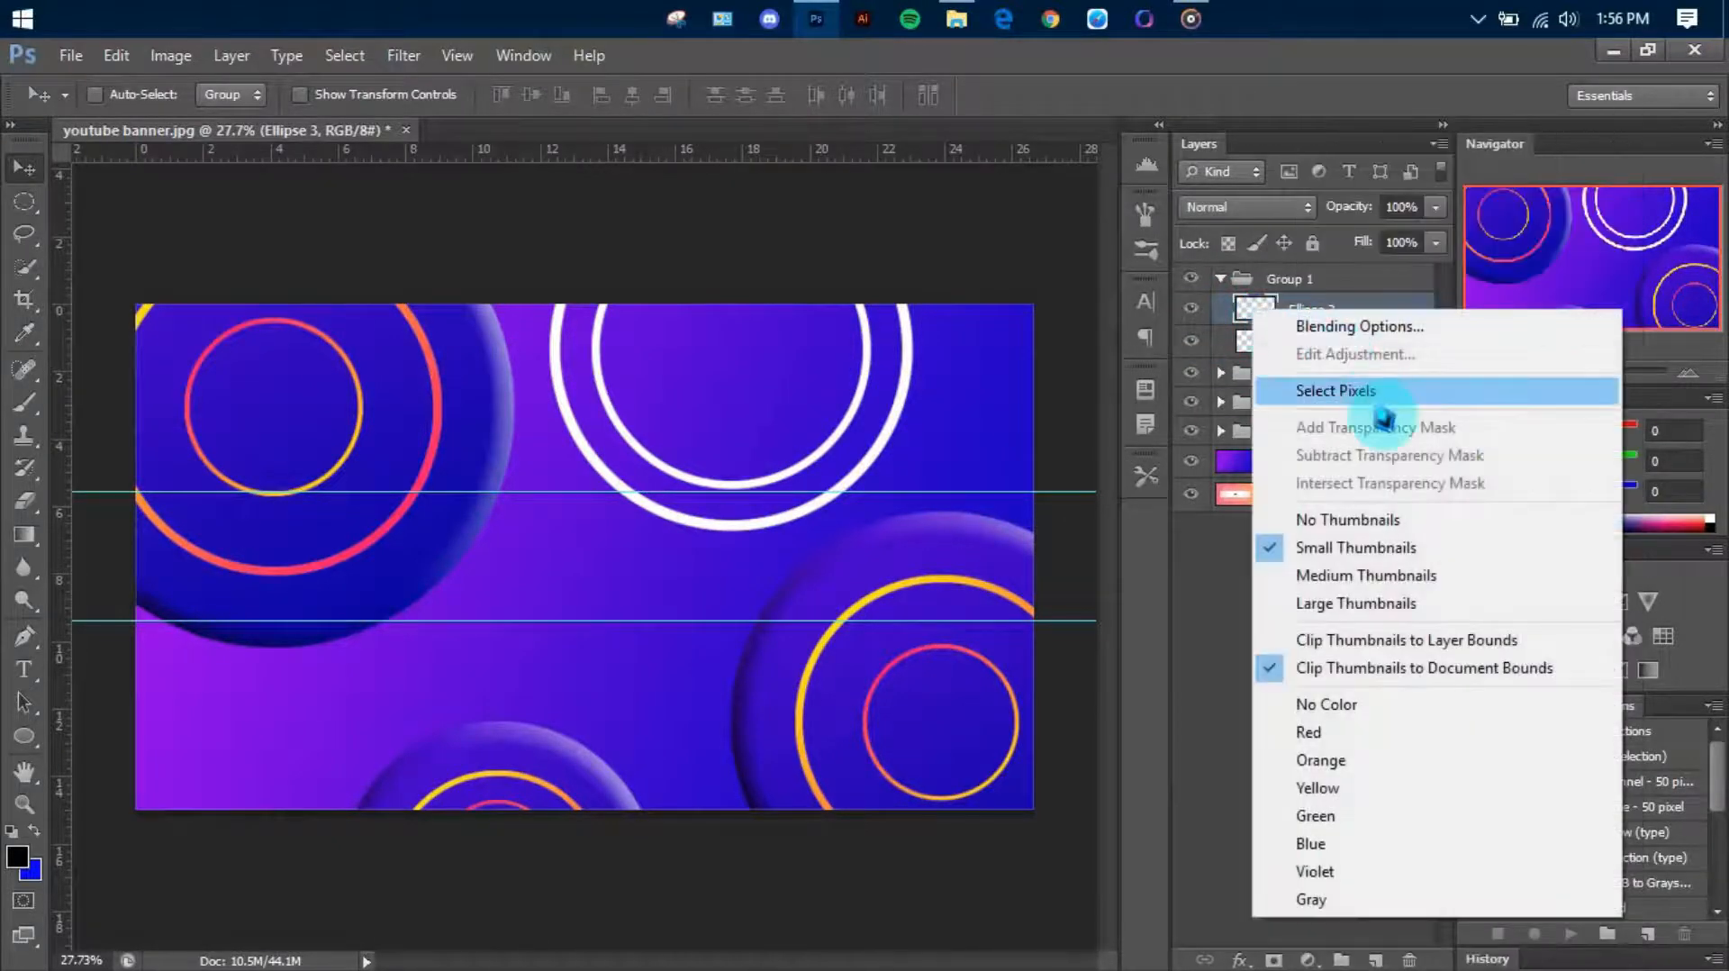
click(1286, 389)
drag(892, 512, 595, 205)
key(ctrl+d)
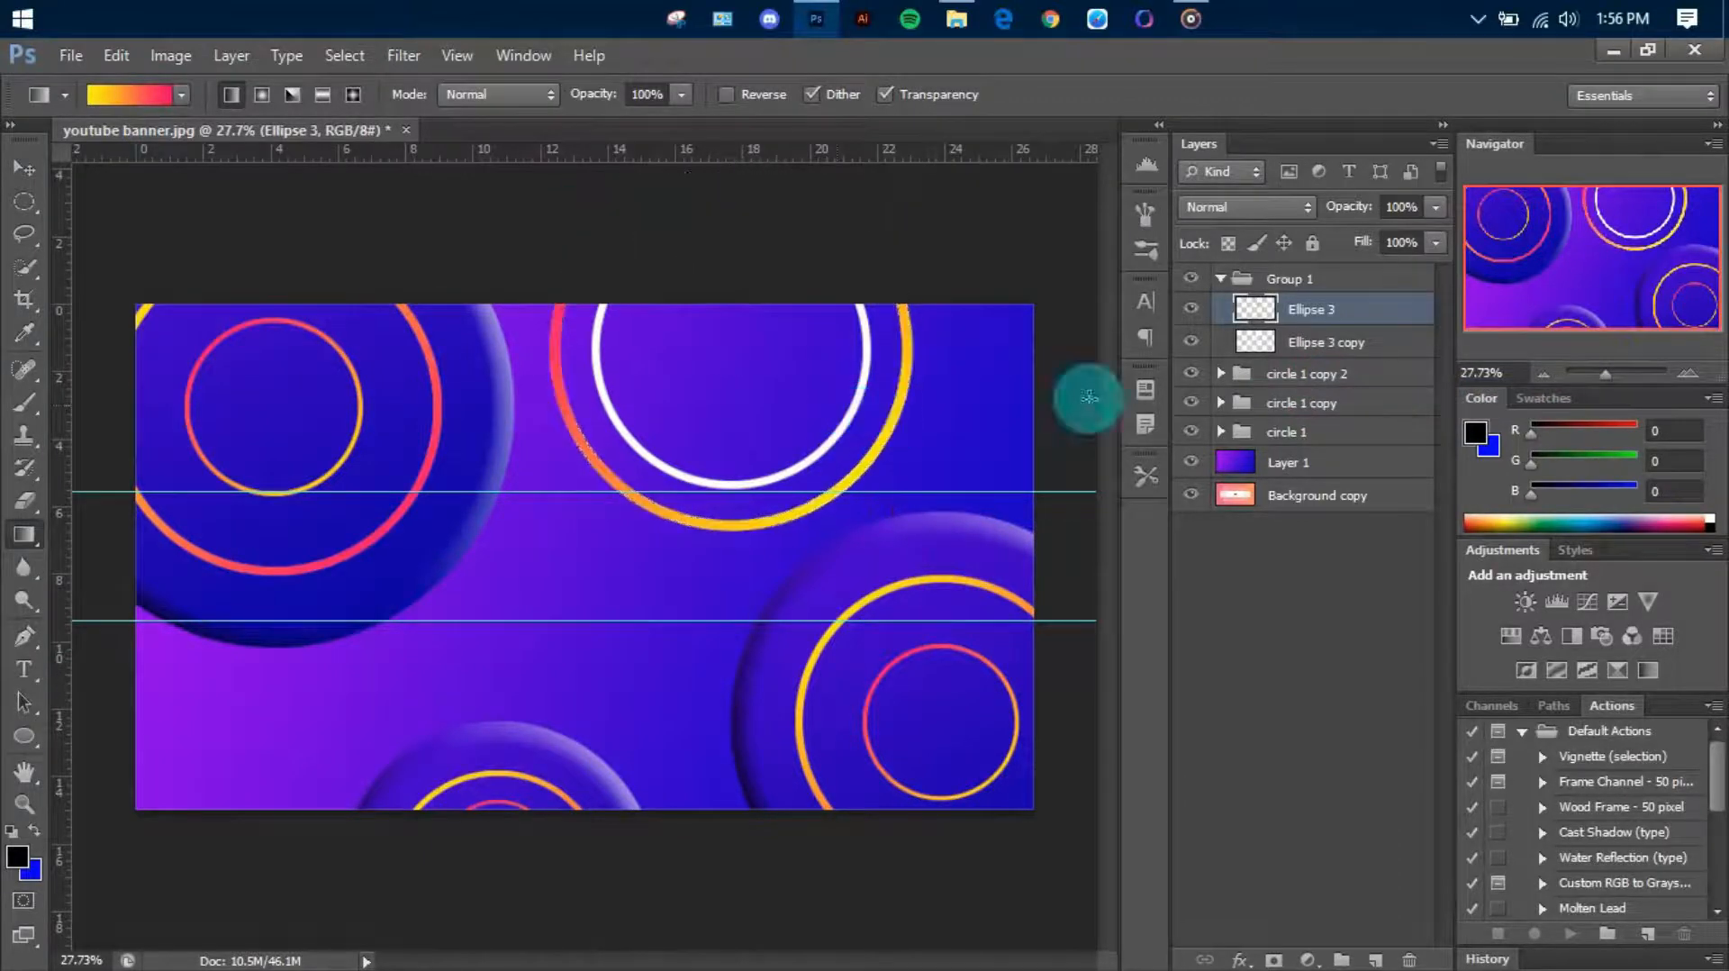
Fill the inner white ring, Ellipse 3 copy, with the gradient from yellow at its upper left to pink at its lower right, and deselect it
click(1287, 341)
right_click(1253, 342)
click(1324, 425)
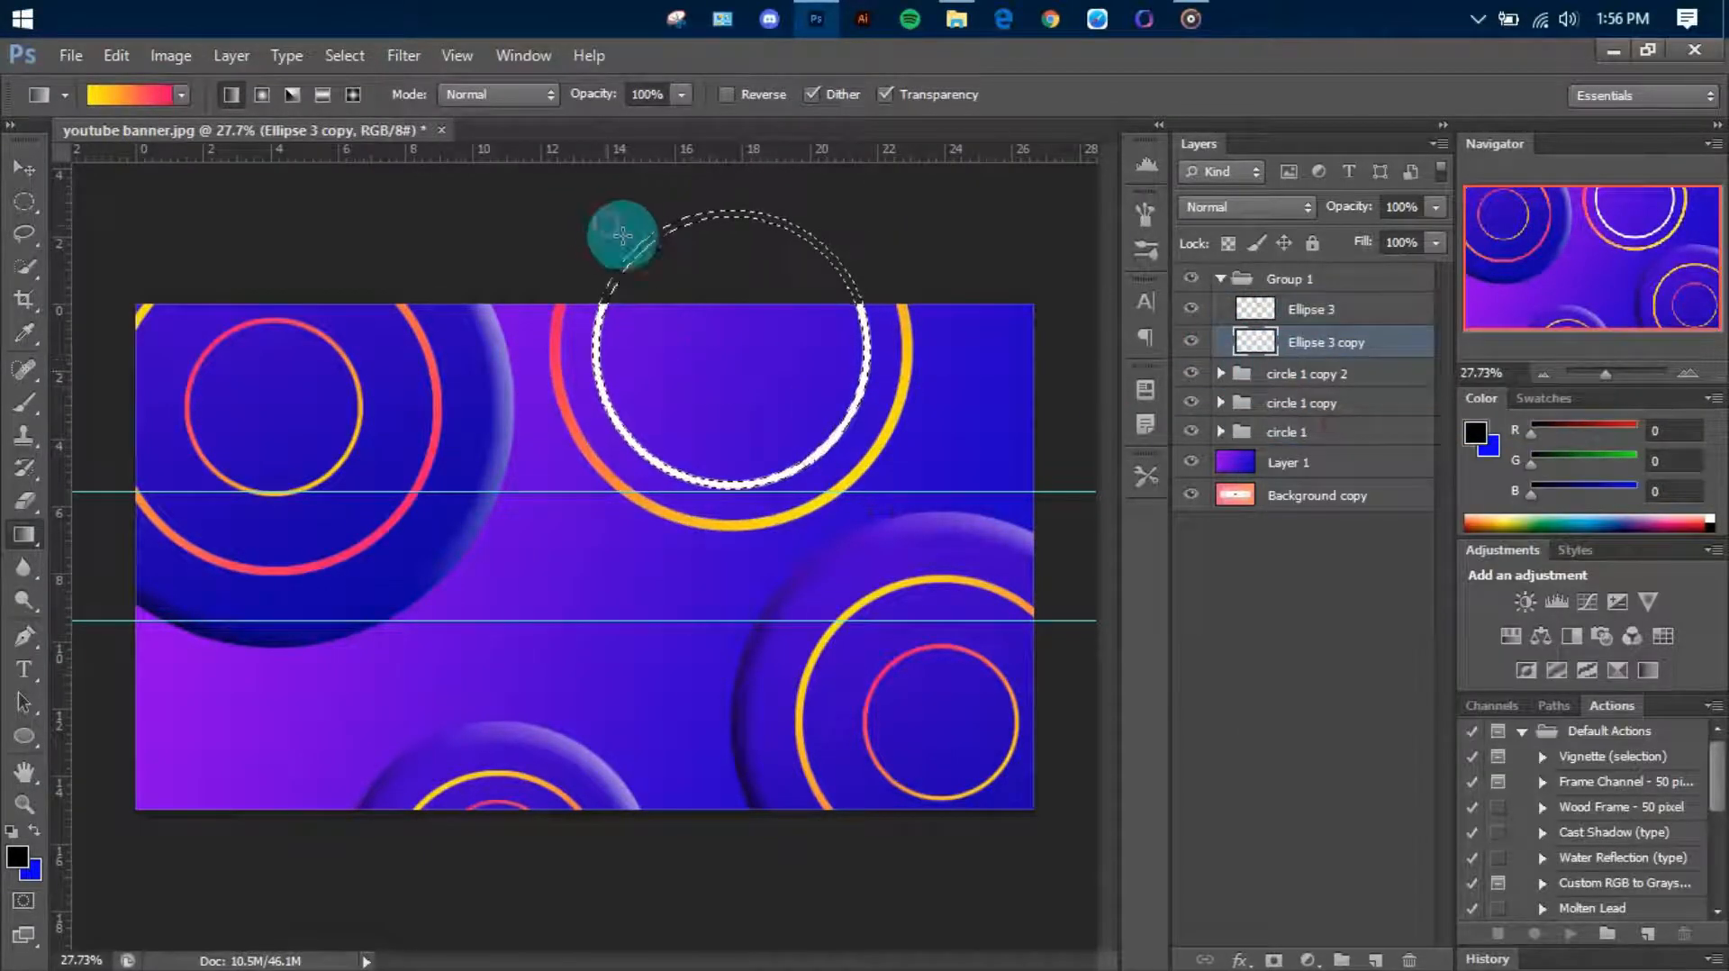
drag(622, 235, 841, 501)
key(ctrl+d)
scroll(740, 535, up, 1)
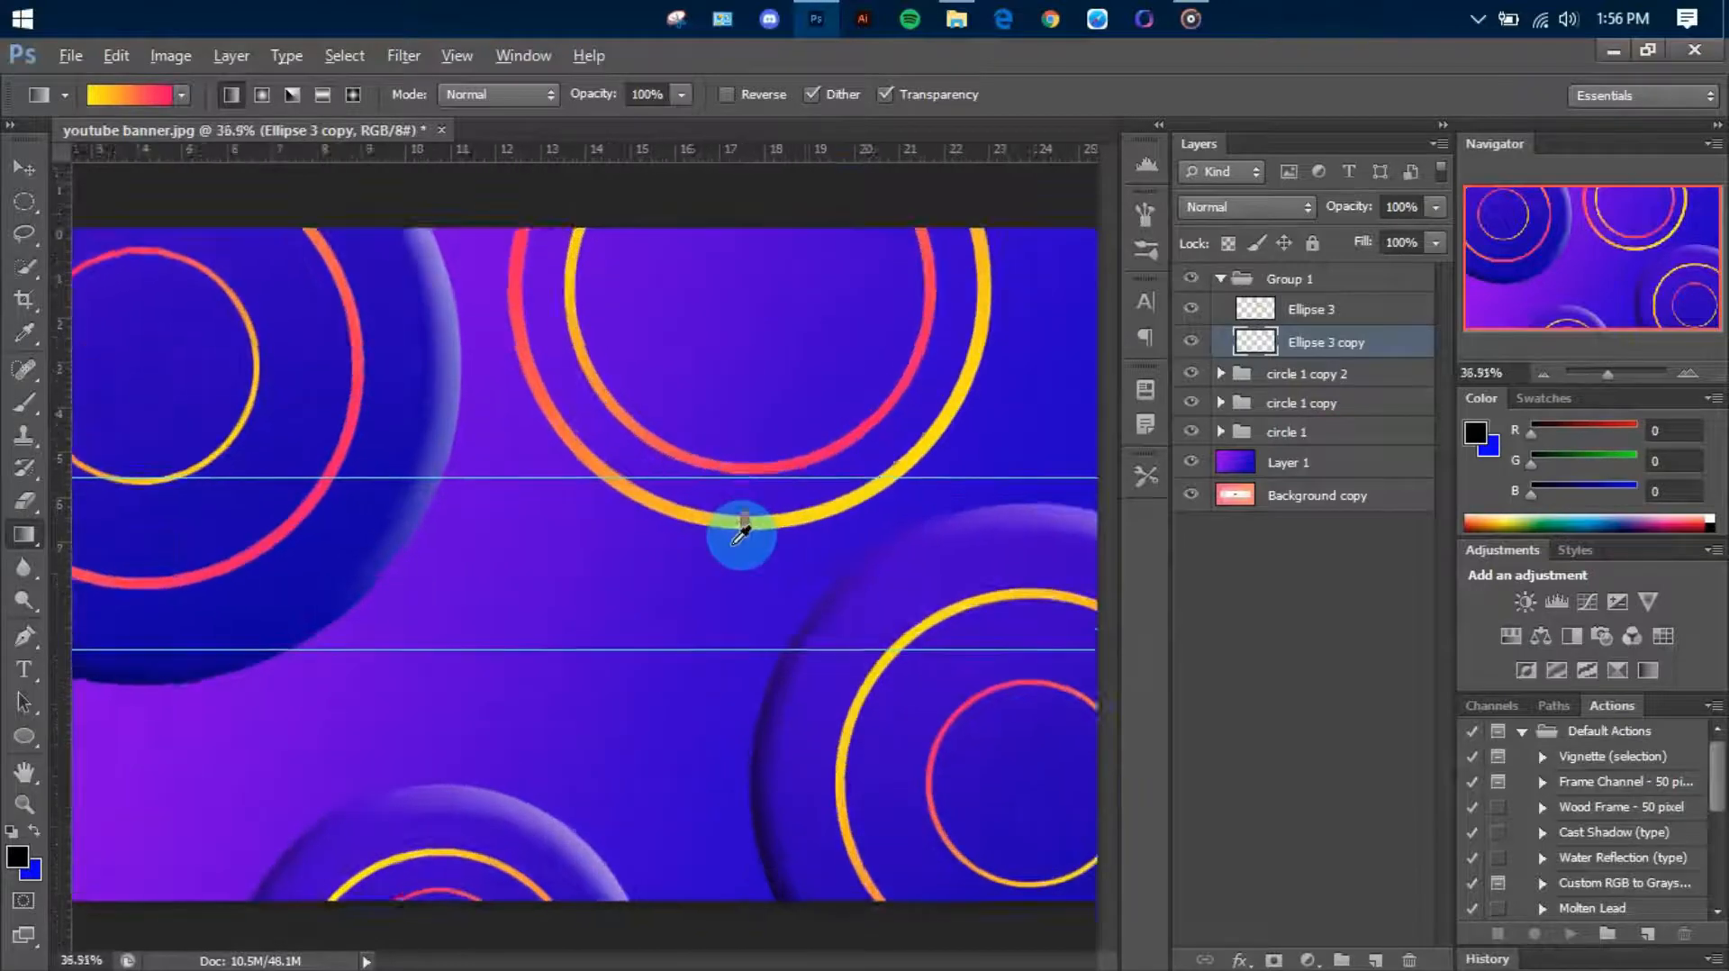
scroll(740, 535, up, 2)
scroll(740, 535, down, 4)
scroll(741, 535, up, 4)
scroll(741, 535, down, 2)
Duplicate the circle 1 copy 2 group and move the duplicate above Group 1 in the layer stack
right_click(1287, 383)
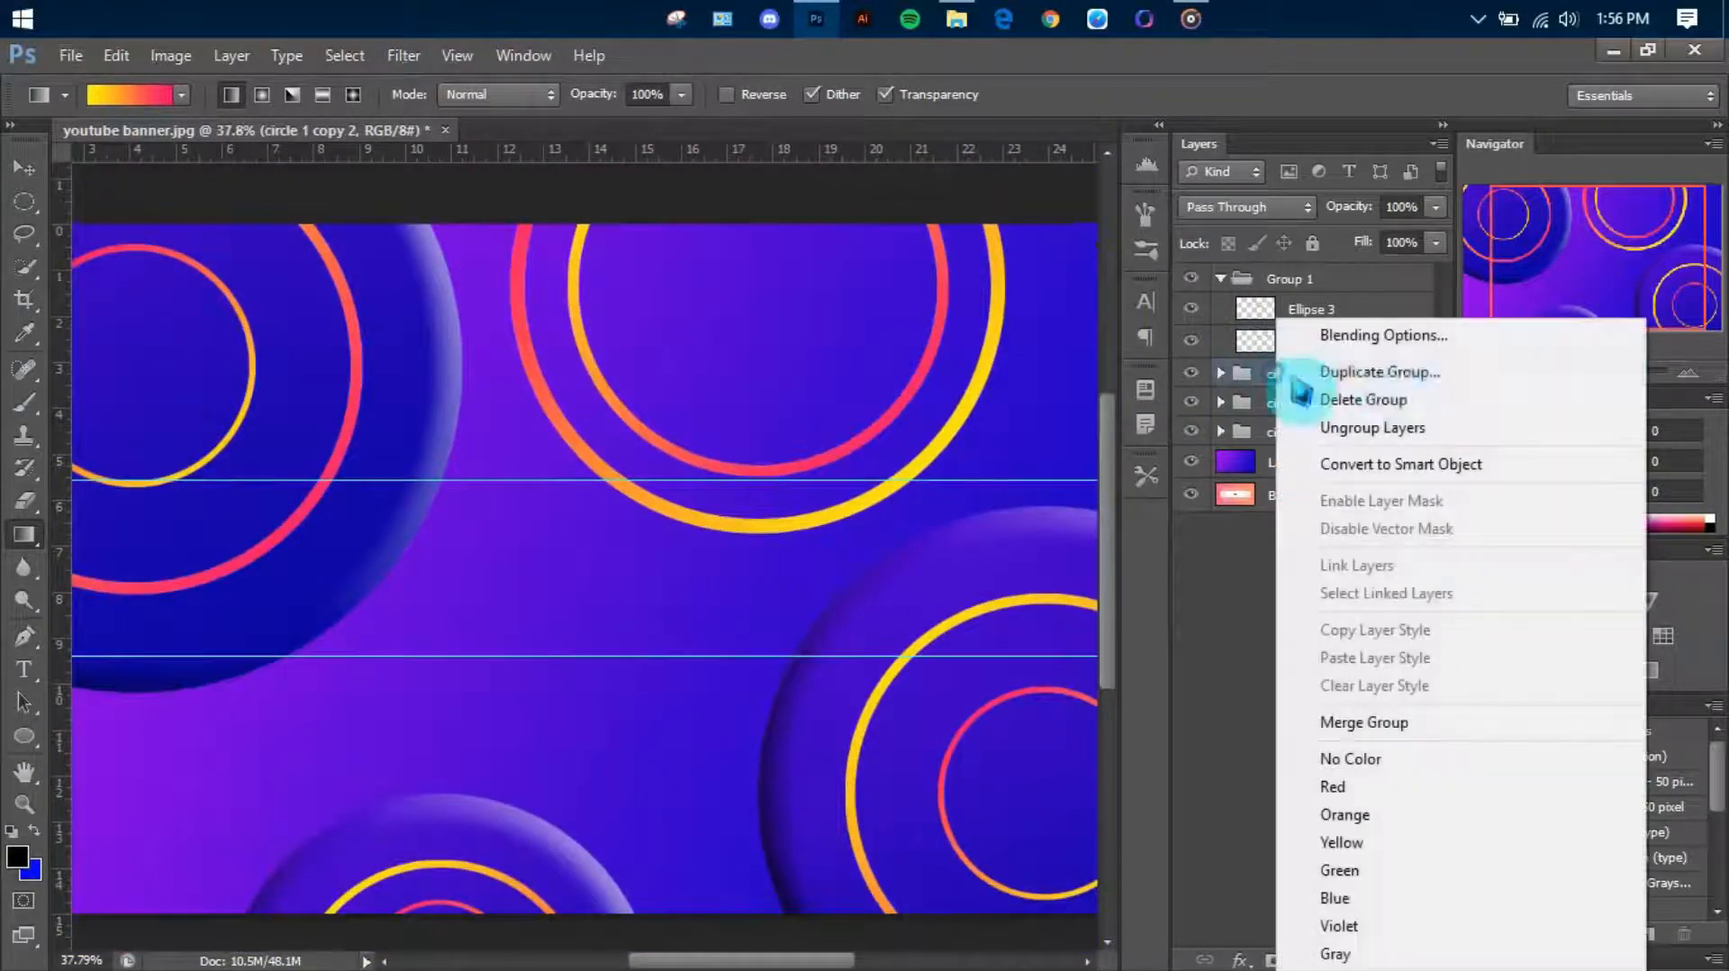
click(1438, 367)
click(1095, 287)
drag(1331, 386, 1338, 285)
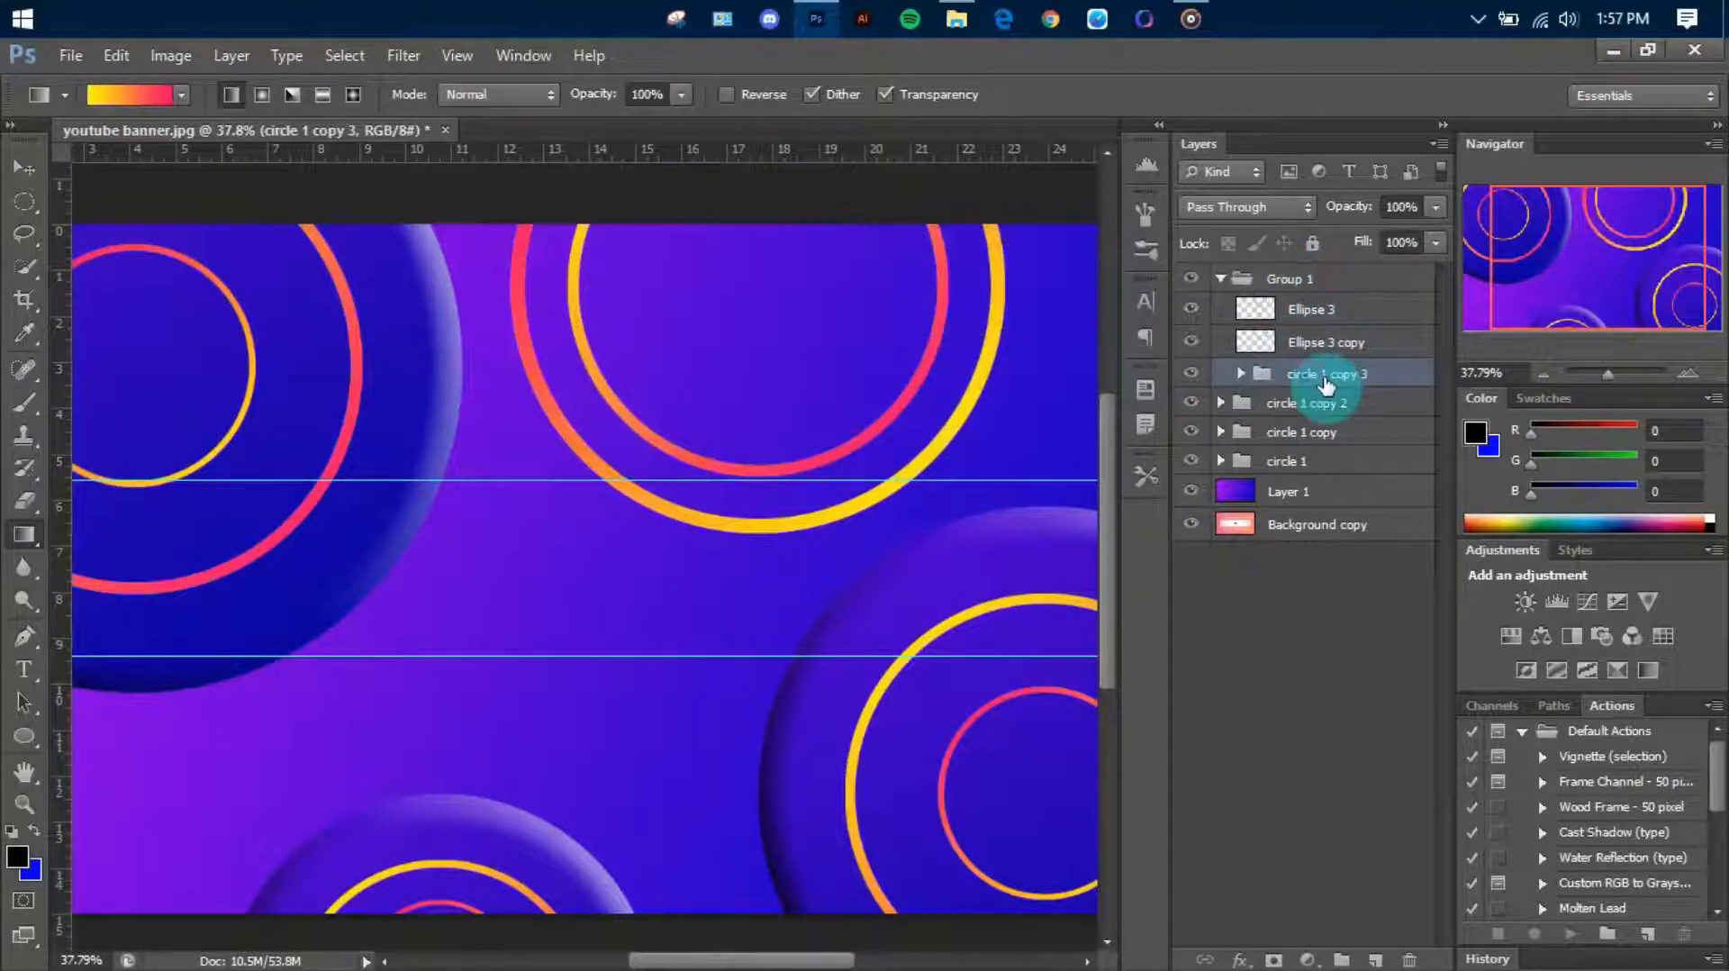
drag(1328, 378, 1332, 271)
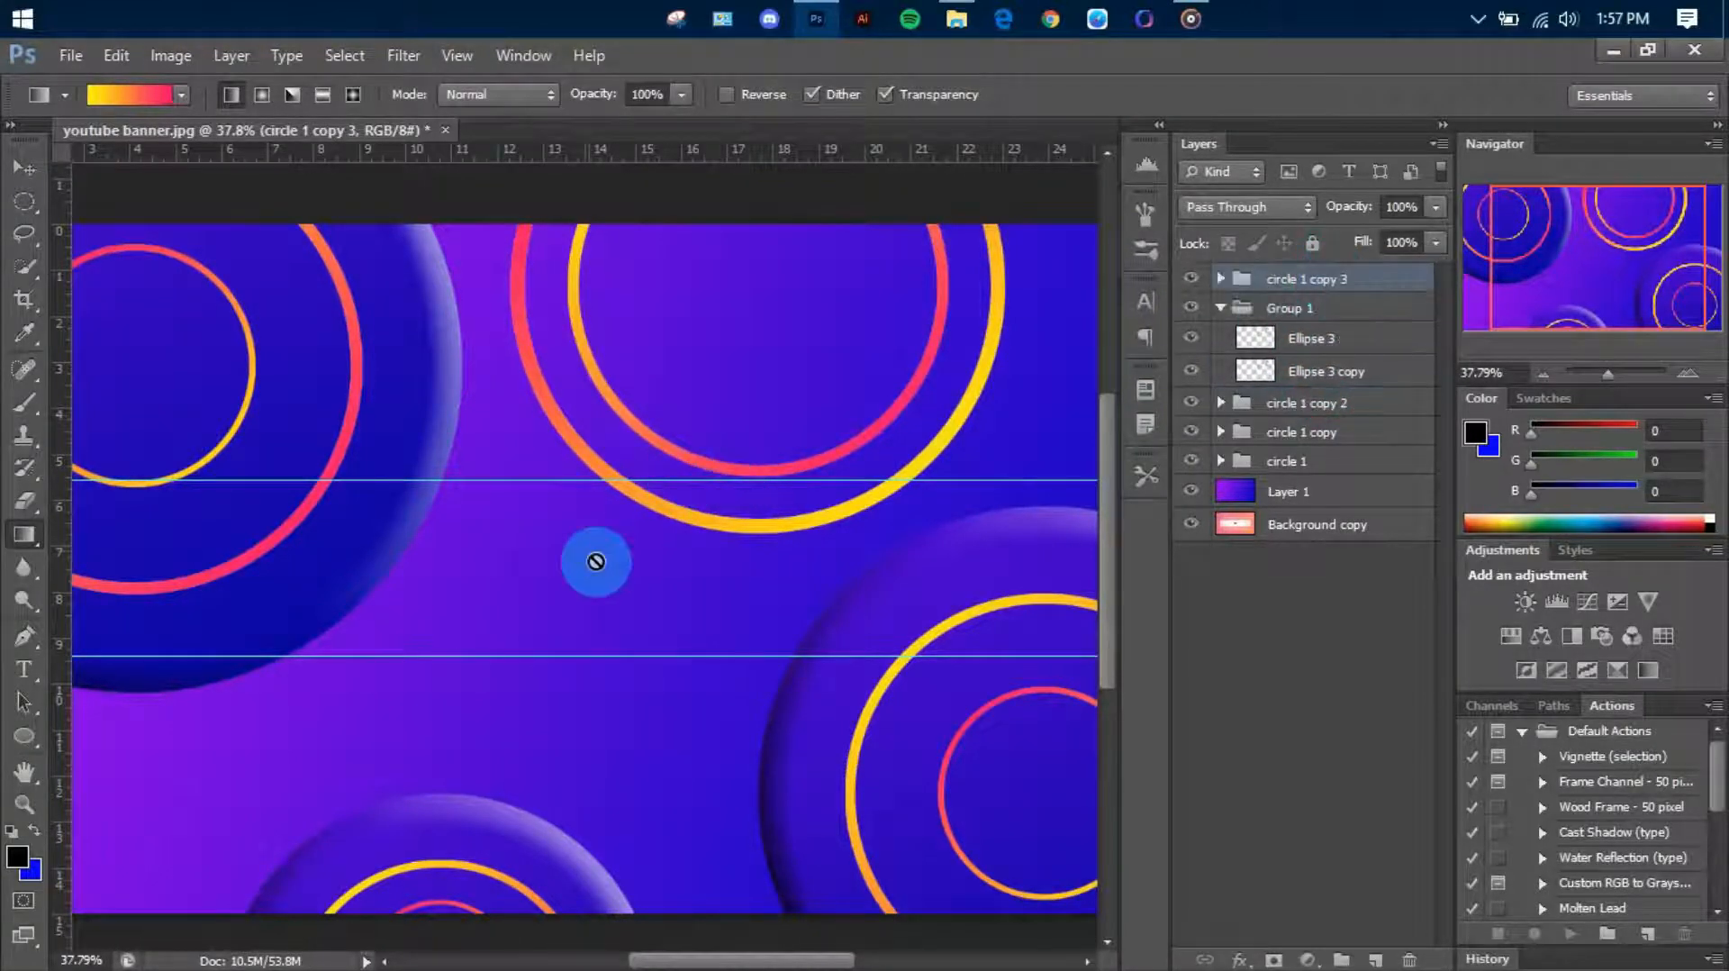
Move the circle 1 copy 3 group onto the lower edge of the upper double rings and scale it down to a small button
key(v)
scroll(581, 560, down, 3)
drag(538, 556, 779, 241)
key(ctrl+t)
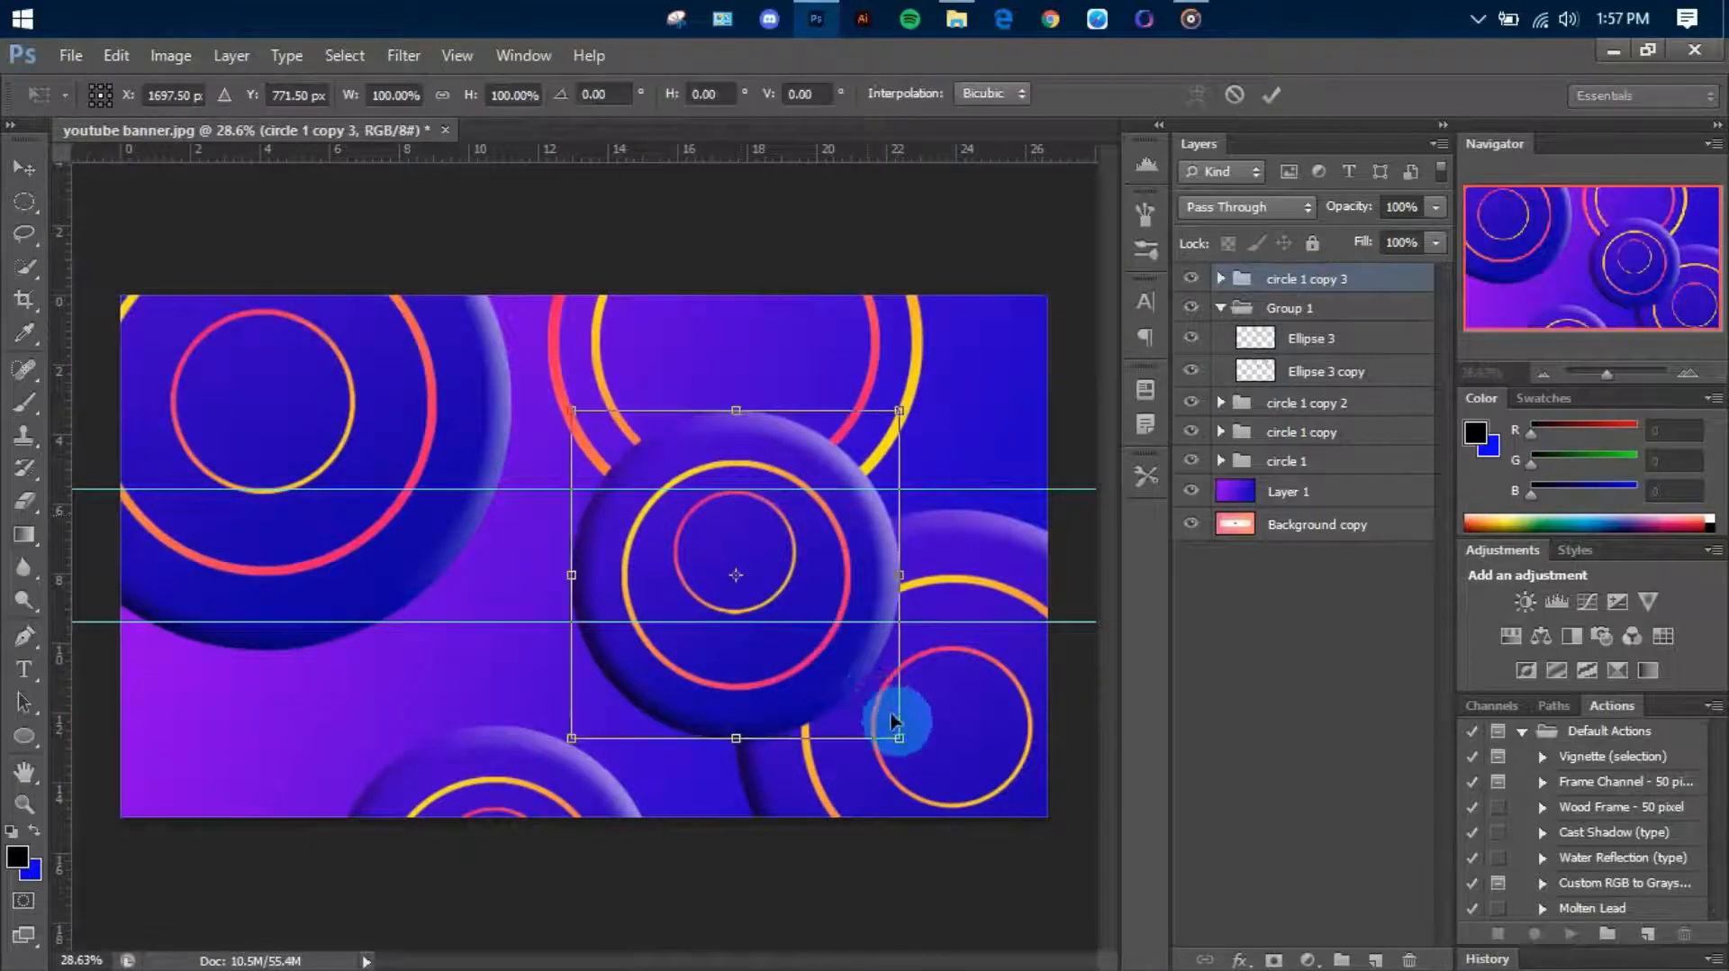
drag(894, 721, 744, 506)
scroll(712, 506, up, 3)
scroll(695, 515, down, 2)
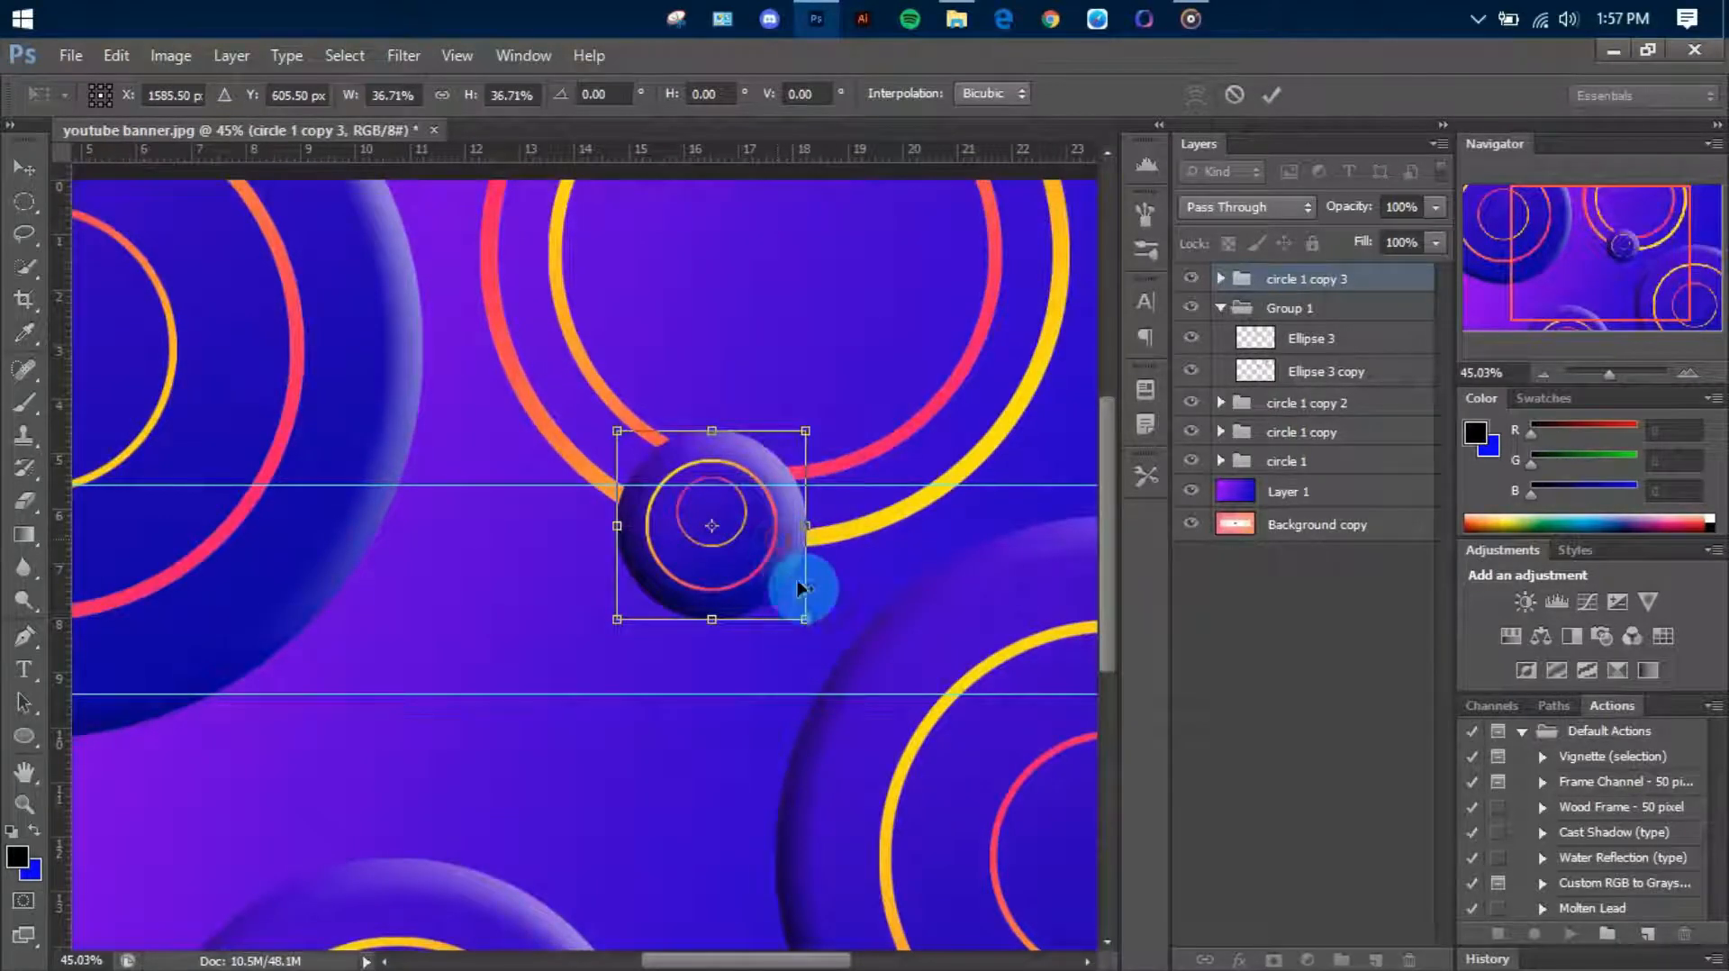
drag(808, 617, 759, 577)
key(Return)
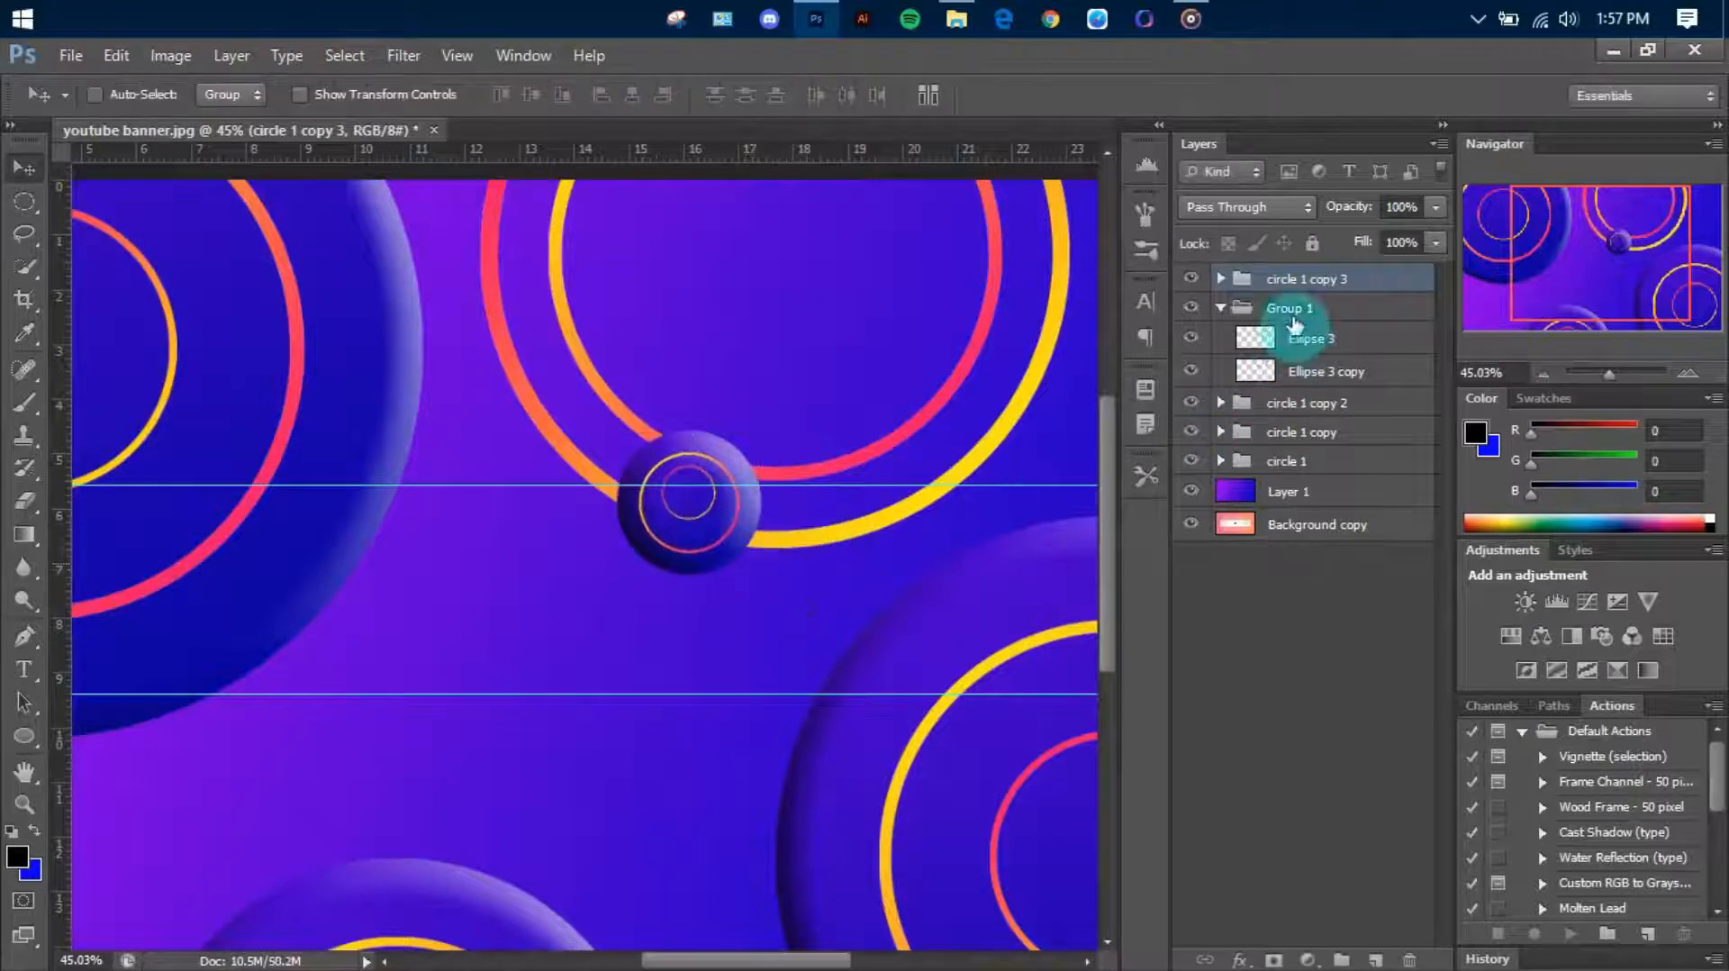
Align the vertical centers of the two ring layers, Ellipse 2 copy and Ellipse 2, inside the circle 1 copy 3 group
click(1221, 278)
click(1261, 323)
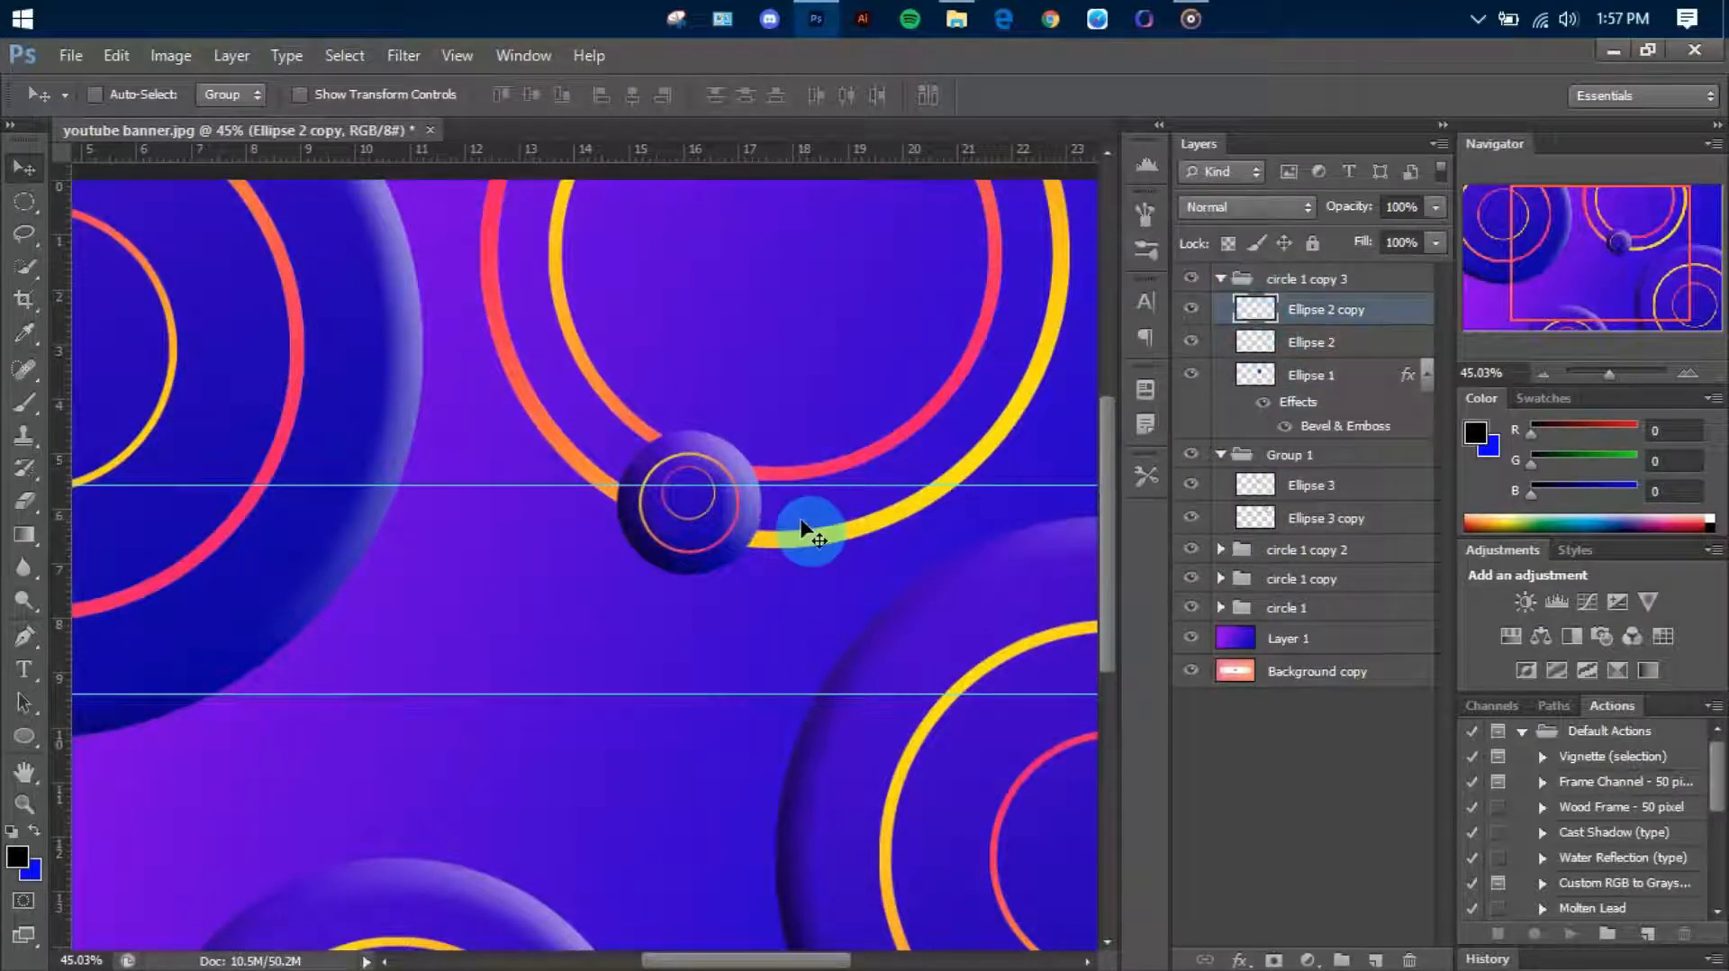
shift+click(1301, 341)
click(532, 94)
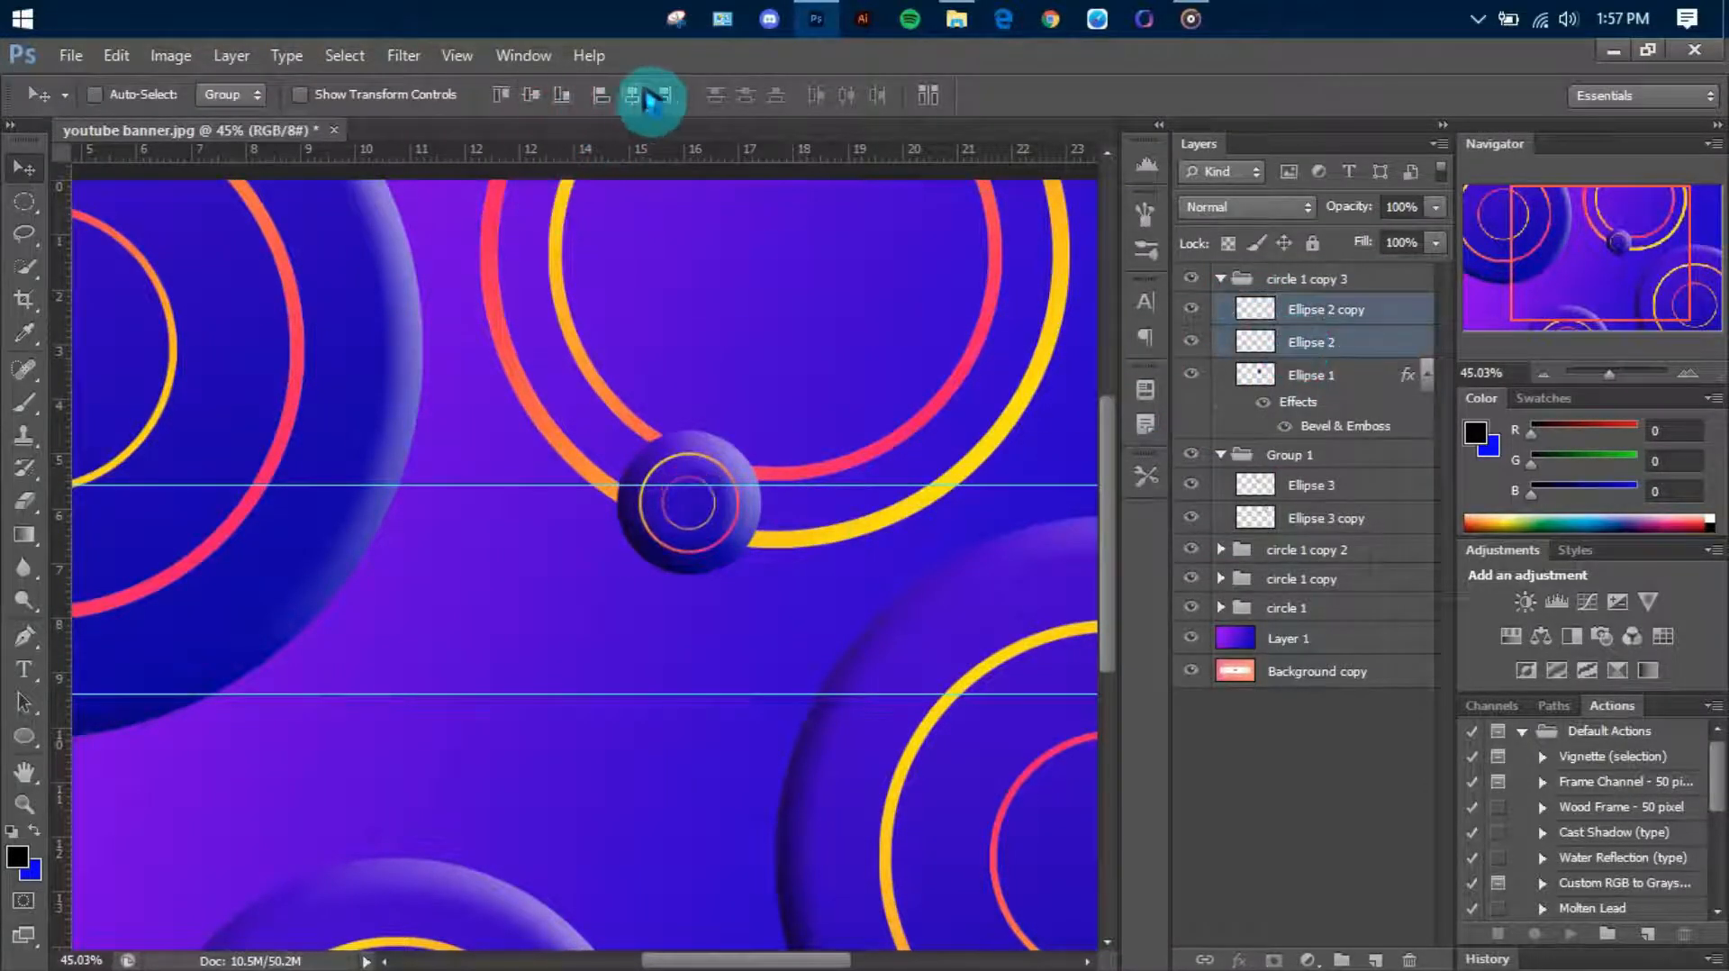
click(1324, 281)
click(1221, 278)
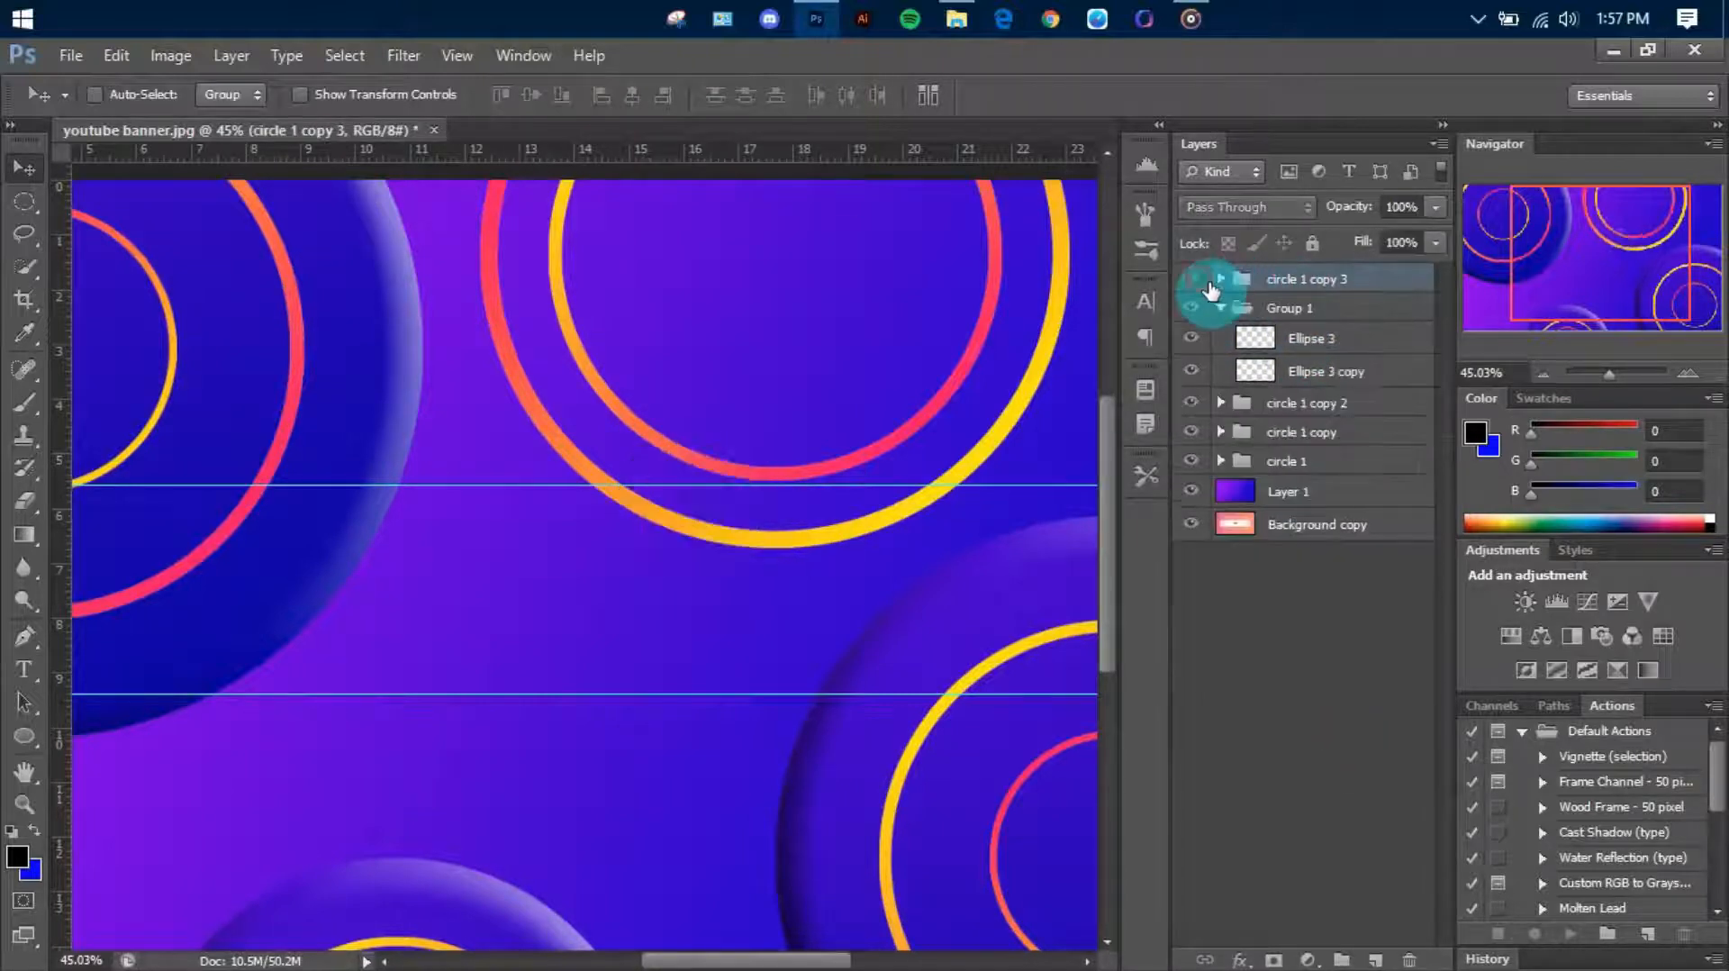
Scale the small circle 1 copy 3 group down further where it overlaps the outer gradient ring
mouse_move(837, 533)
mouse_down()
mouse_move(821, 557)
mouse_move(851, 560)
mouse_up()
key(ctrl+t)
scroll(783, 580, up, 5)
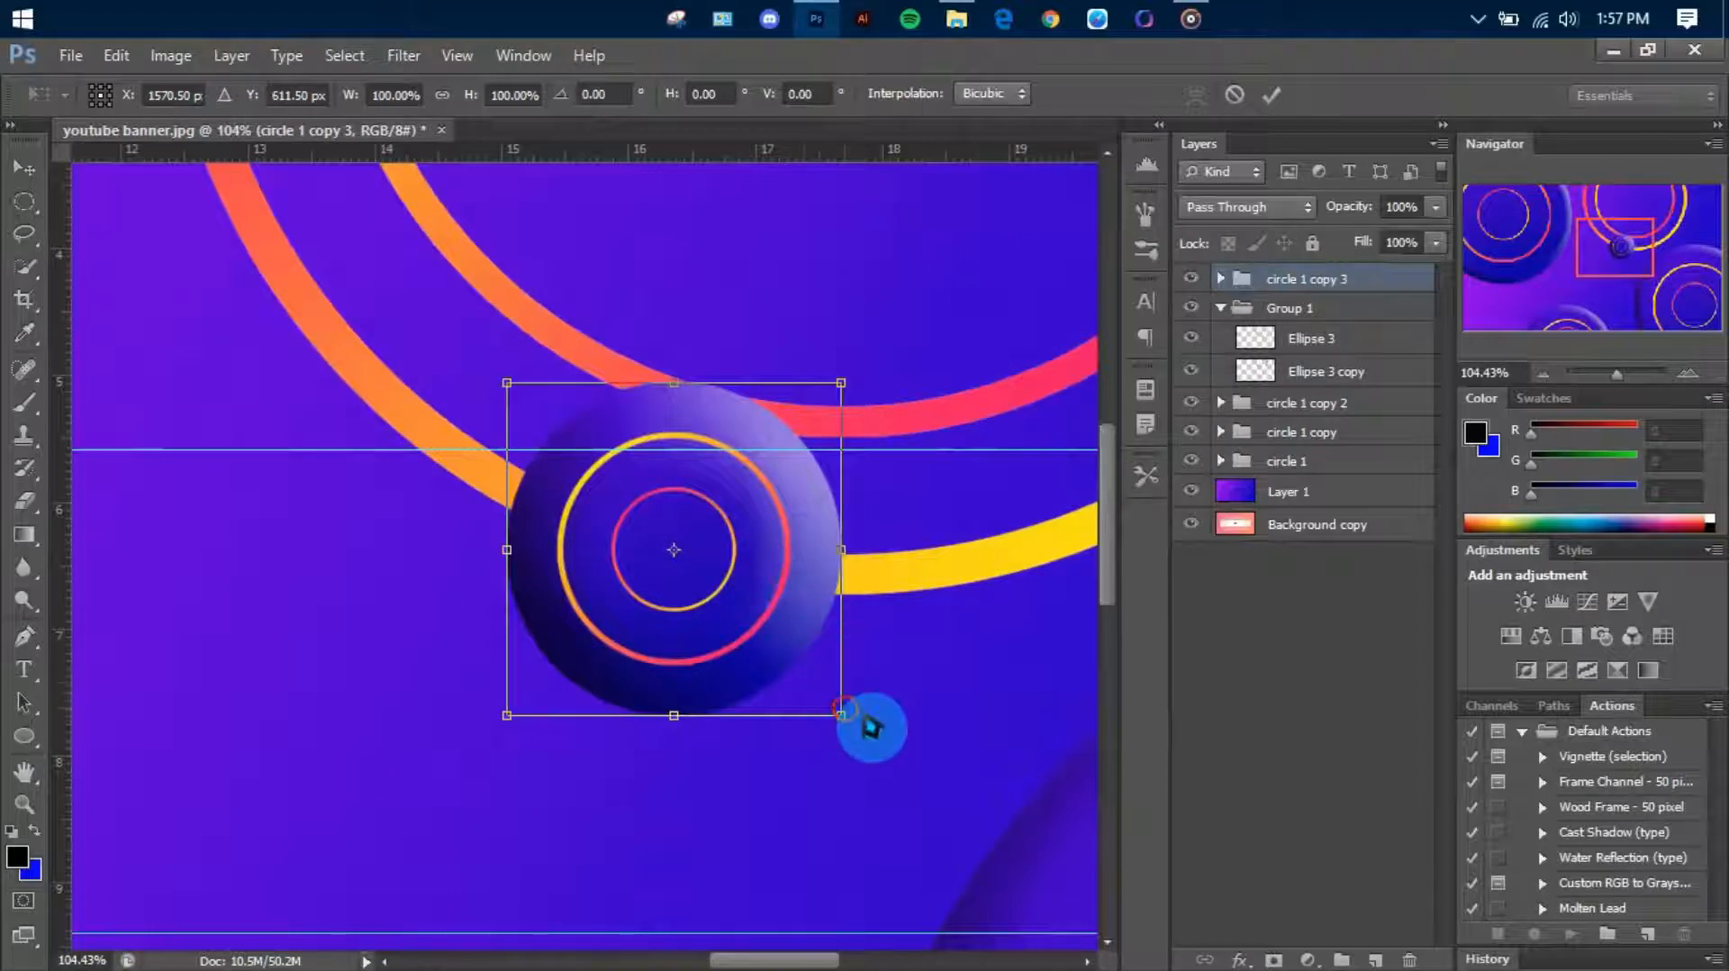
drag(845, 711, 765, 646)
key(Return)
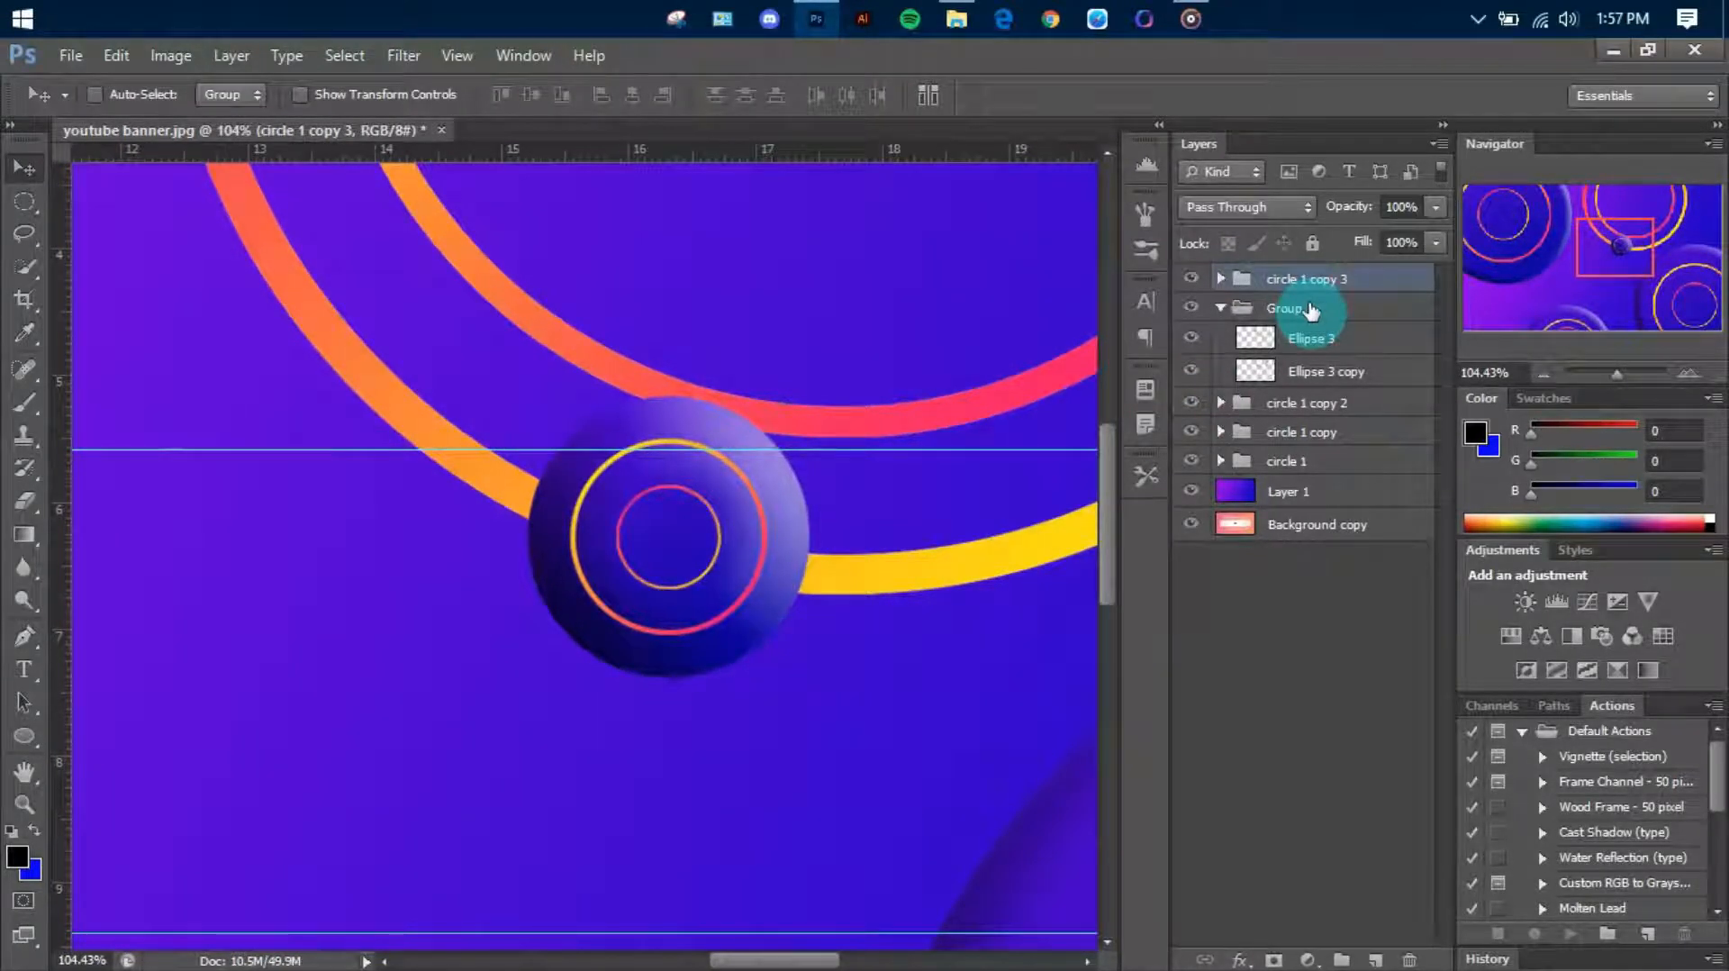
Move the inner ring layer Ellipse 3 copy out of Group 1 to above circle 1 copy 3 in the layer stack
click(1268, 346)
click(1193, 342)
click(1194, 342)
click(1196, 371)
click(1196, 373)
click(1266, 372)
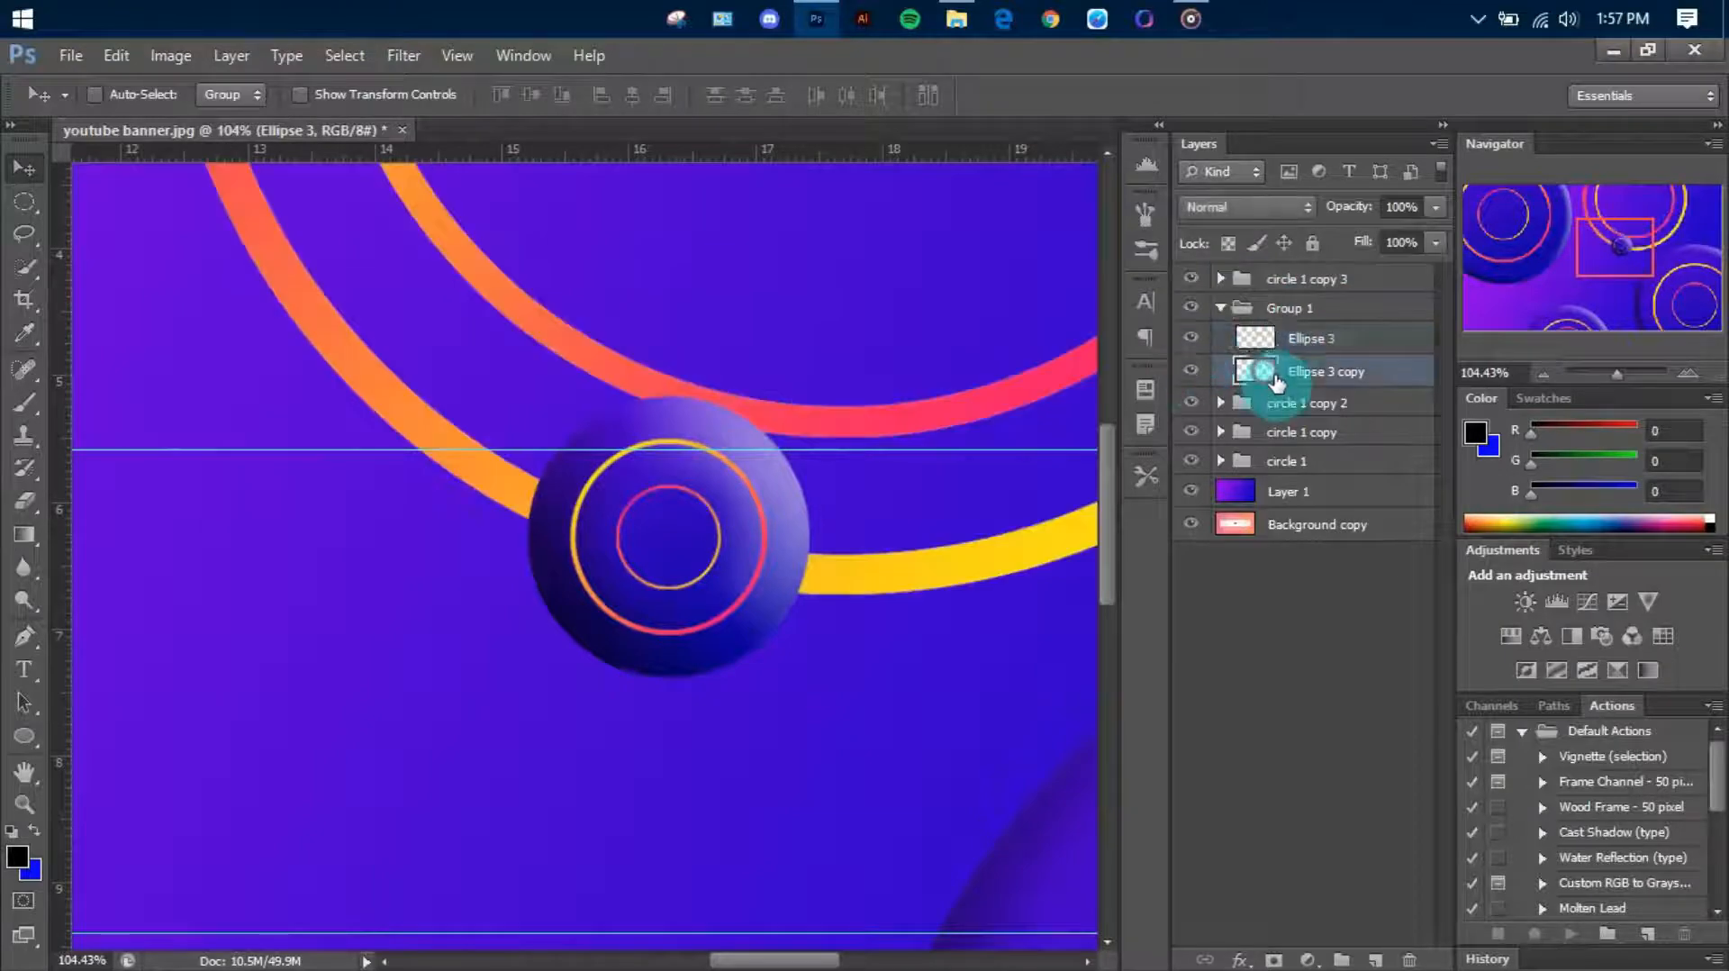
drag(1277, 383, 1303, 272)
scroll(643, 604, down, 5)
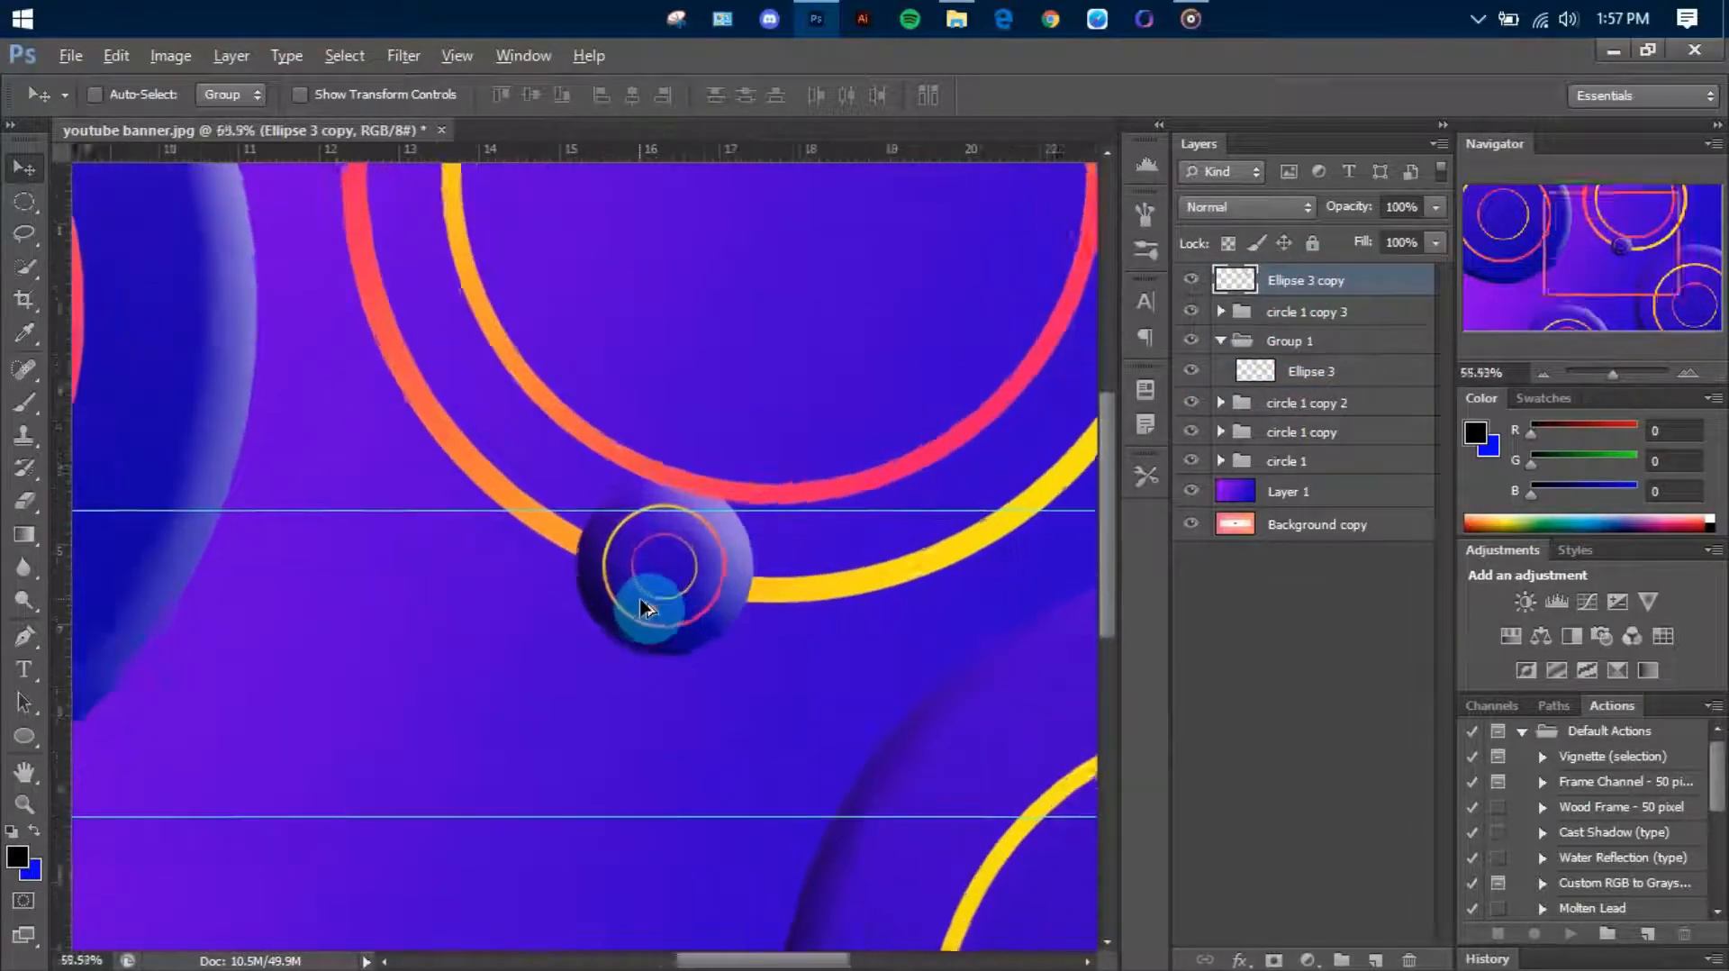
scroll(643, 602, down, 4)
Fine-tune the small circle 1 copy 3 group's position on the outer ring, just beneath the inner ring
click(1247, 312)
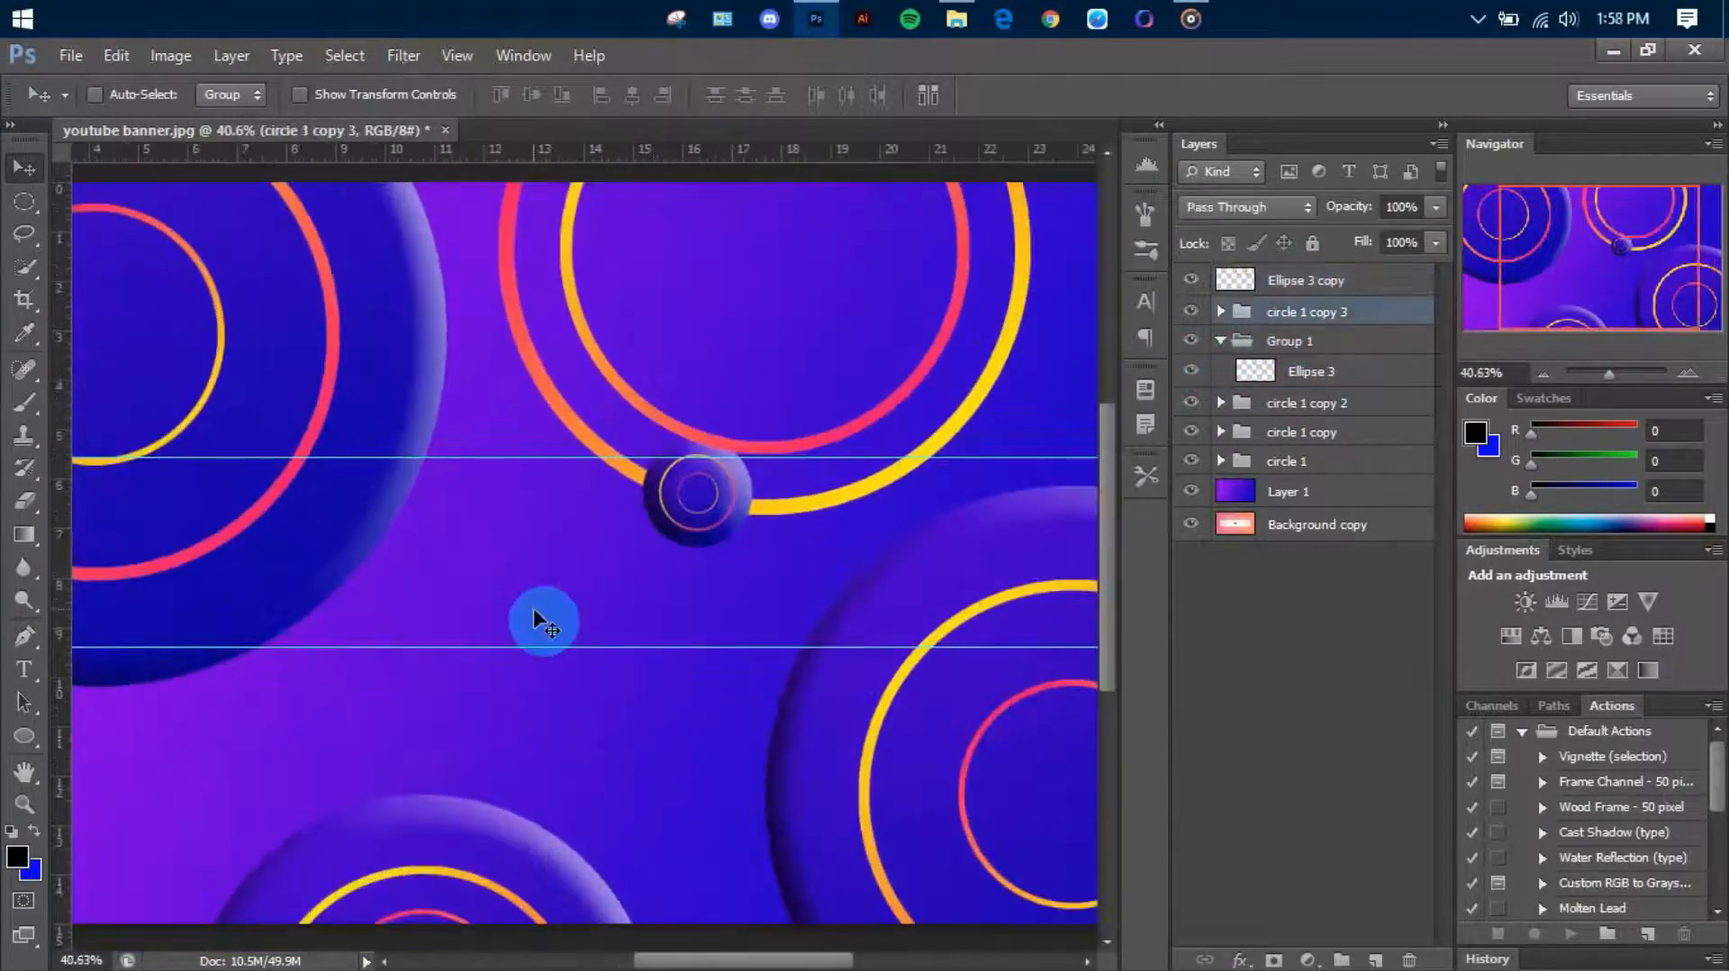
drag(534, 611, 737, 480)
scroll(753, 543, up, 4)
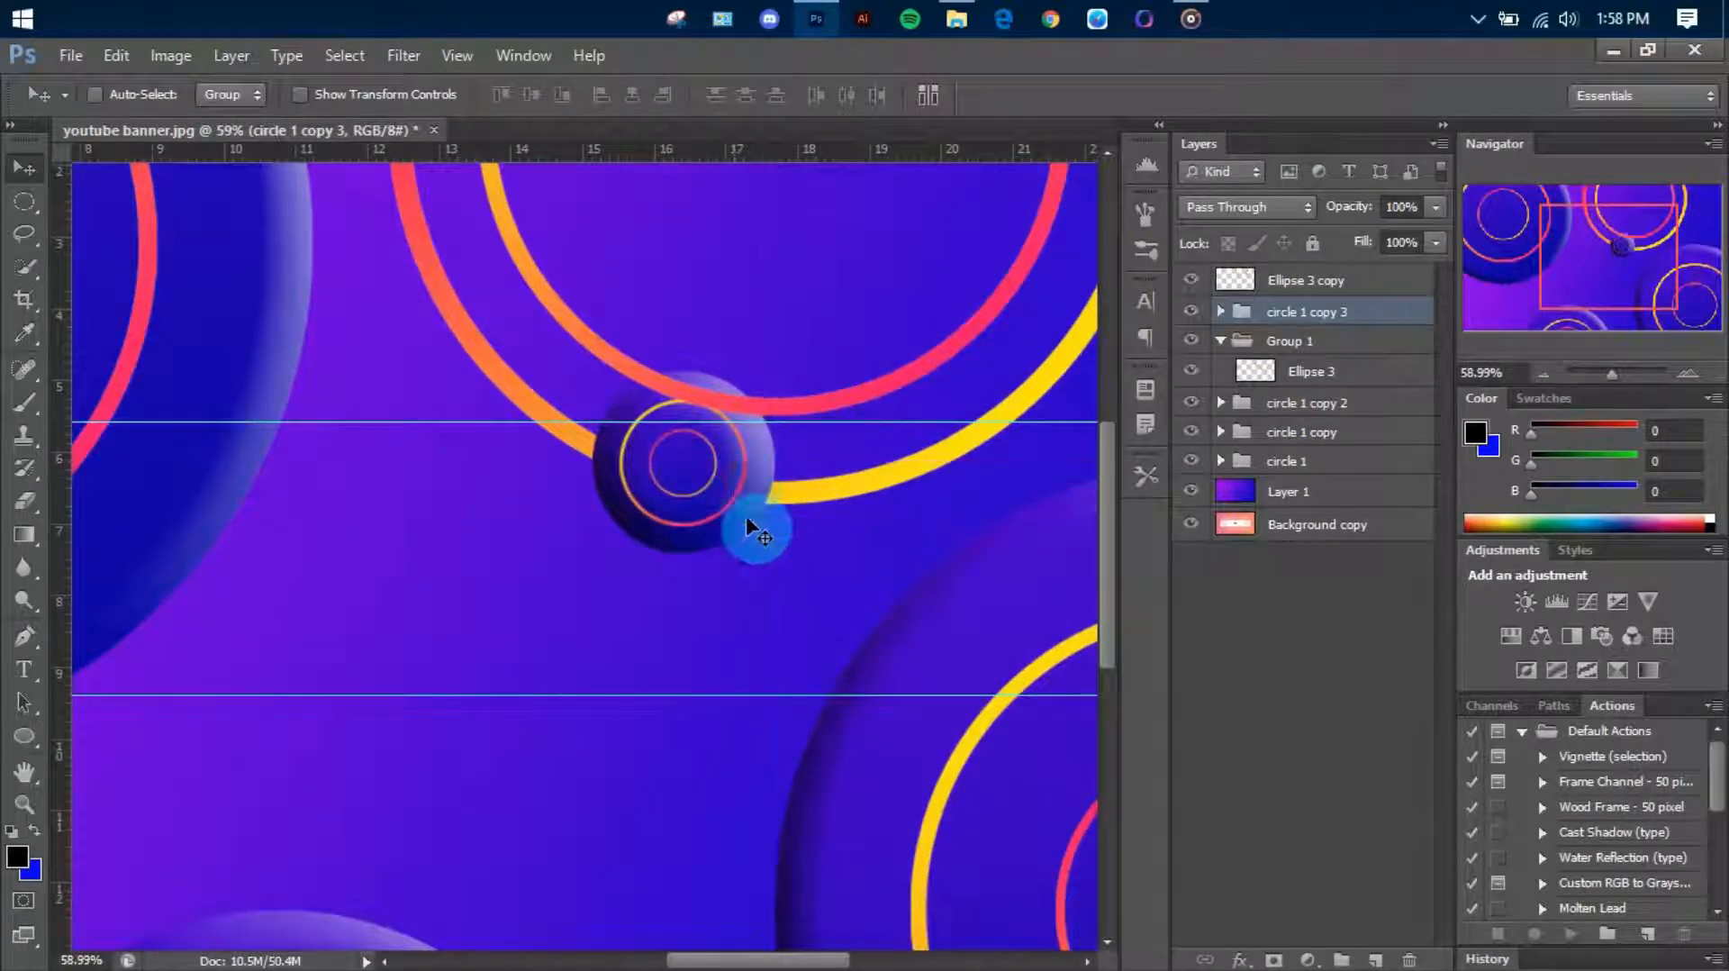
scroll(737, 524, down, 8)
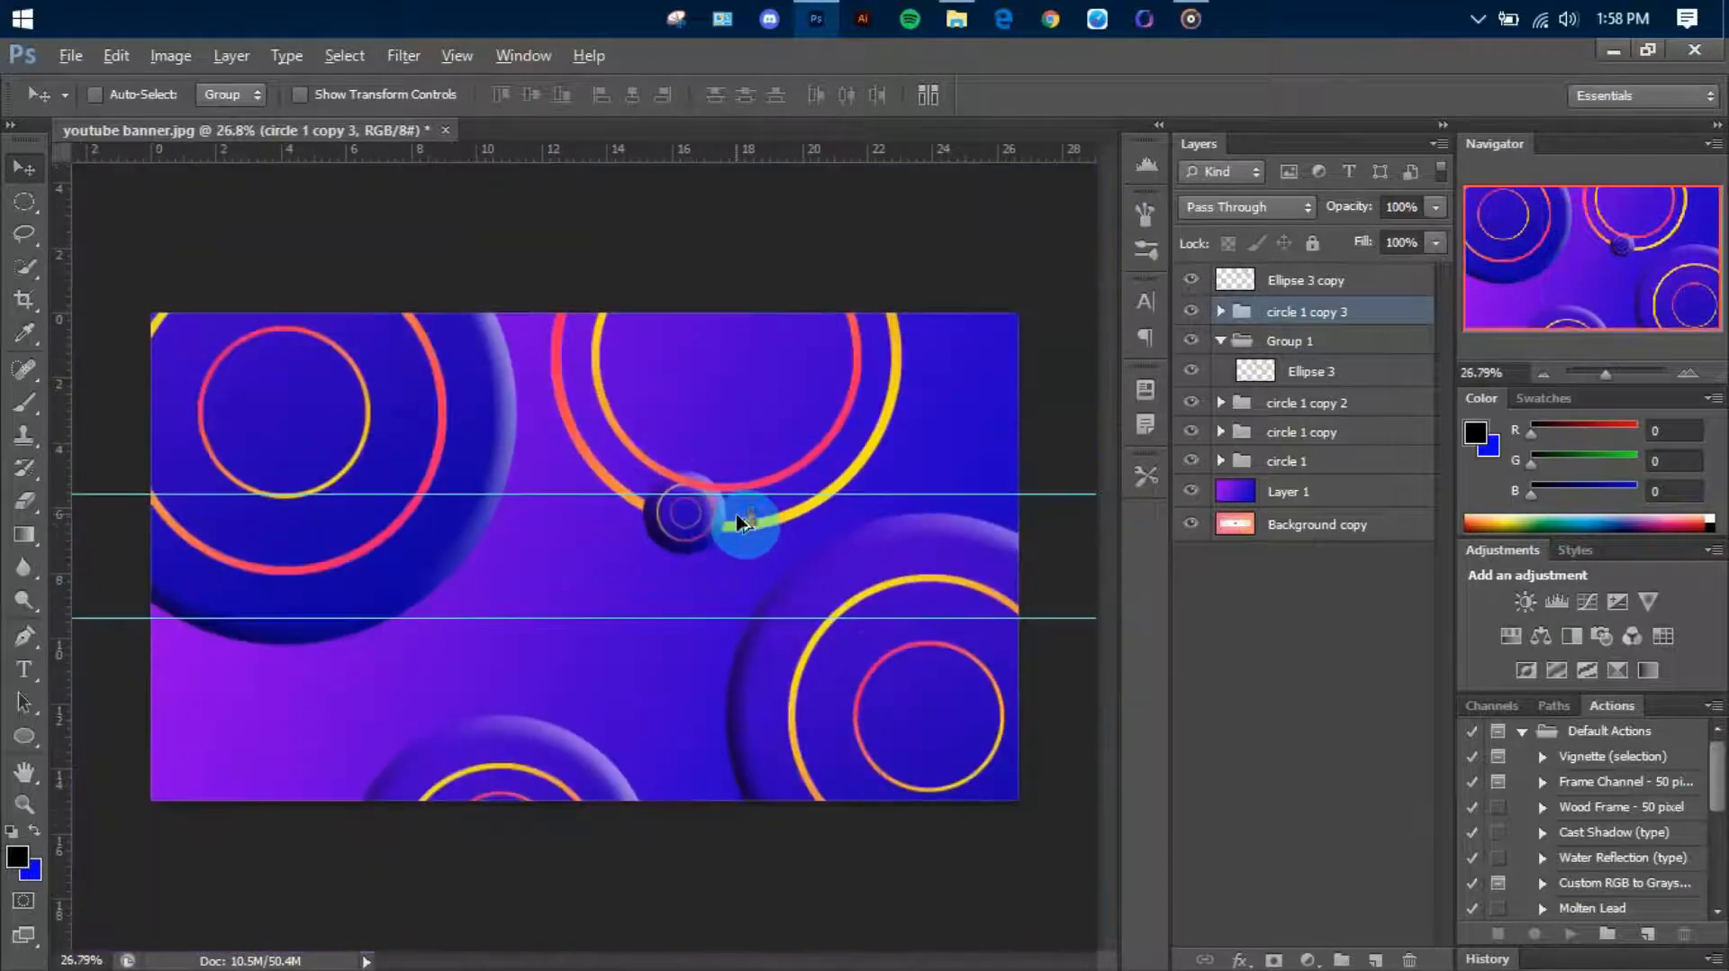
scroll(738, 525, up, 9)
mouse_move(703, 533)
mouse_down()
mouse_move(682, 547)
mouse_move(705, 542)
mouse_up()
scroll(705, 542, down, 7)
scroll(711, 547, up, 1)
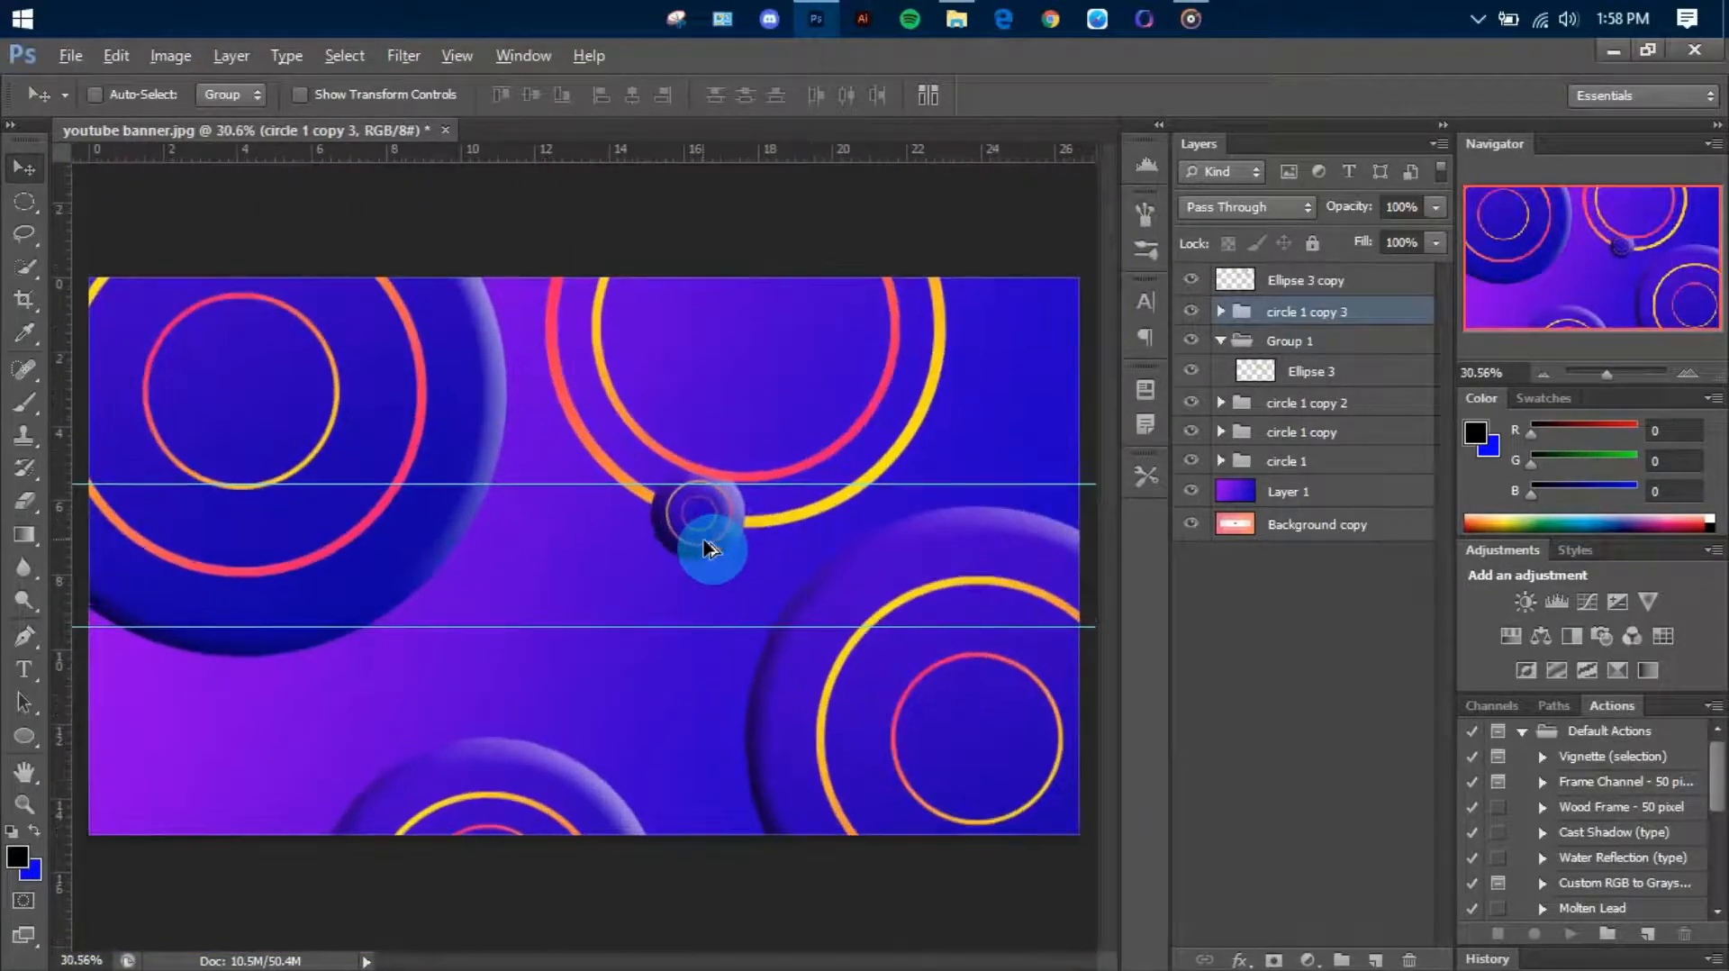
Put Ellipse 3 copy, circle 1 copy 3 and Group 1 together into a new layer group, and collapse it
click(1303, 283)
click(1291, 344)
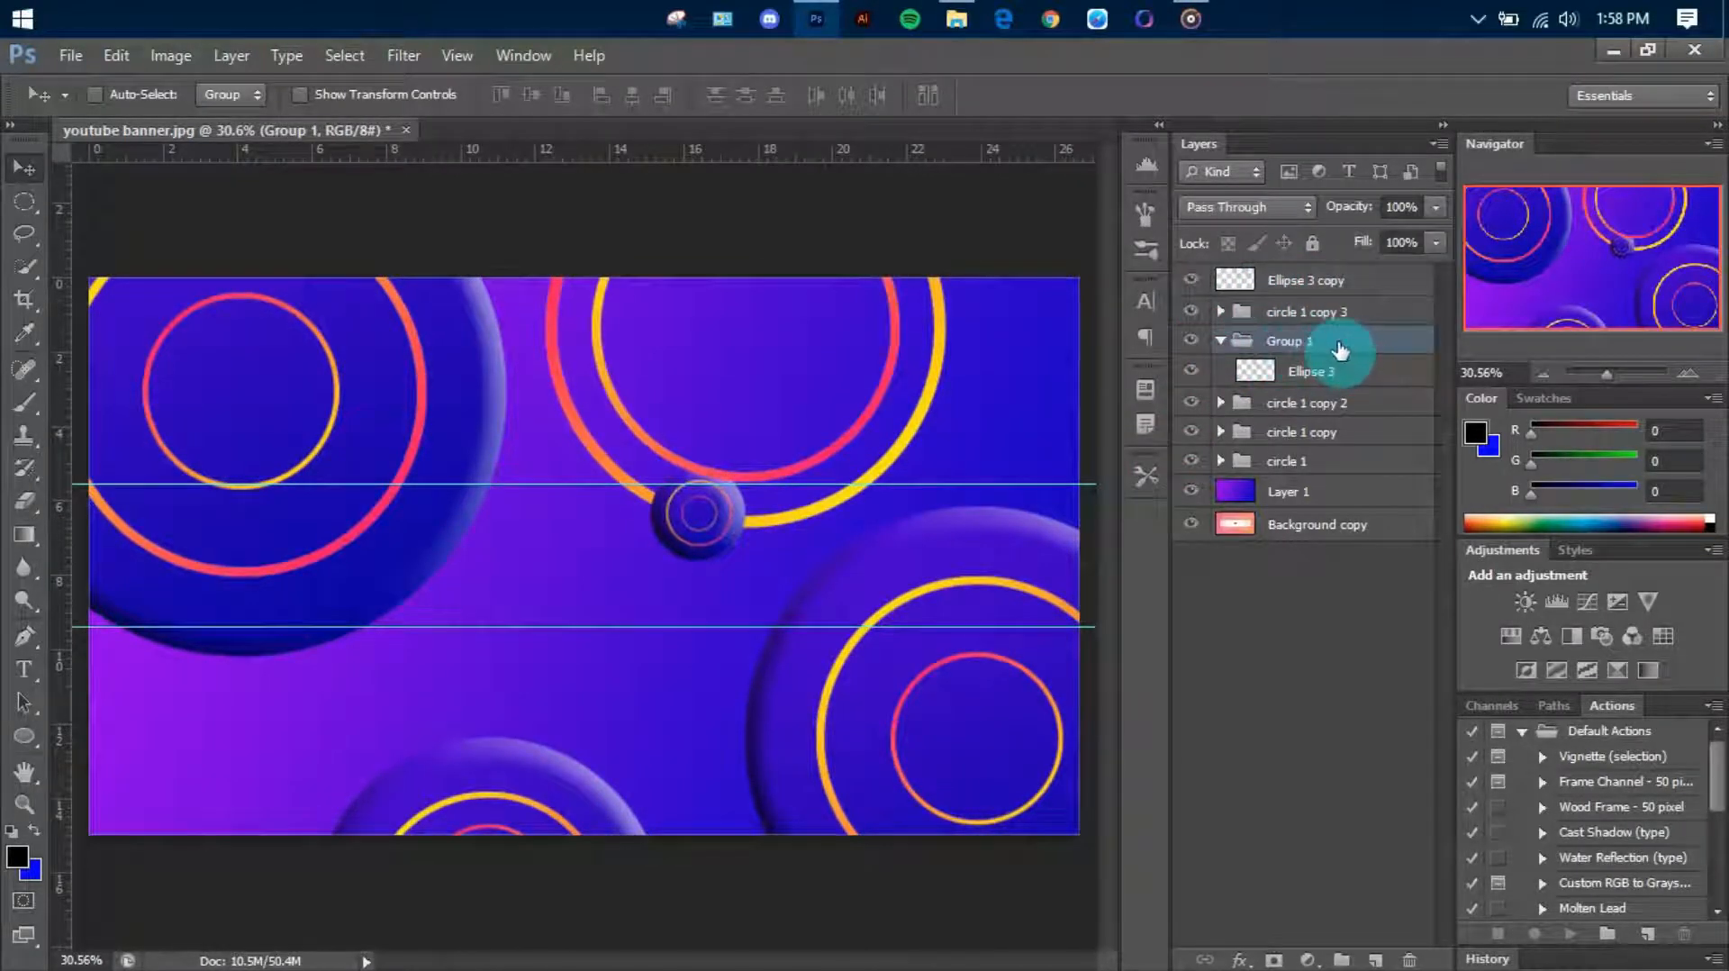
click(1342, 959)
drag(1382, 280, 1319, 285)
shift+click(1379, 367)
click(1319, 285)
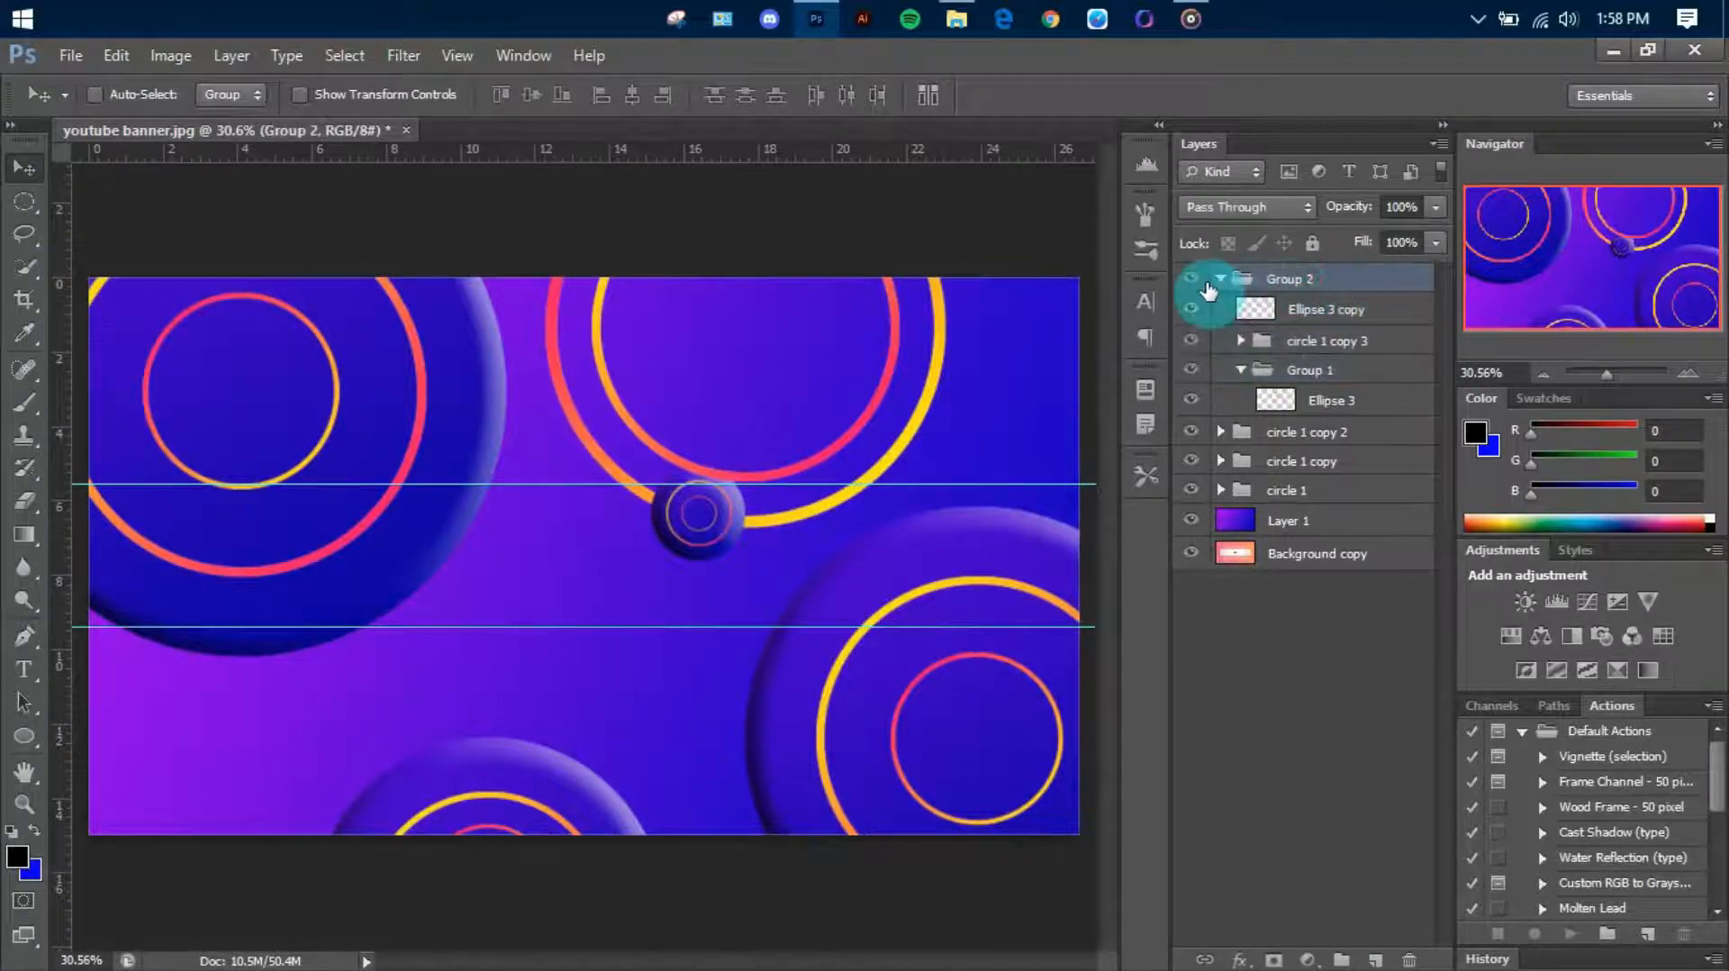
click(1223, 280)
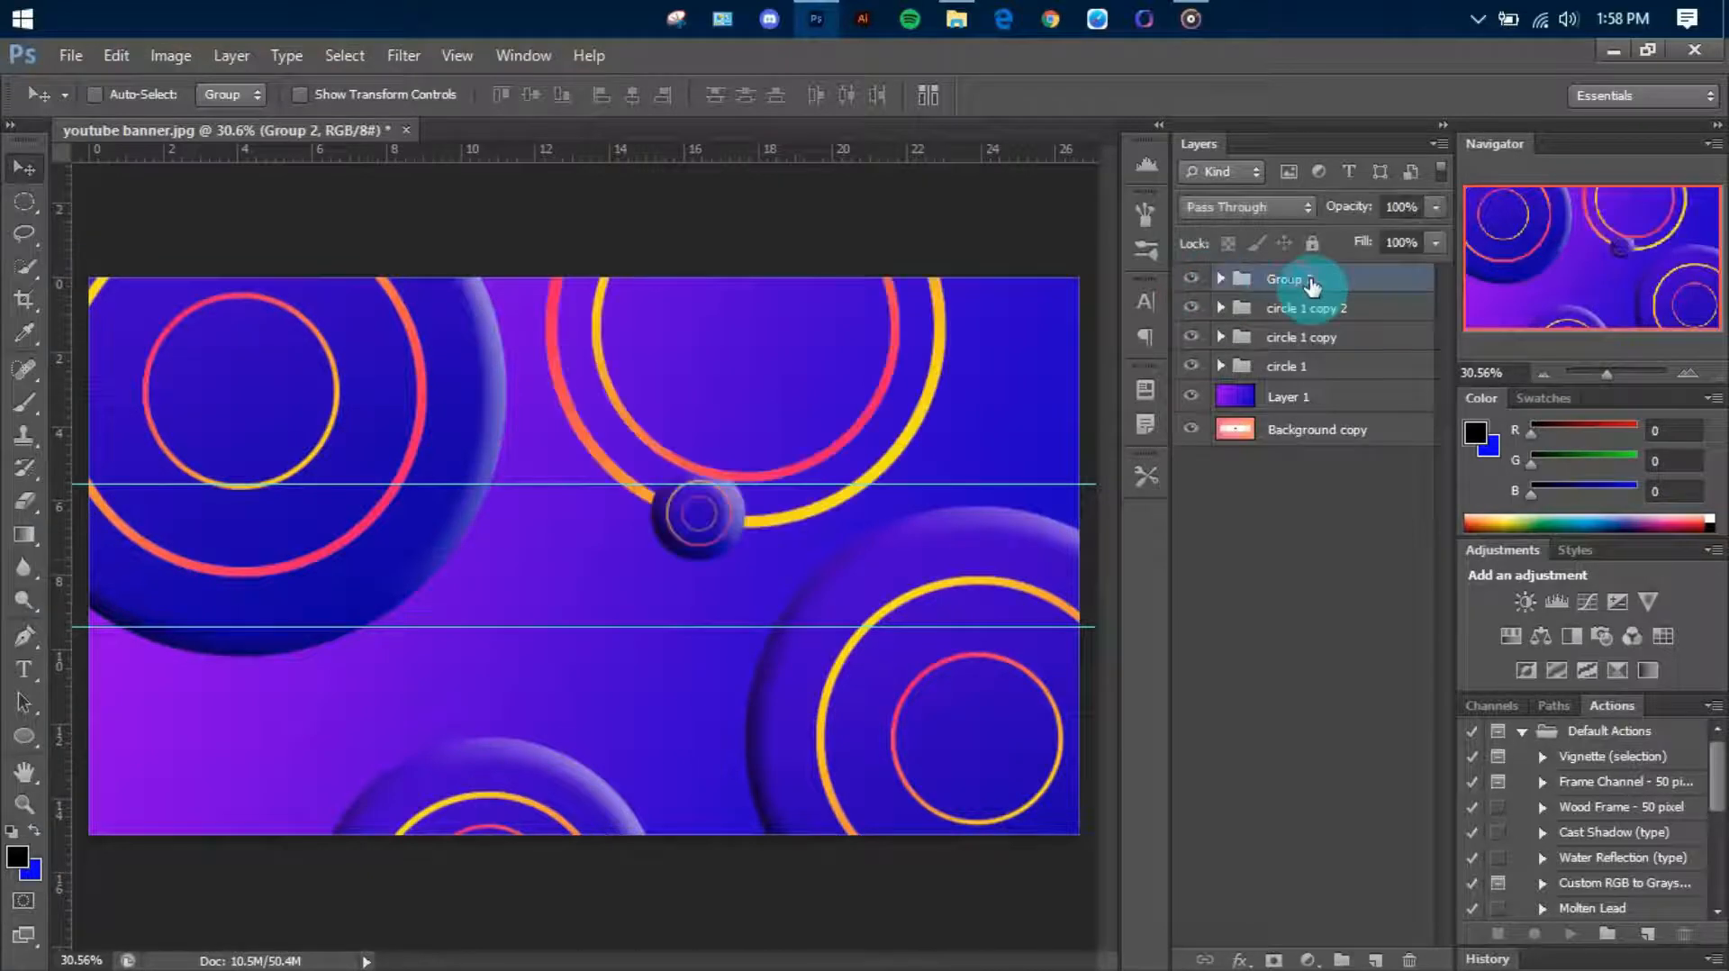
Duplicate Group 2 and move the copy to the canvas's lower-left corner so its rings are partly cut off
key(ctrl+j)
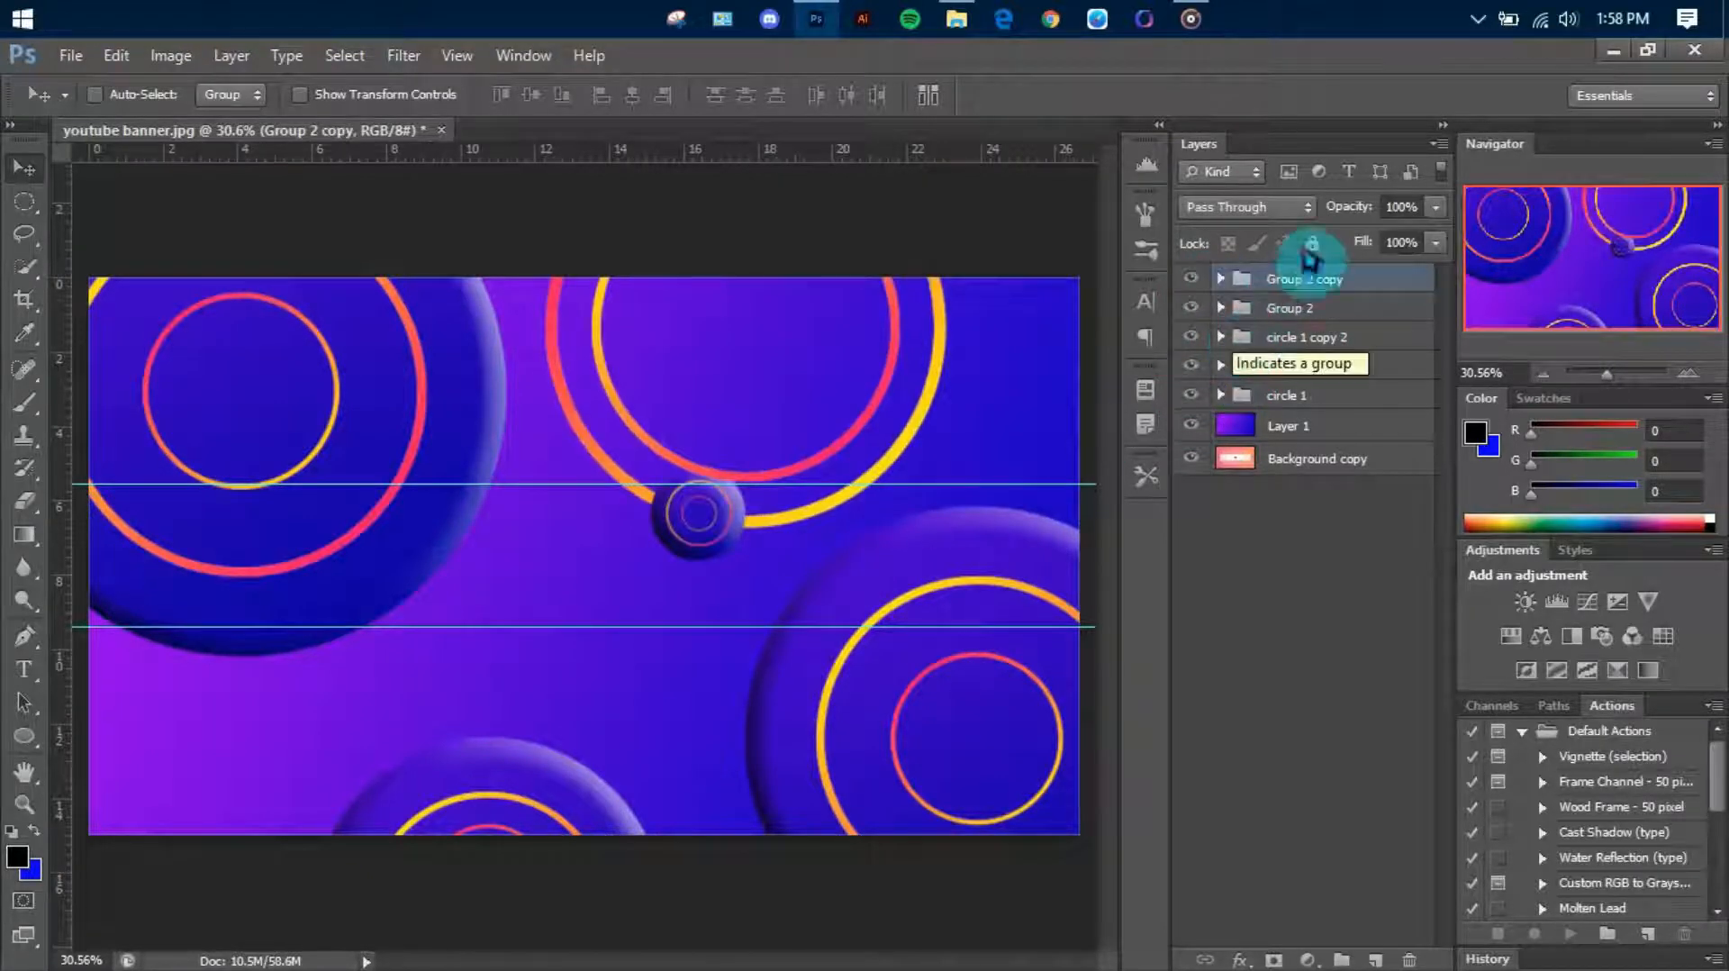
drag(717, 539, 255, 873)
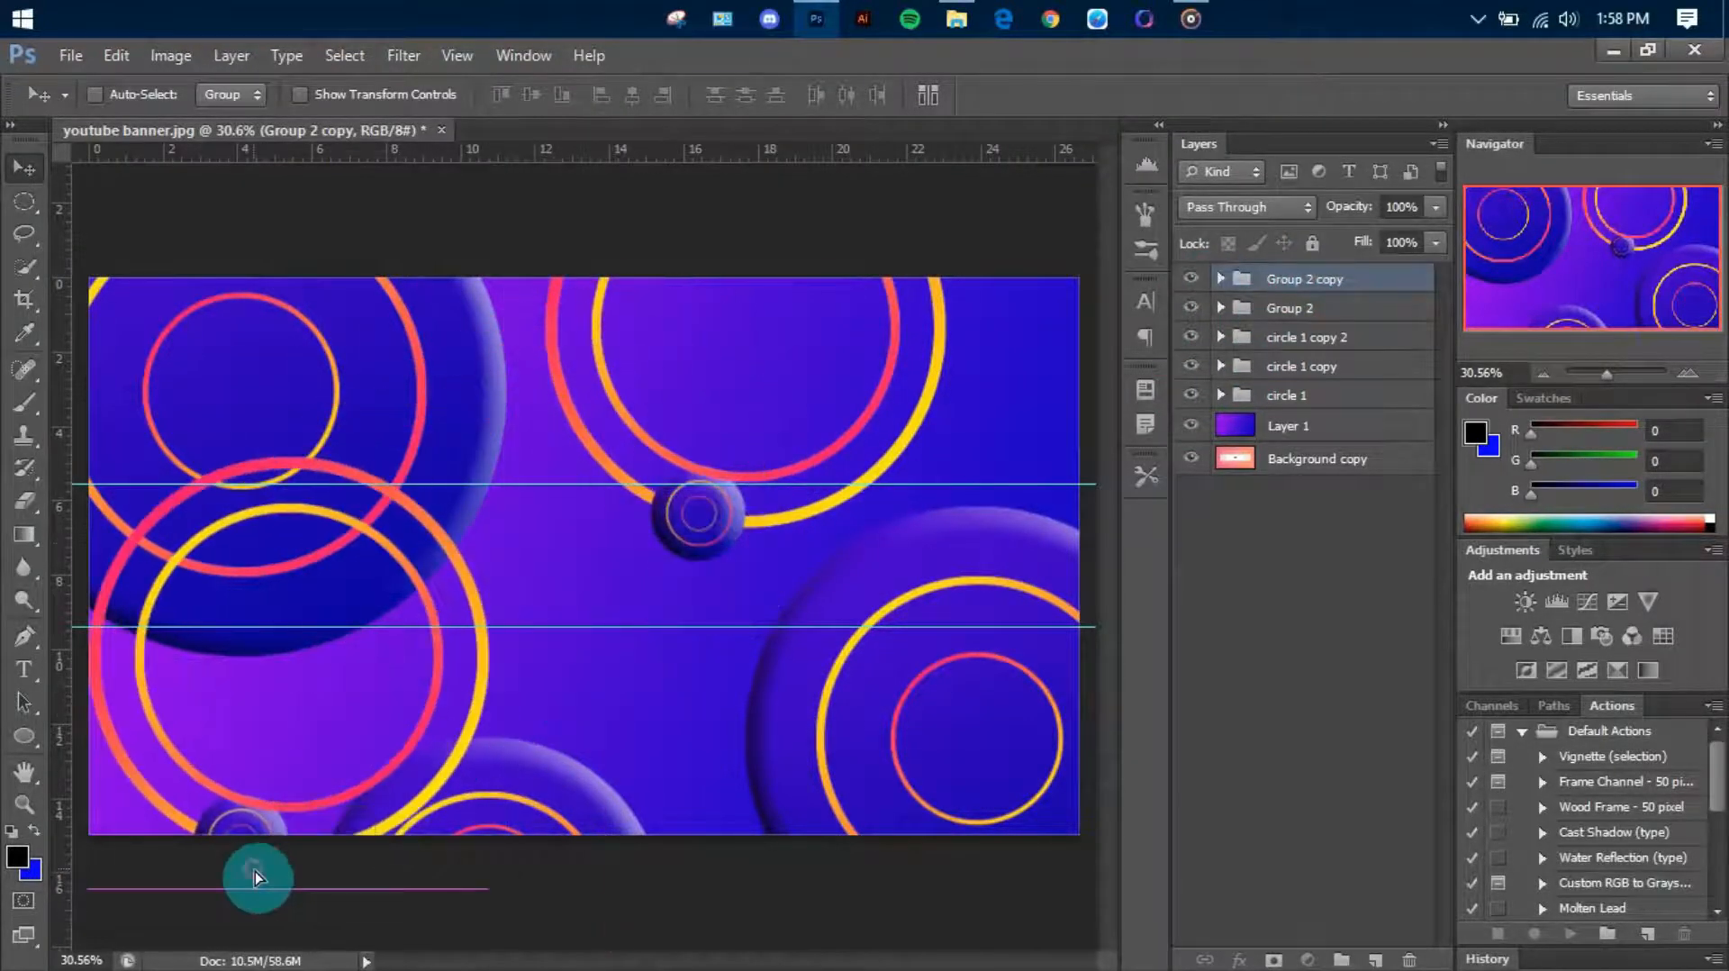
drag(506, 565, 285, 792)
scroll(506, 768, down, 2)
scroll(515, 763, up, 2)
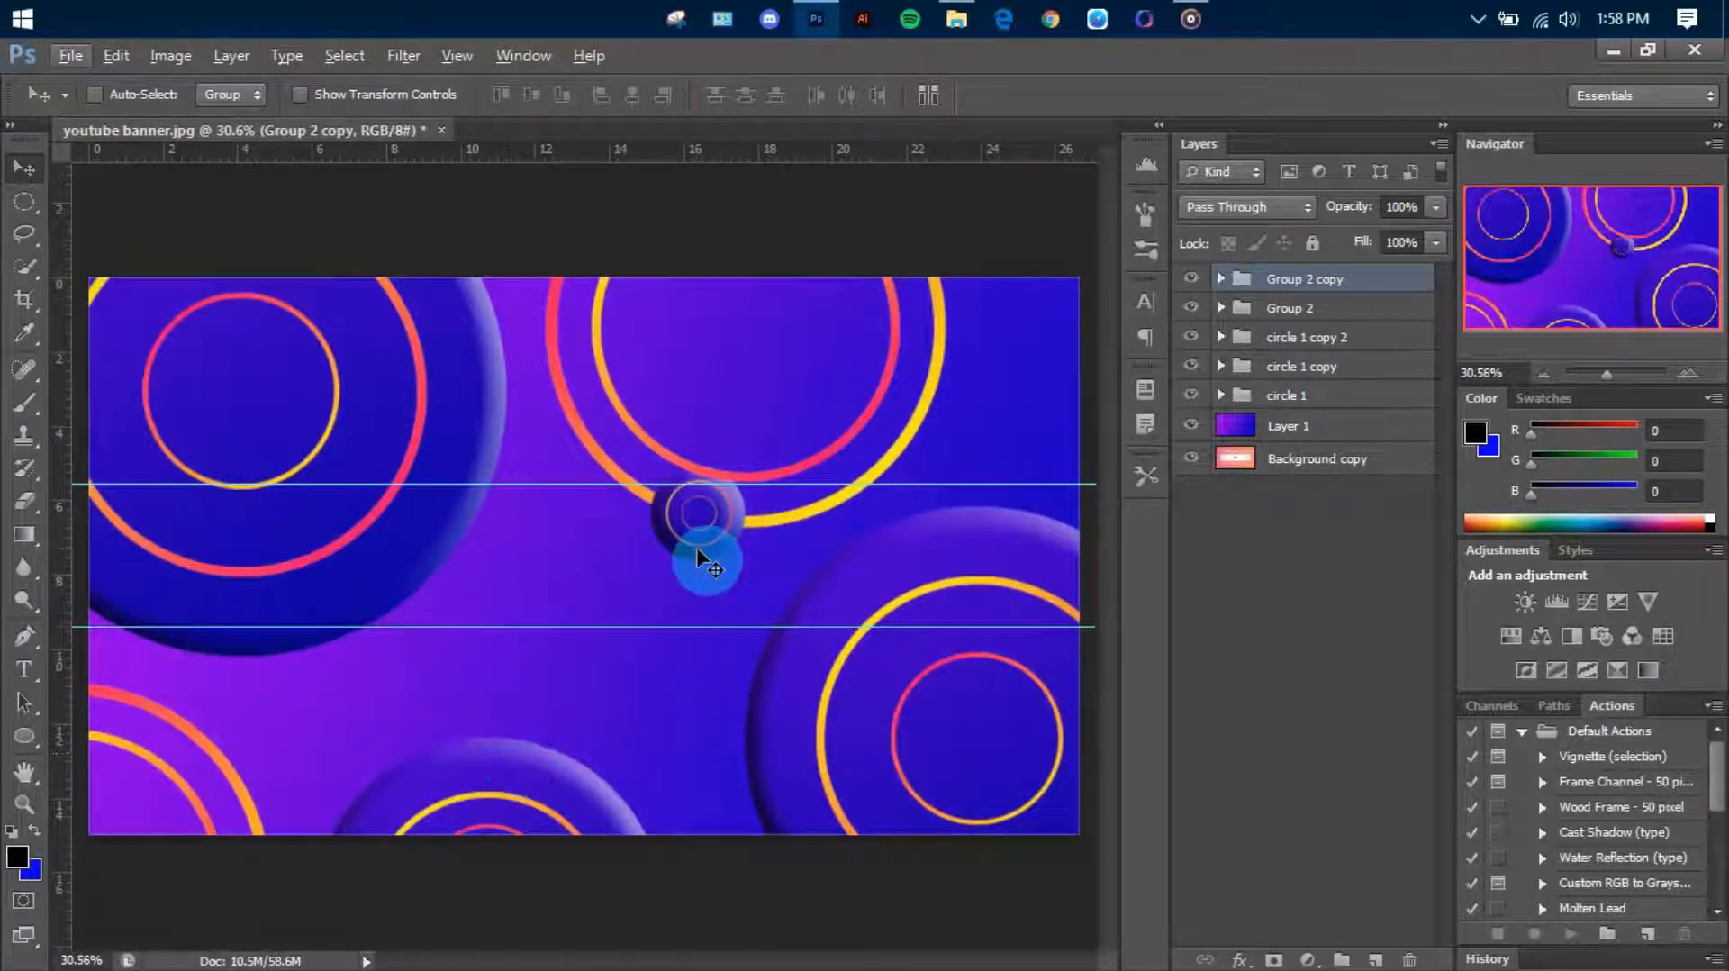
scroll(746, 603, up, 1)
scroll(746, 605, down, 3)
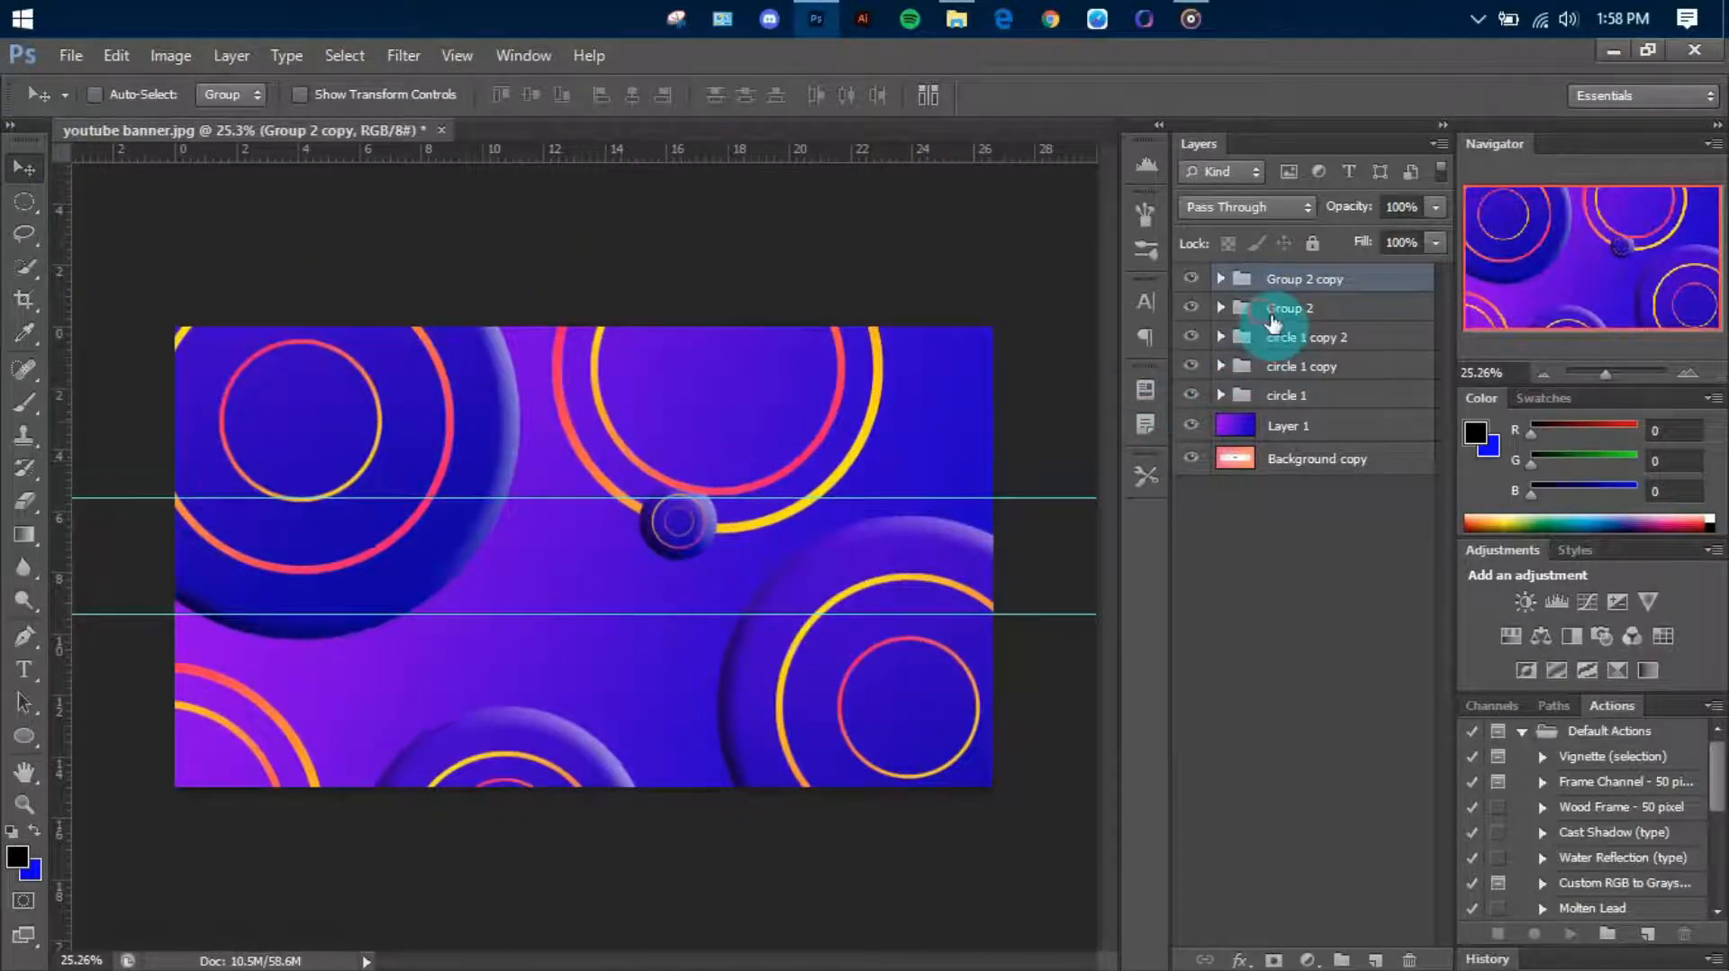
Scale Group 2 up to about 108.5% and reposition it at the canvas's upper edge
click(1271, 316)
click(1192, 309)
click(1192, 308)
drag(812, 395, 815, 395)
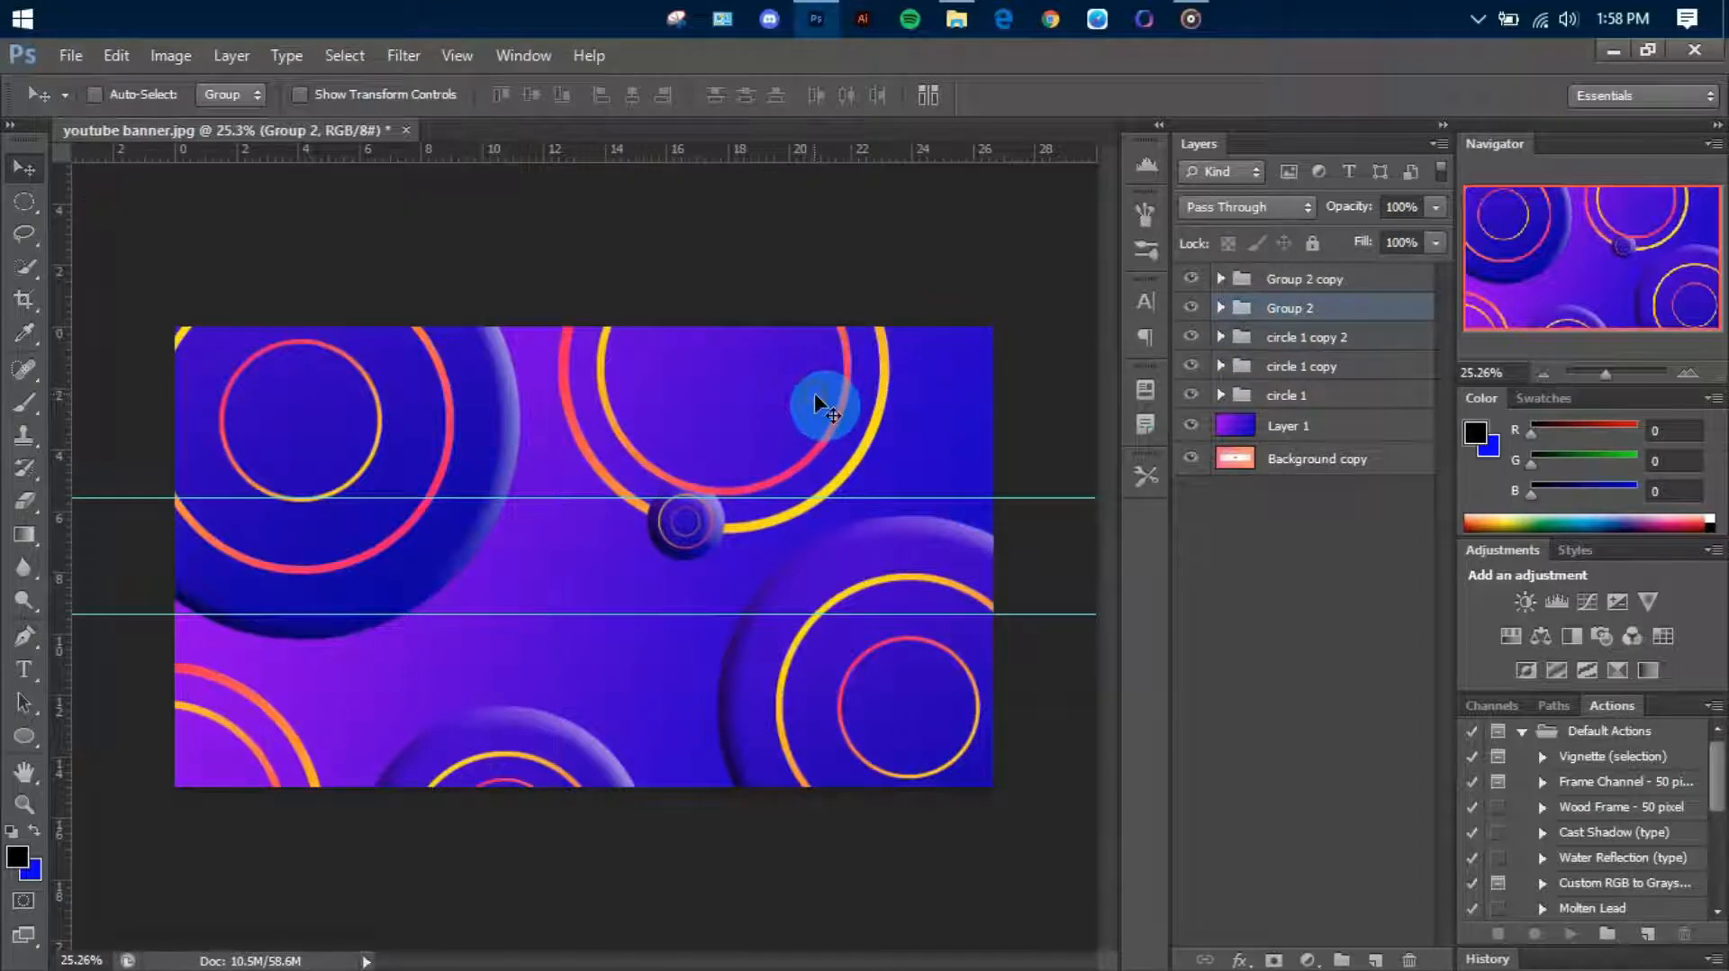
key(ctrl+t)
drag(560, 561, 529, 590)
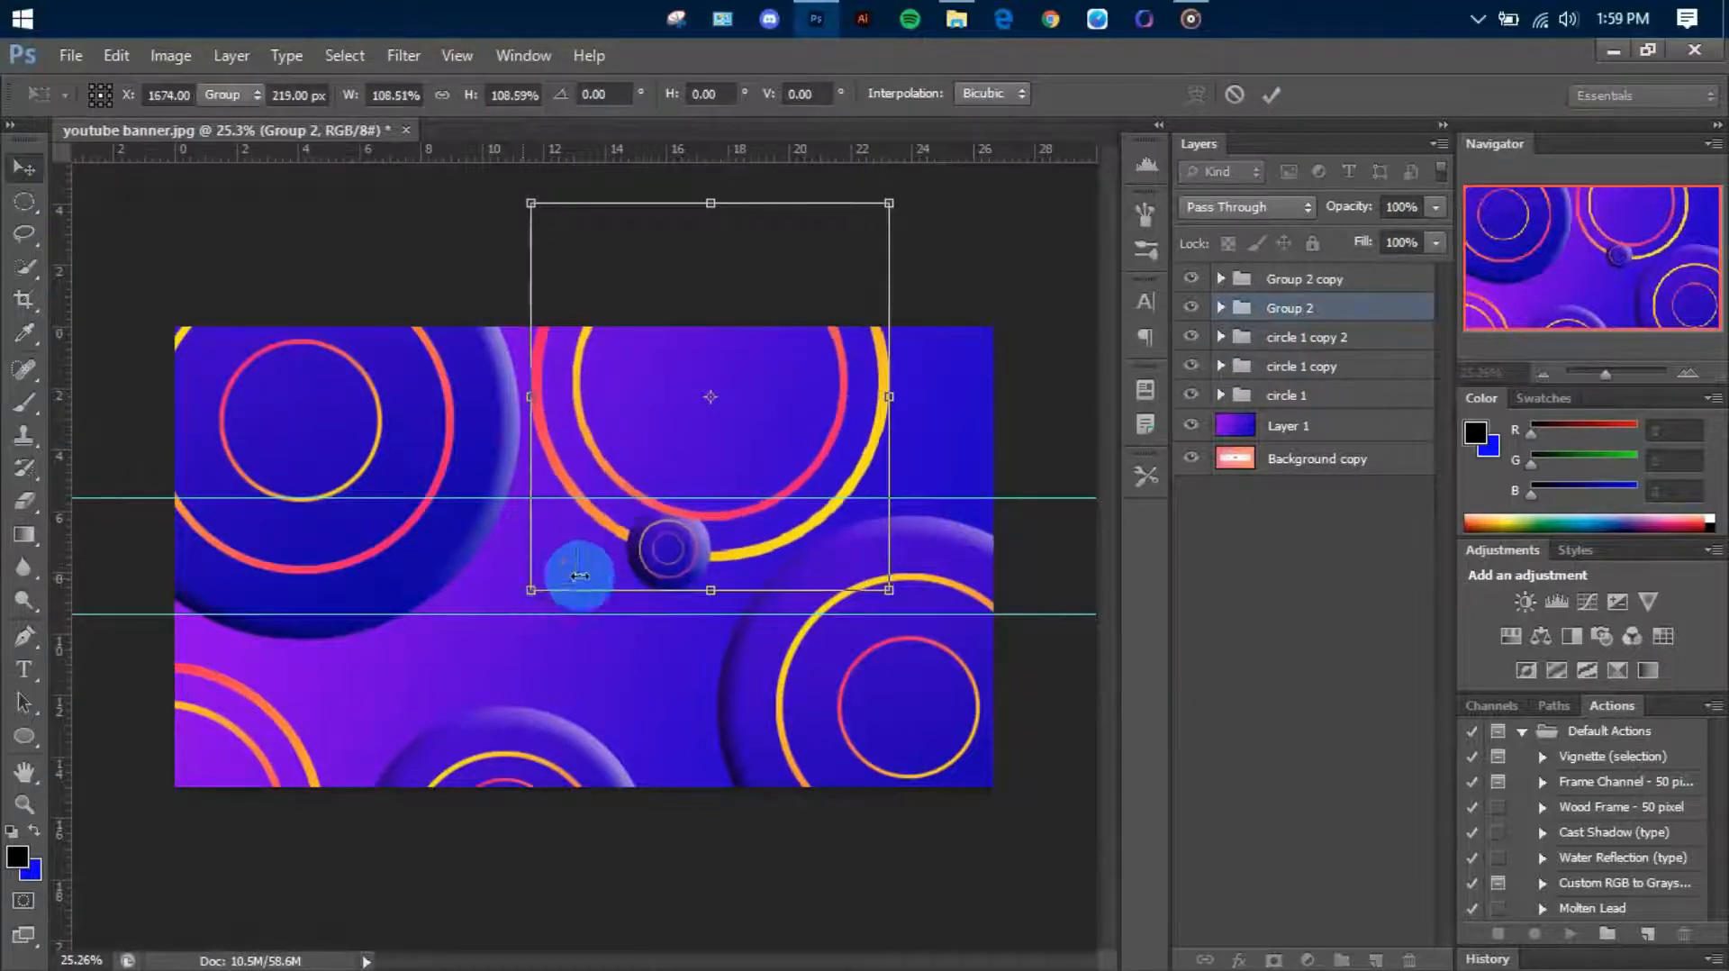
key(Return)
drag(864, 490, 838, 469)
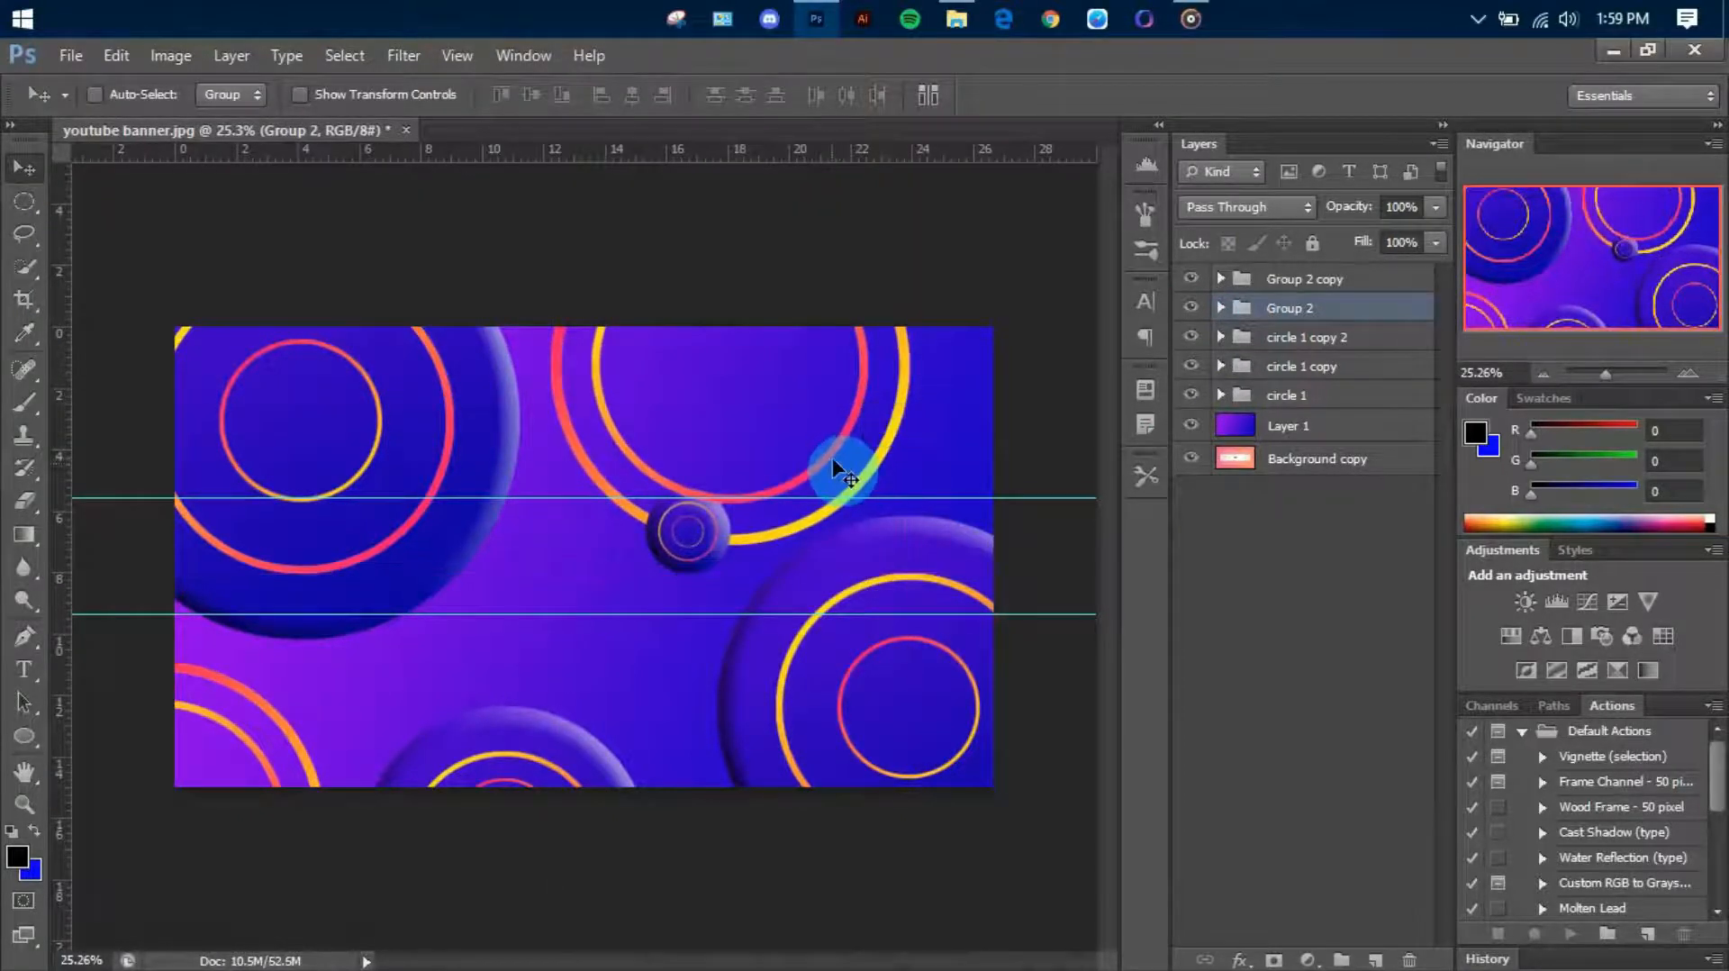
scroll(492, 692, down, 2)
scroll(492, 692, up, 2)
Move the circle 1 copy 2 group right and slightly up along the canvas's lower edge
mouse_move(1198, 340)
mouse_down()
mouse_move(1202, 359)
mouse_move(1196, 342)
mouse_up()
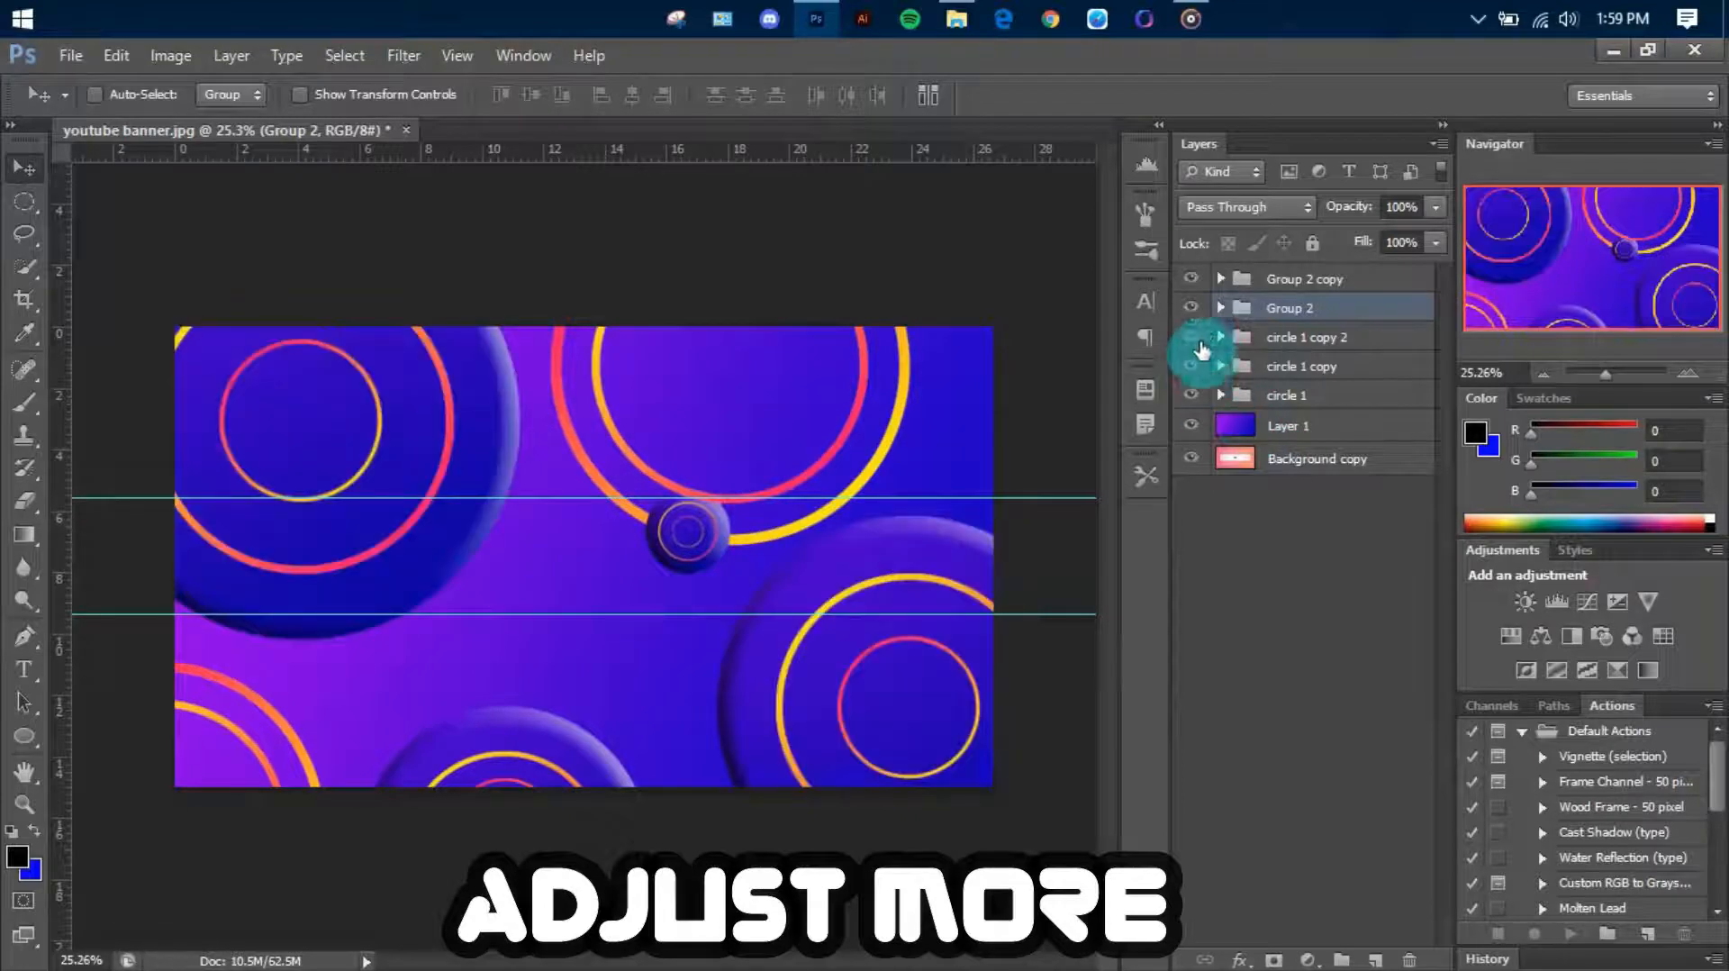
click(1279, 337)
mouse_move(683, 759)
mouse_down()
mouse_move(687, 724)
mouse_move(657, 763)
mouse_up()
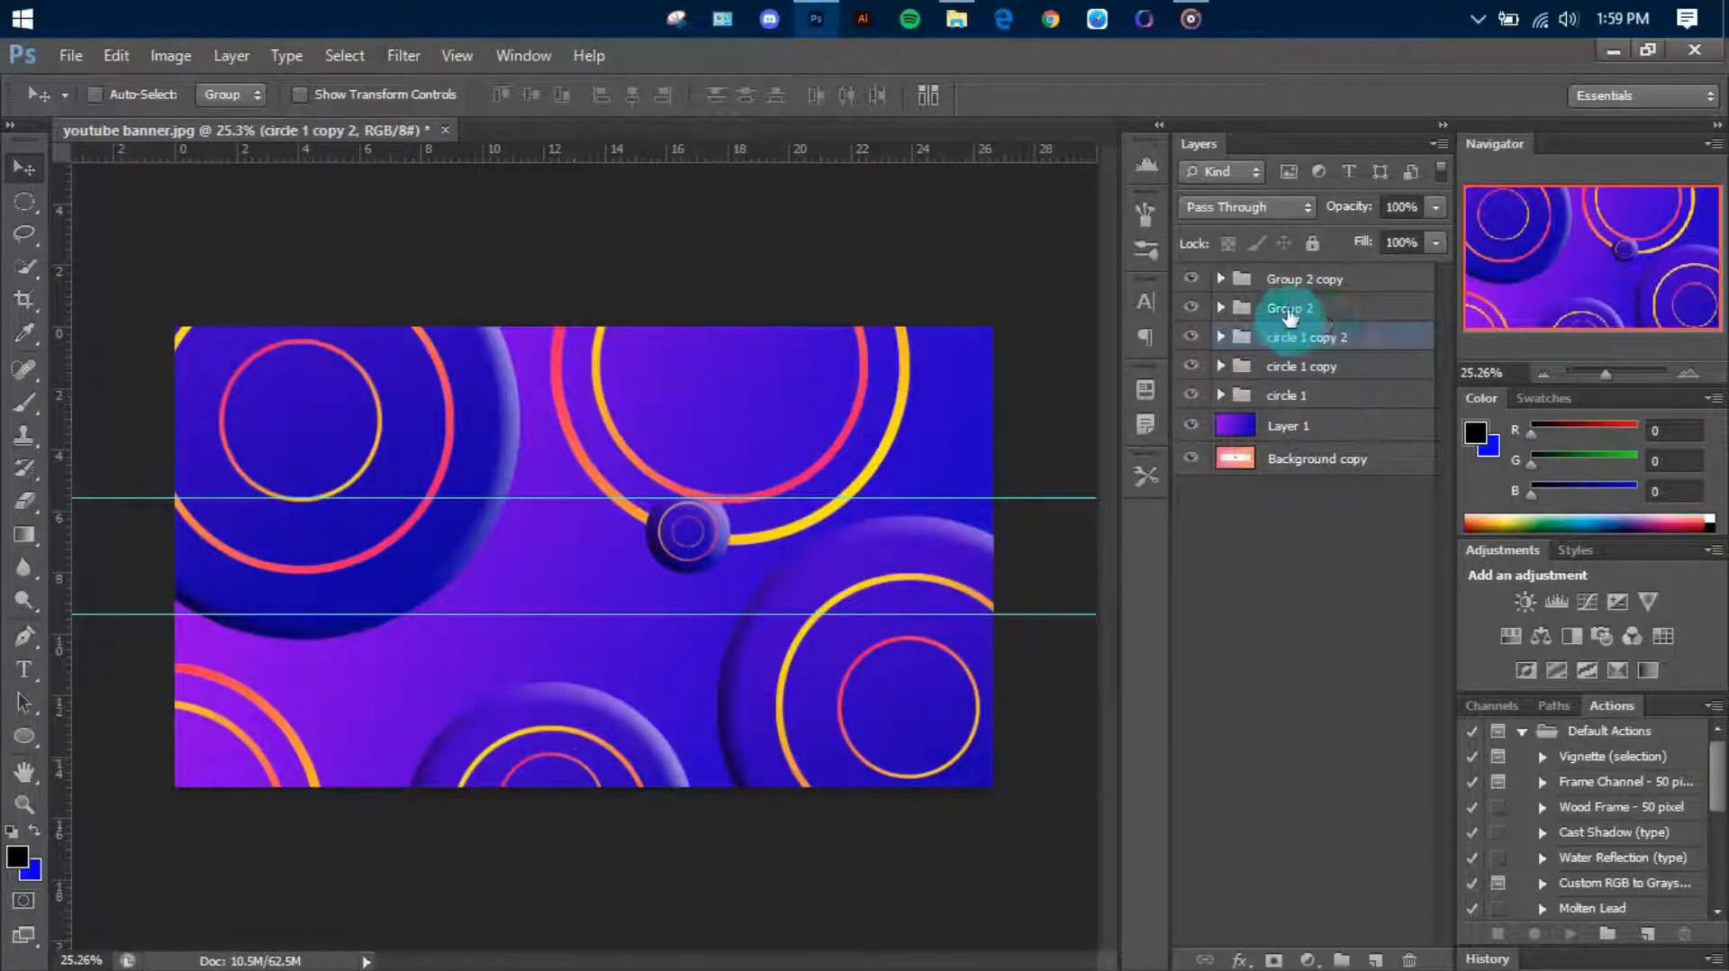
Move Group 2 copy below the circle 1 group in the layer stack and enlarge it at the canvas's lower-left corner
drag(1274, 281, 1243, 393)
key(ctrl+t)
drag(363, 647, 469, 608)
key(Return)
scroll(390, 692, down, 1)
Export the banner with Save for Web as a 2560 × 1440 px JPEG at Maximum quality, 100
click(78, 60)
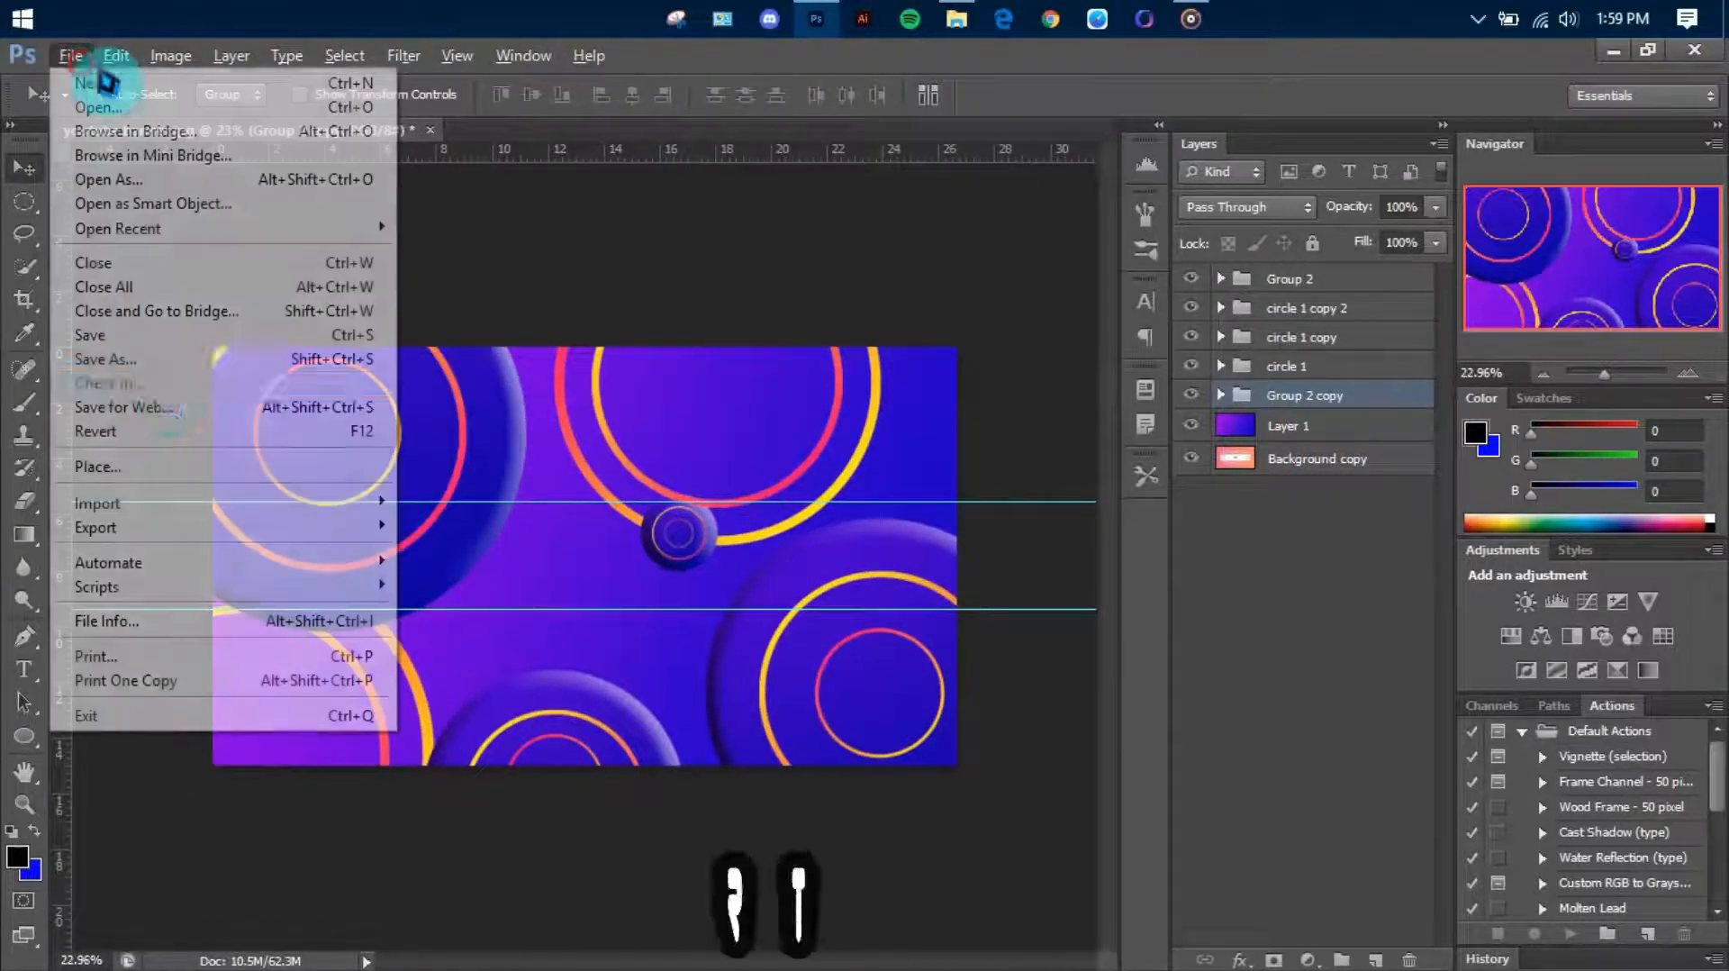
click(193, 406)
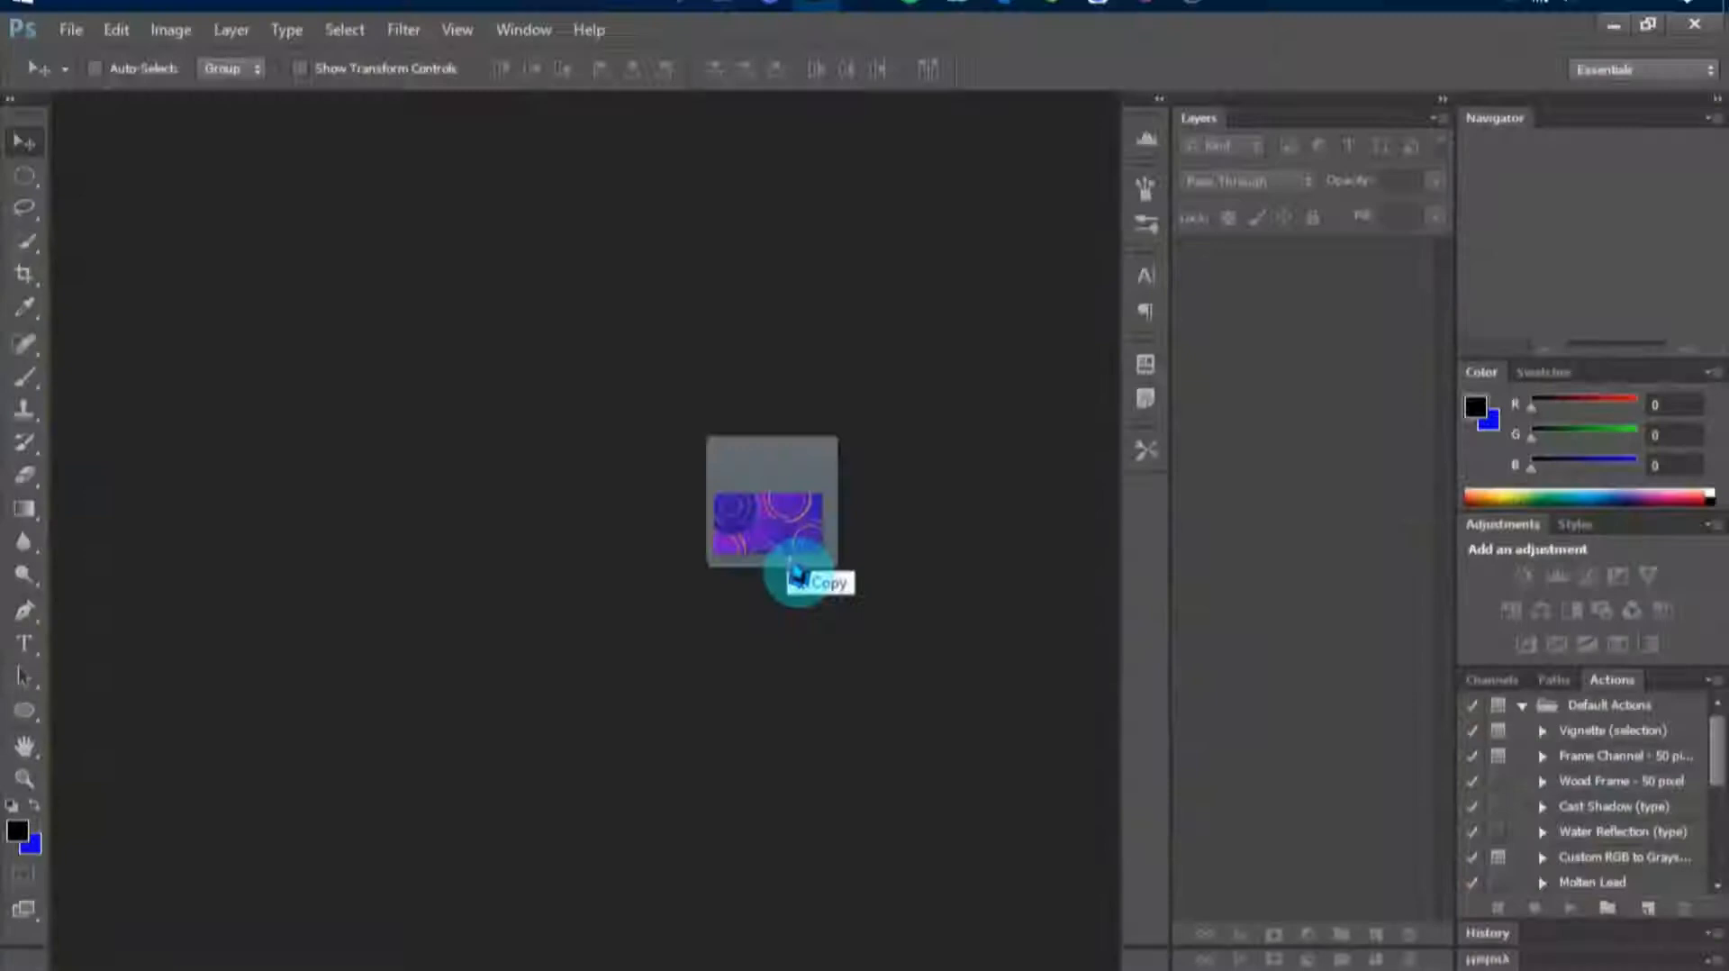
Place the youtube banner template over the exported test-1.jpg and scale it to about 133.4% so it covers the canvas
drag(797, 577, 645, 600)
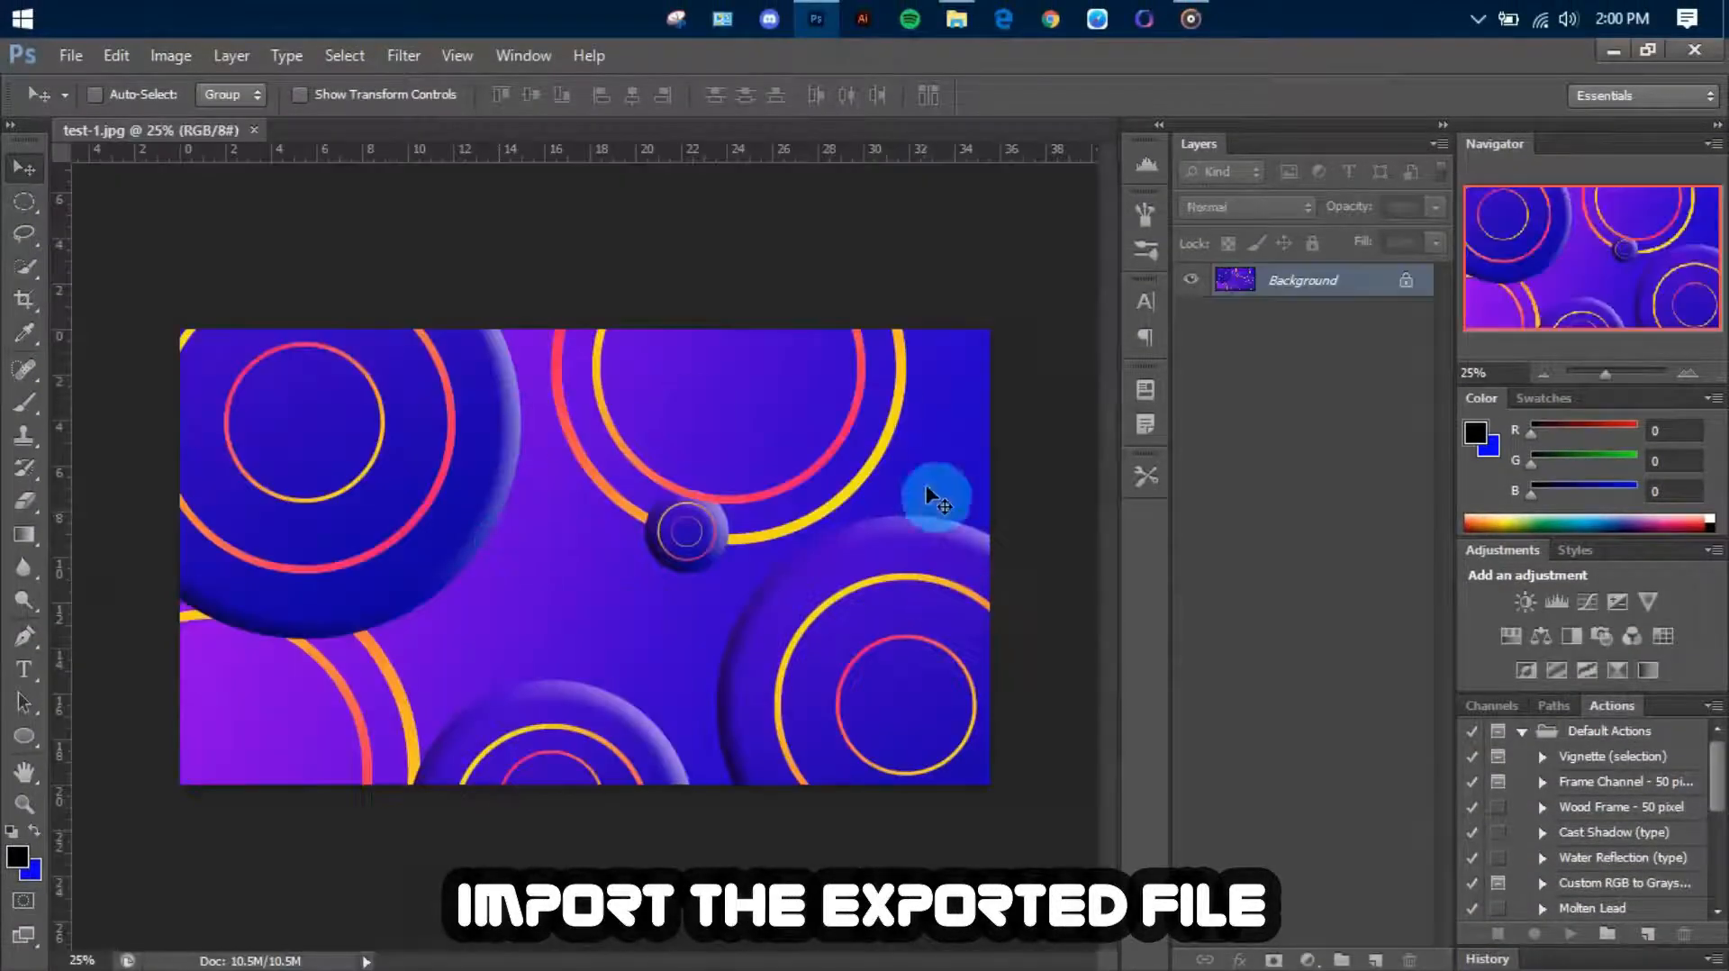
drag(932, 497, 525, 537)
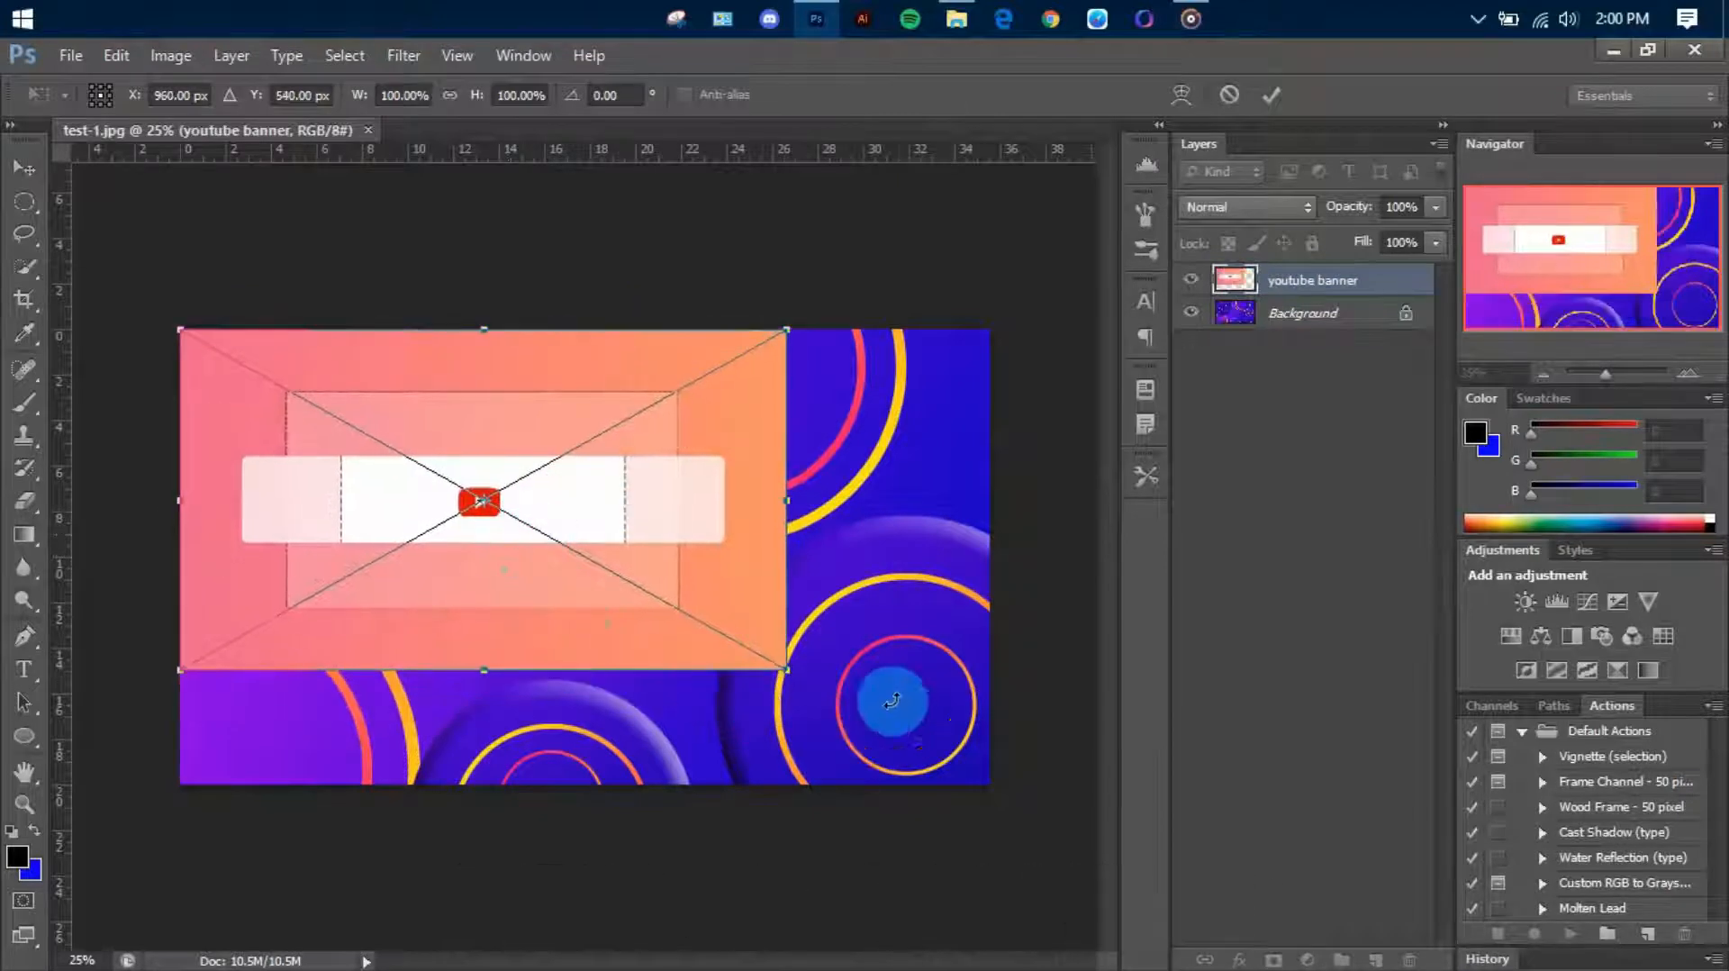
drag(796, 682, 1003, 798)
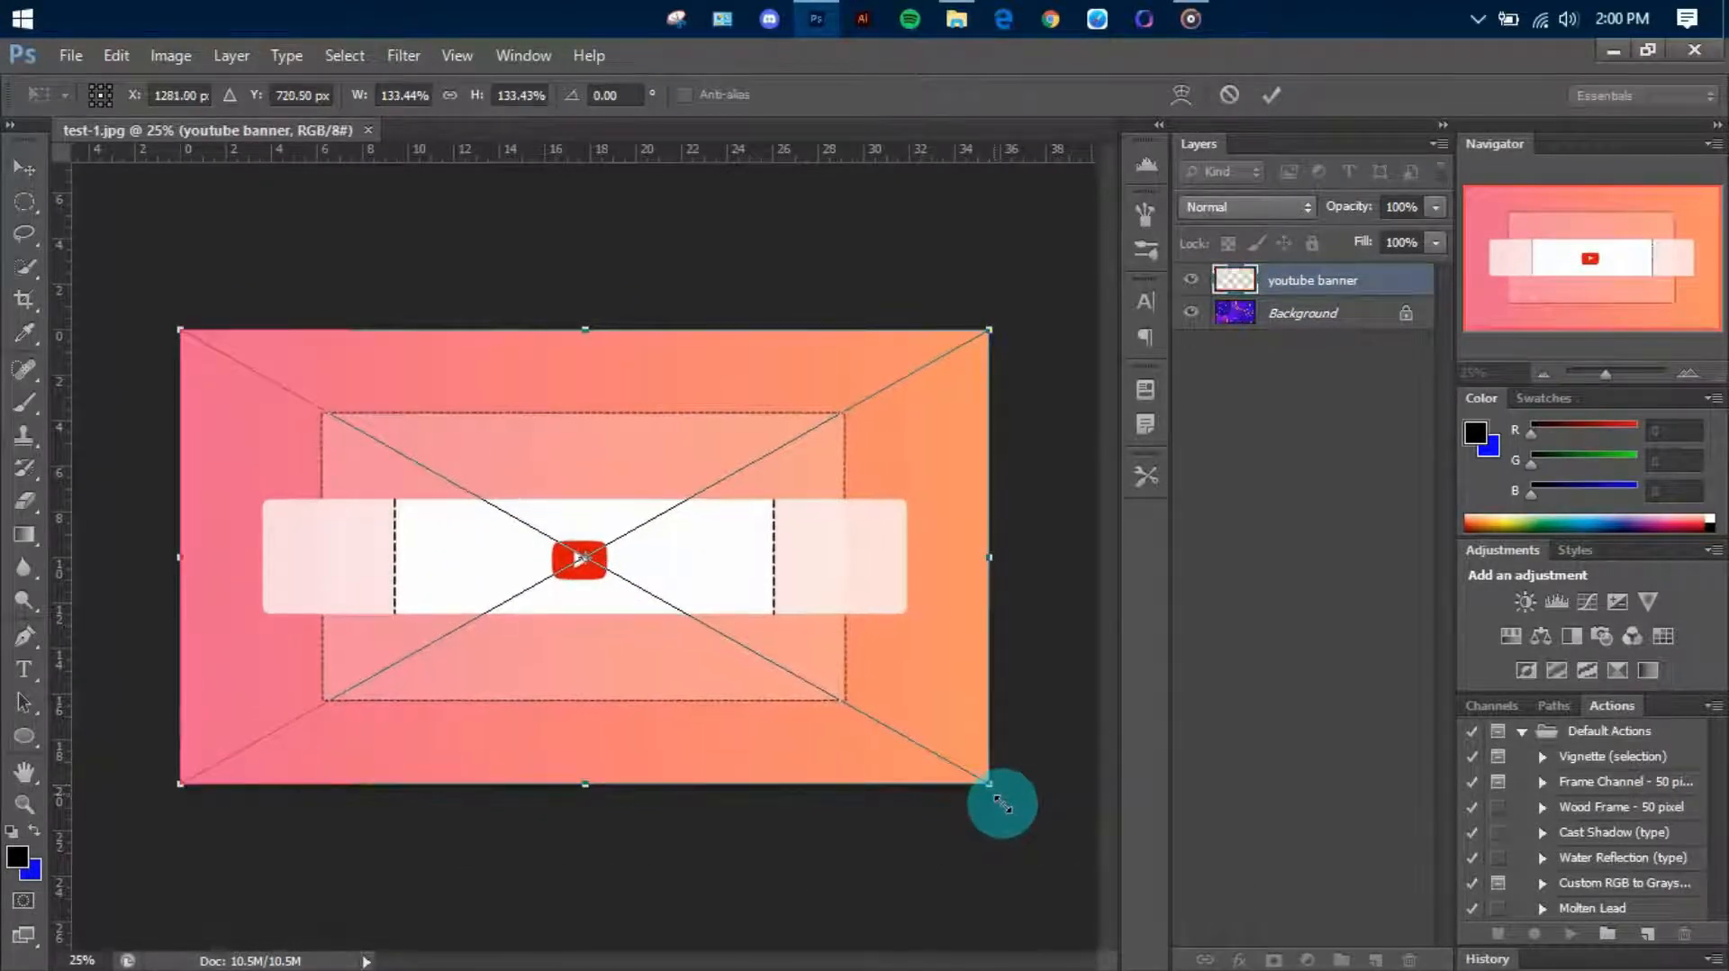
key(Return)
Add horizontal guides along the upper and lower edges of the template's central band, and delete the youtube banner layer
drag(803, 159, 764, 499)
drag(846, 343, 842, 622)
key(Delete)
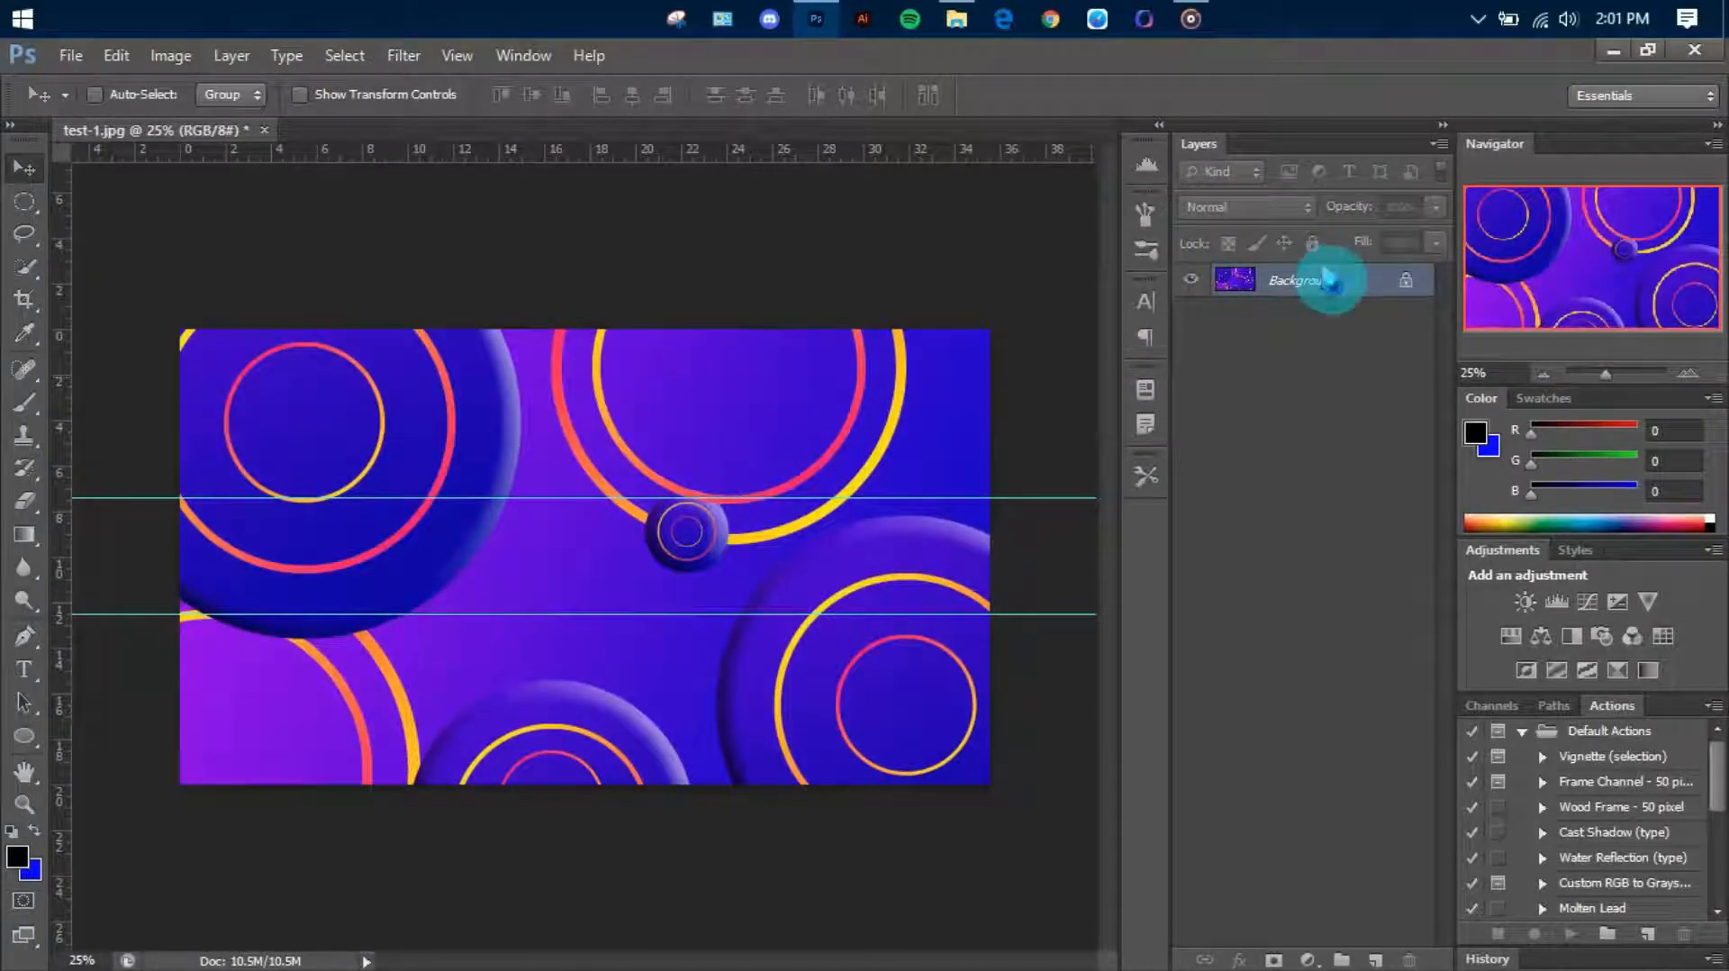
Duplicate the banner's Background layer and delete the locked original
key(ctrl+j)
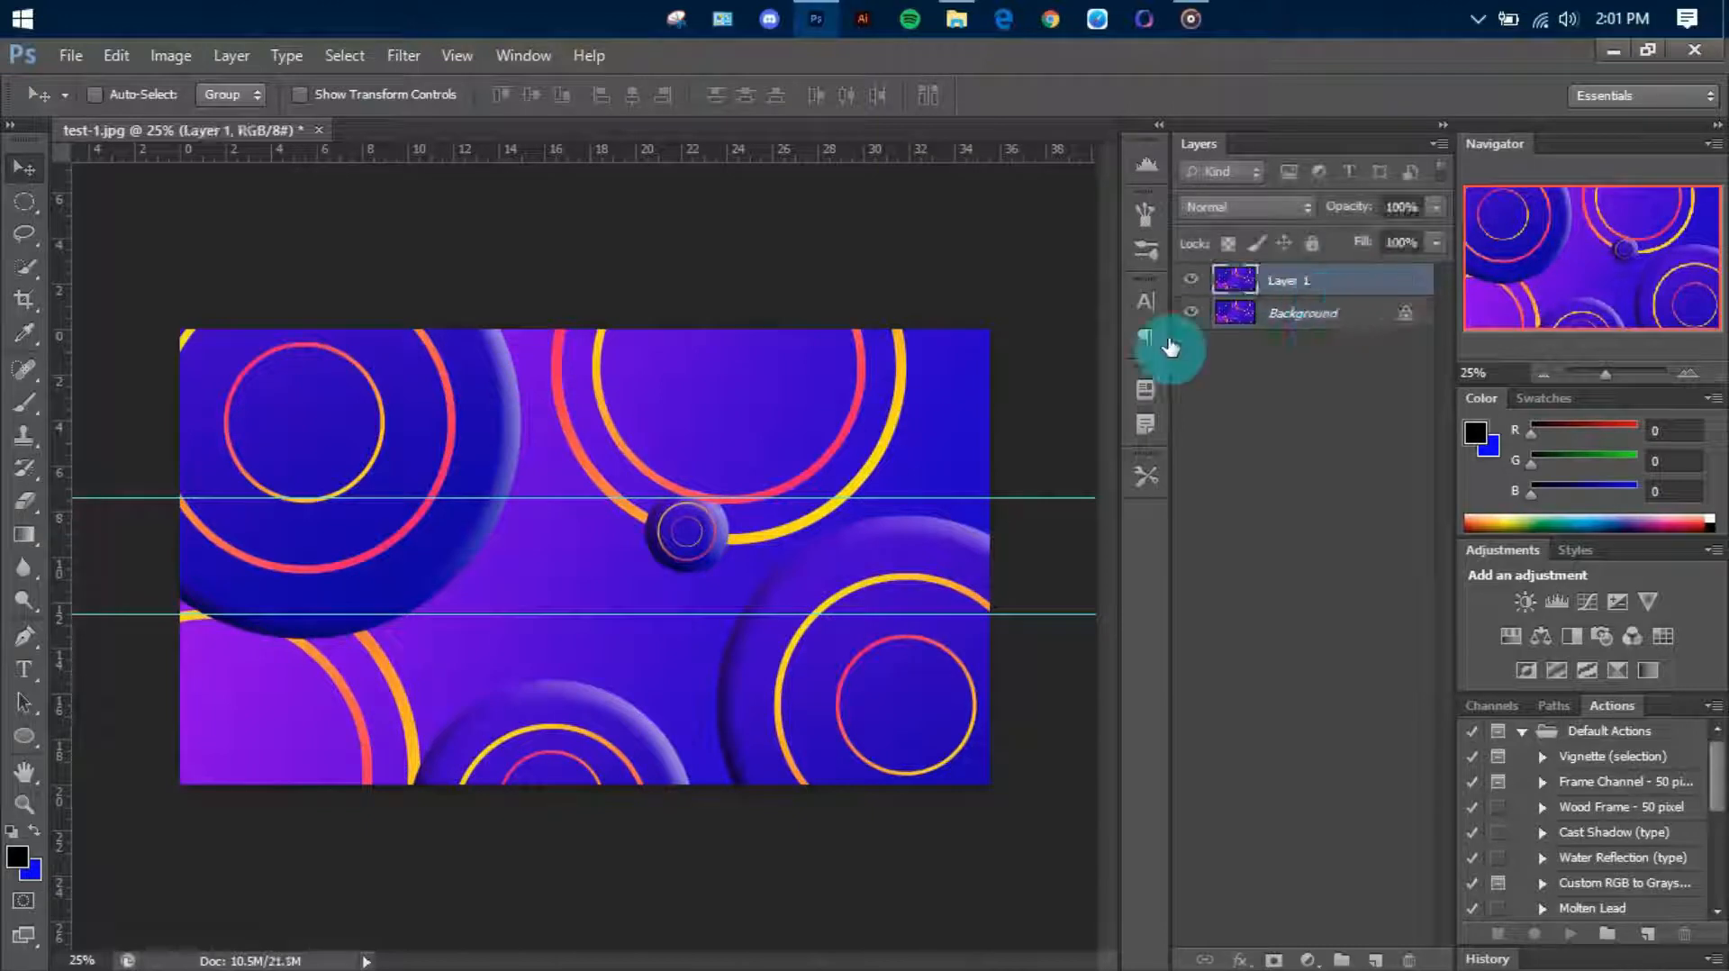
click(1324, 319)
key(Delete)
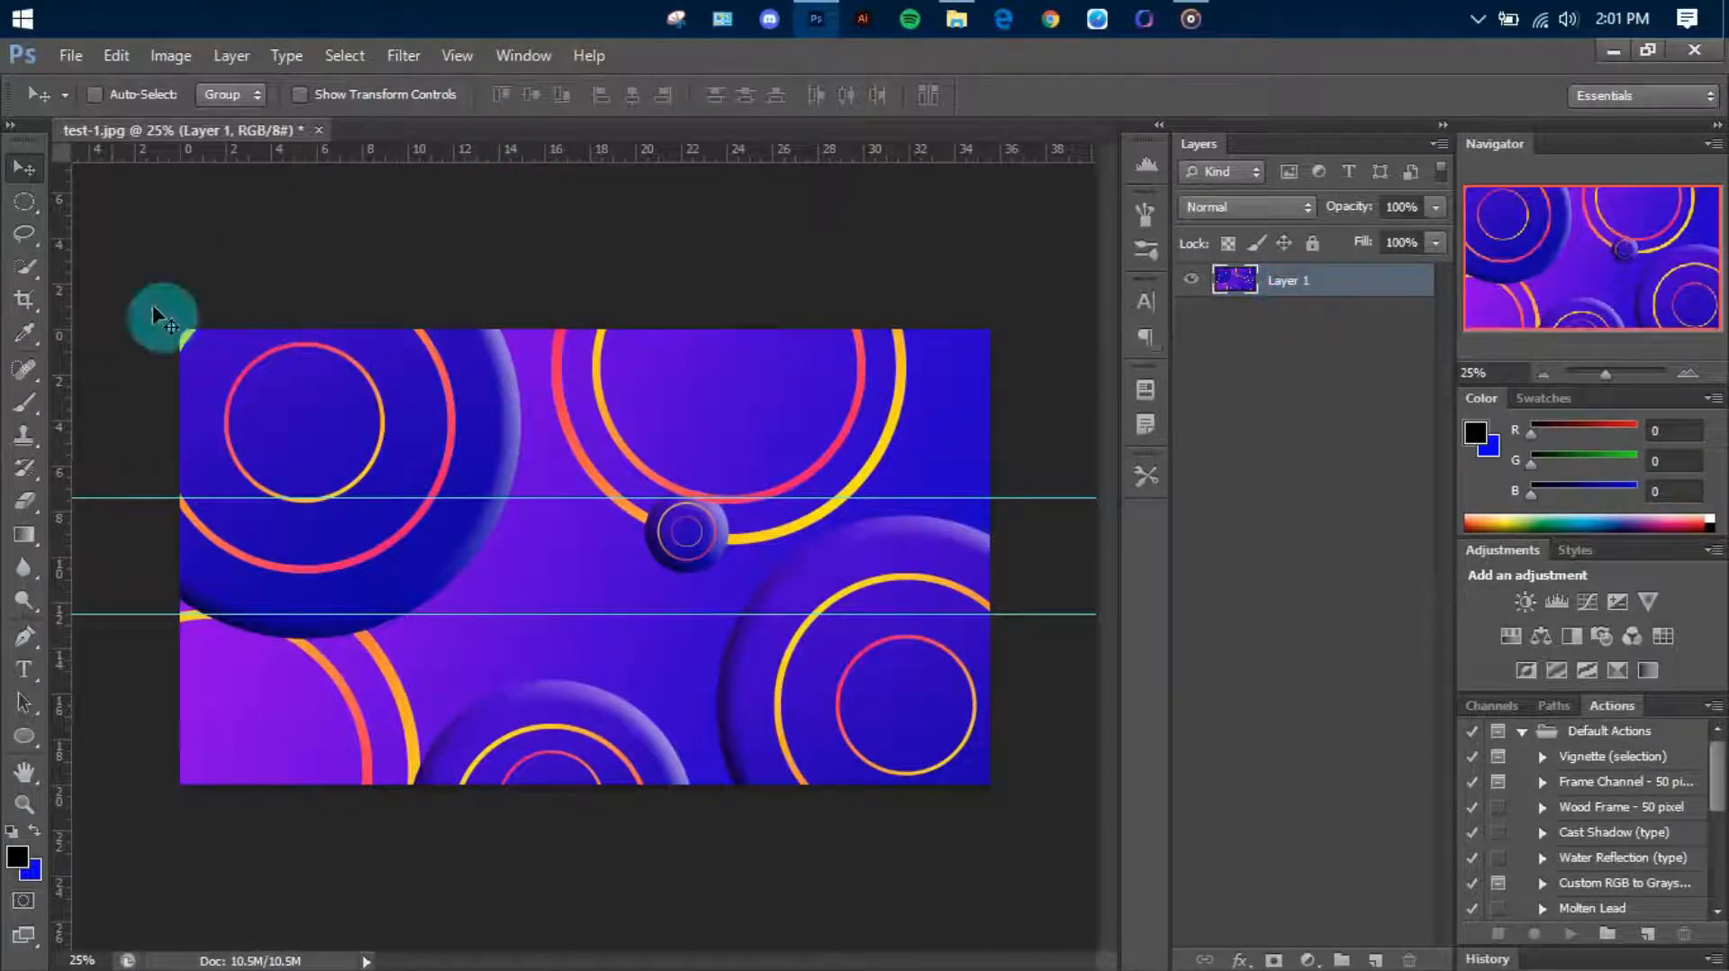
Crop the canvas at full width to the horizontal strip between the two guides
key(c)
drag(991, 342, 990, 423)
drag(989, 698, 999, 618)
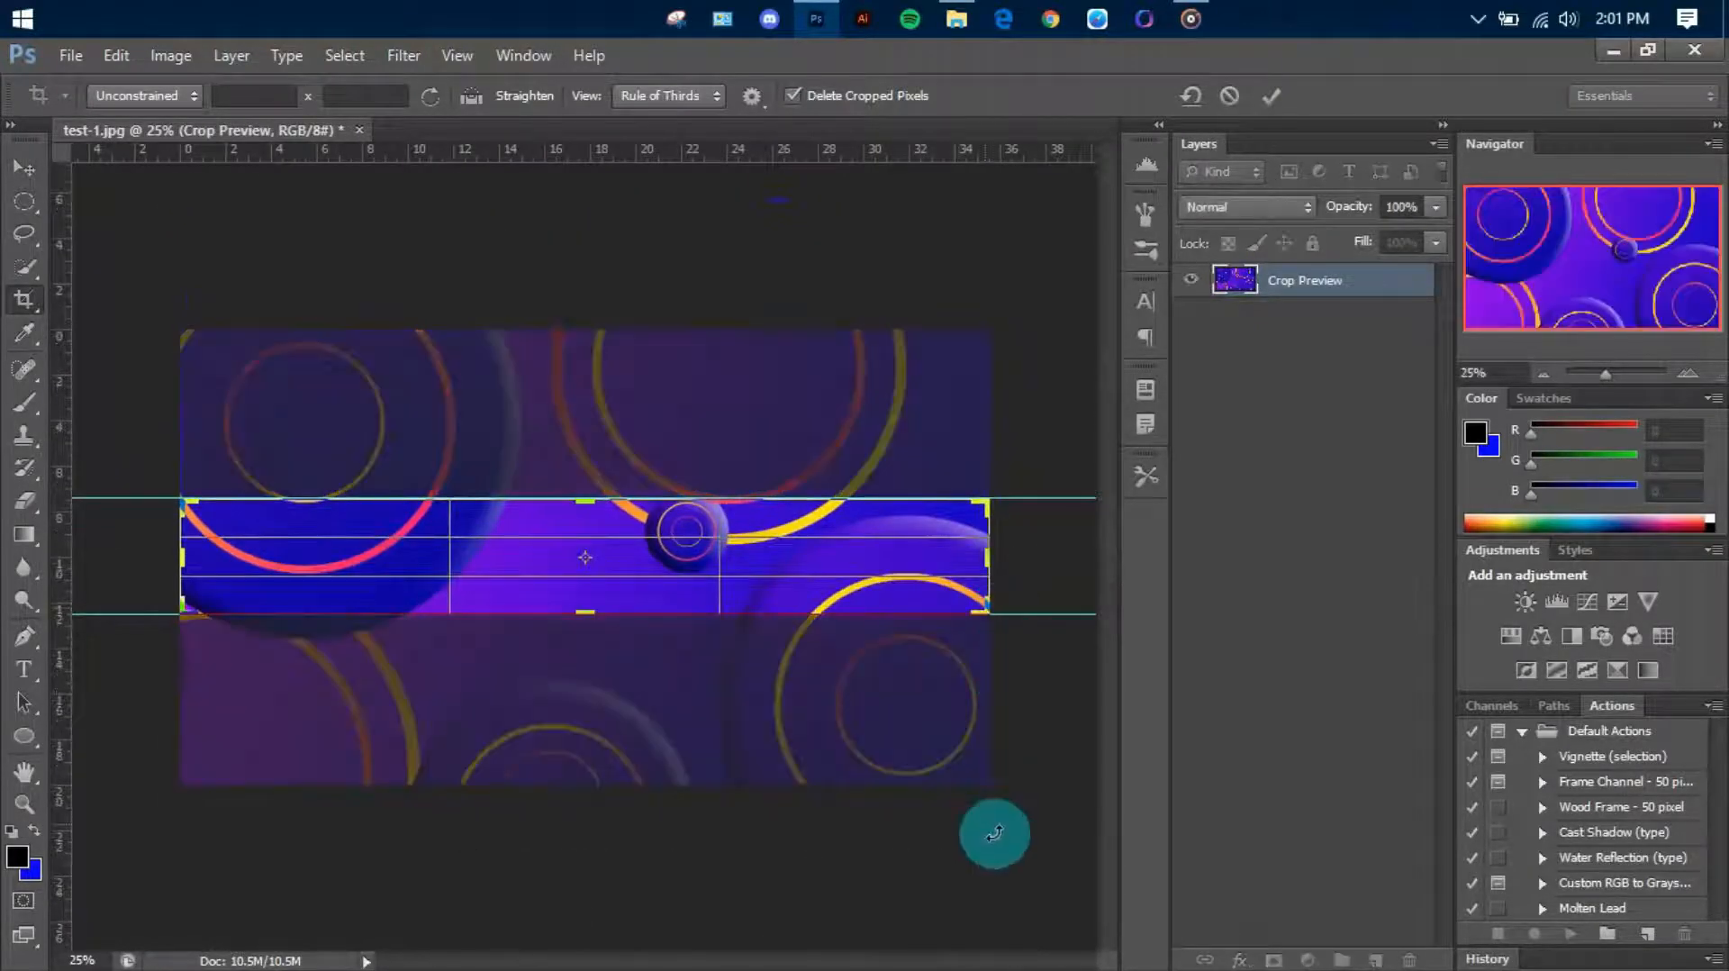
key(Return)
key(v)
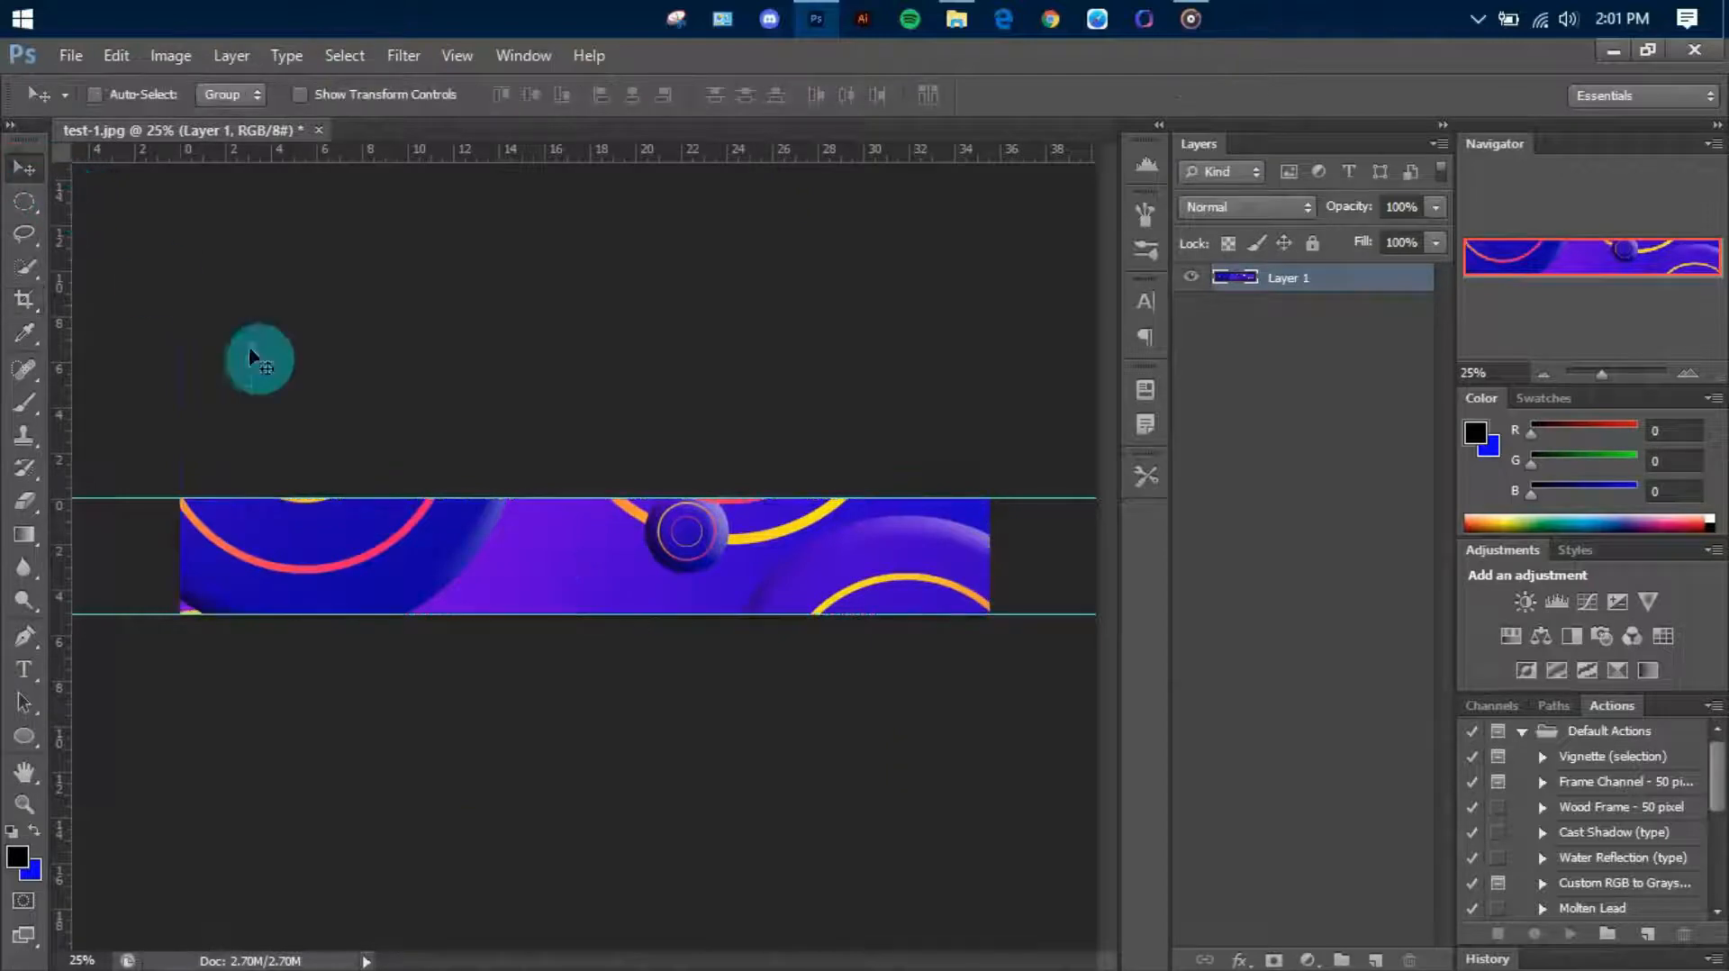
Export the cropped strip with Save for Web as a 2560 × 368 px JPEG named test-2 at Maximum quality, 100
click(72, 55)
click(174, 413)
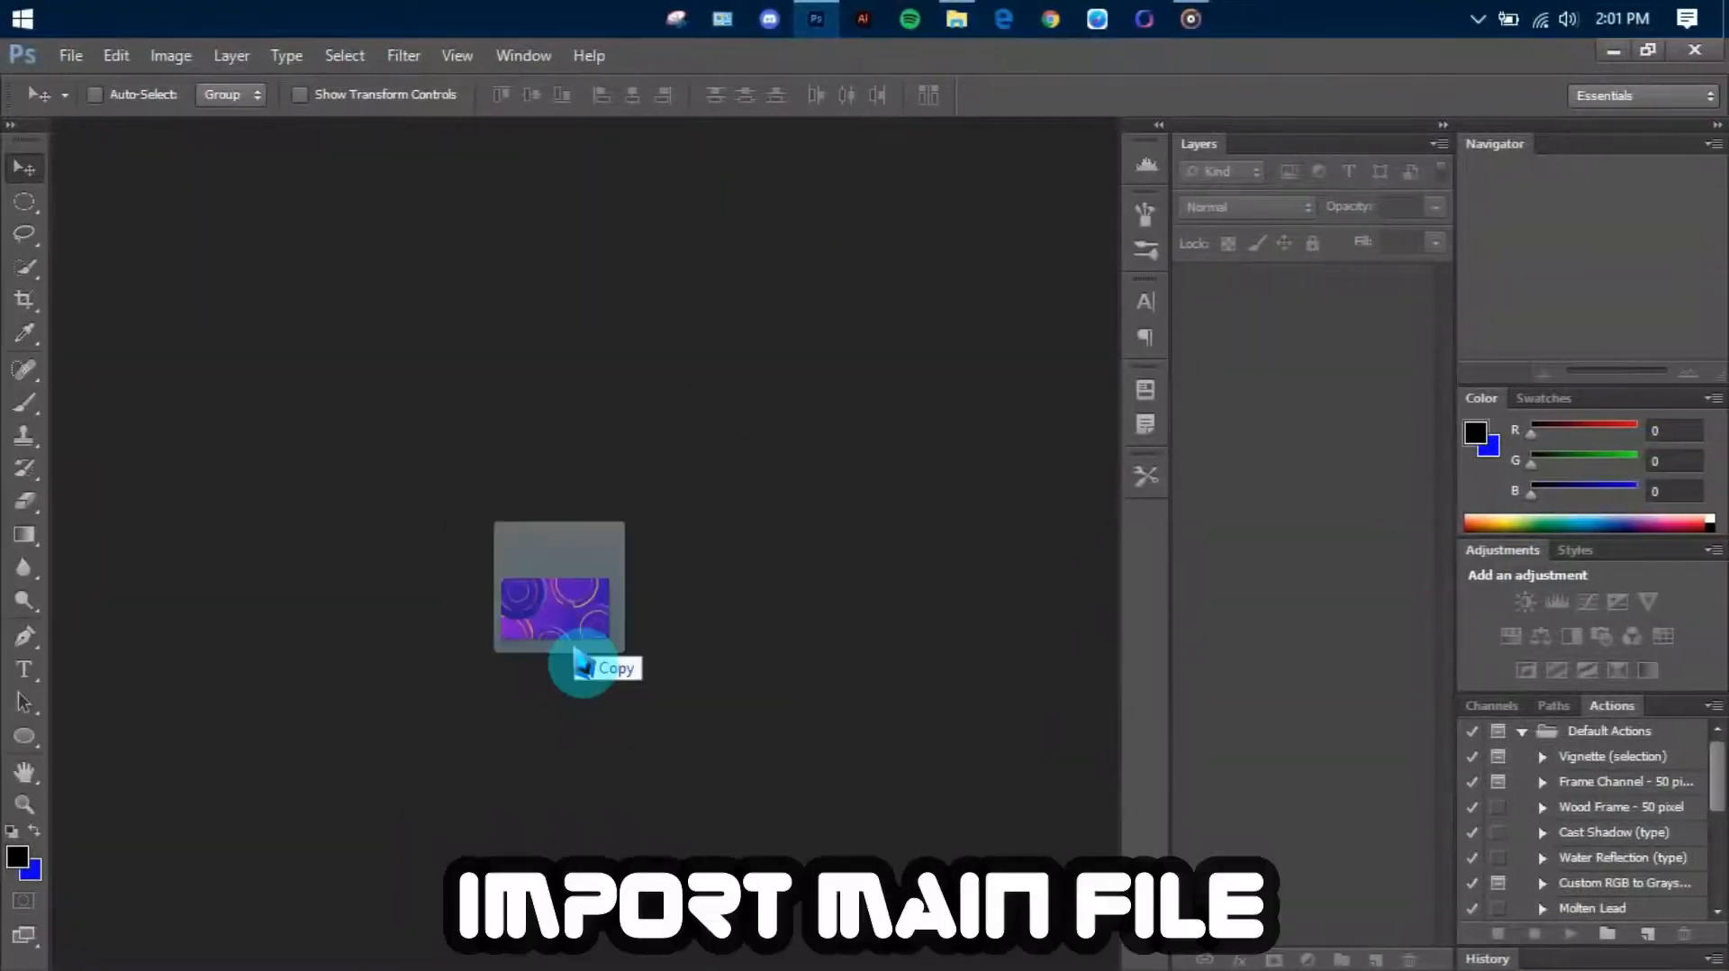
Open the full test-1.jpg banner and place the cropped test-2 strip on it at 100% scale, centred on the canvas
drag(579, 658, 564, 655)
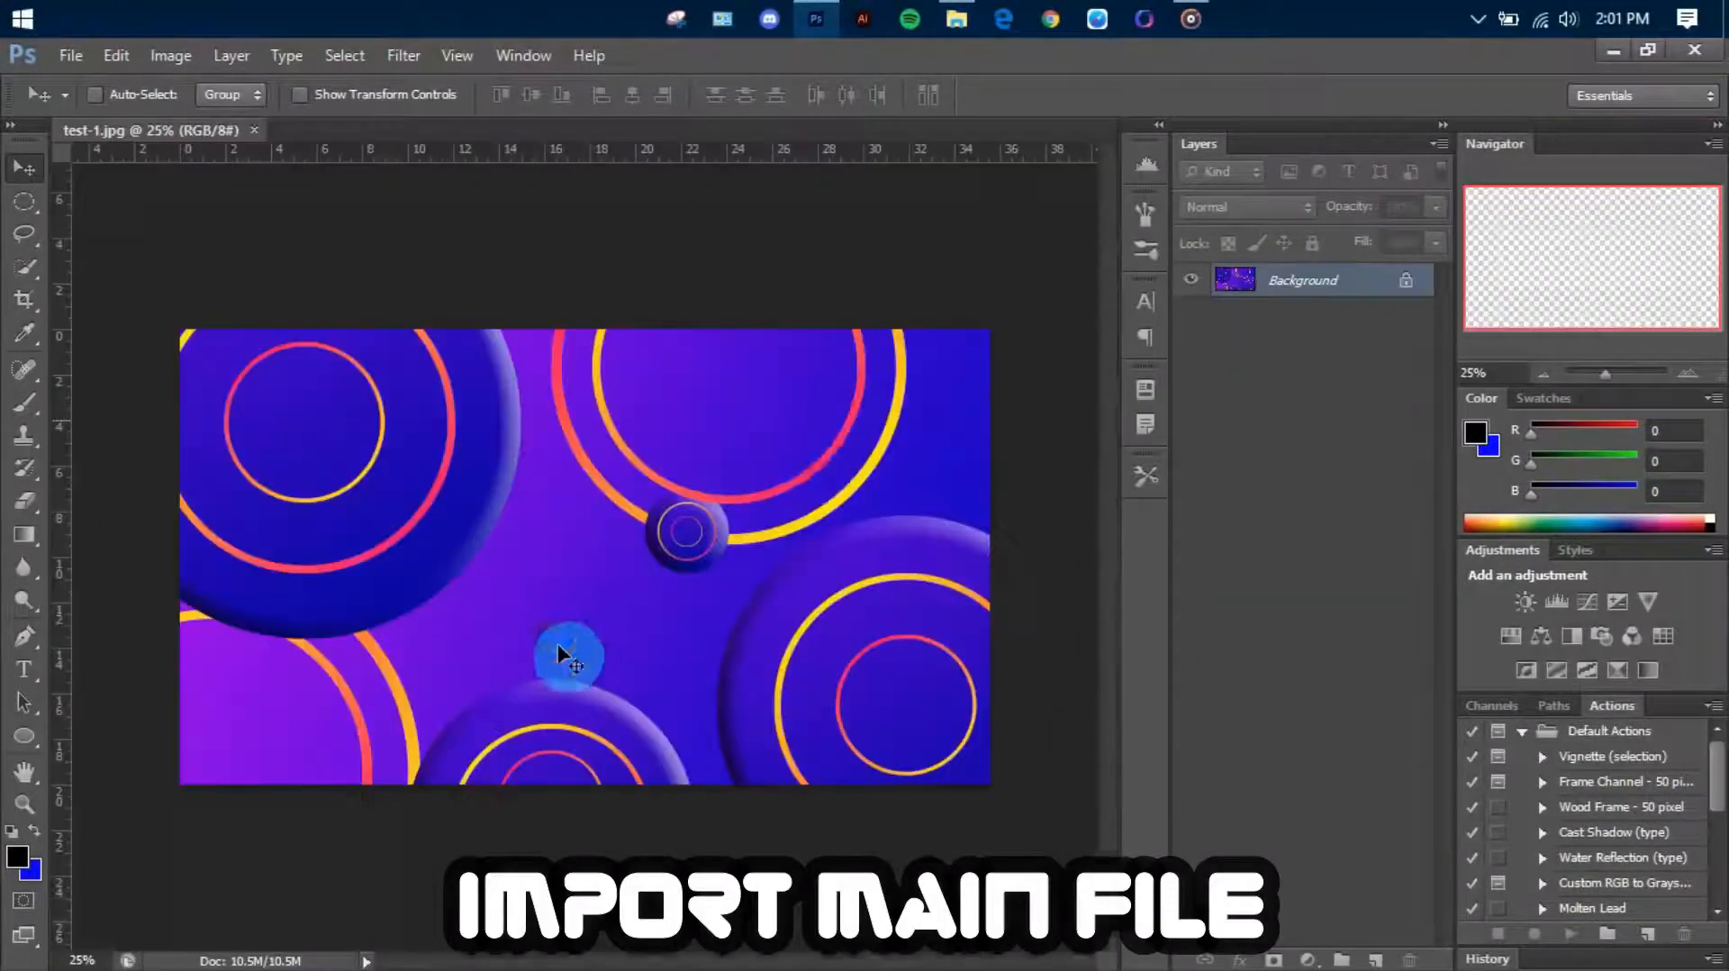
drag(1045, 18, 739, 560)
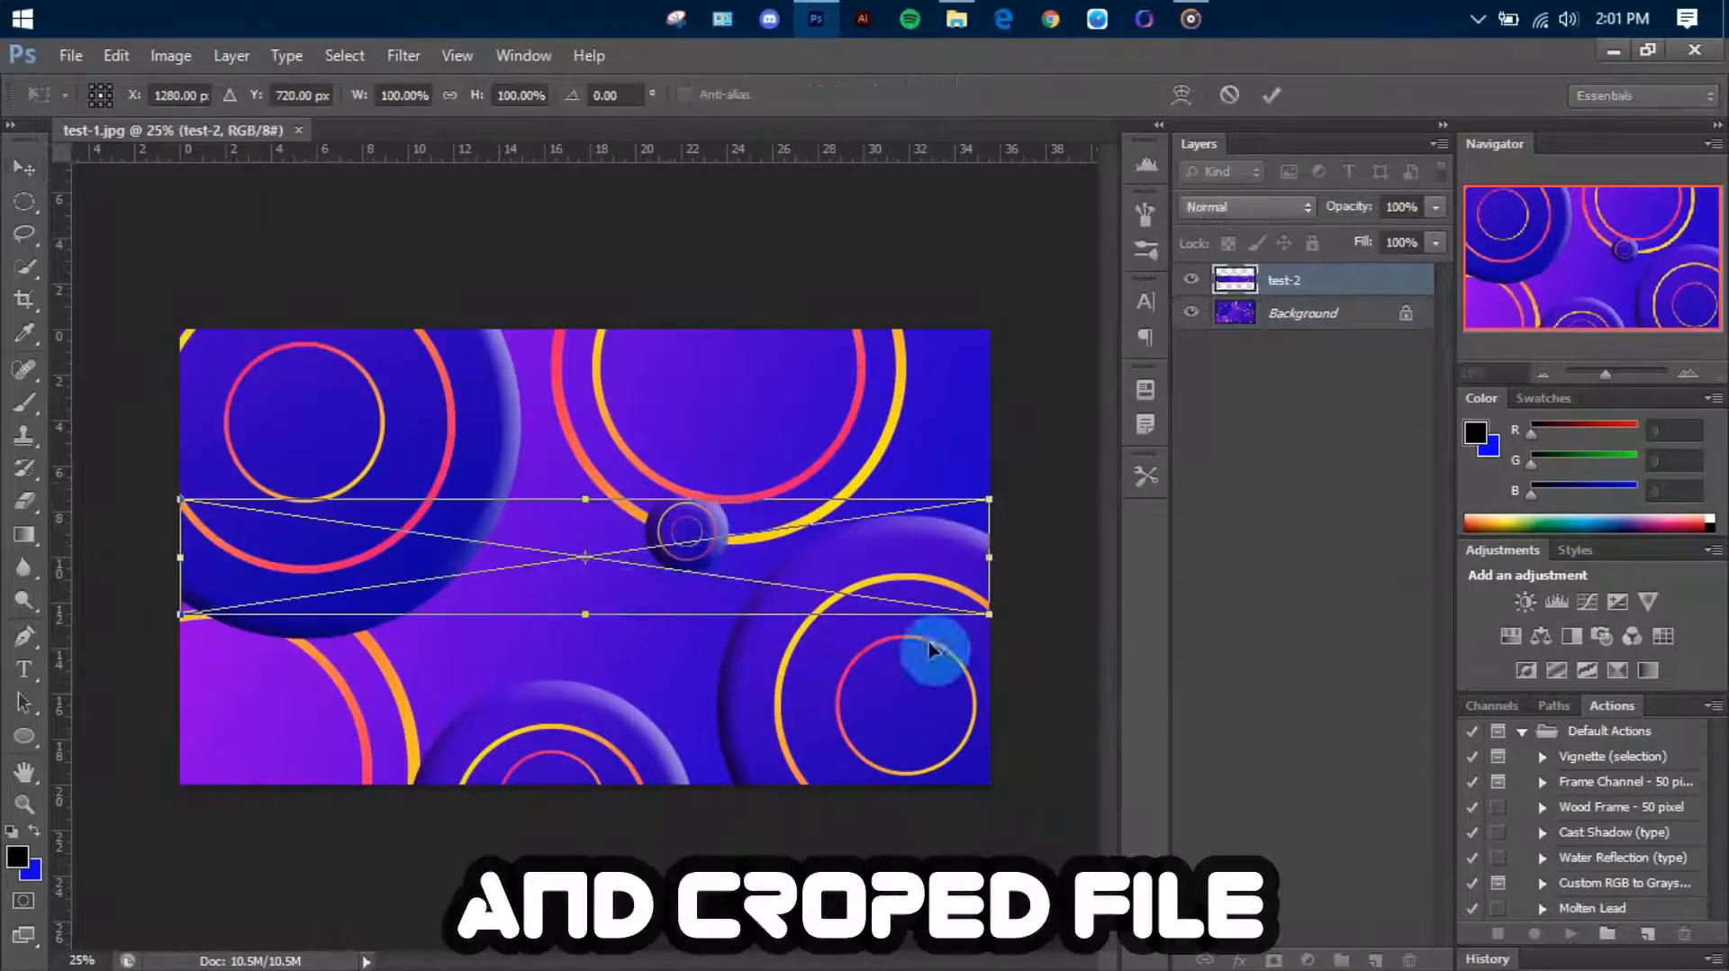
key(Return)
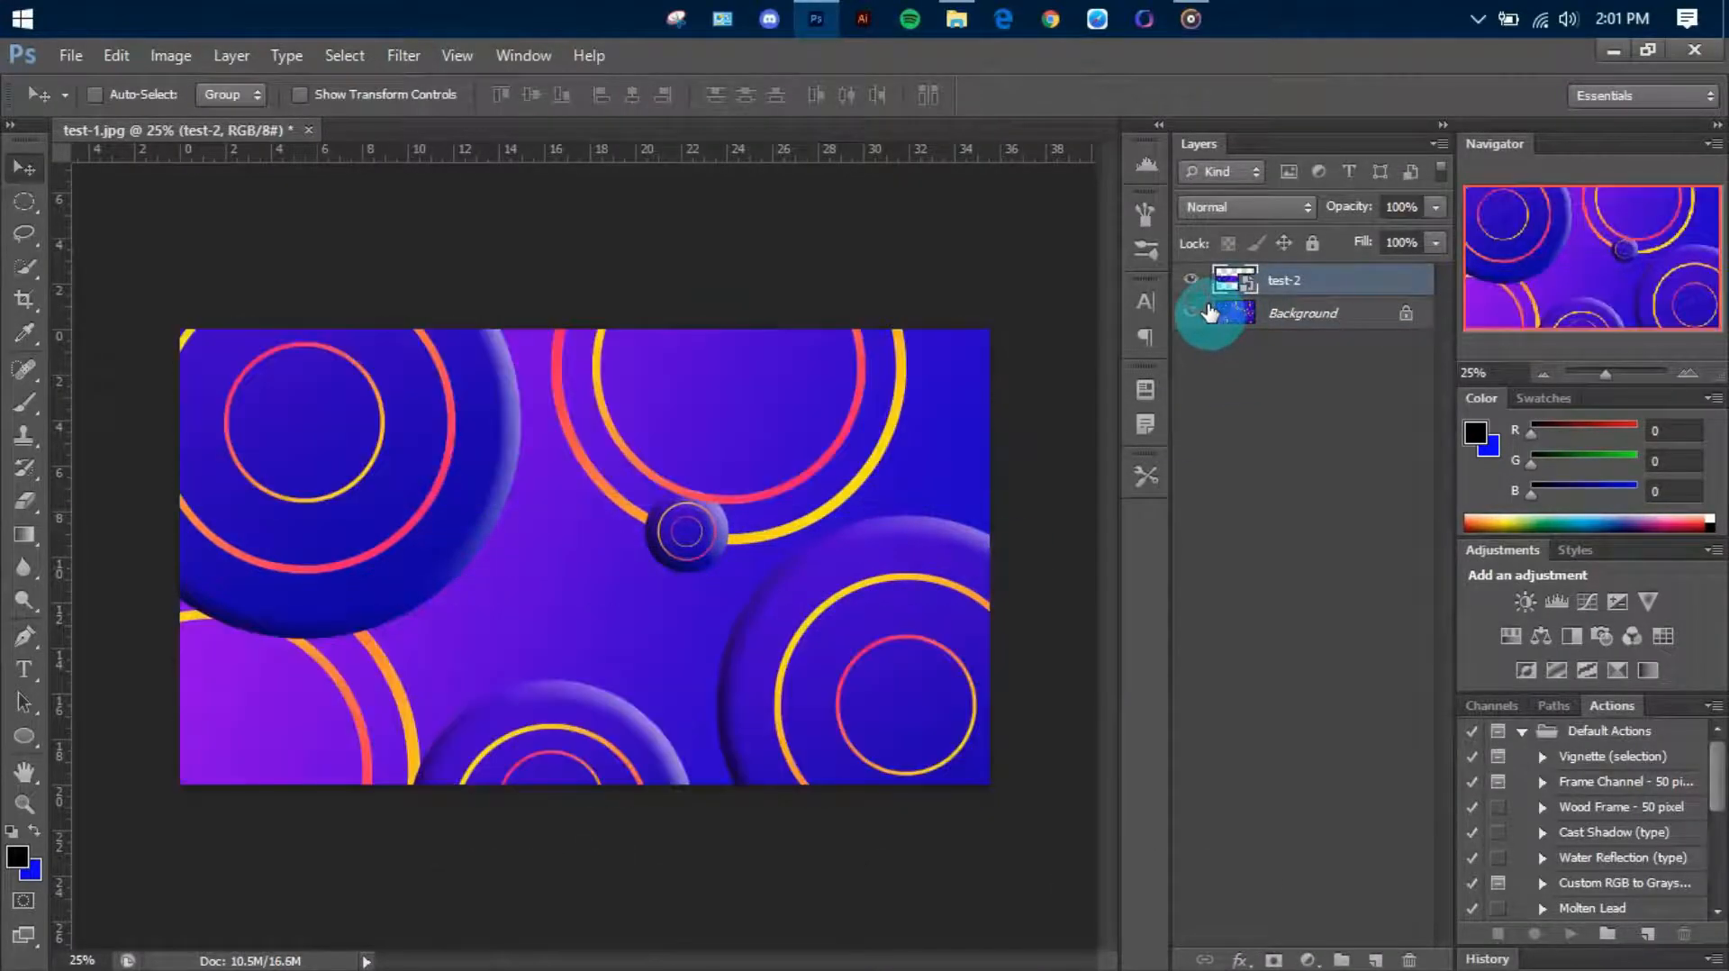
Replace the locked Background with an unlocked duplicate and rasterize the test-2 layer
click(1215, 312)
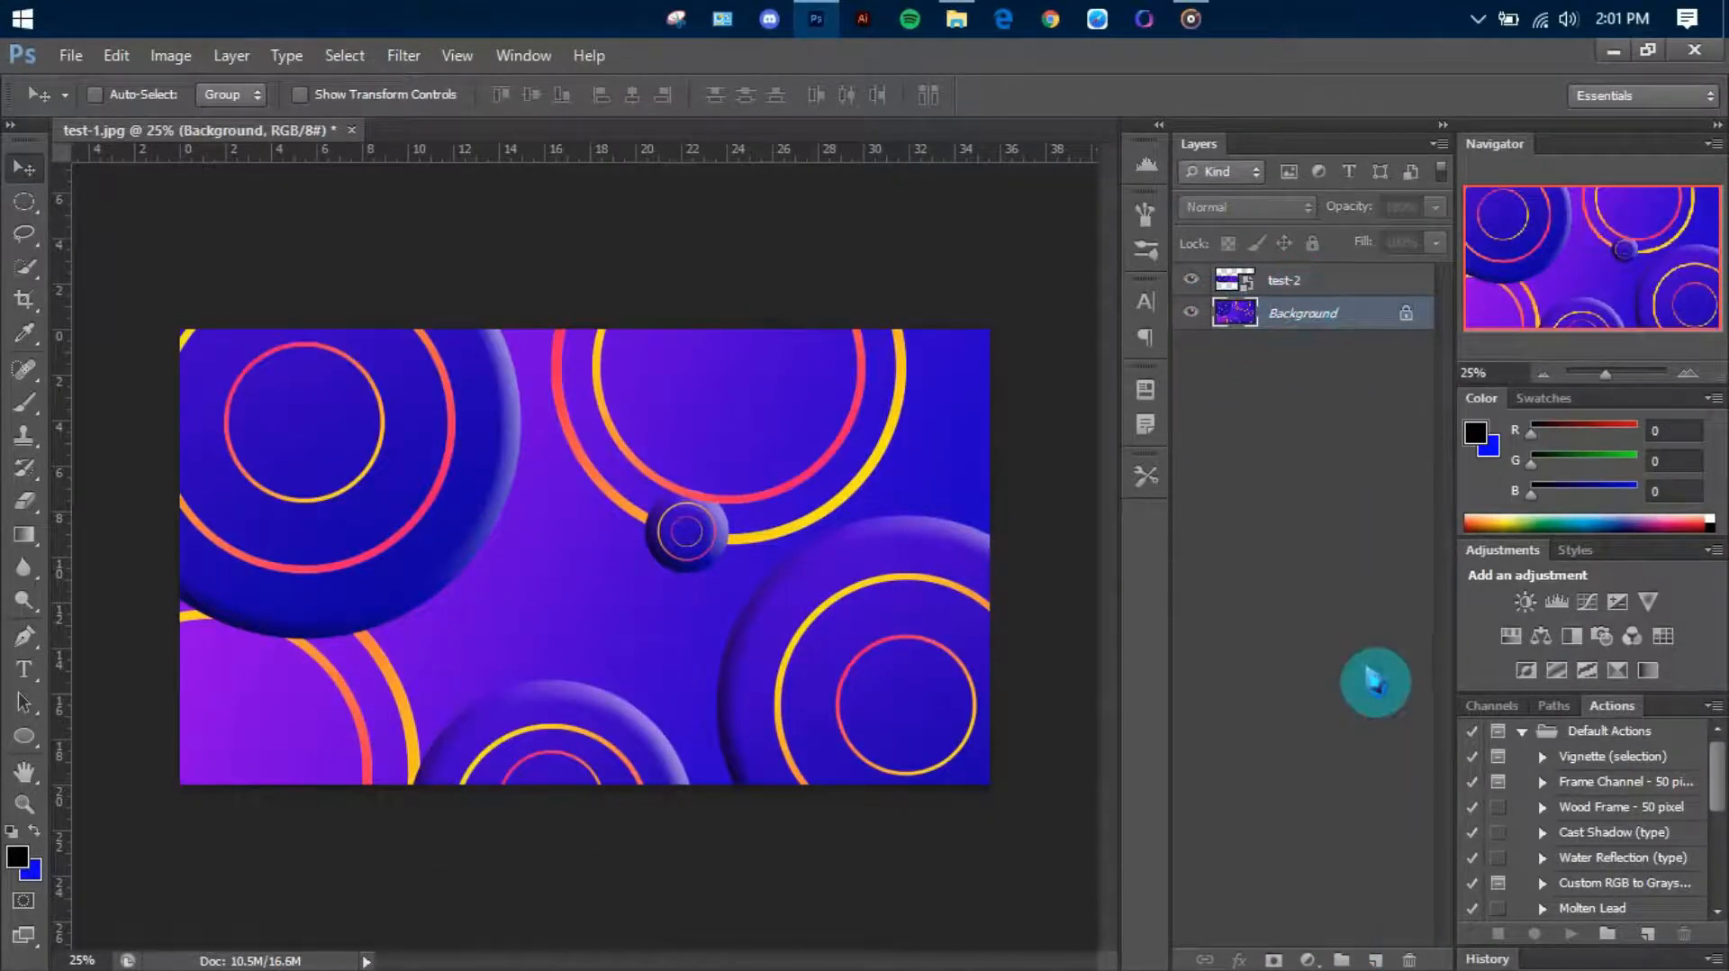
key(ctrl+j)
click(1360, 364)
key(Delete)
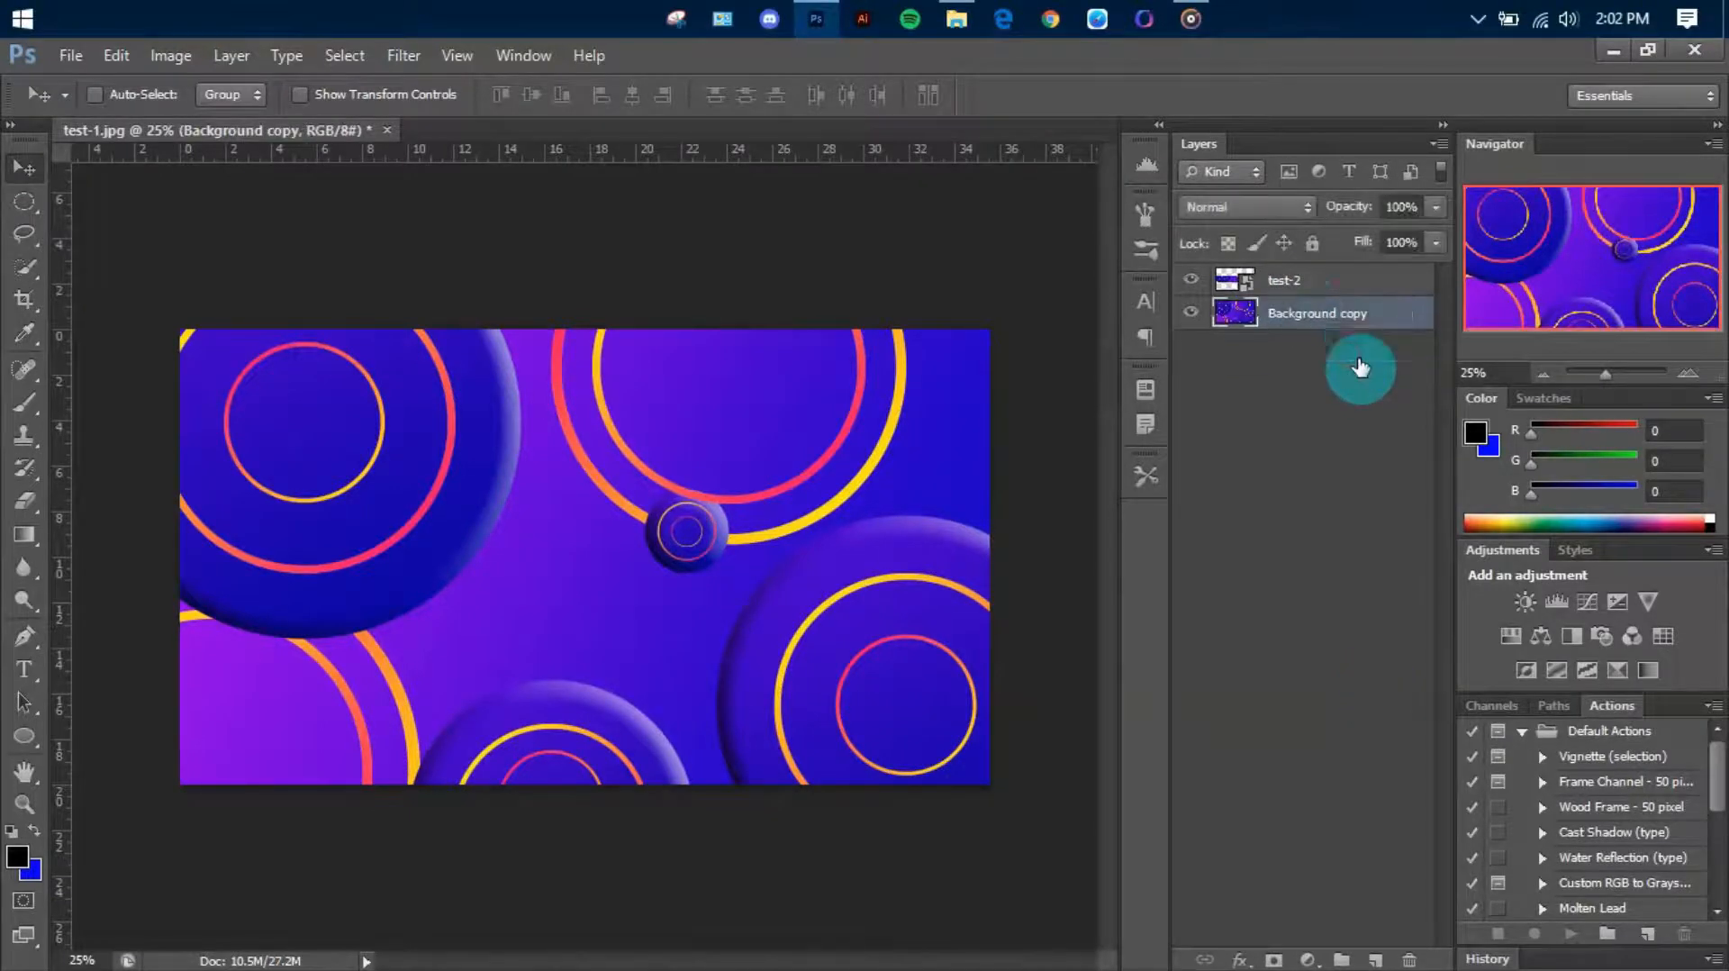
right_click(1333, 280)
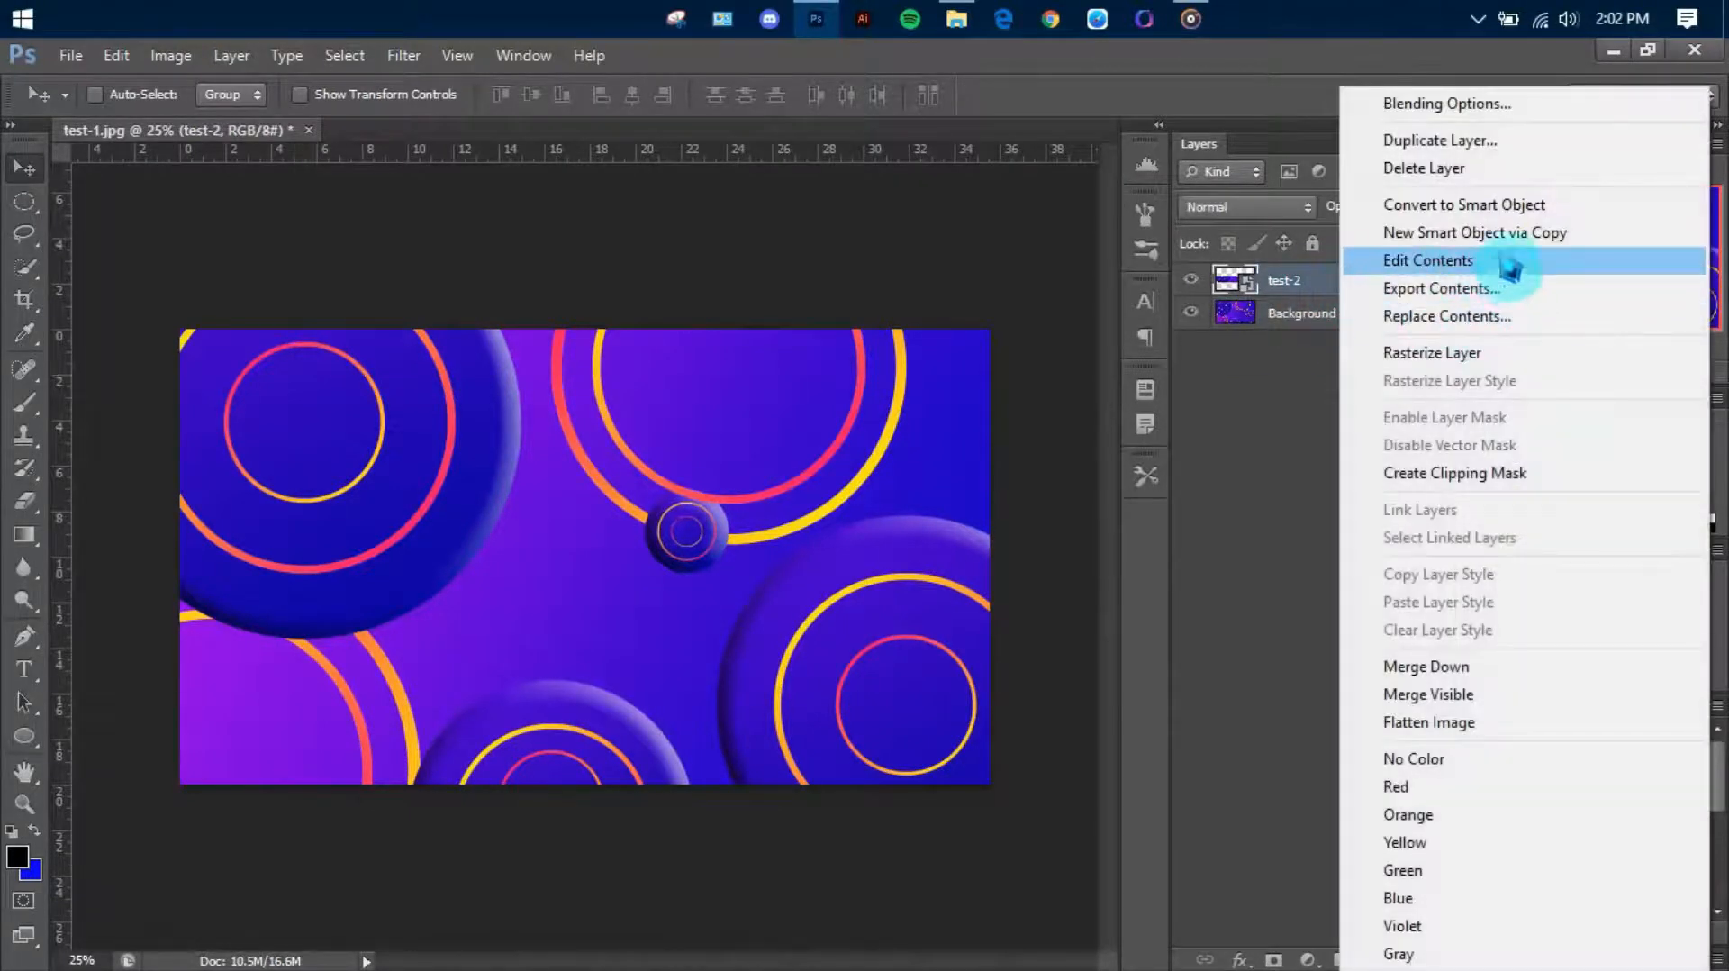
click(1353, 354)
Add a new layer beneath Background copy and fill it with black, hiding Background copy during the fill
click(1288, 314)
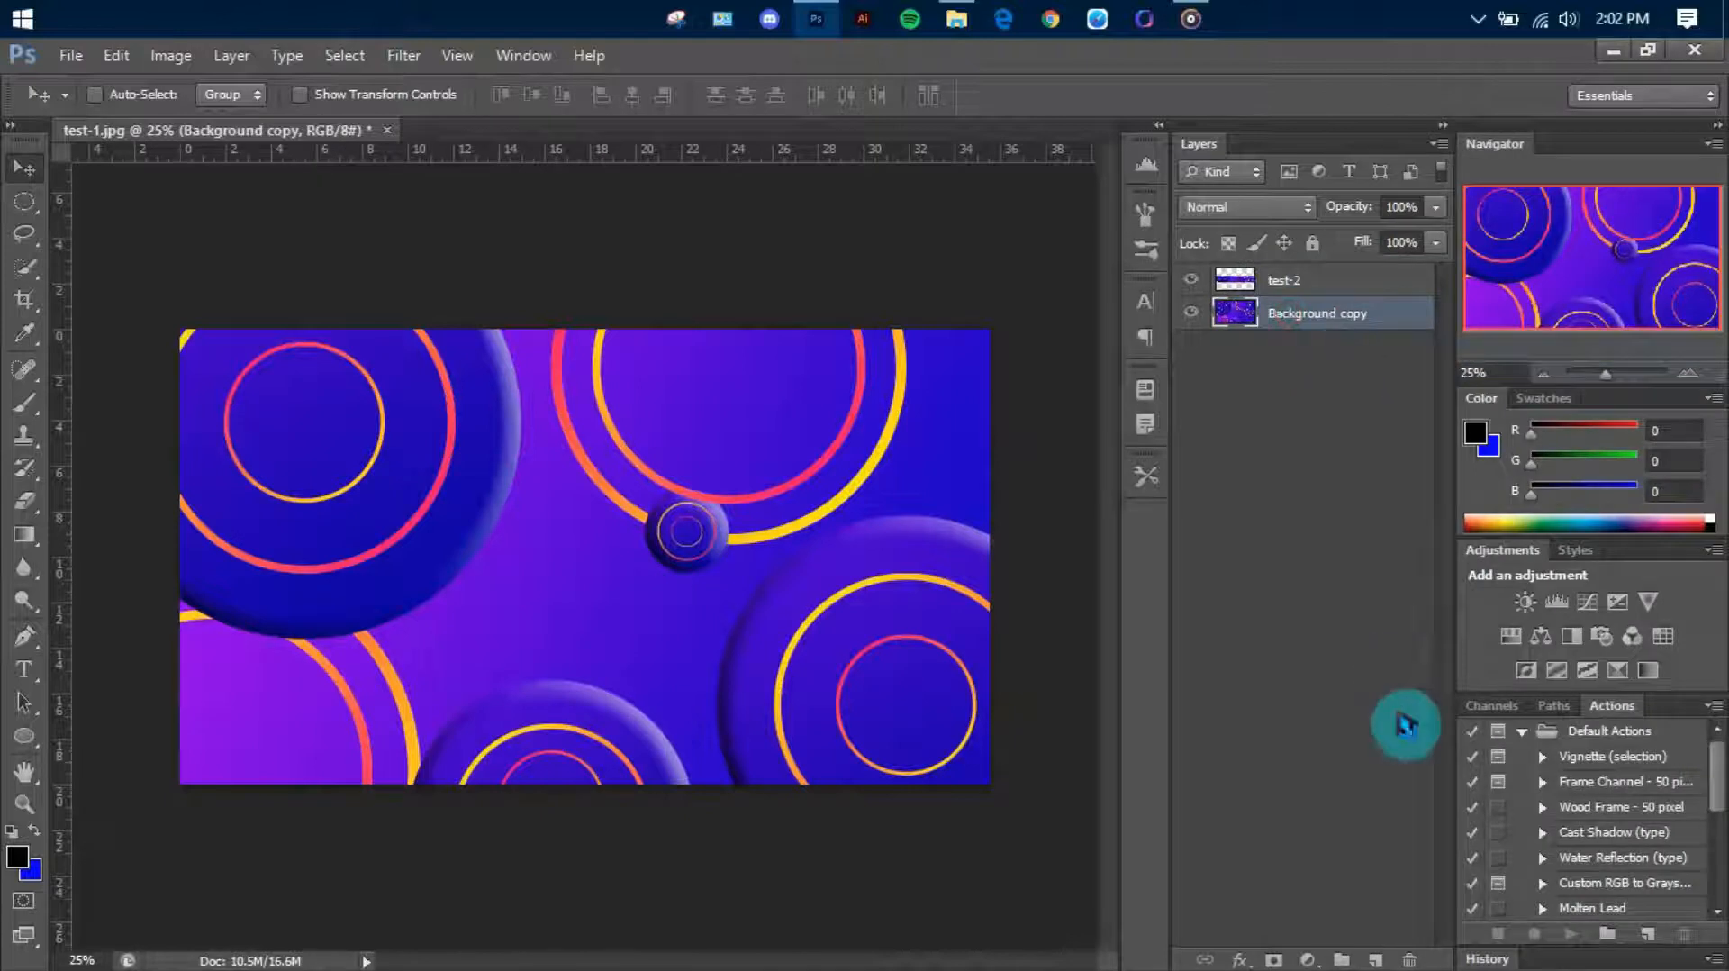
click(1375, 960)
drag(1353, 435, 1349, 428)
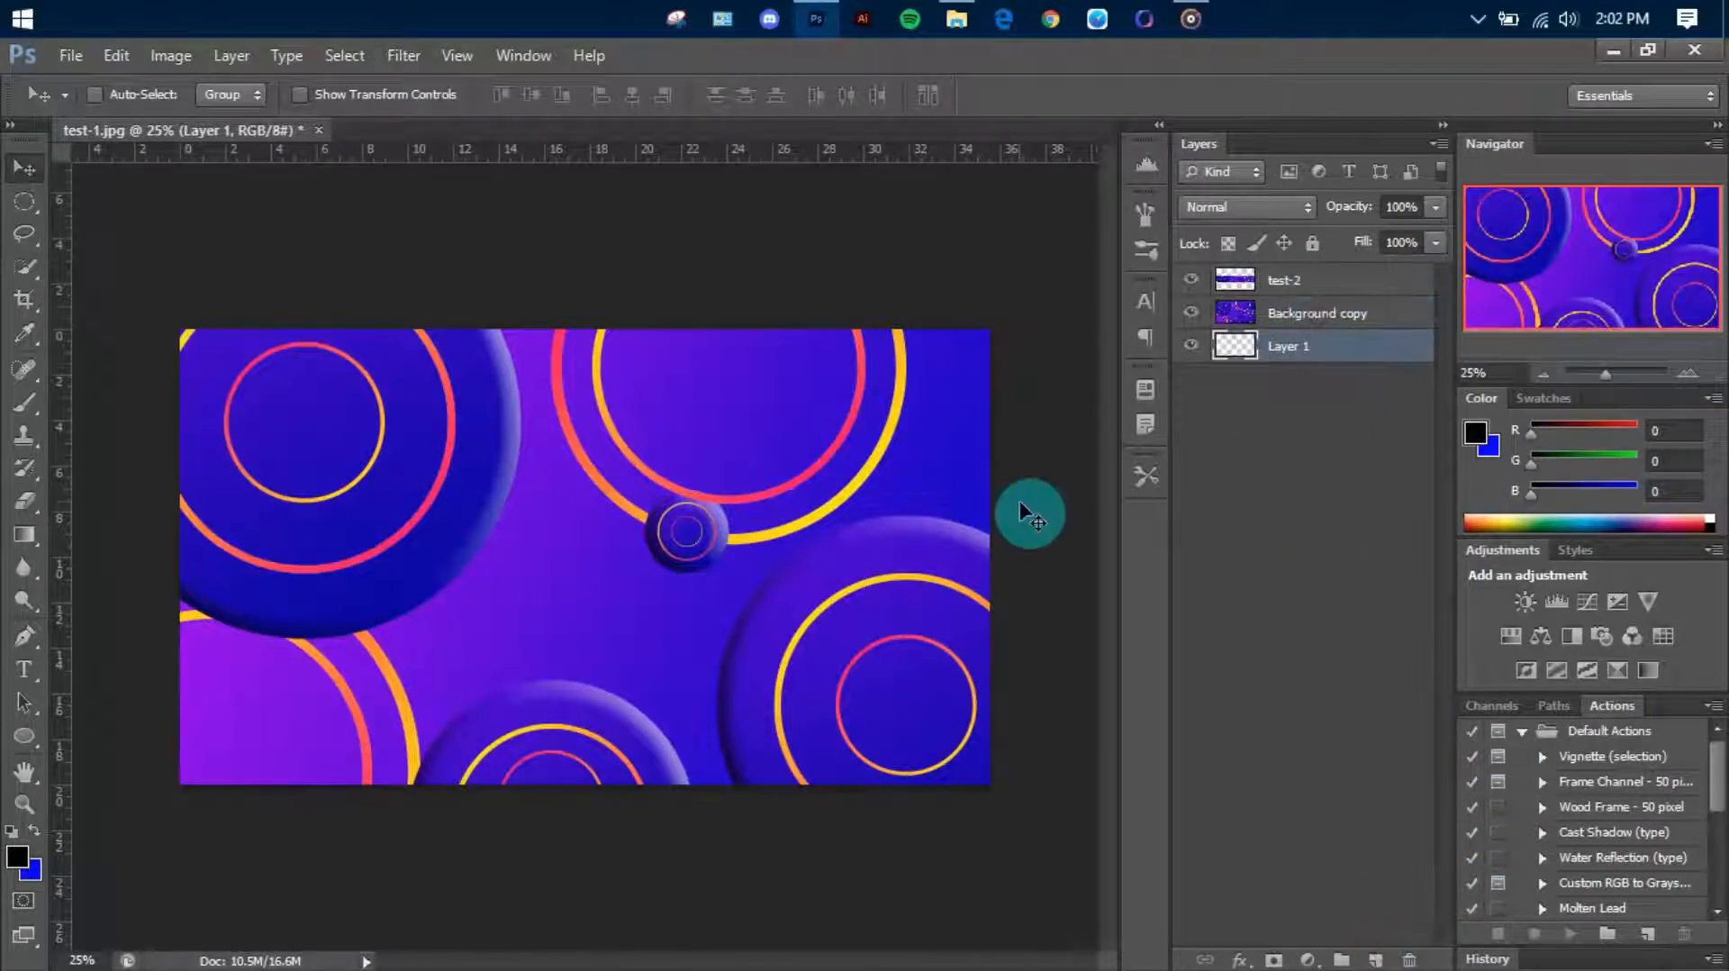
click(25, 538)
drag(47, 556, 127, 564)
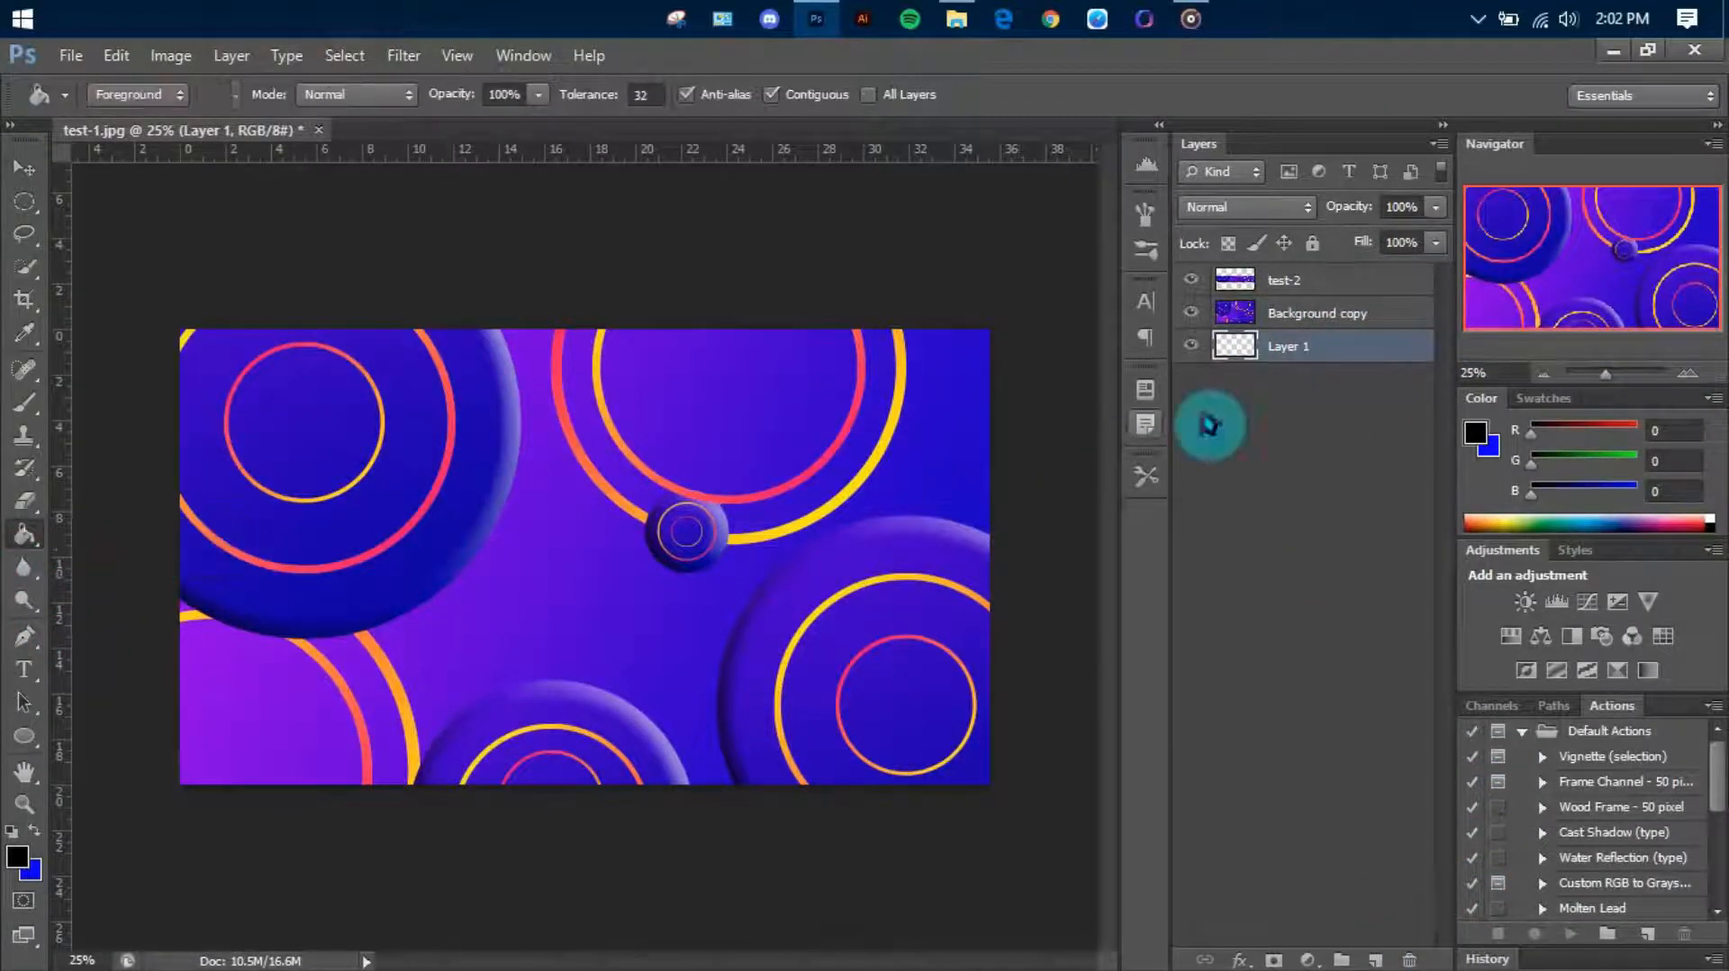
click(1190, 313)
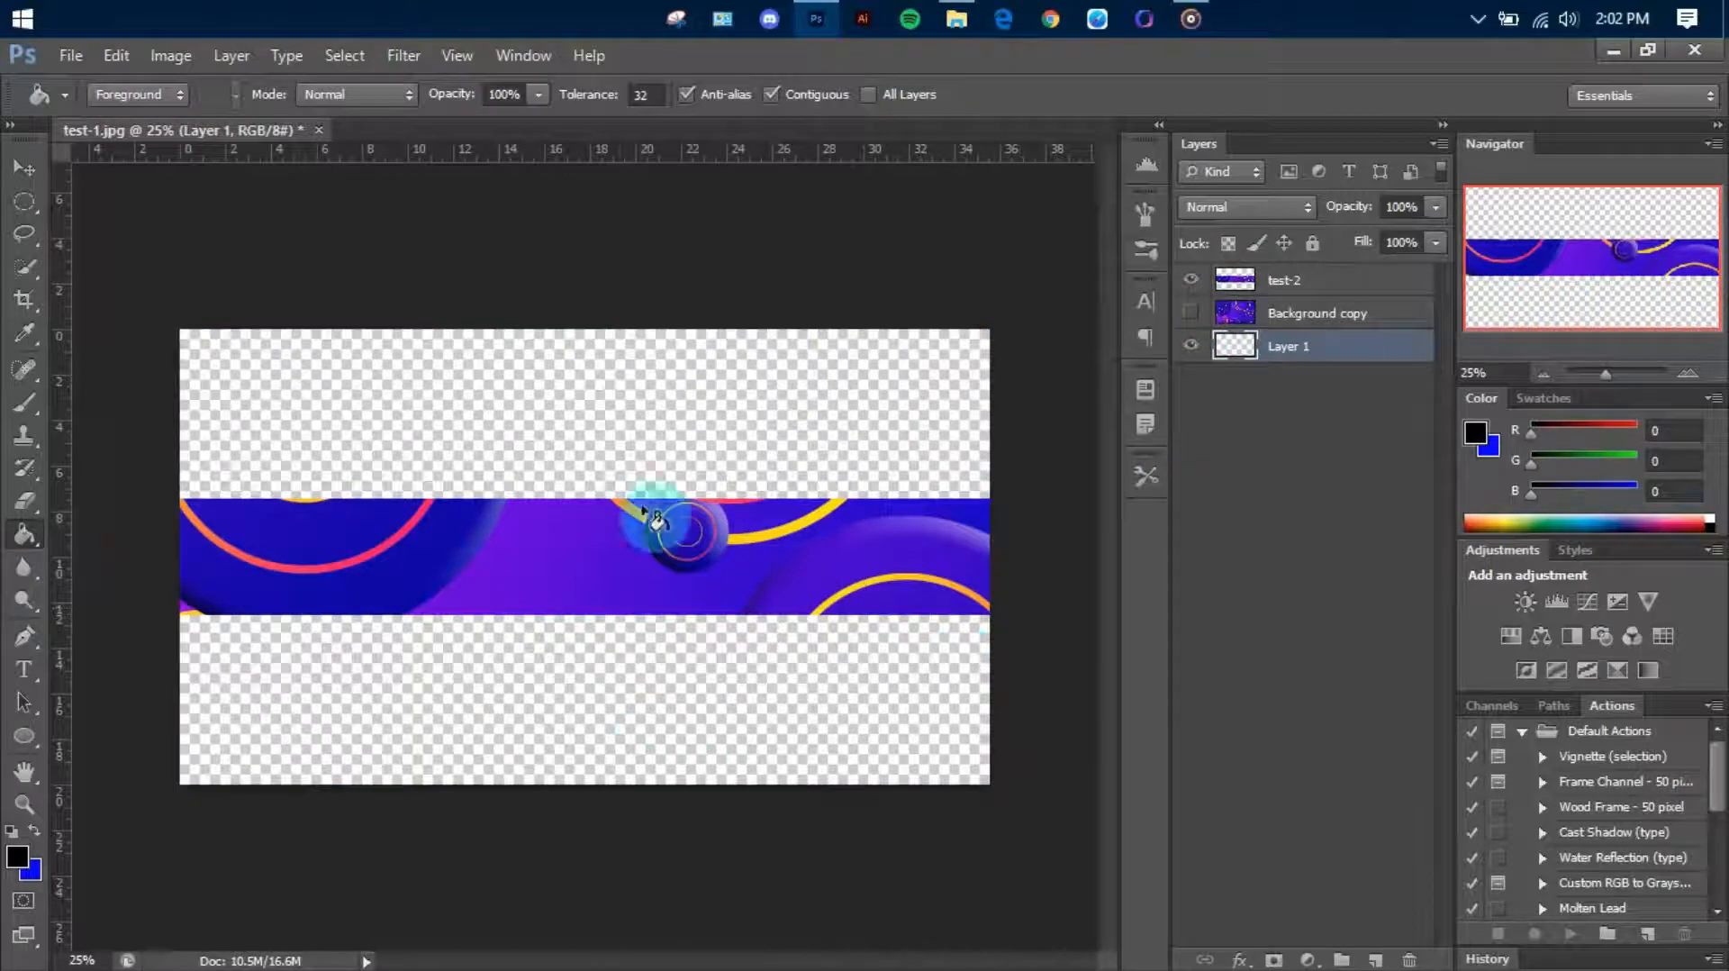
click(820, 691)
click(1191, 313)
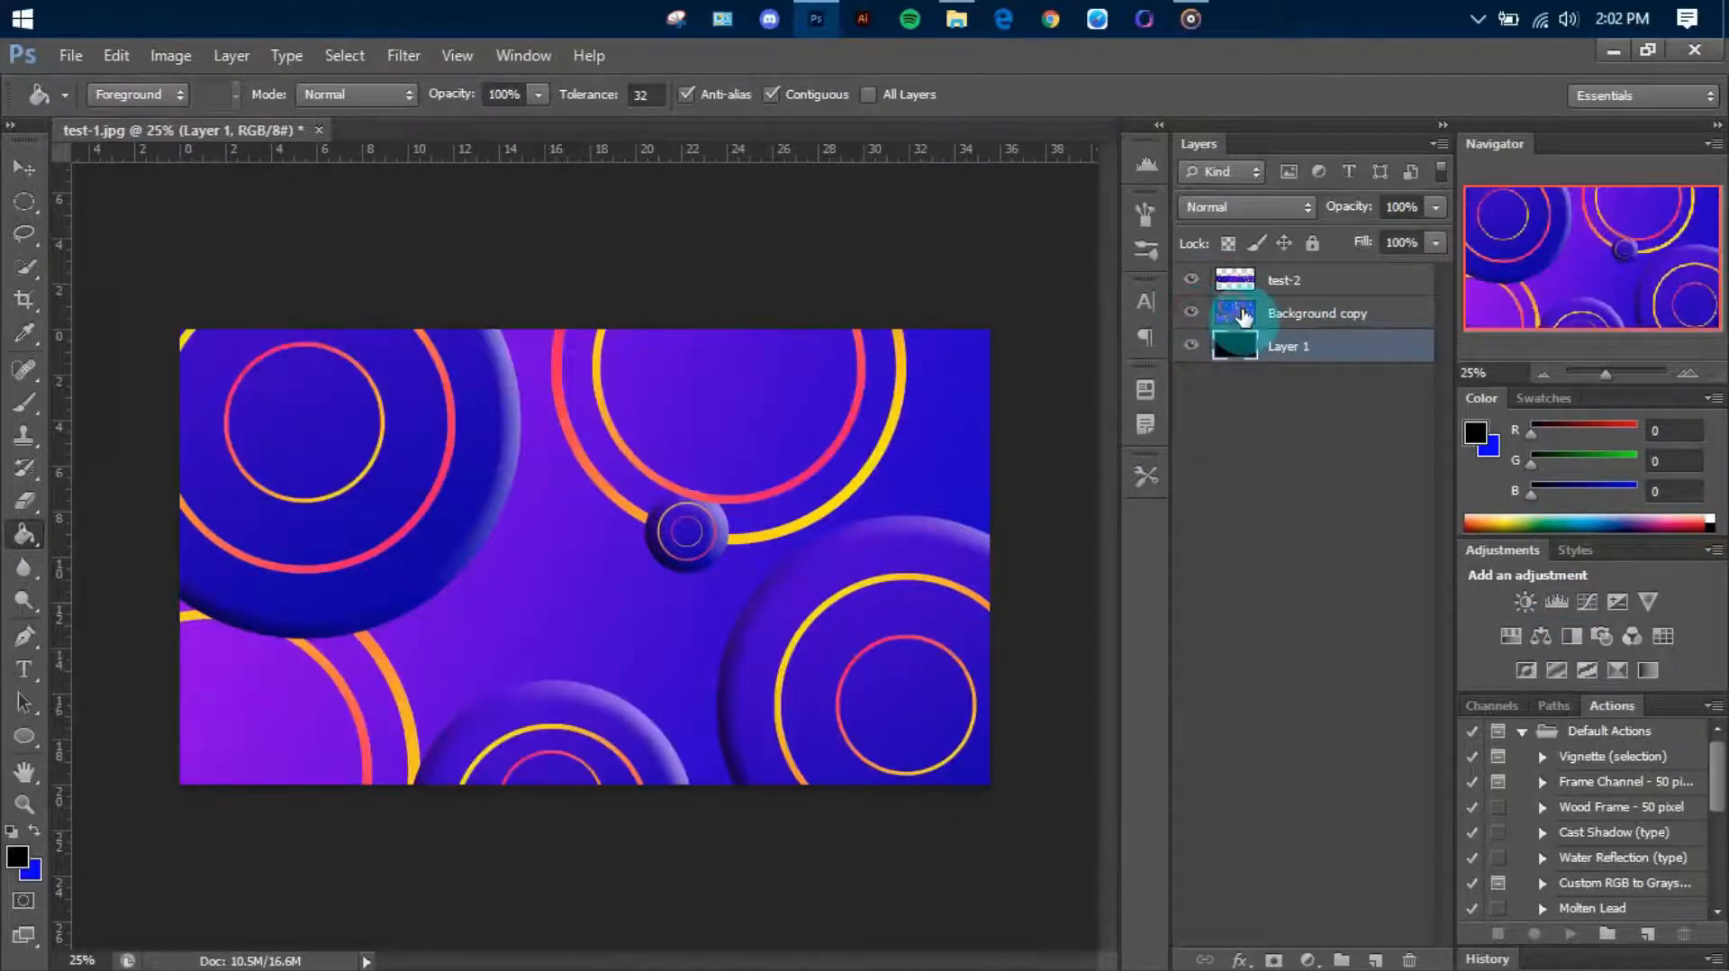
Reduce the Background copy layer's opacity to 42%
click(1244, 316)
drag(1423, 233, 1381, 260)
click(1382, 470)
Duplicate the black Layer 1 between test-2 and Background copy, and add a layer mask to the duplicate
click(1291, 349)
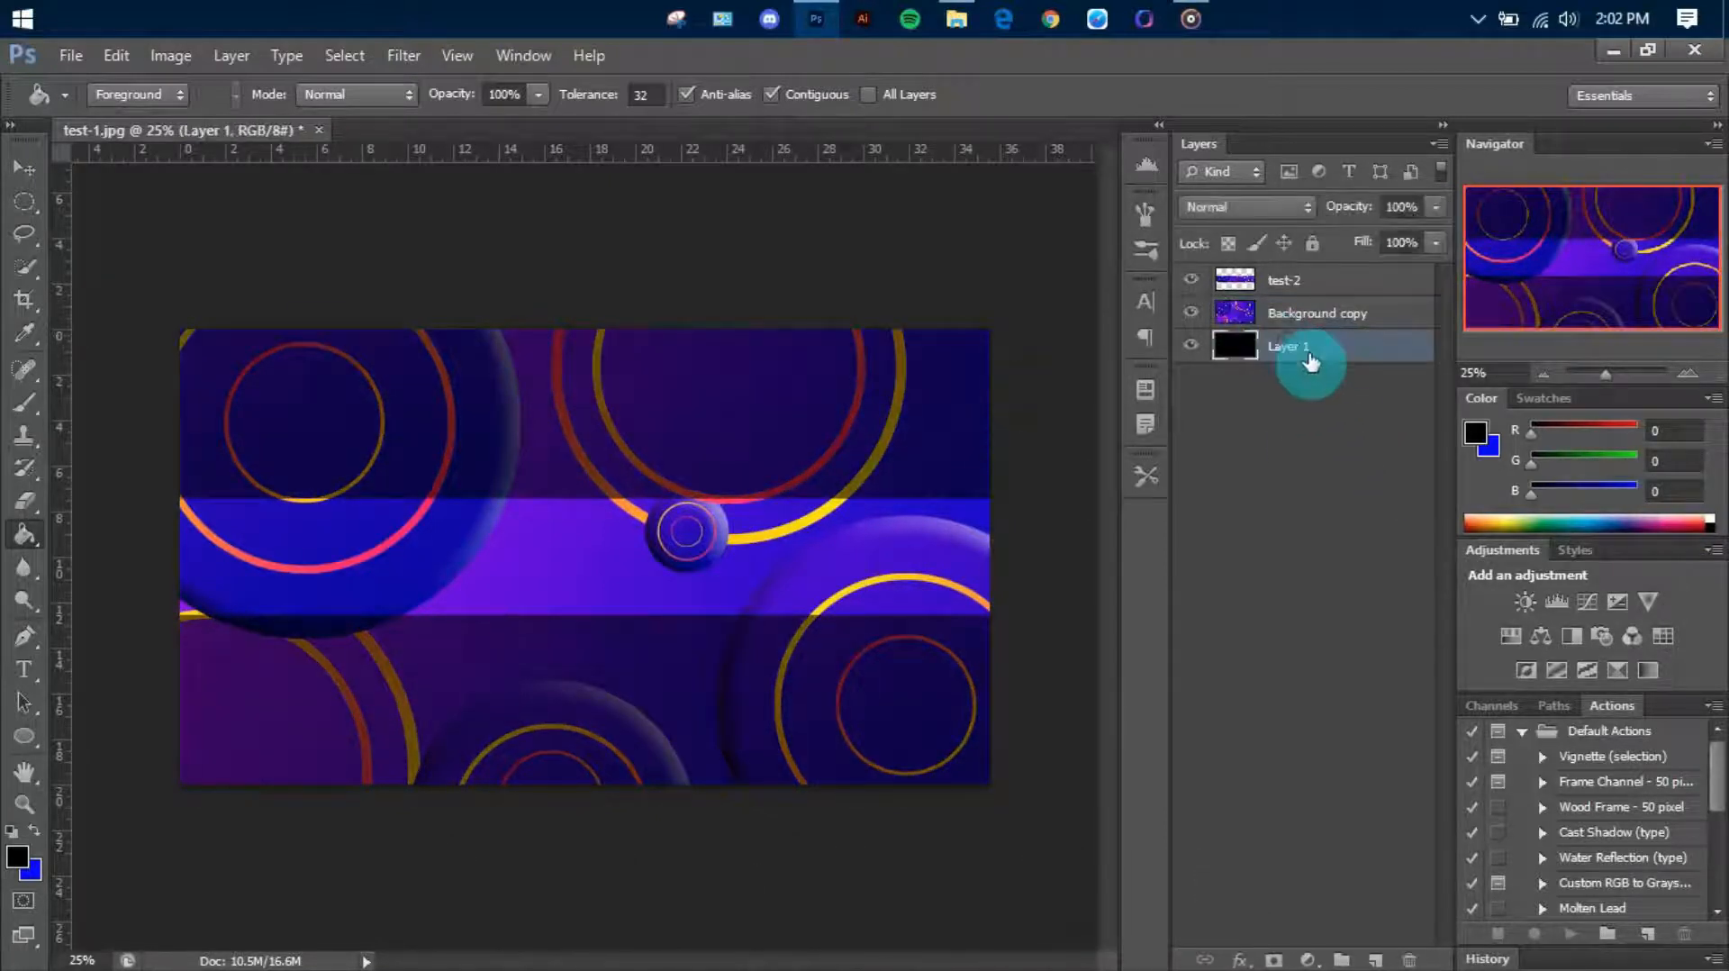
drag(1313, 363, 1350, 314)
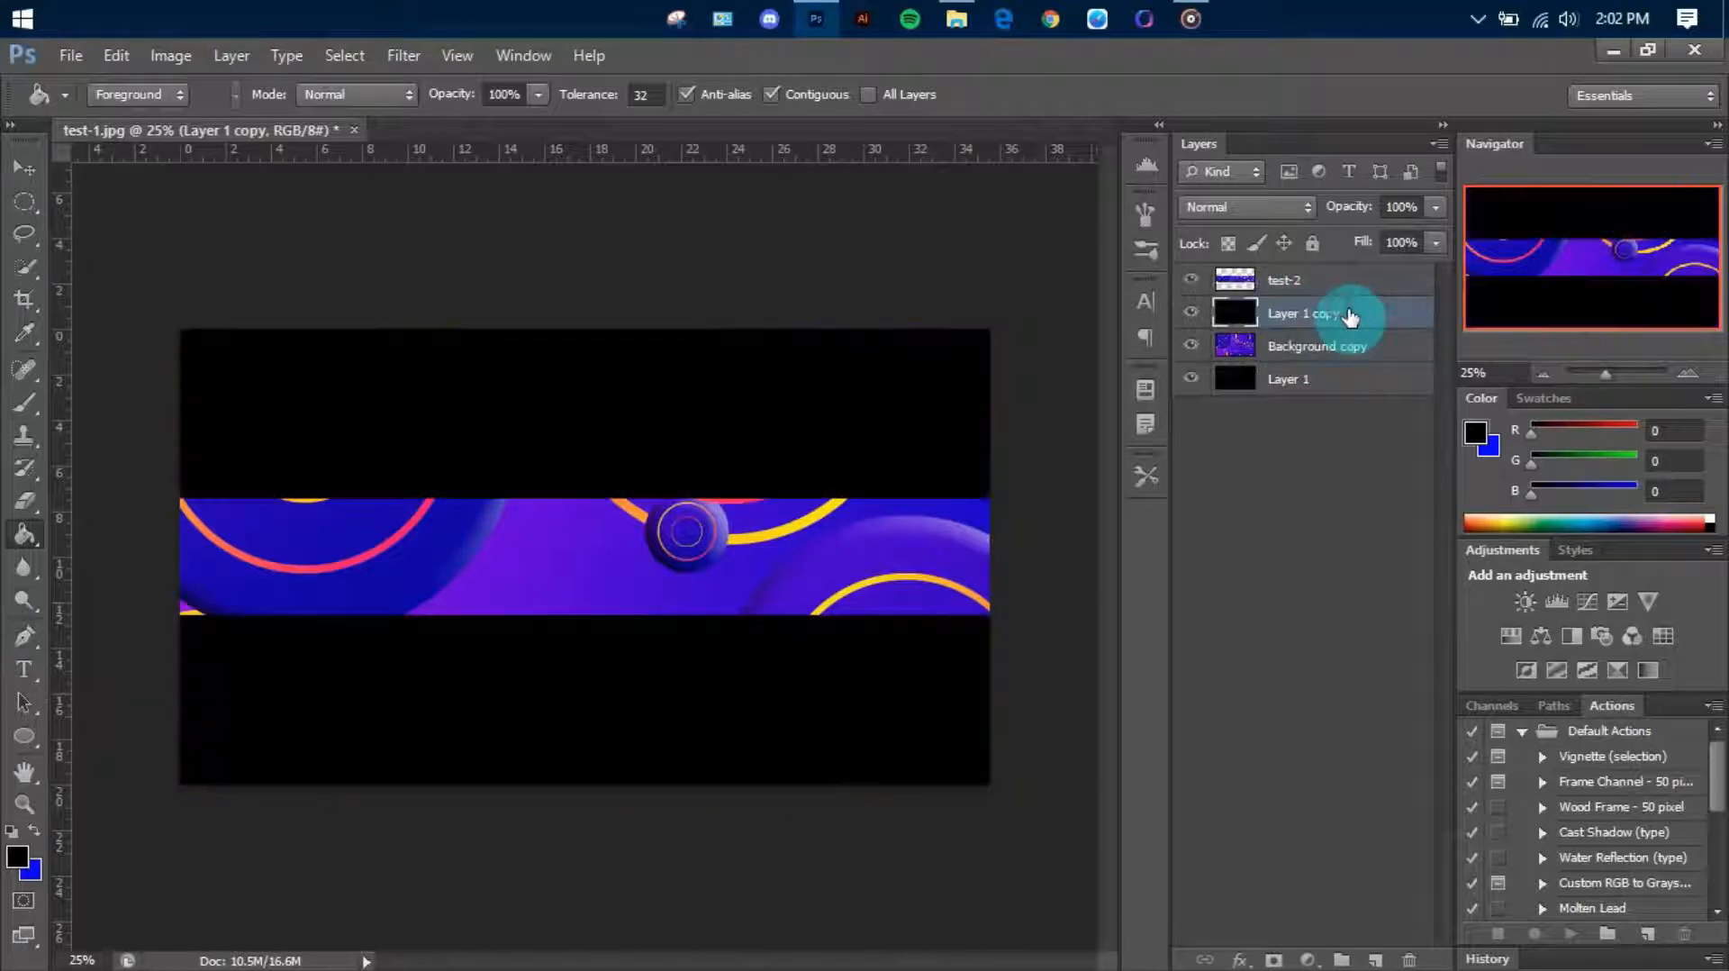
click(1273, 960)
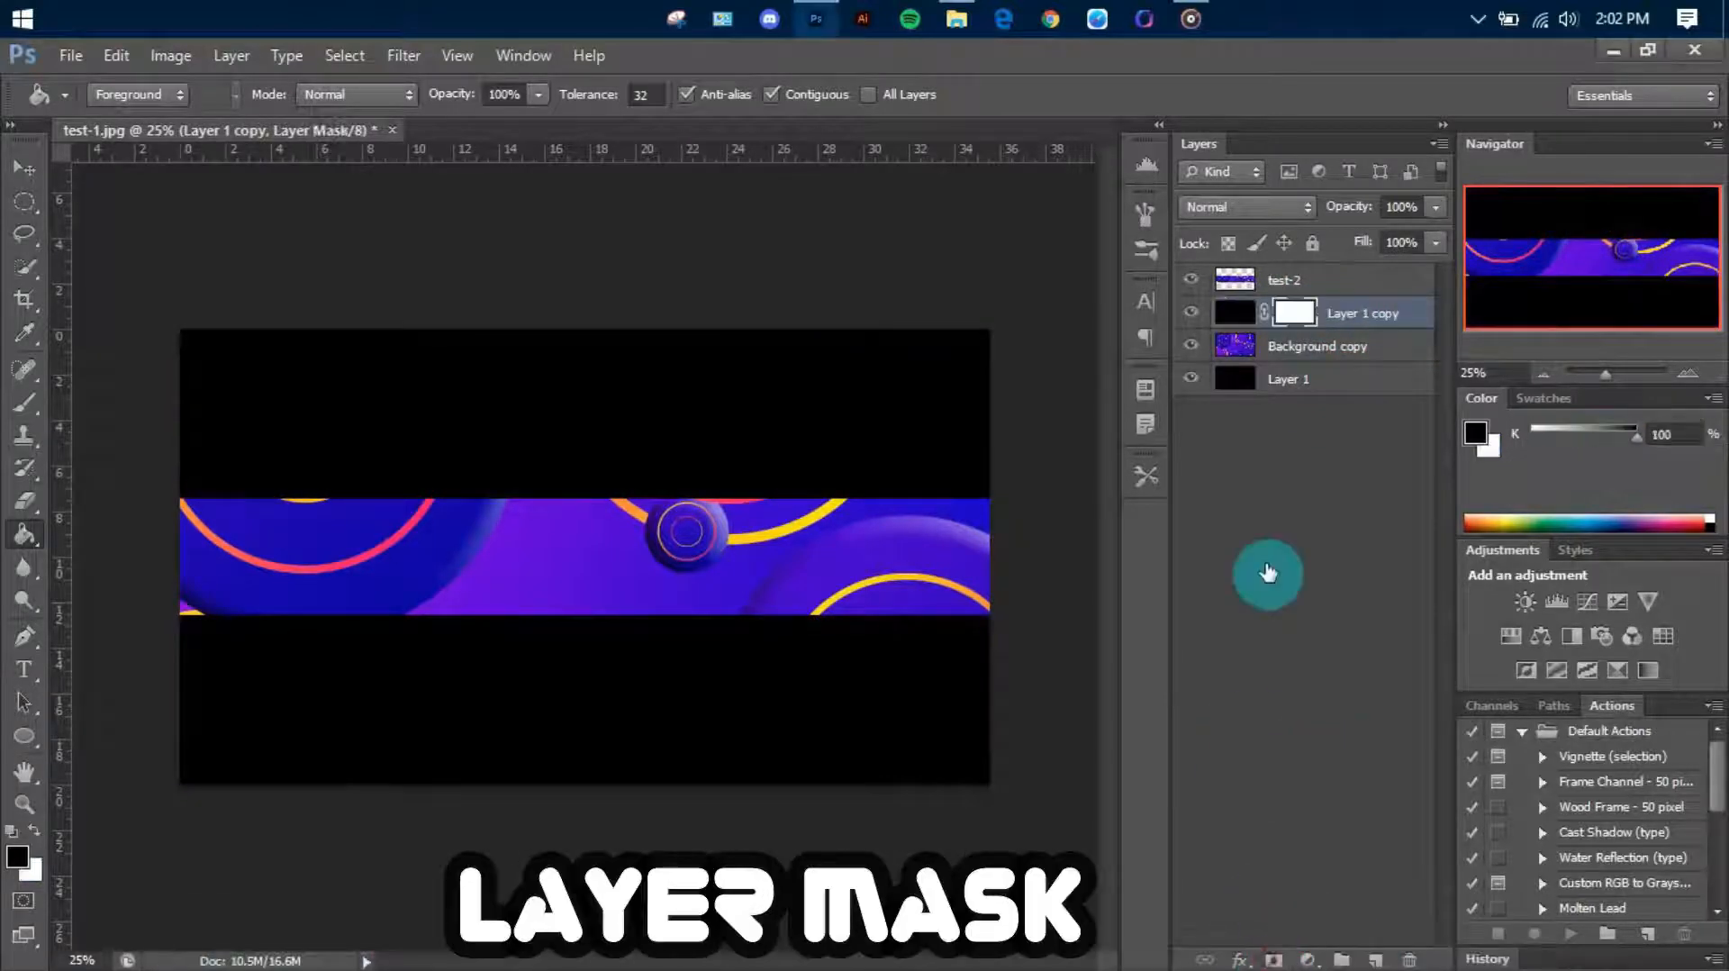
Switch to the Brush tool and enlarge the brush to 1200 px
key(b)
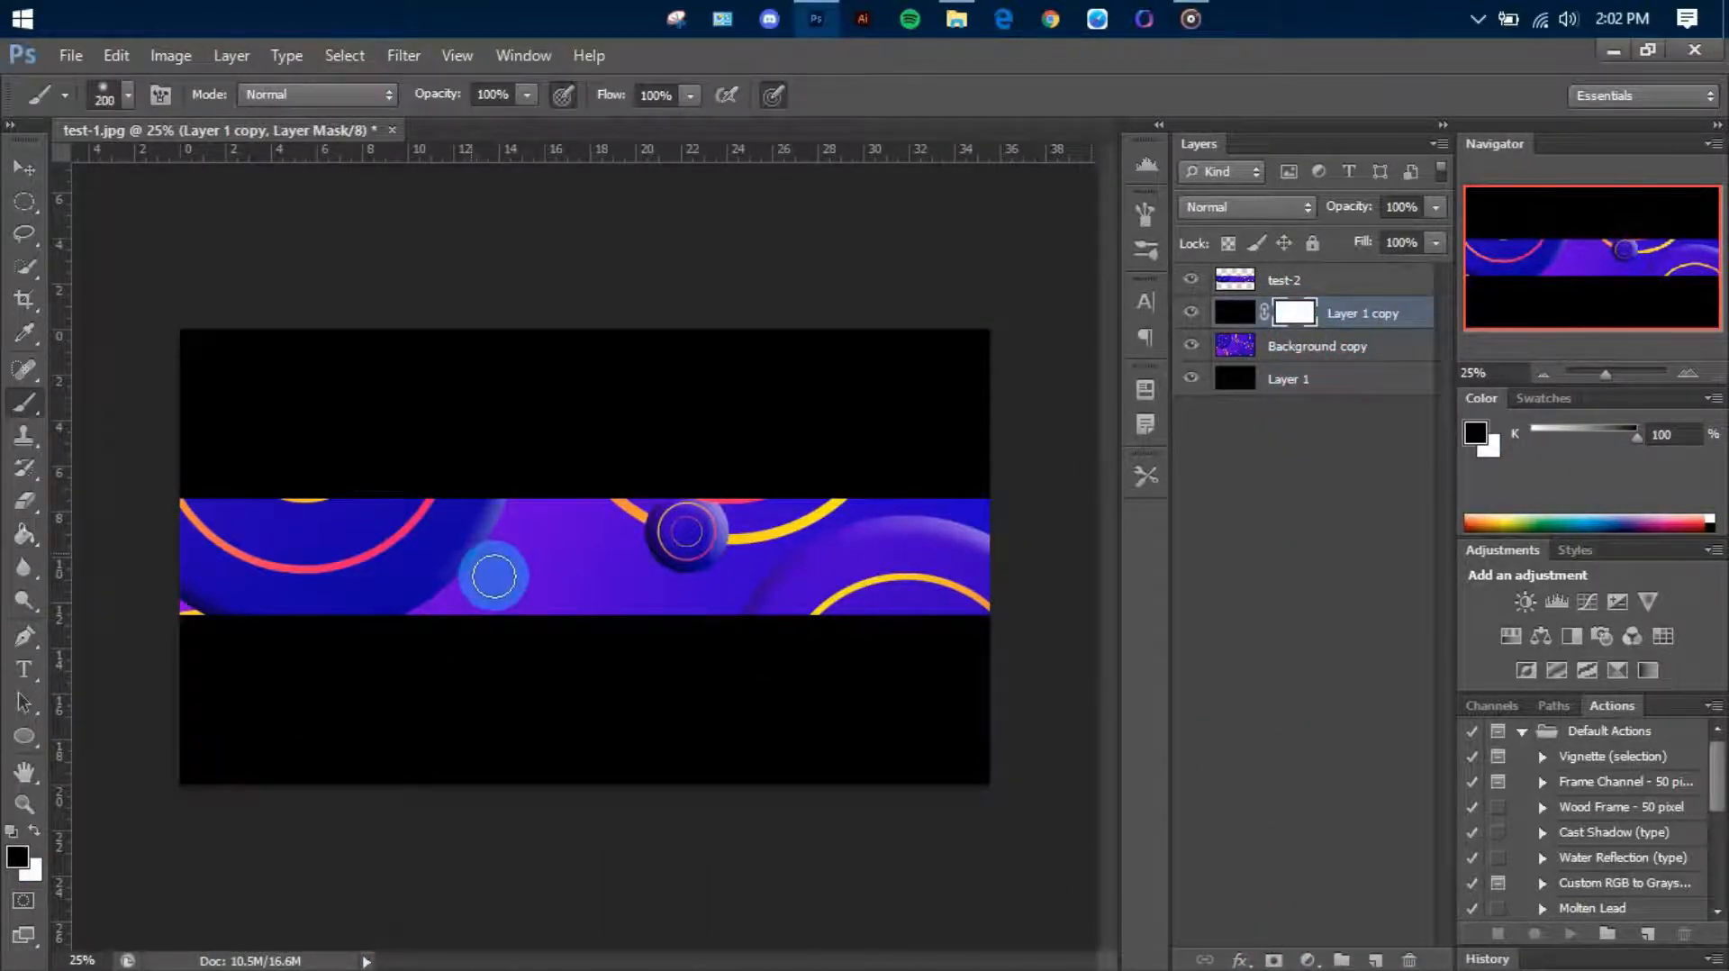
key(bracketright)
key(bracketright)
key(bracketright)
key(bracketright)
key(bracketright)
key(bracketright)
key(bracketright)
key(bracketright)
key(bracketright)
key(bracketright)
scroll(655, 695, down, 1)
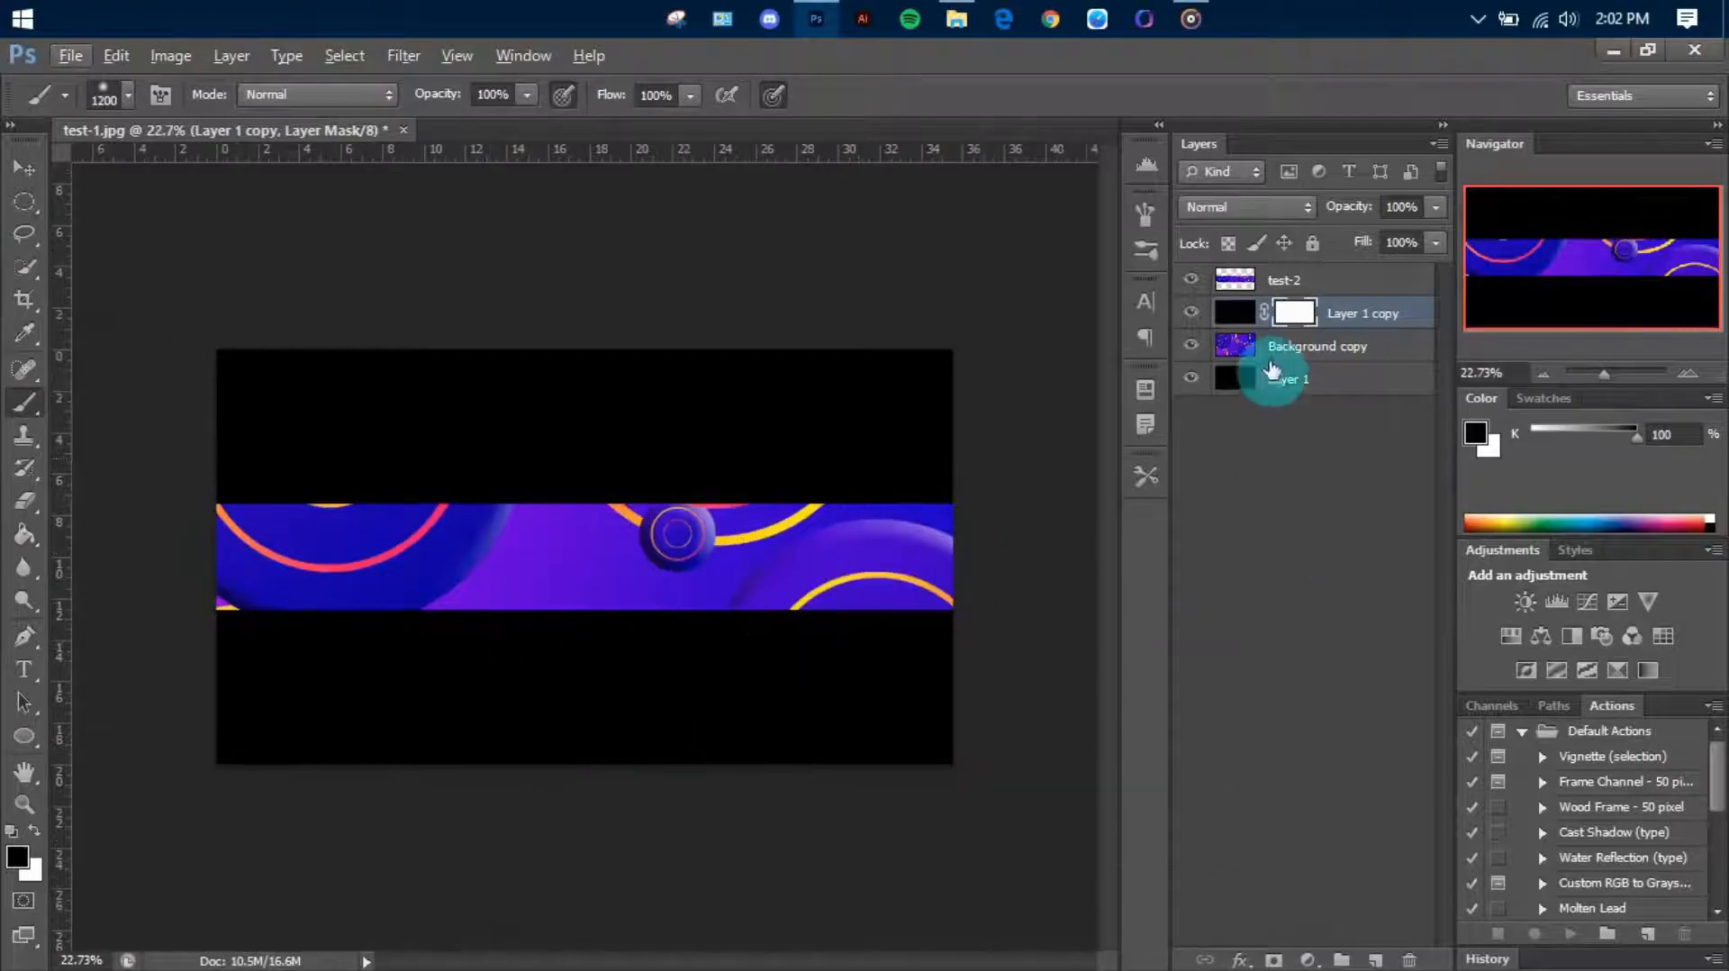
click(1235, 312)
key(ctrl+i)
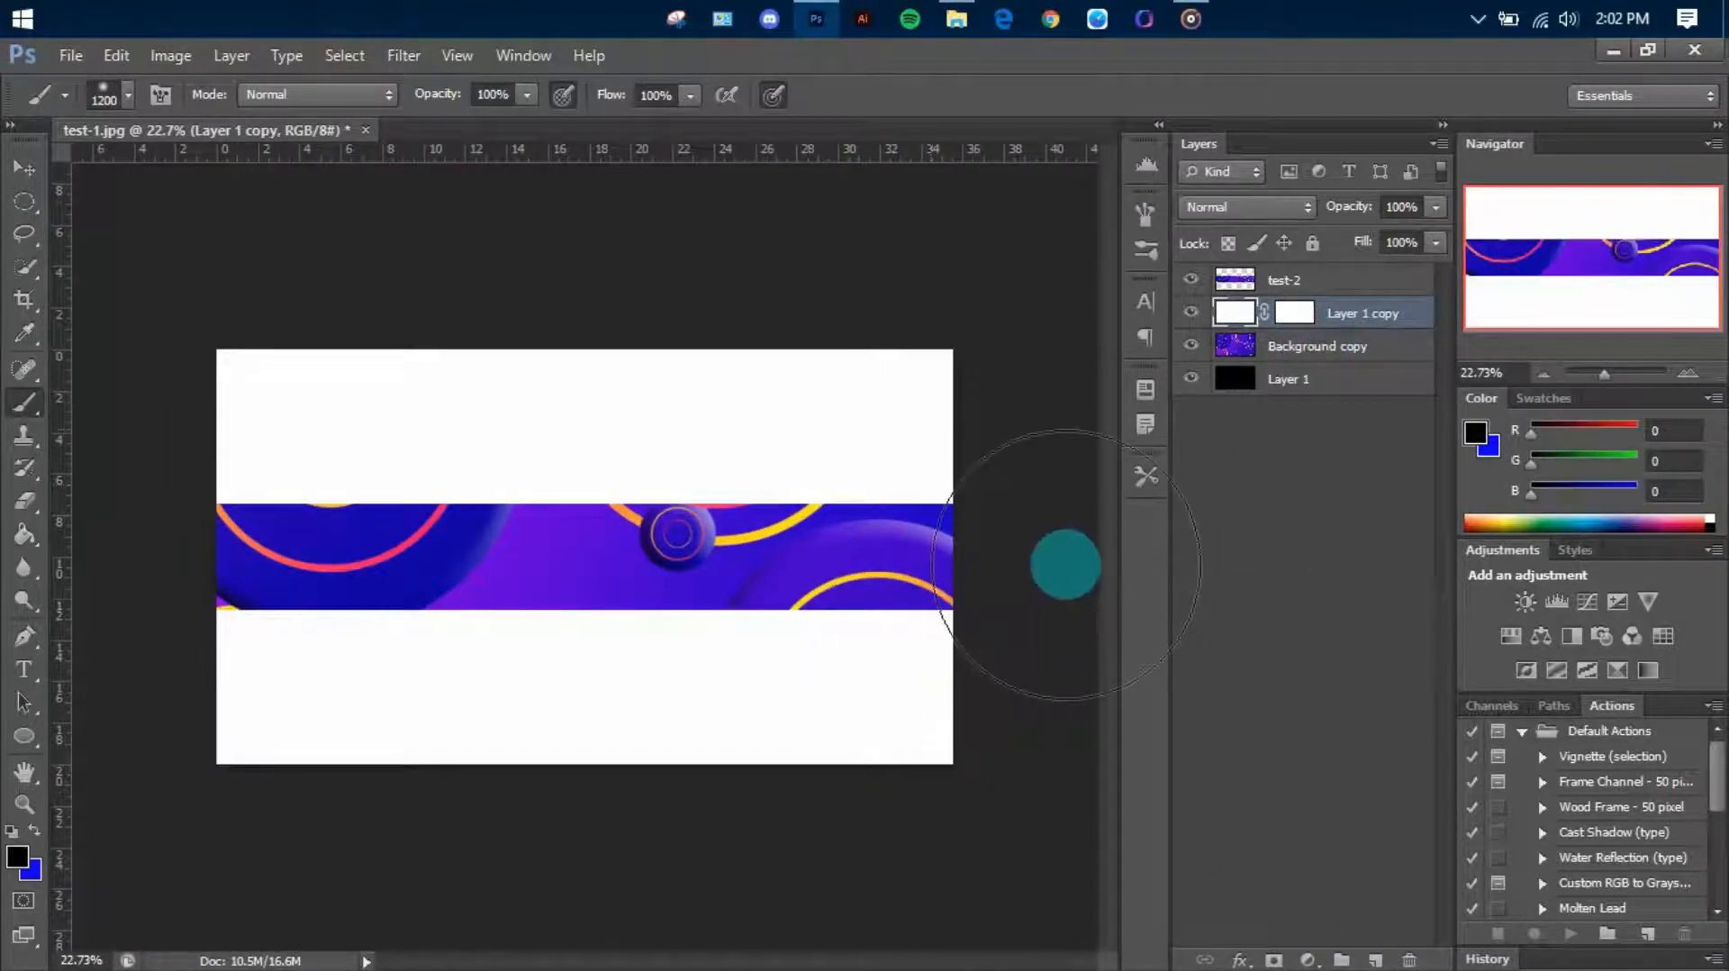
key(ctrl+z)
Invert the Layer 1 copy mask to black and make white the foreground colour
click(1302, 312)
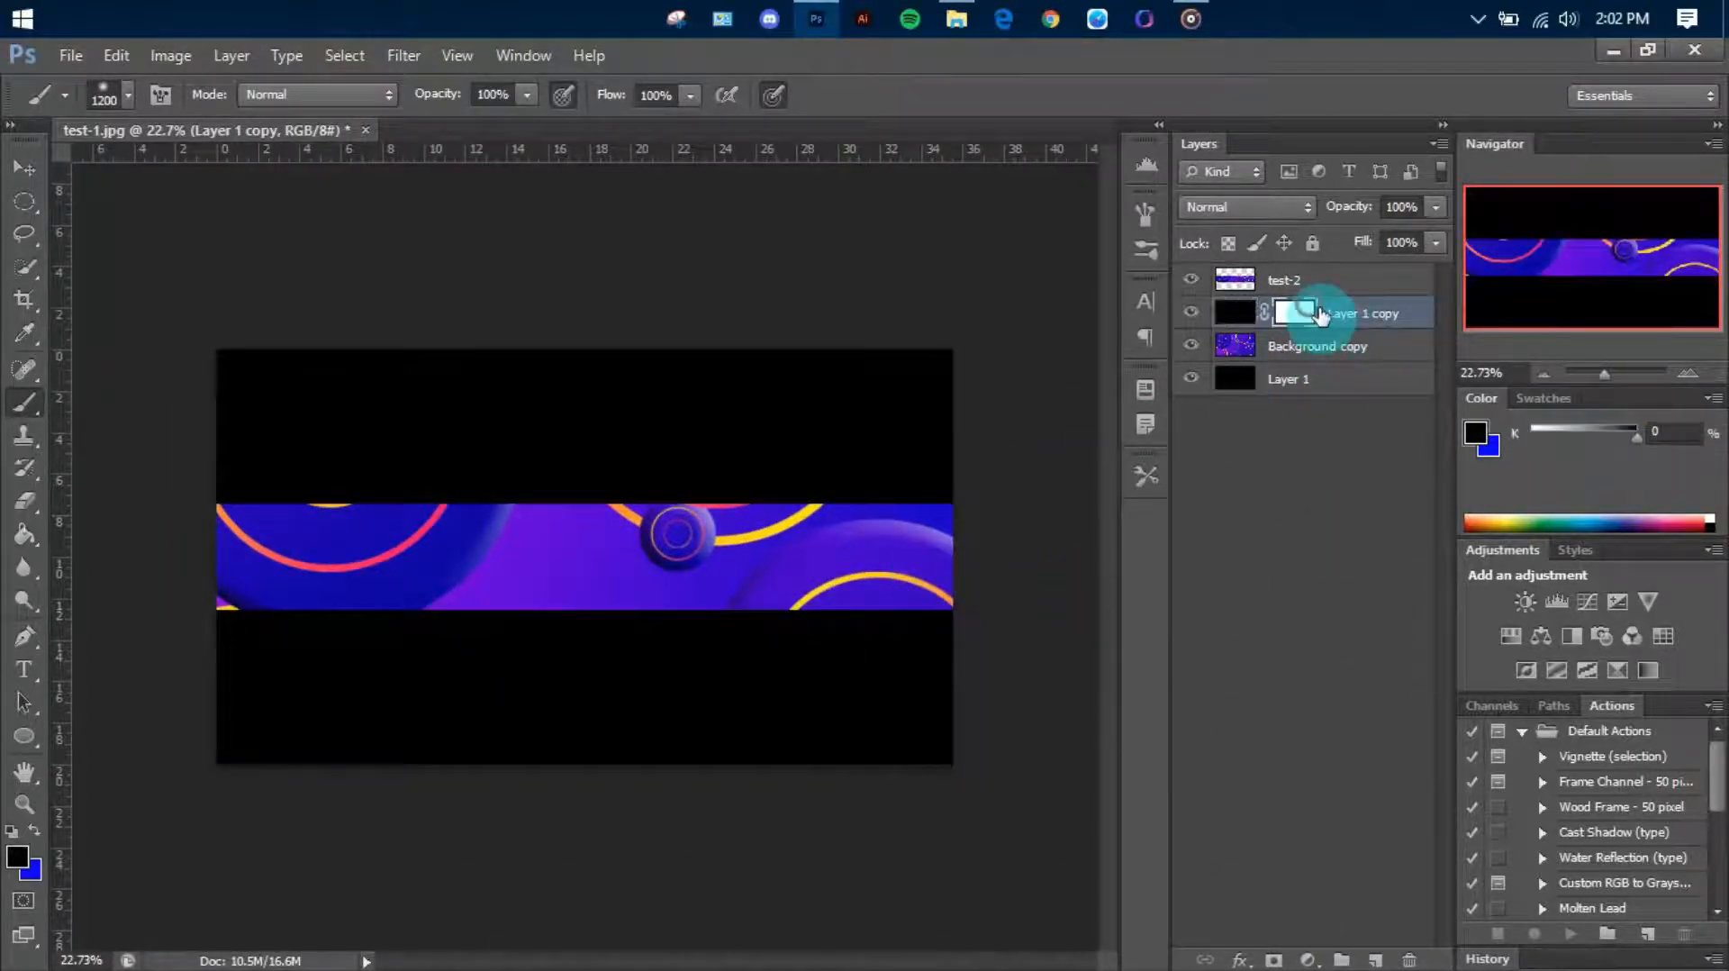
key(ctrl+i)
key(x)
Paint white on the Layer 1 copy mask along the canvas's upper and lower edges to reveal soft dark shading
scroll(846, 811, down, 2)
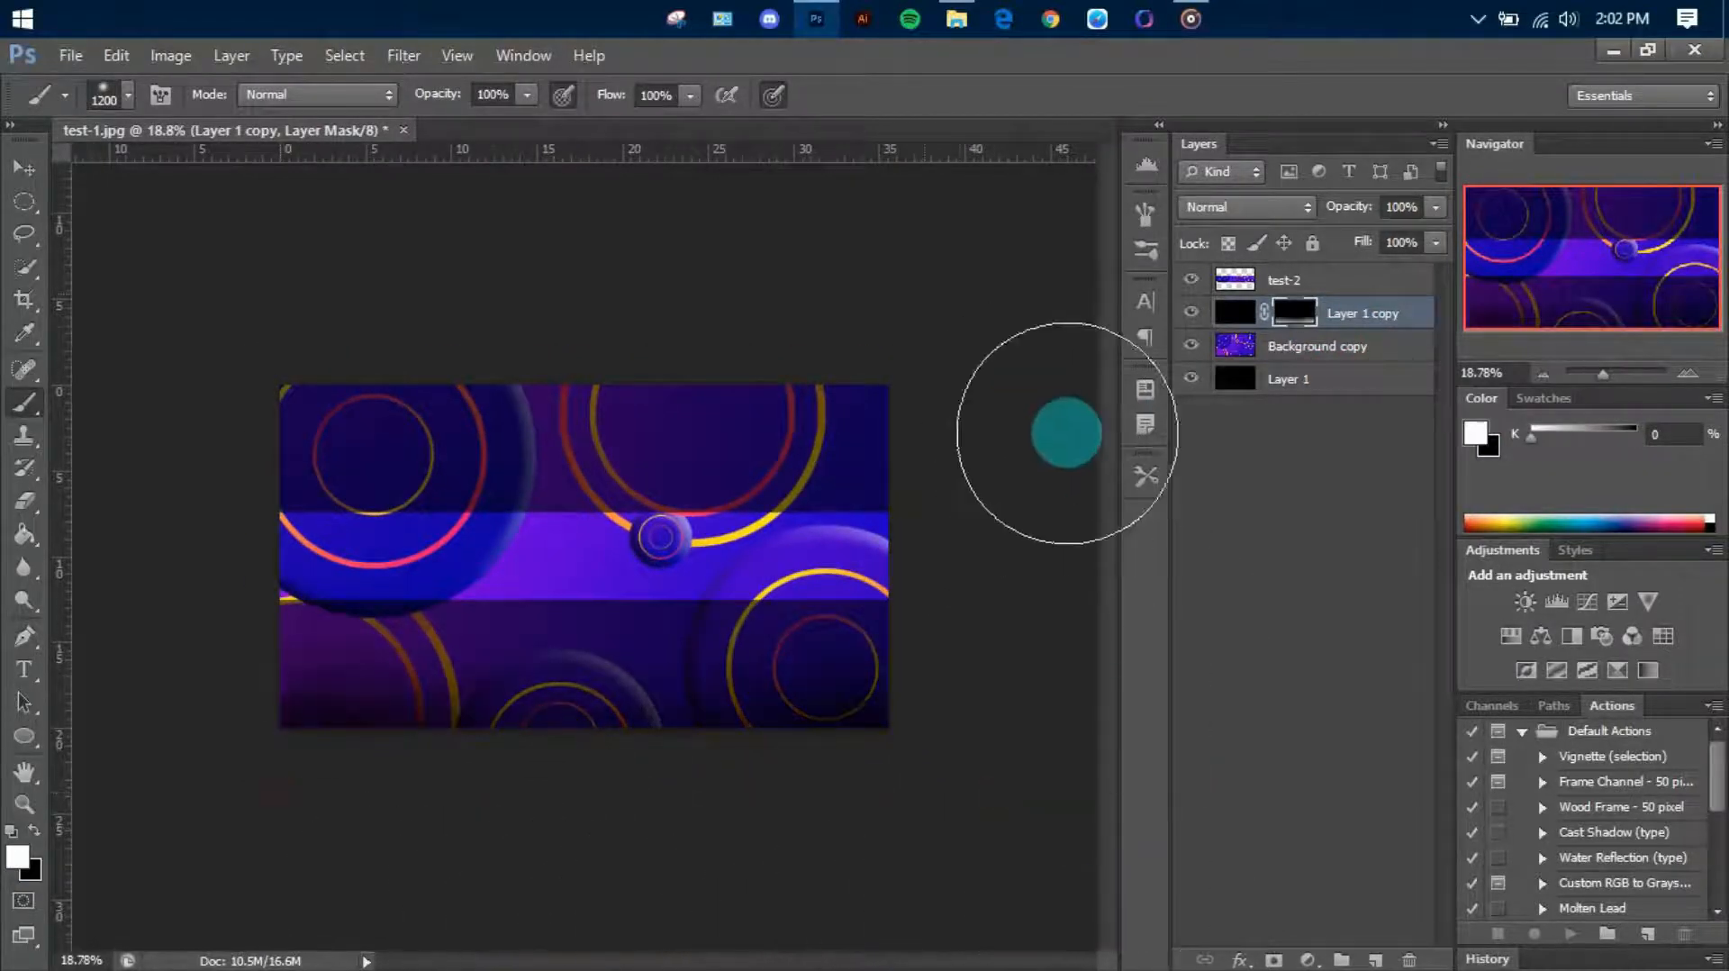
mouse_move(871, 404)
mouse_down()
mouse_move(461, 424)
mouse_move(414, 495)
mouse_up()
scroll(525, 567, up, 4)
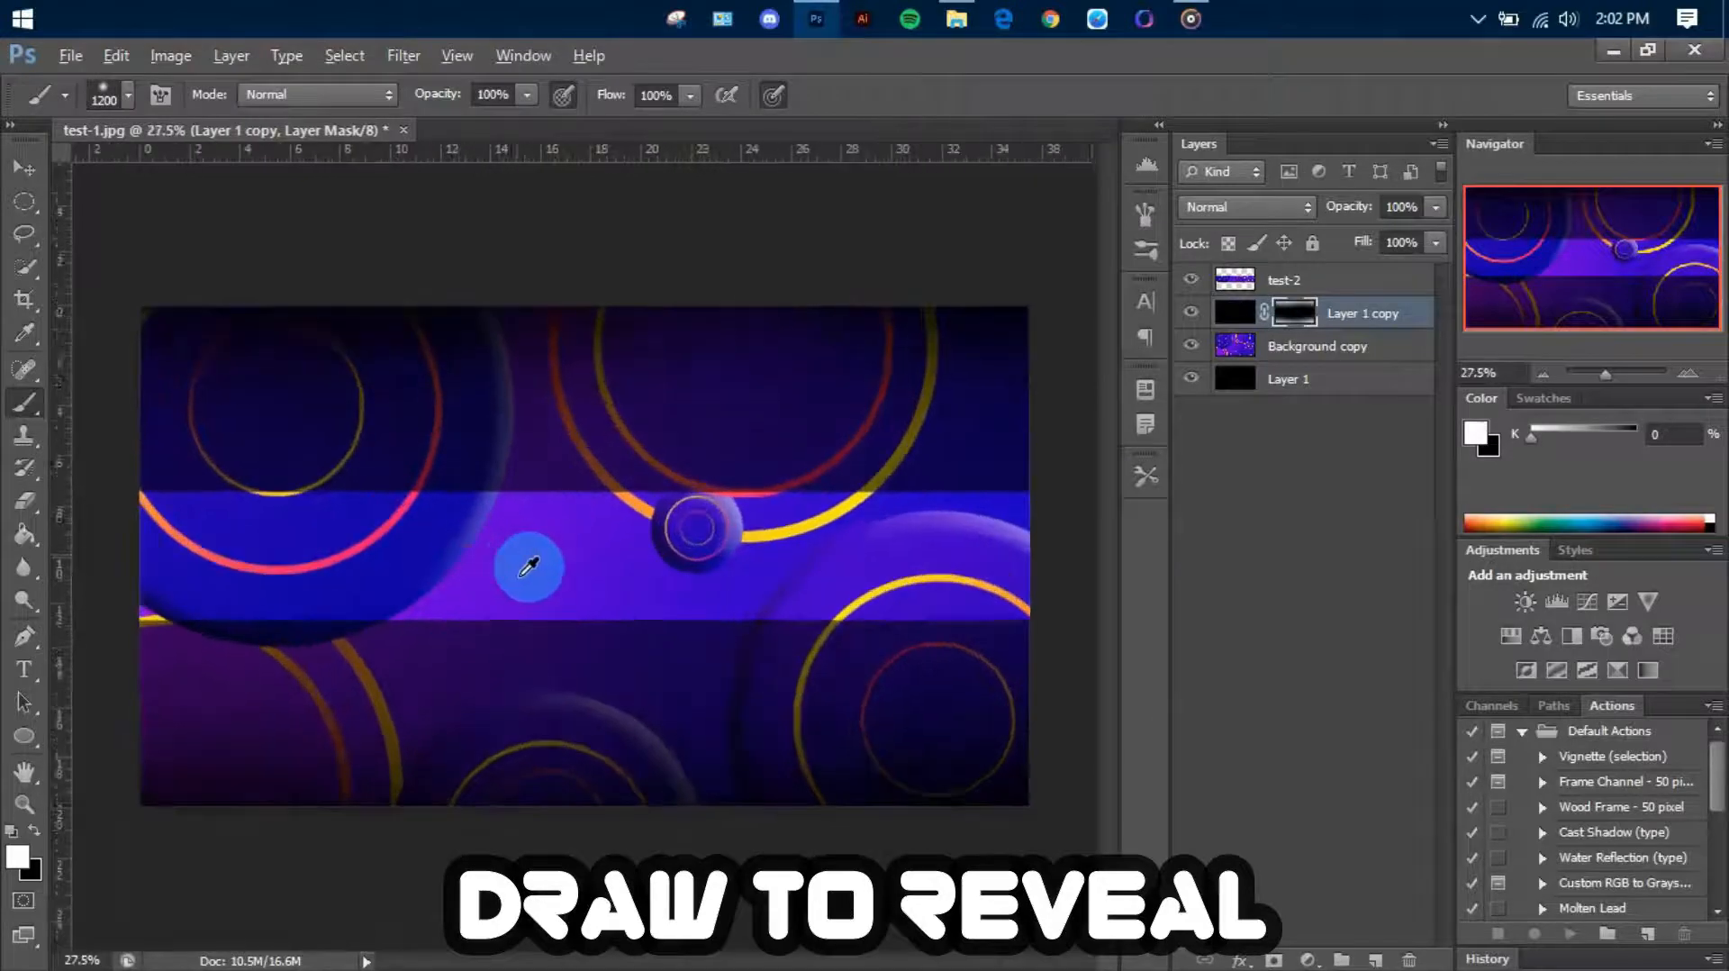
scroll(471, 386, down, 2)
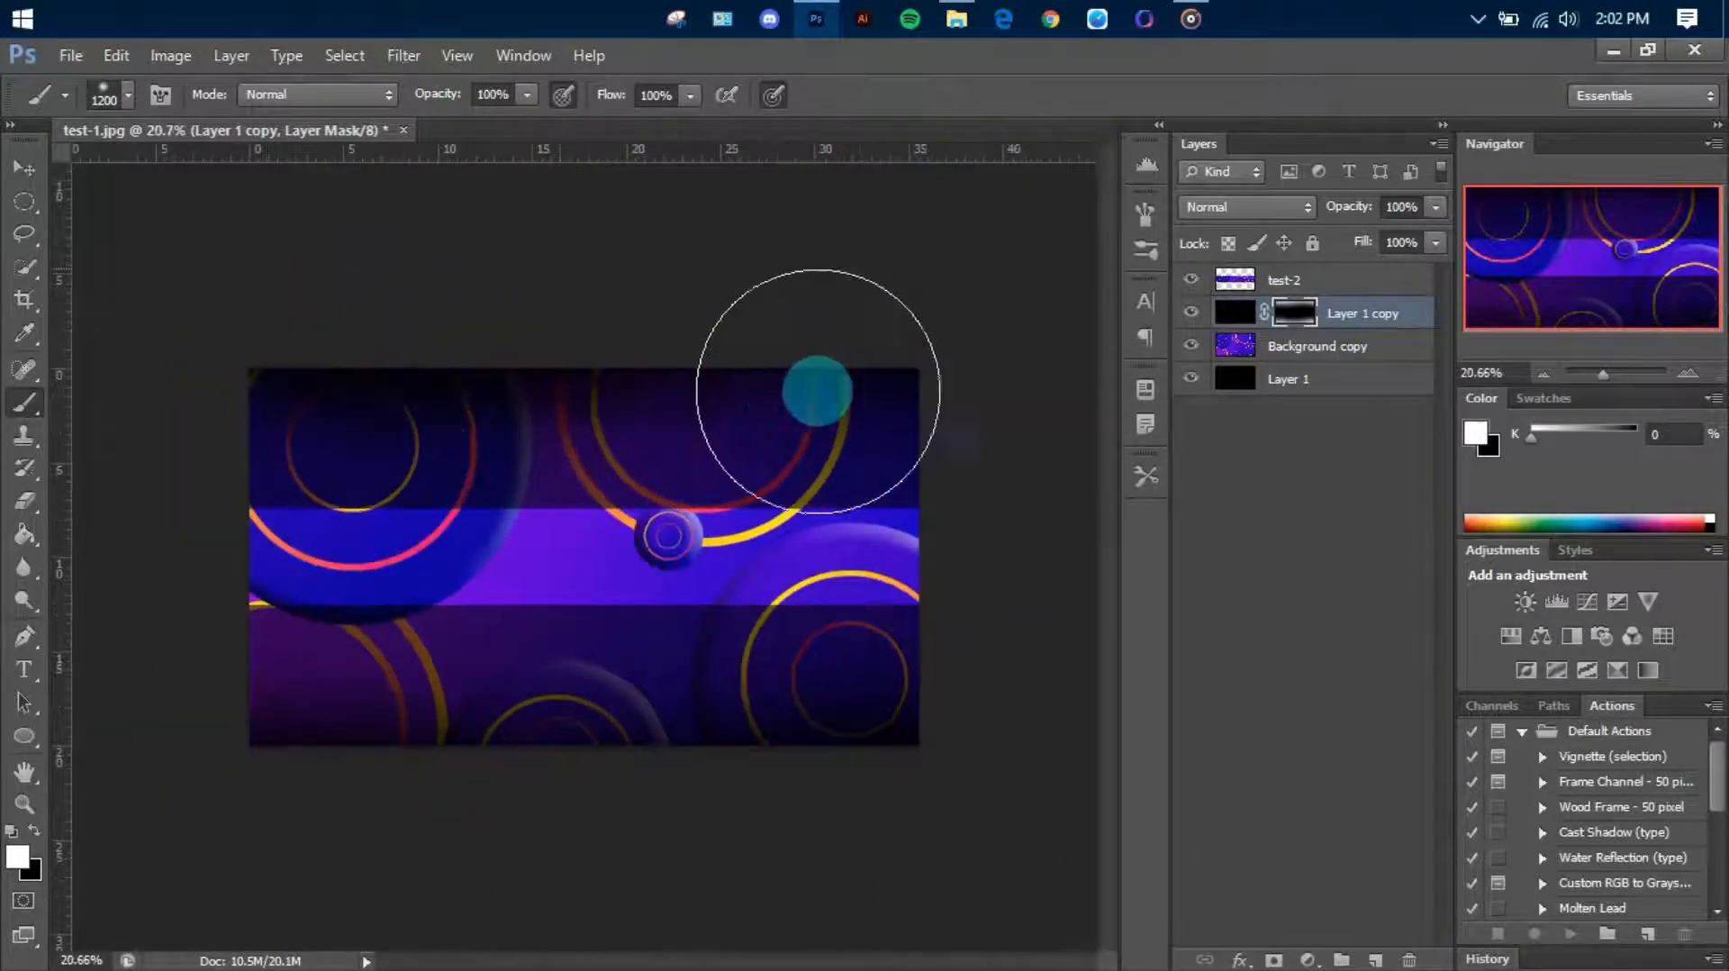
scroll(833, 300, down, 1)
scroll(833, 300, down, 1)
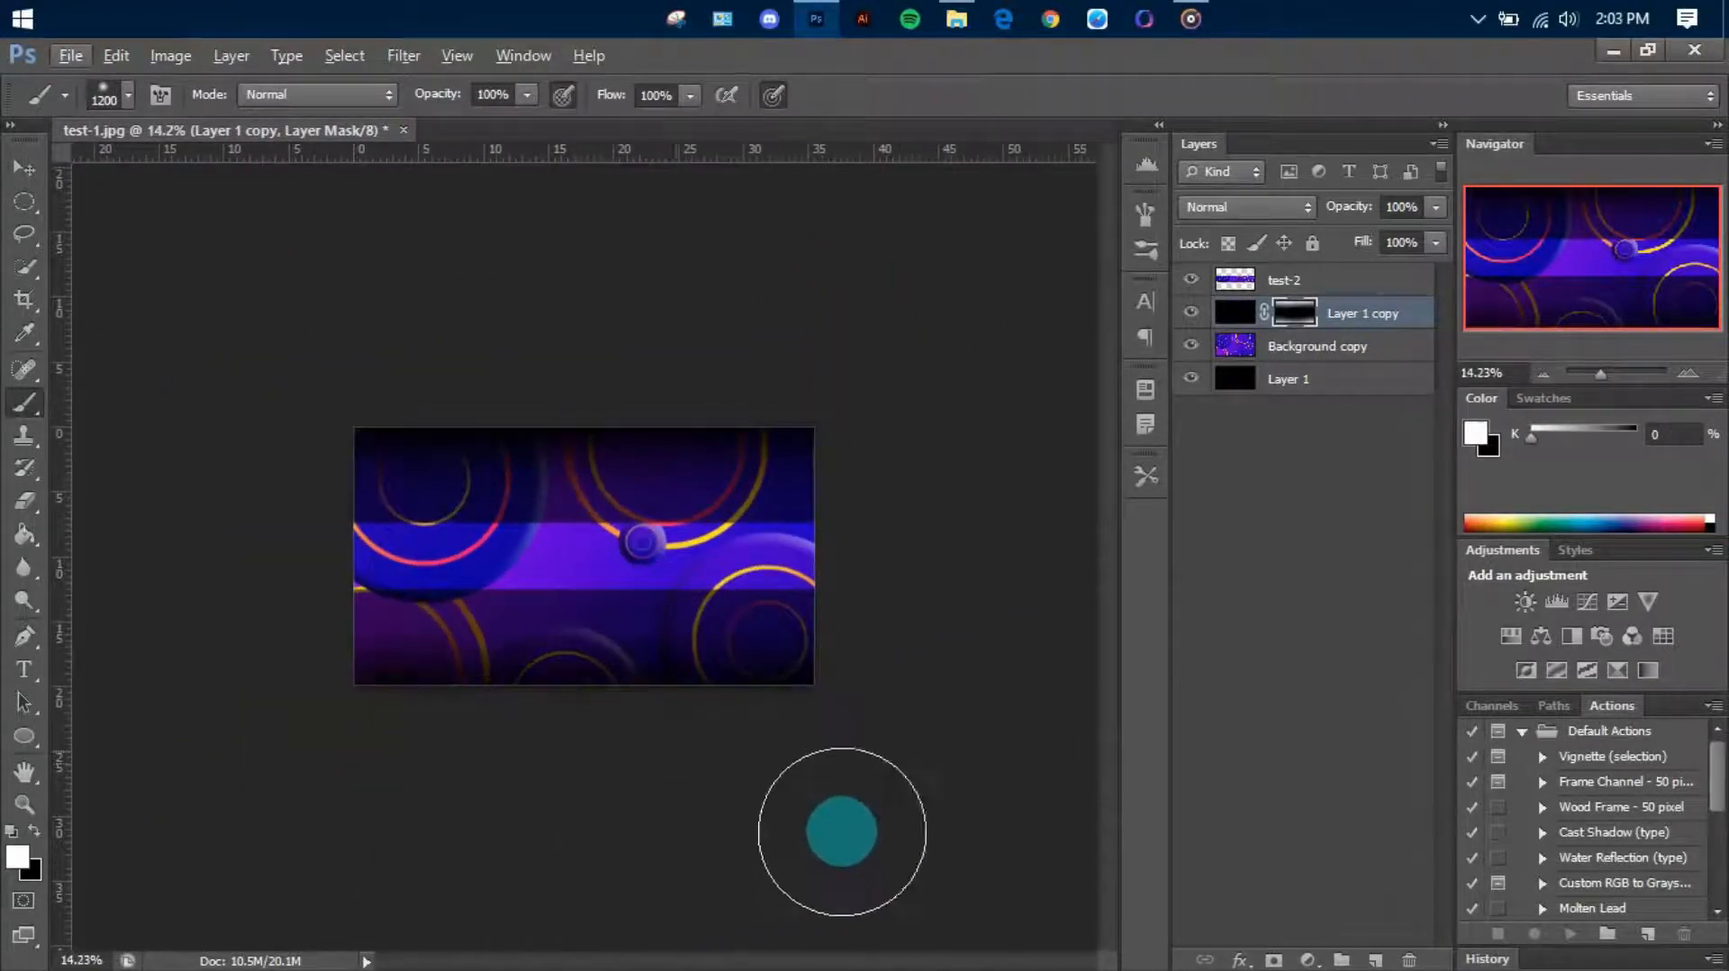
scroll(901, 712, up, 4)
Apply a Lens Blur to the Background copy layer with a hexagon iris and a radius of 25
click(1279, 346)
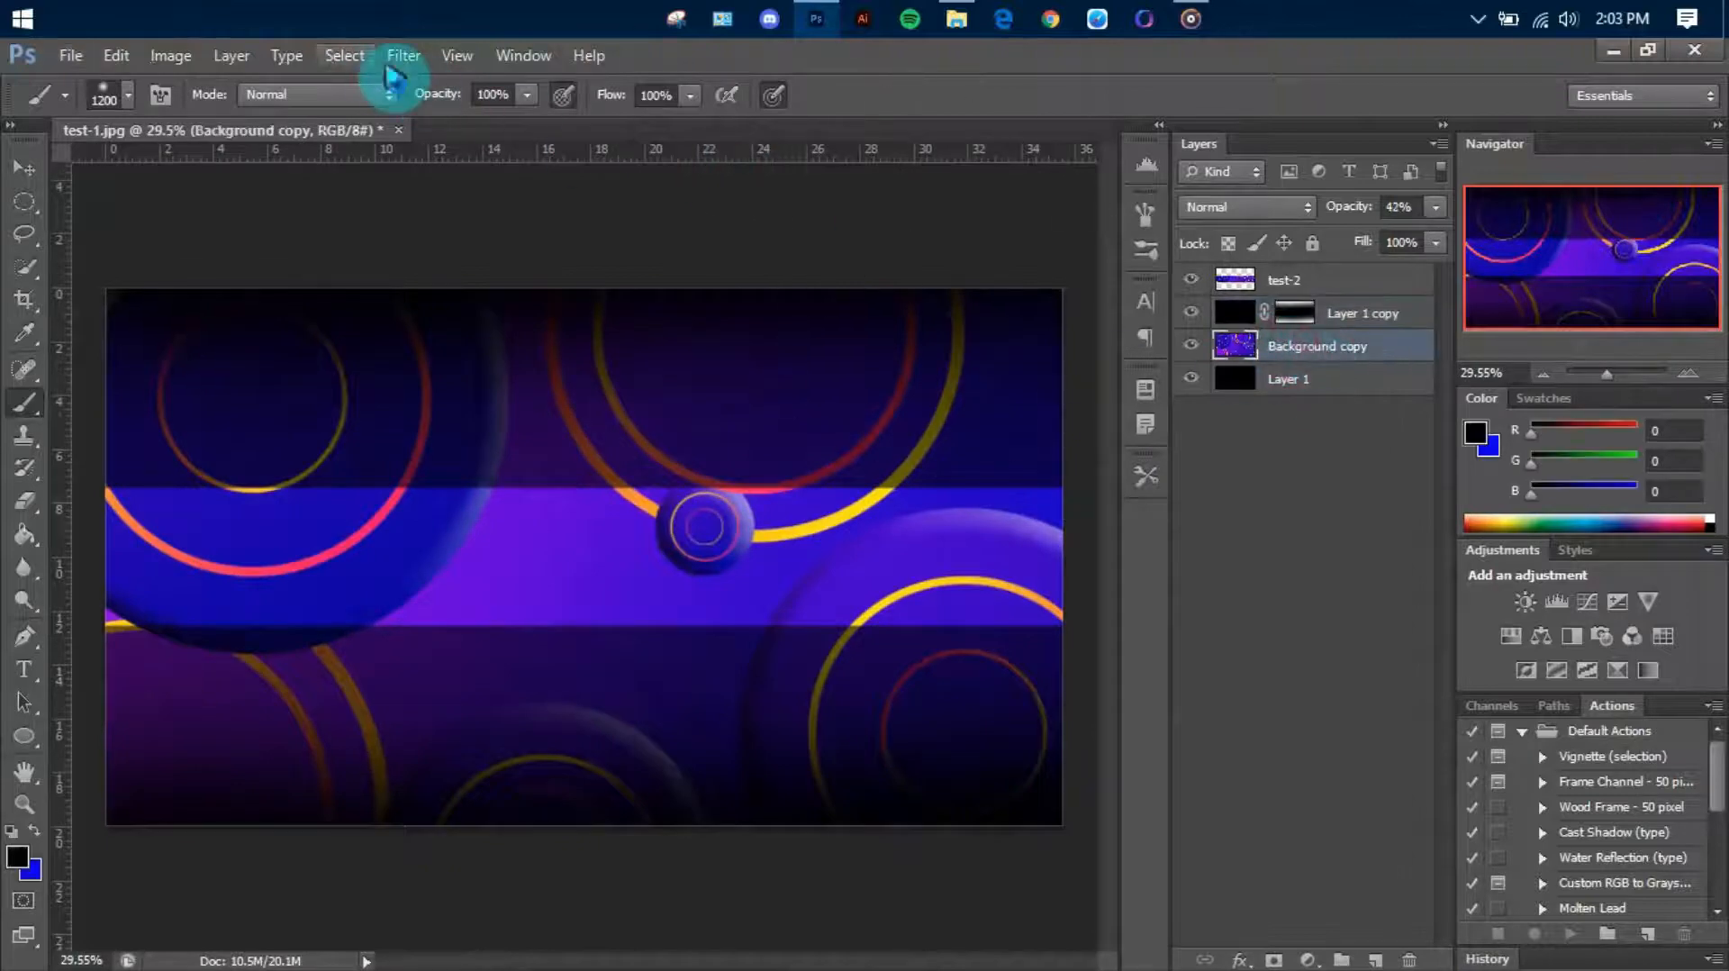
click(458, 55)
mouse_move(403, 55)
mouse_move(622, 311)
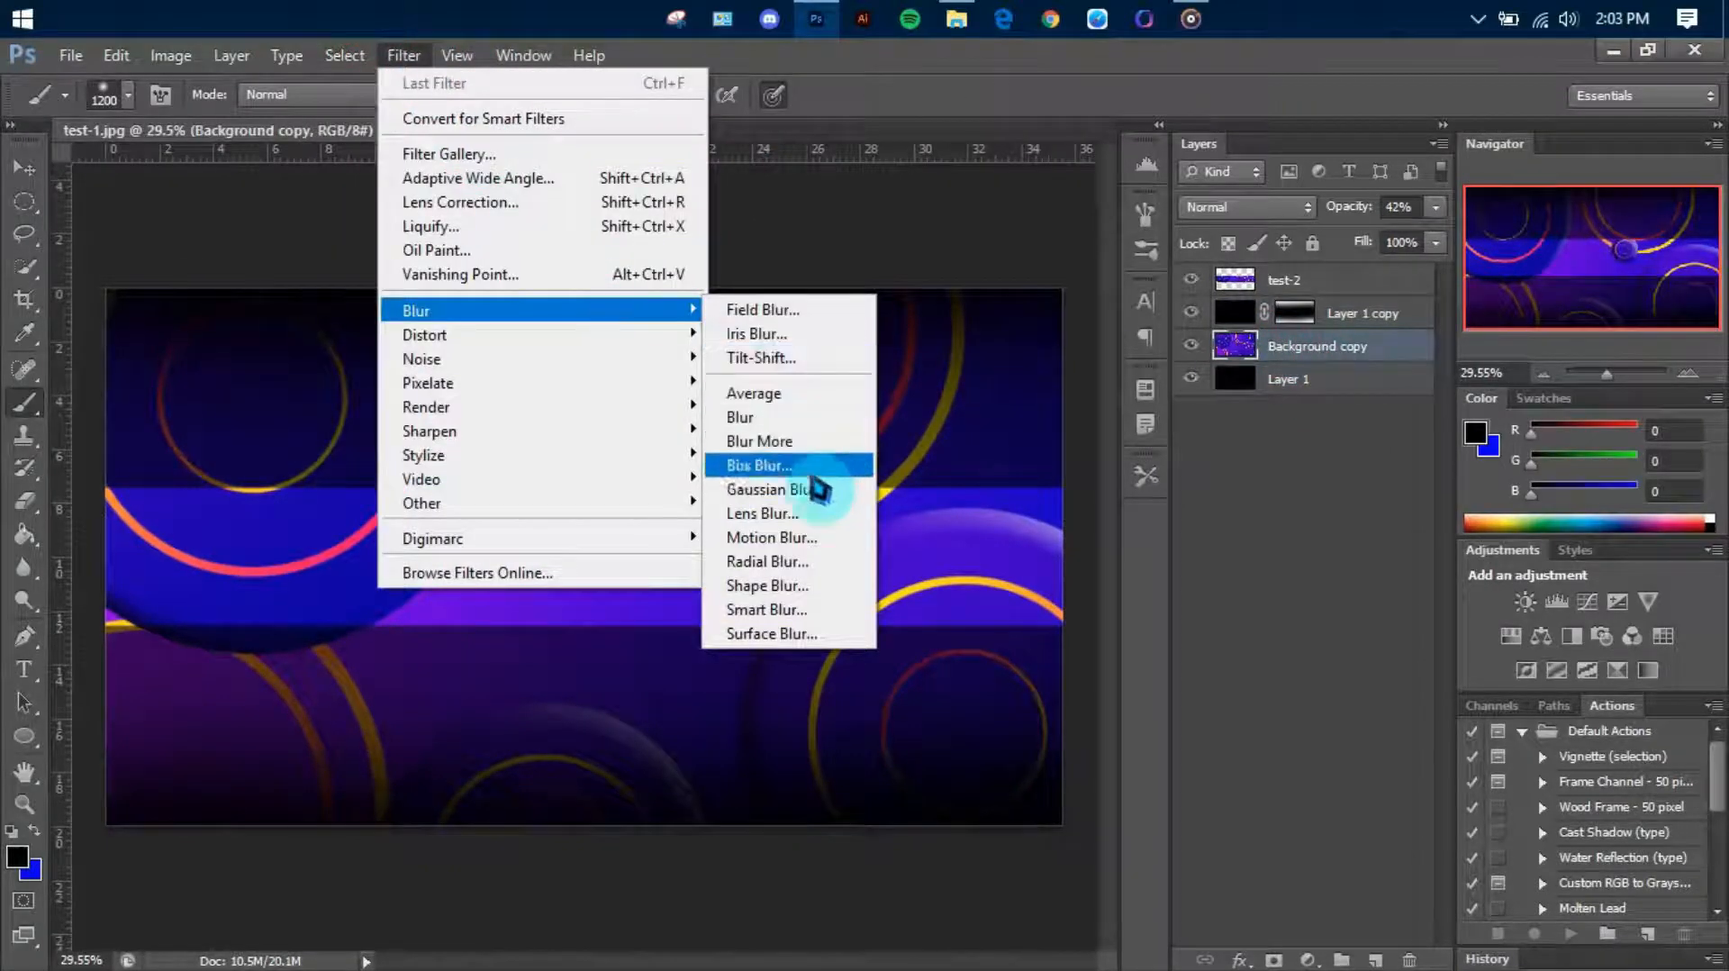
click(793, 513)
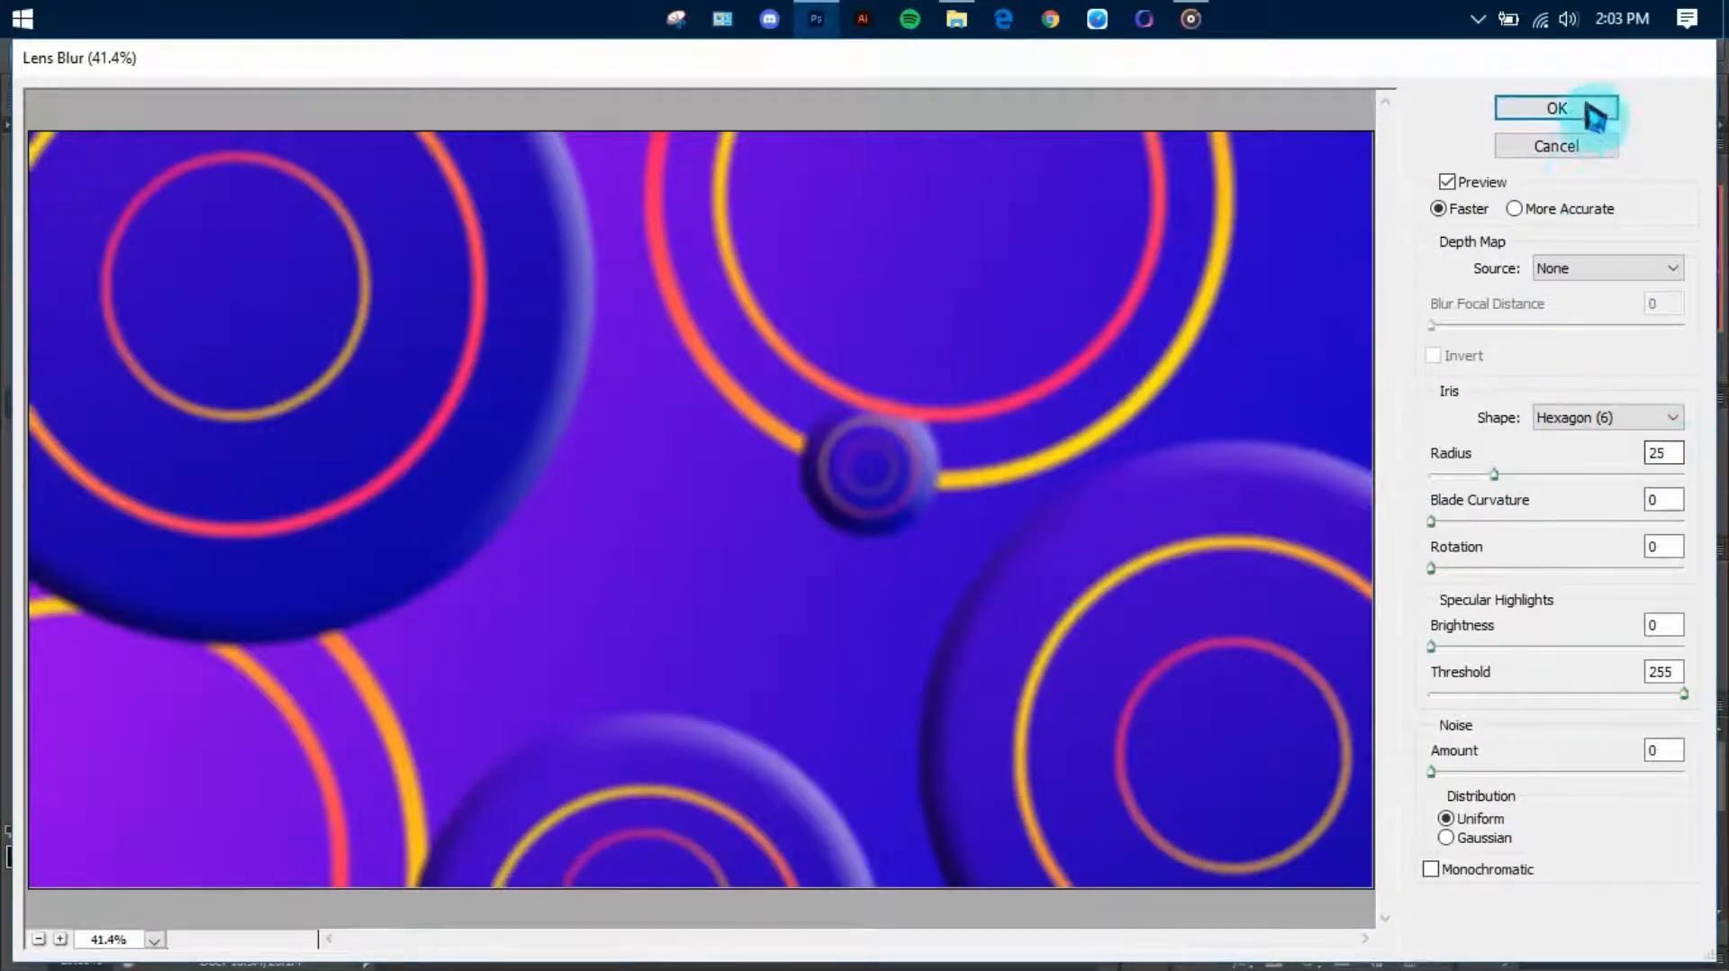
click(1592, 110)
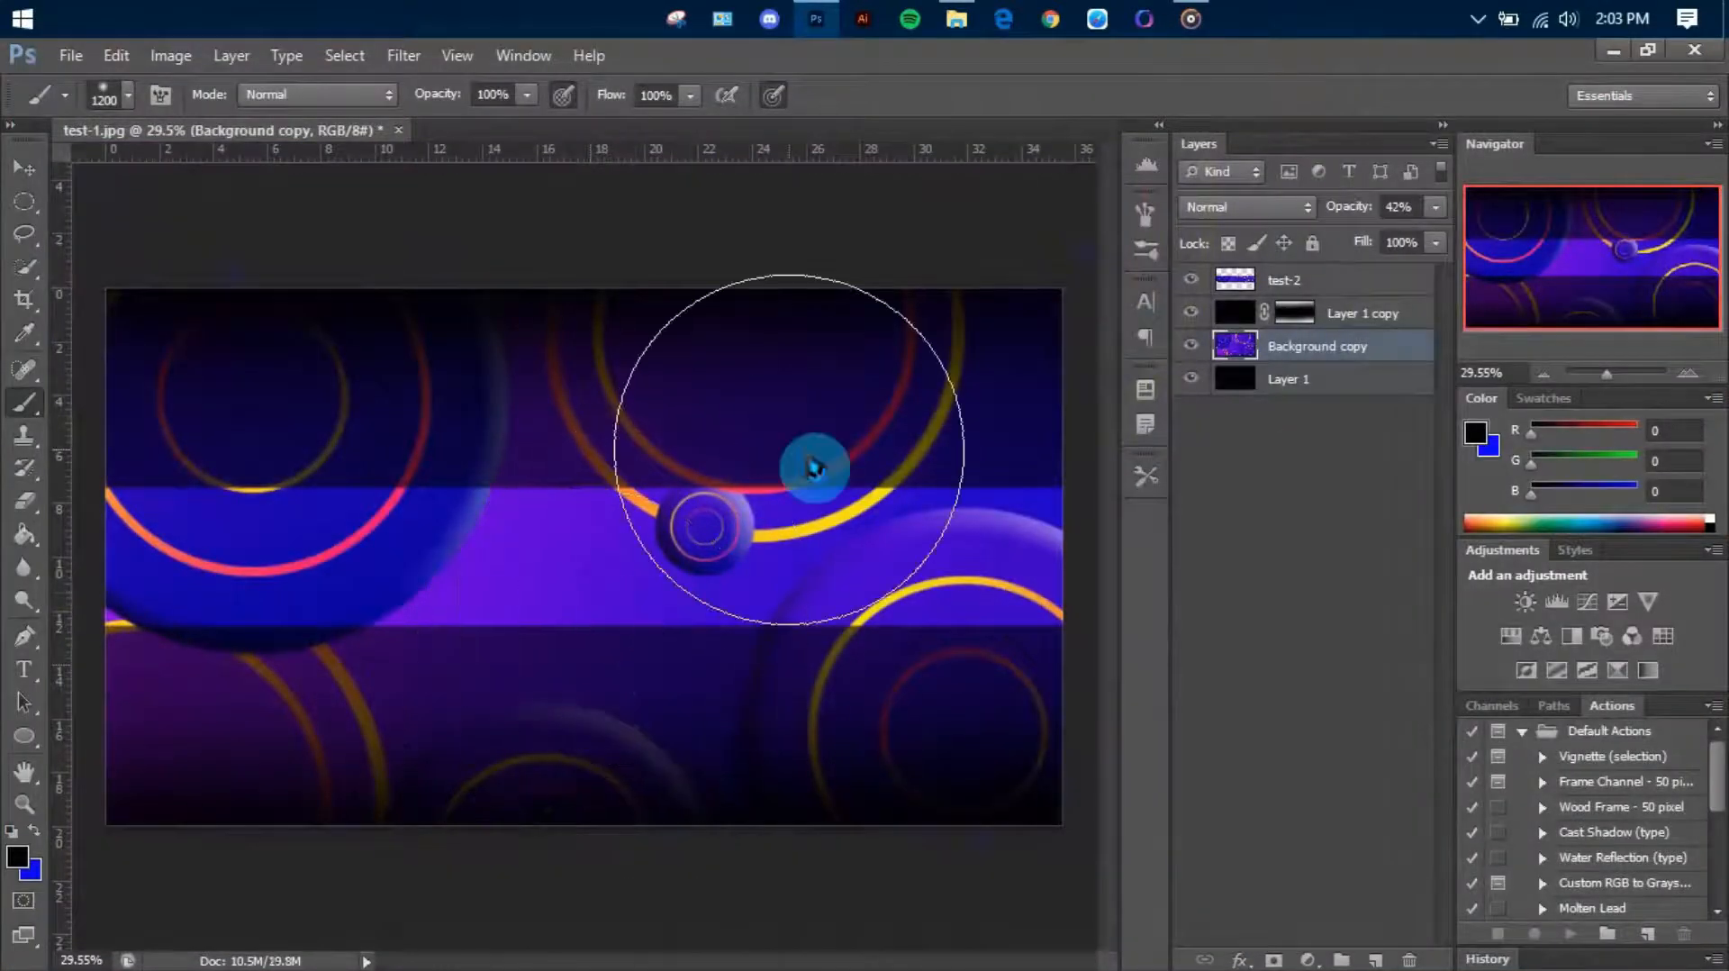
Add a smooth Inner Bevel to the test-2 layer with a depth of 61% and a size of 25 px
click(1278, 286)
right_click(1282, 288)
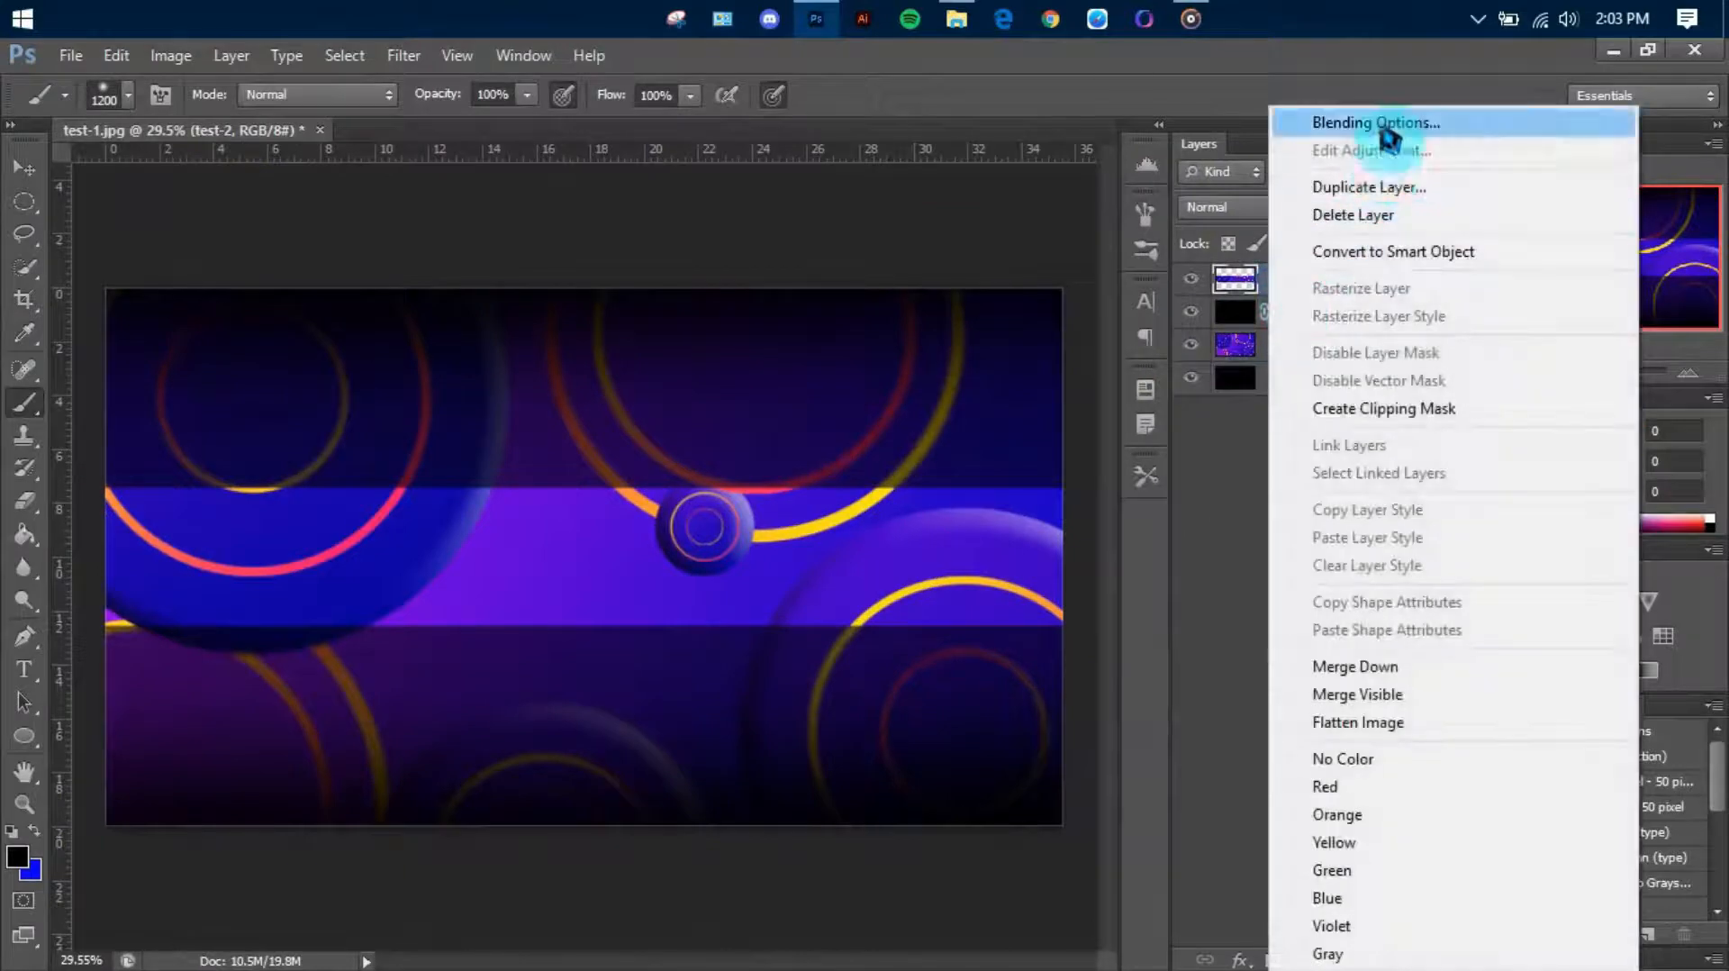
click(1146, 378)
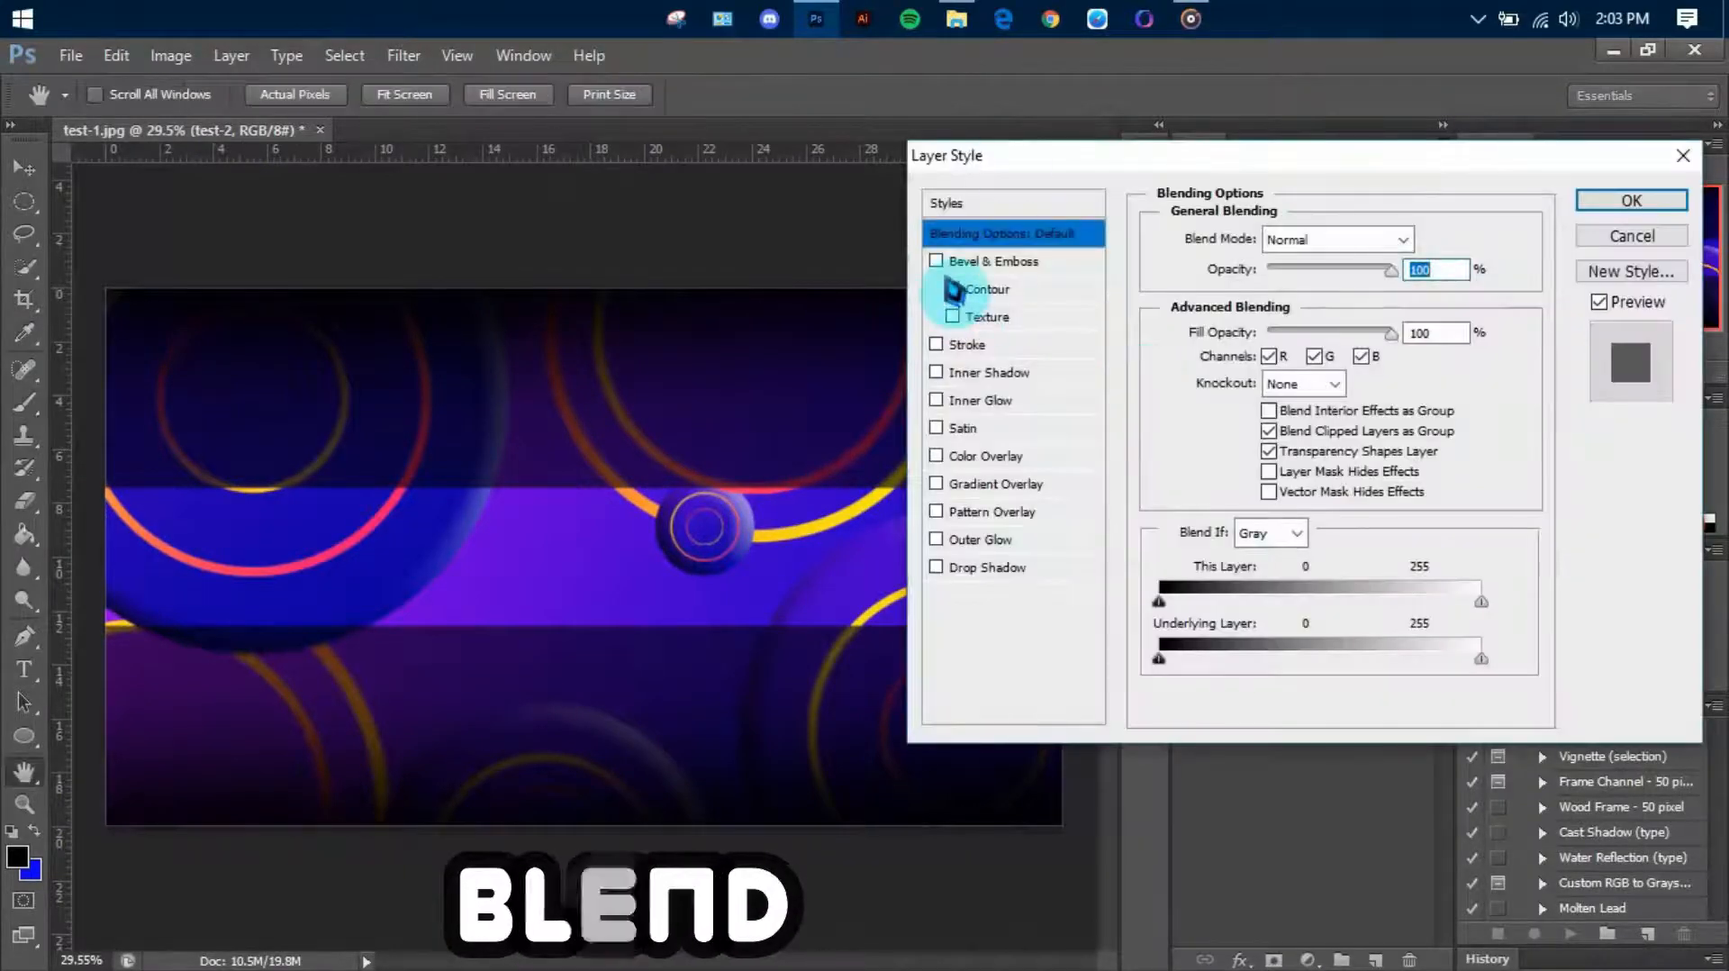
click(986, 261)
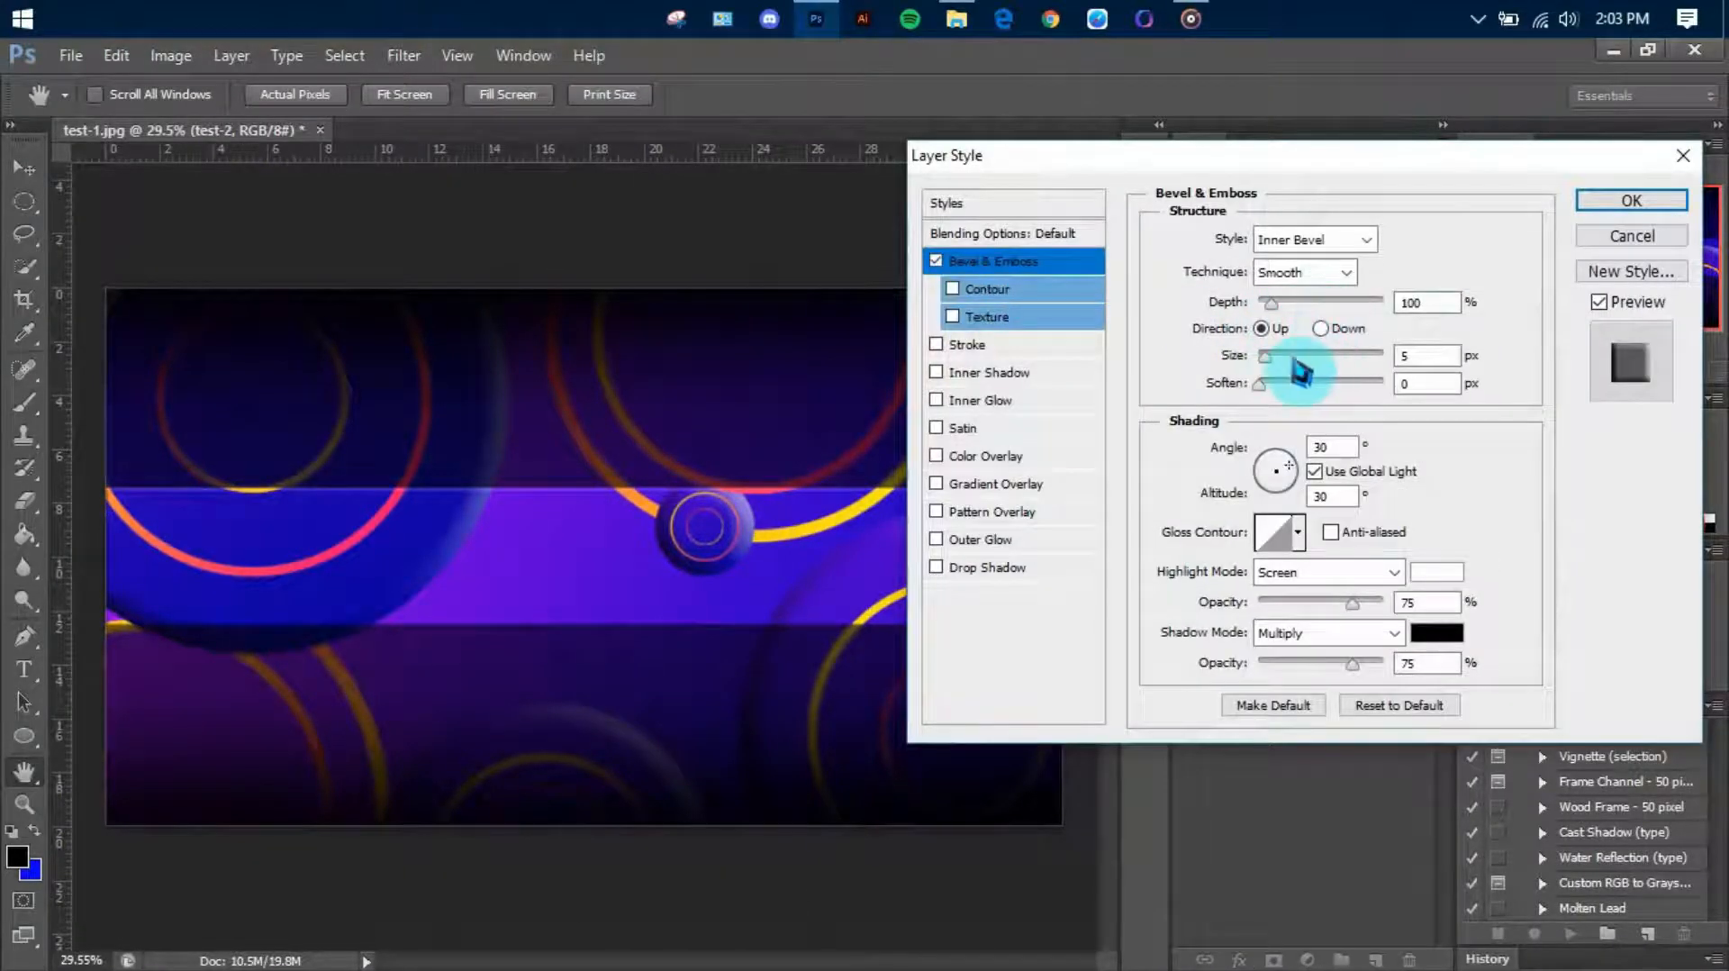
drag(1266, 357, 1280, 354)
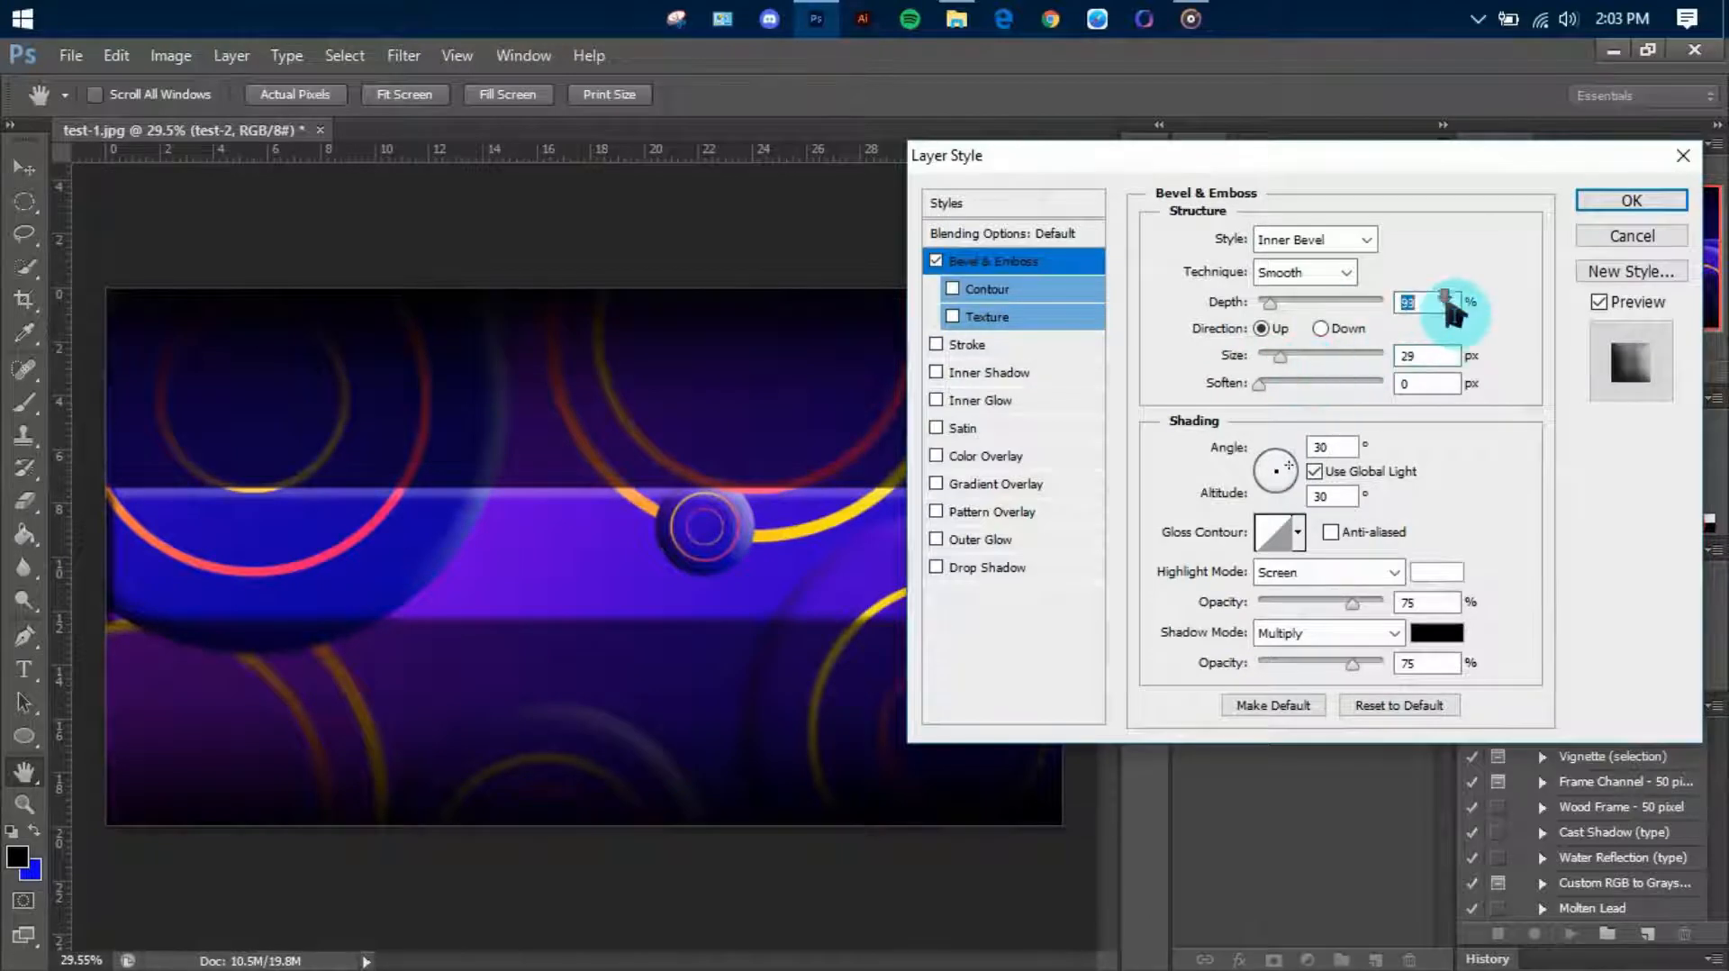
scroll(1445, 302, down, 8)
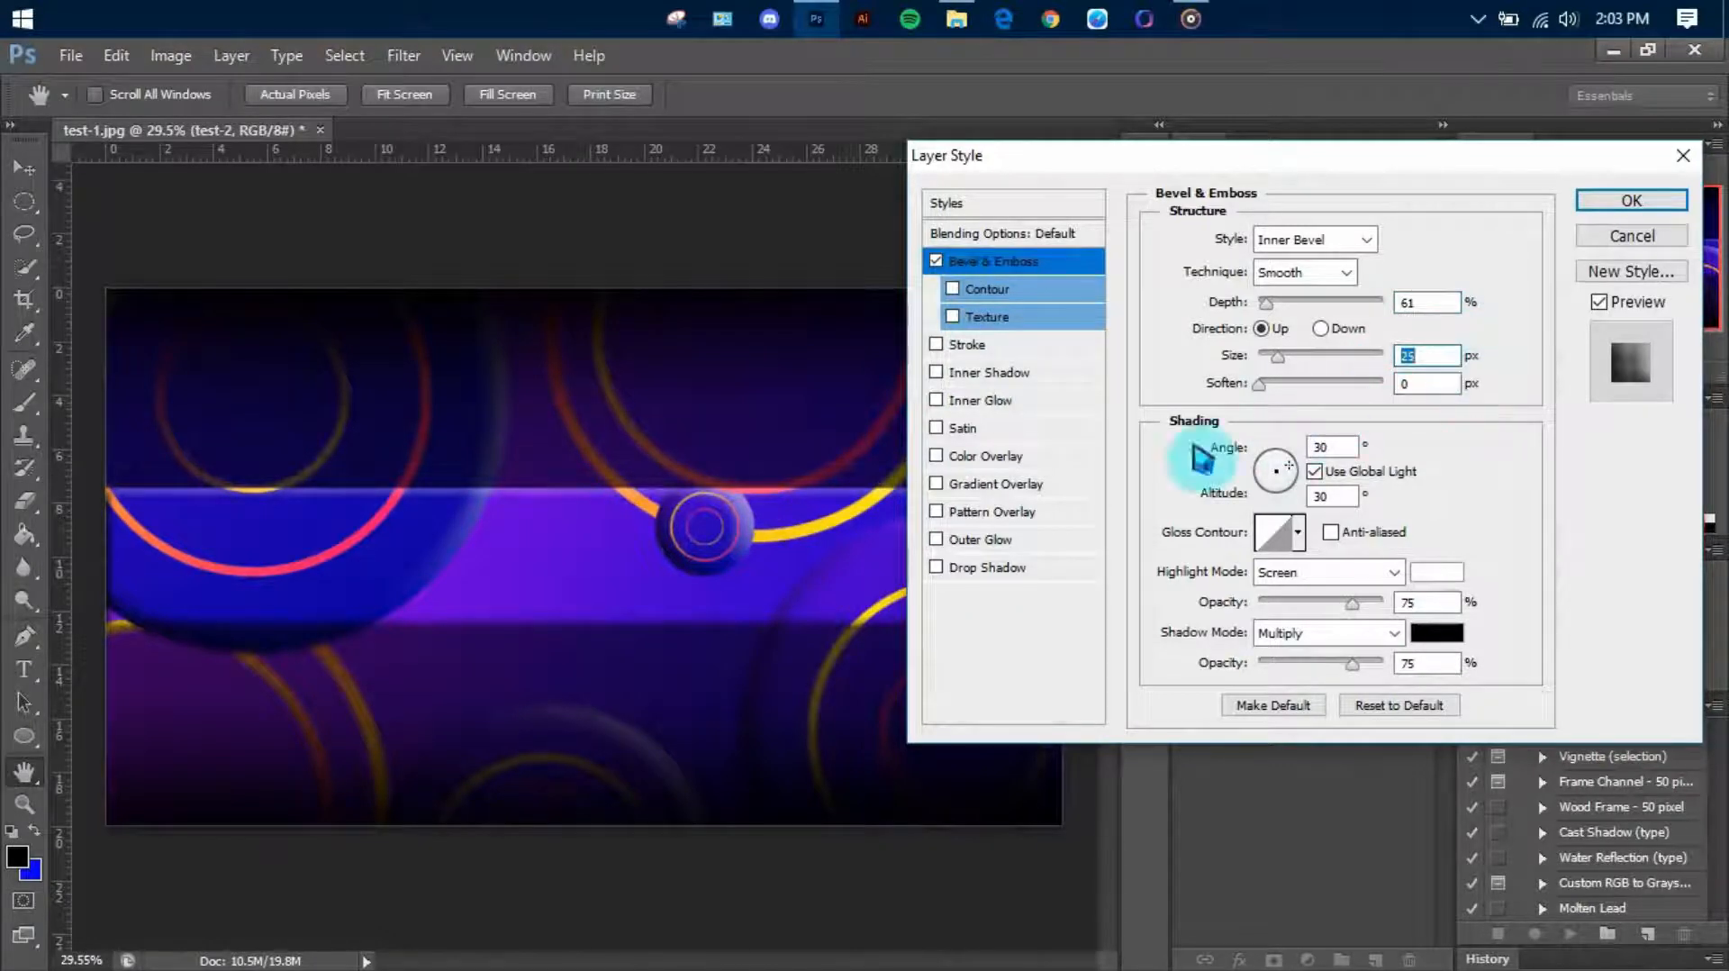
Add an Outer Glow to the test-2 layer in purple sampled from the central strip, with 61% opacity and a 139 px size
click(982, 539)
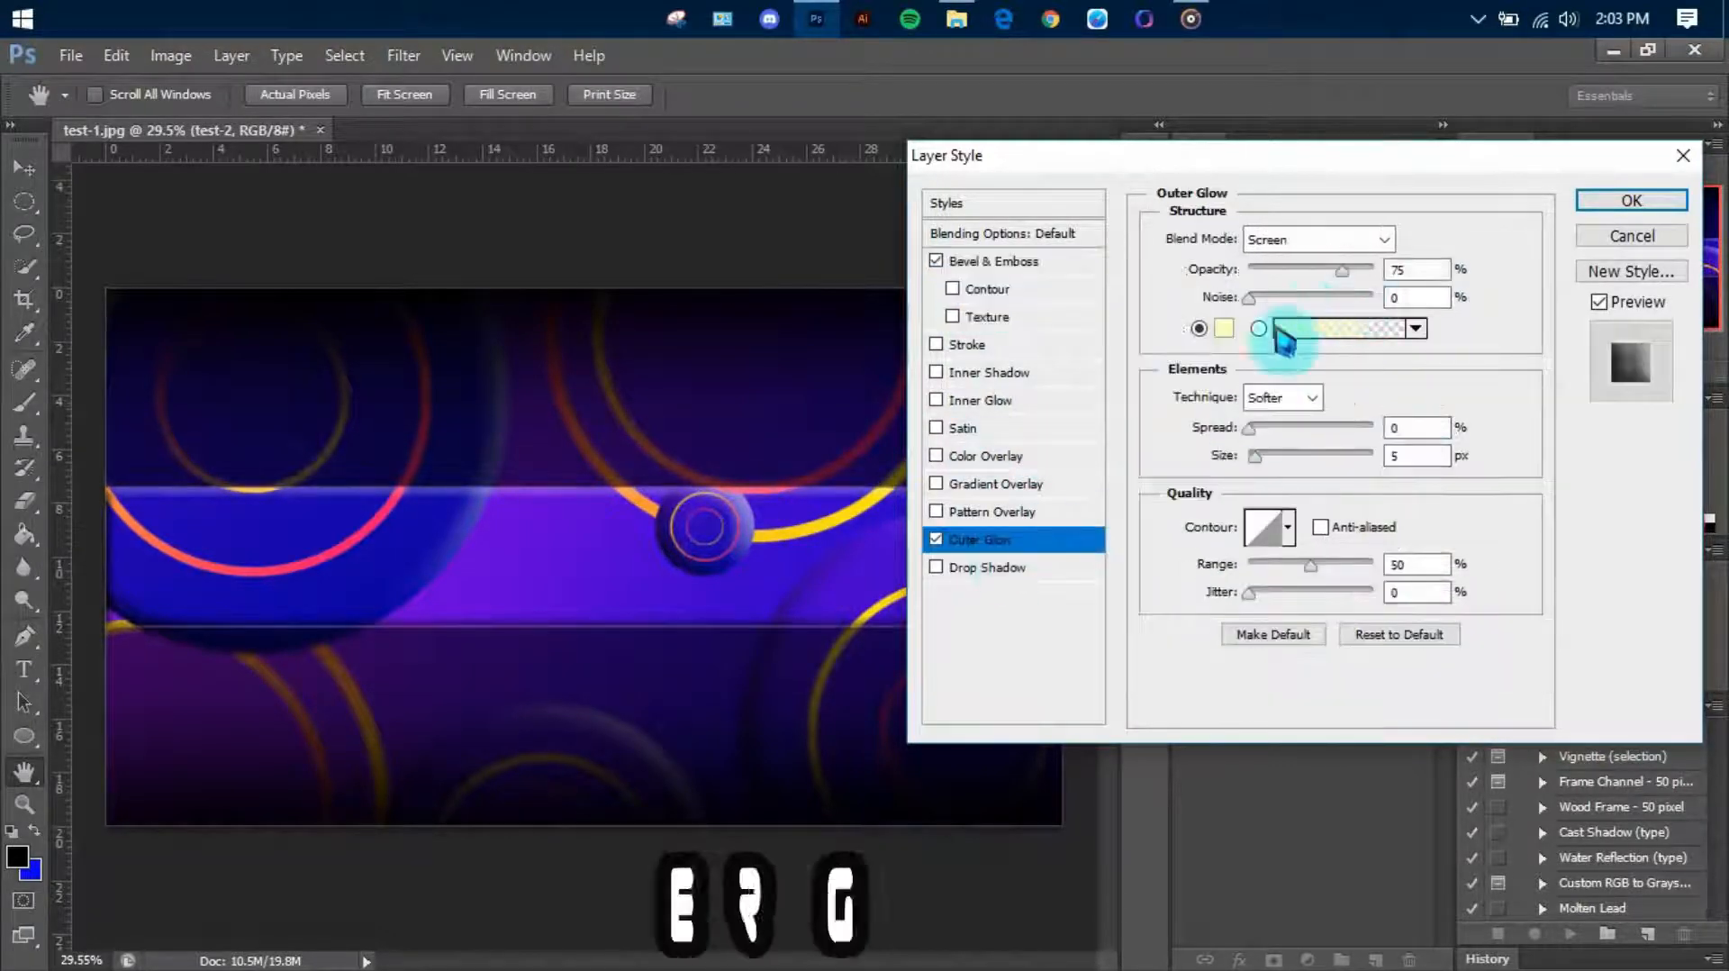
click(1223, 328)
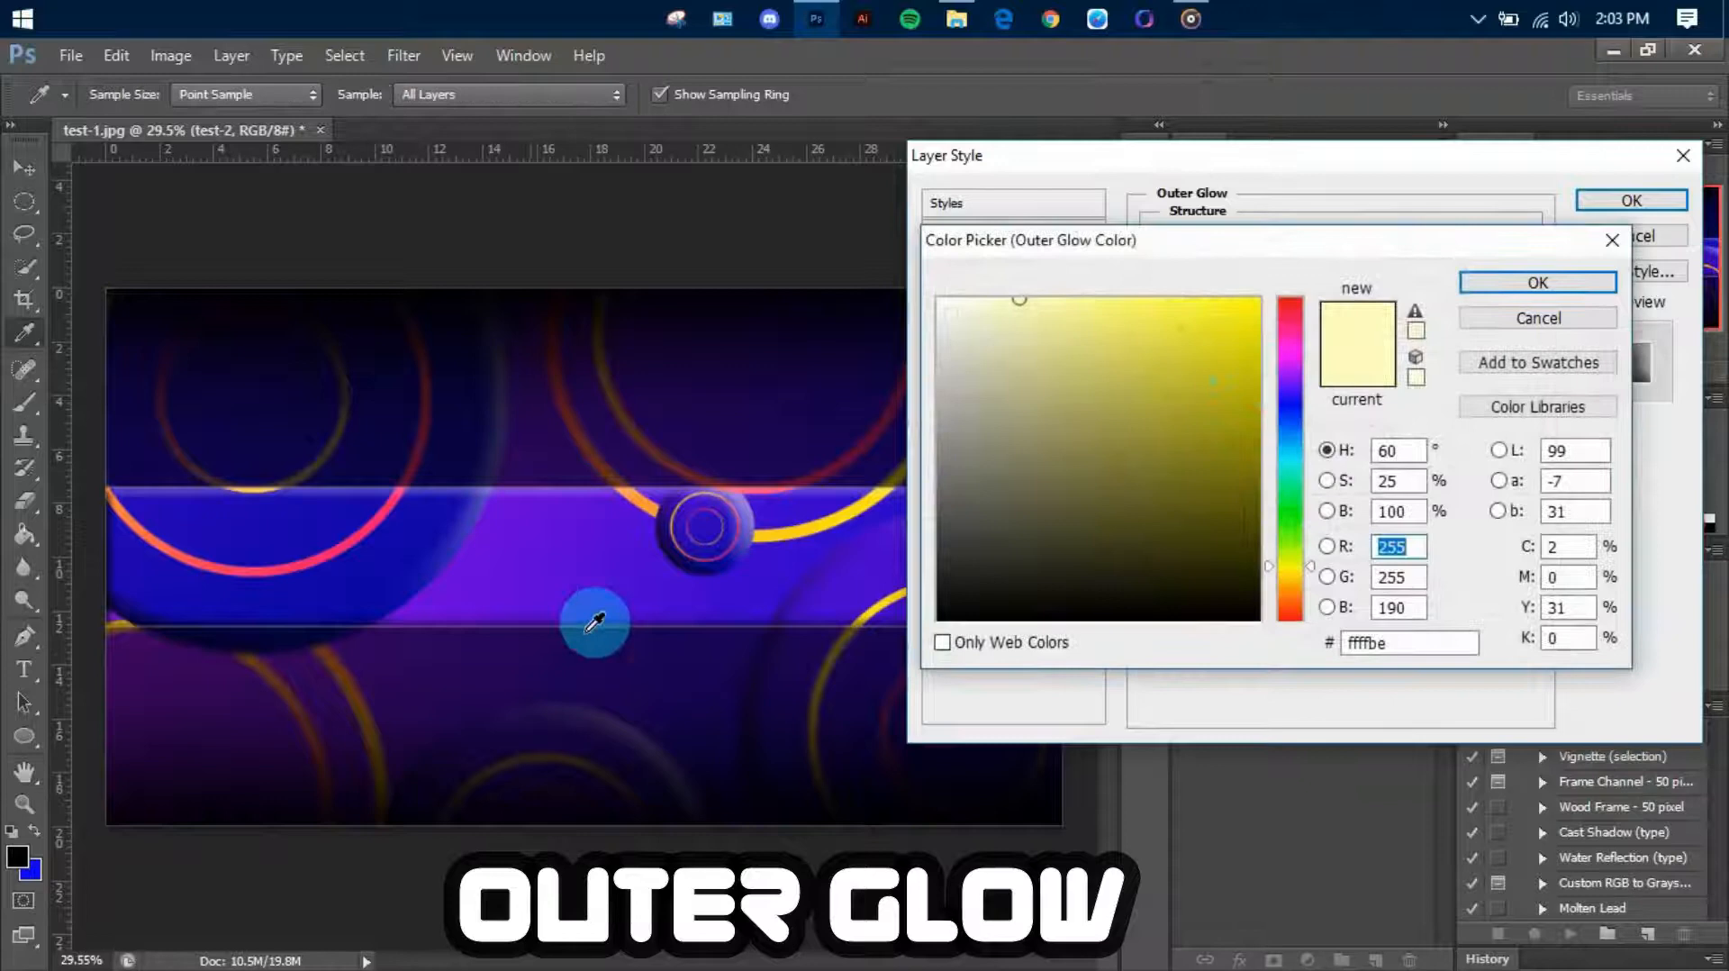
click(547, 591)
click(1531, 284)
drag(1264, 458, 1307, 456)
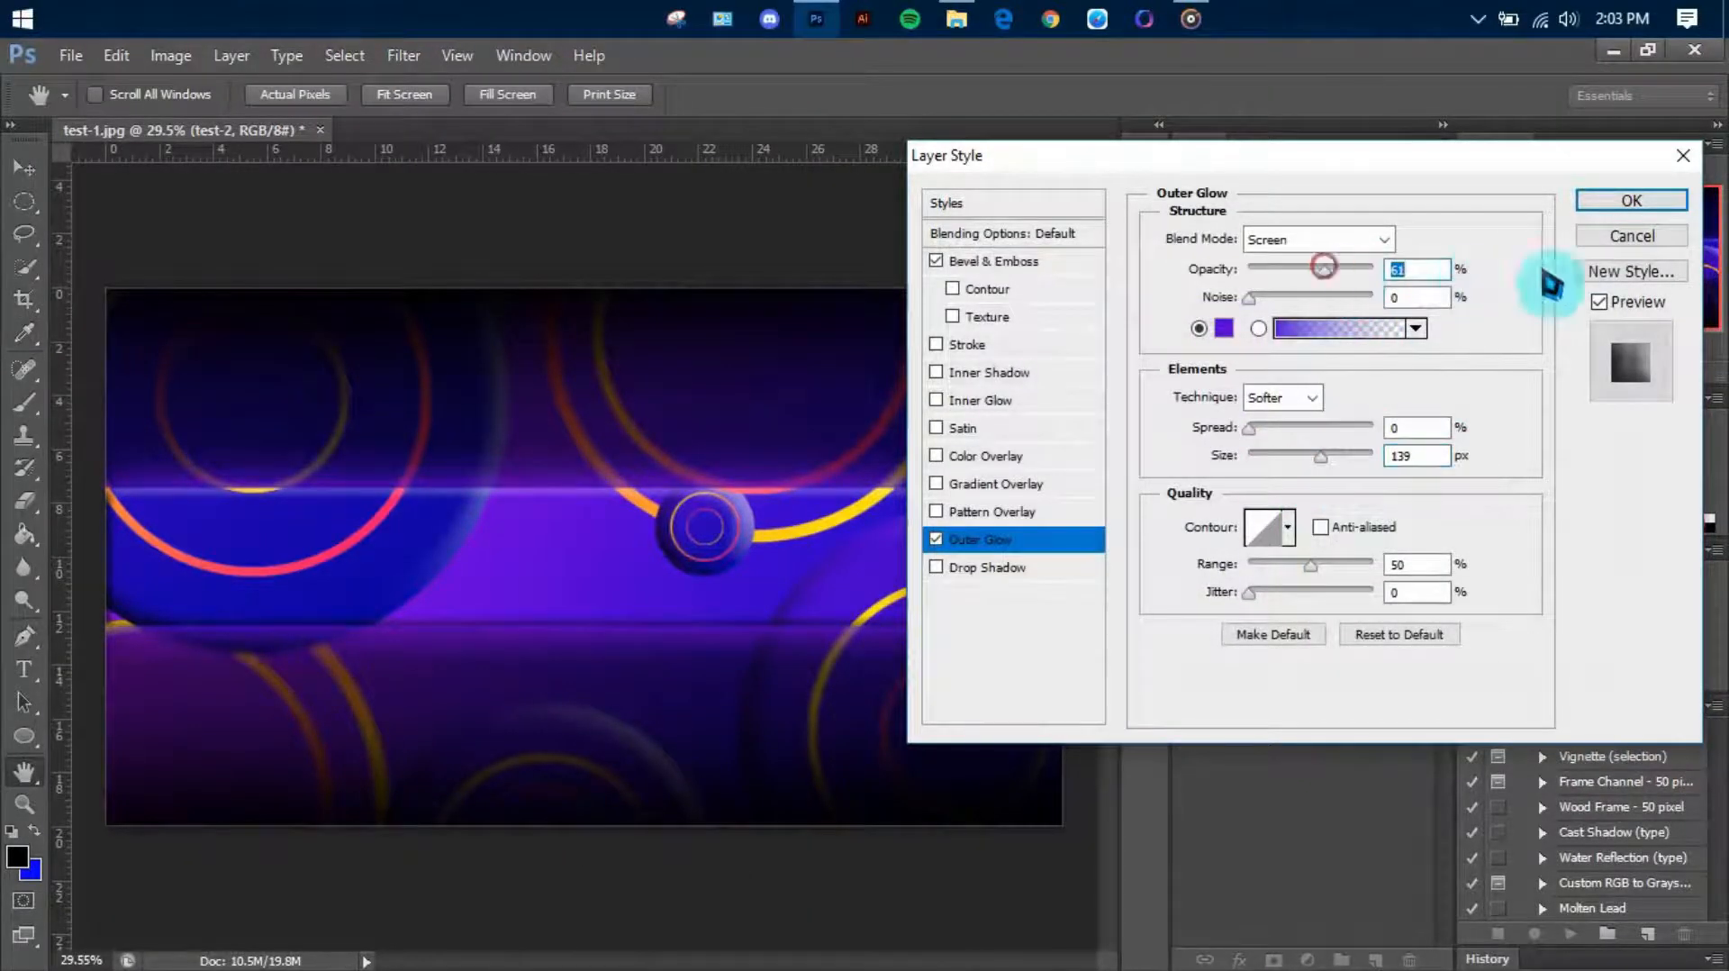
click(1629, 199)
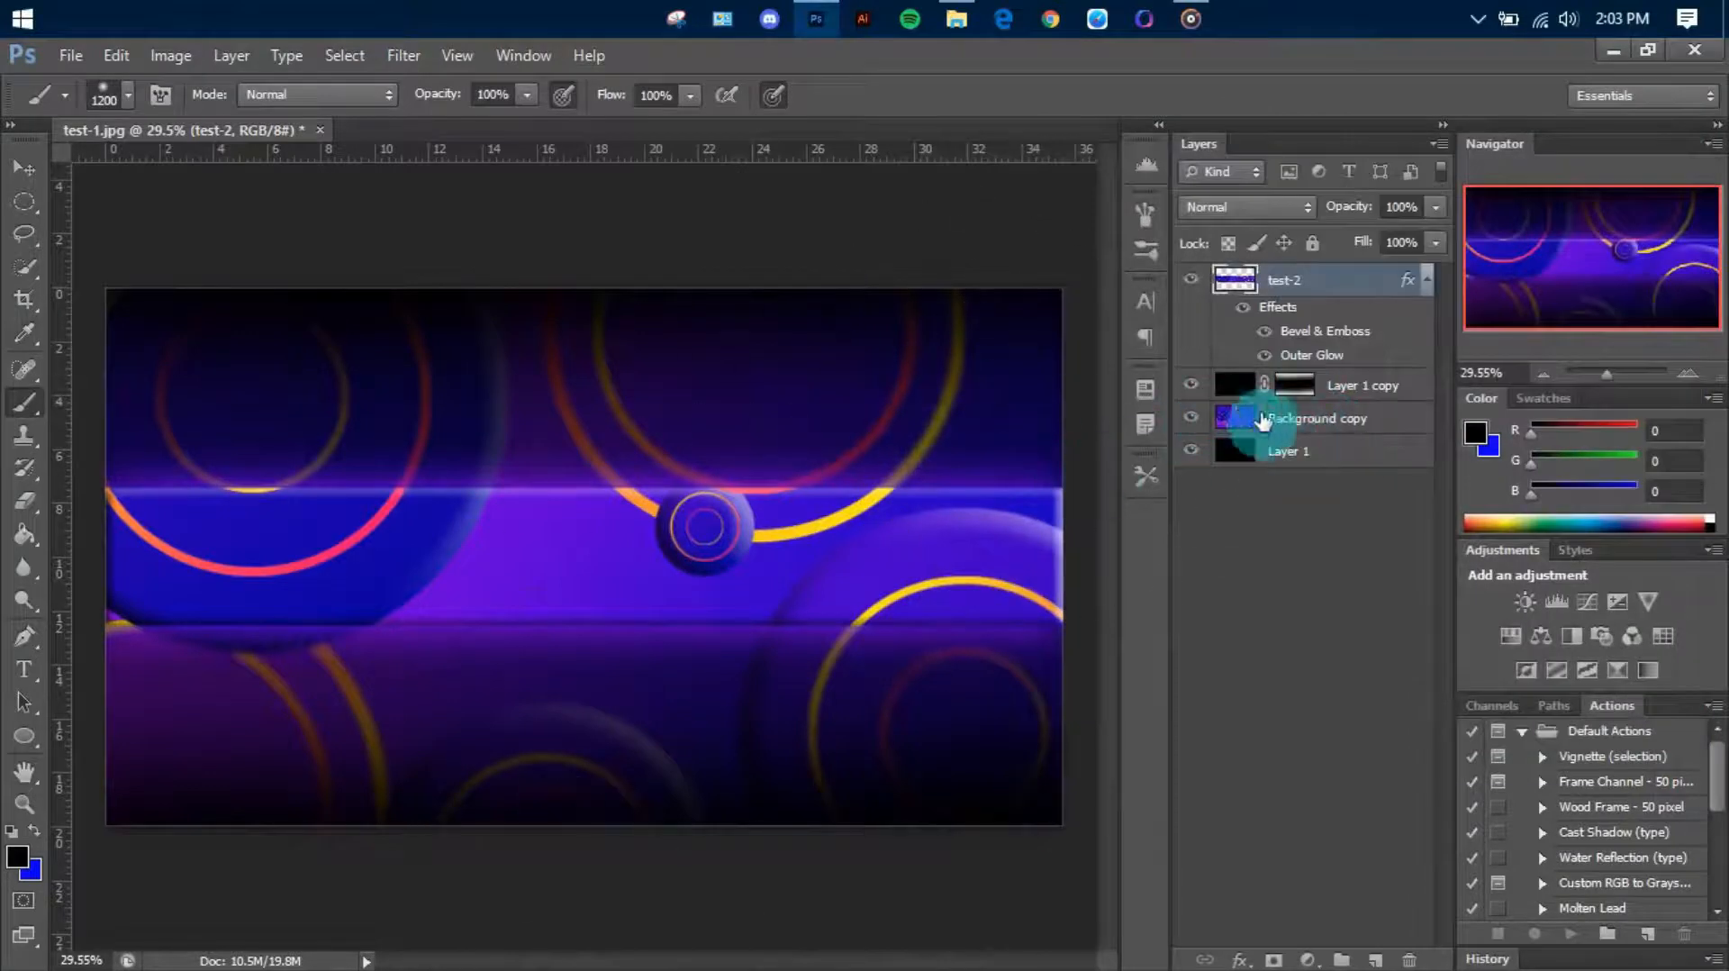
Lower the Background copy layer's opacity to 39%
click(1265, 421)
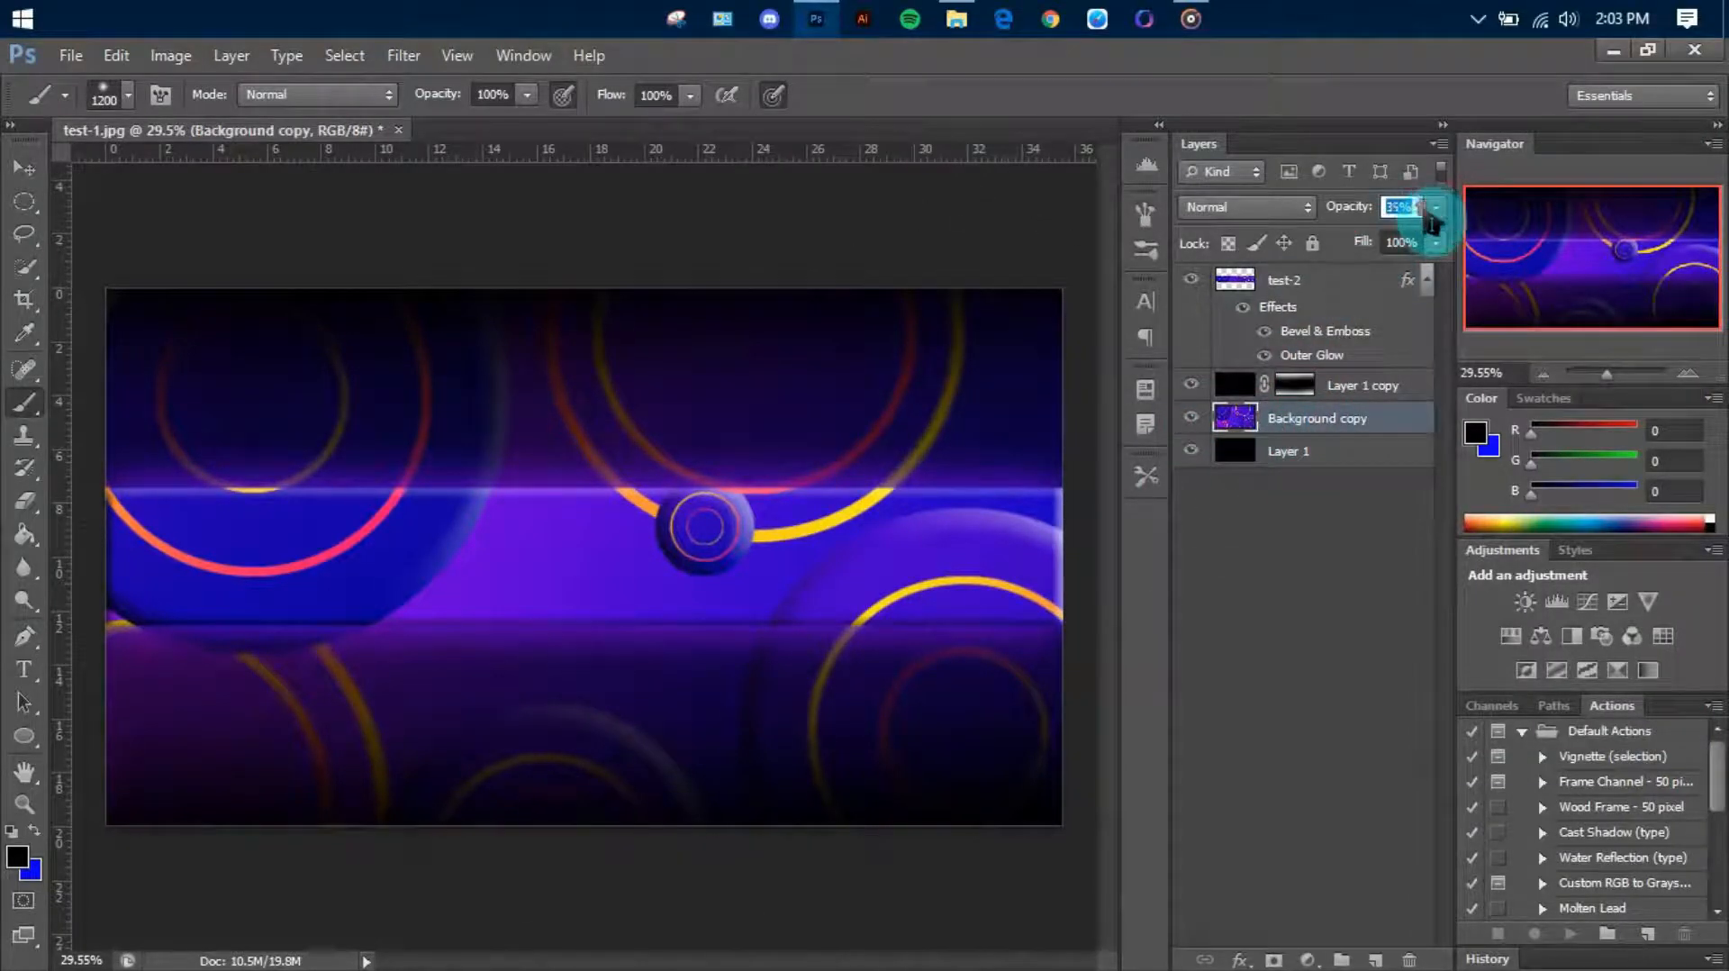
scroll(1423, 213, down, 3)
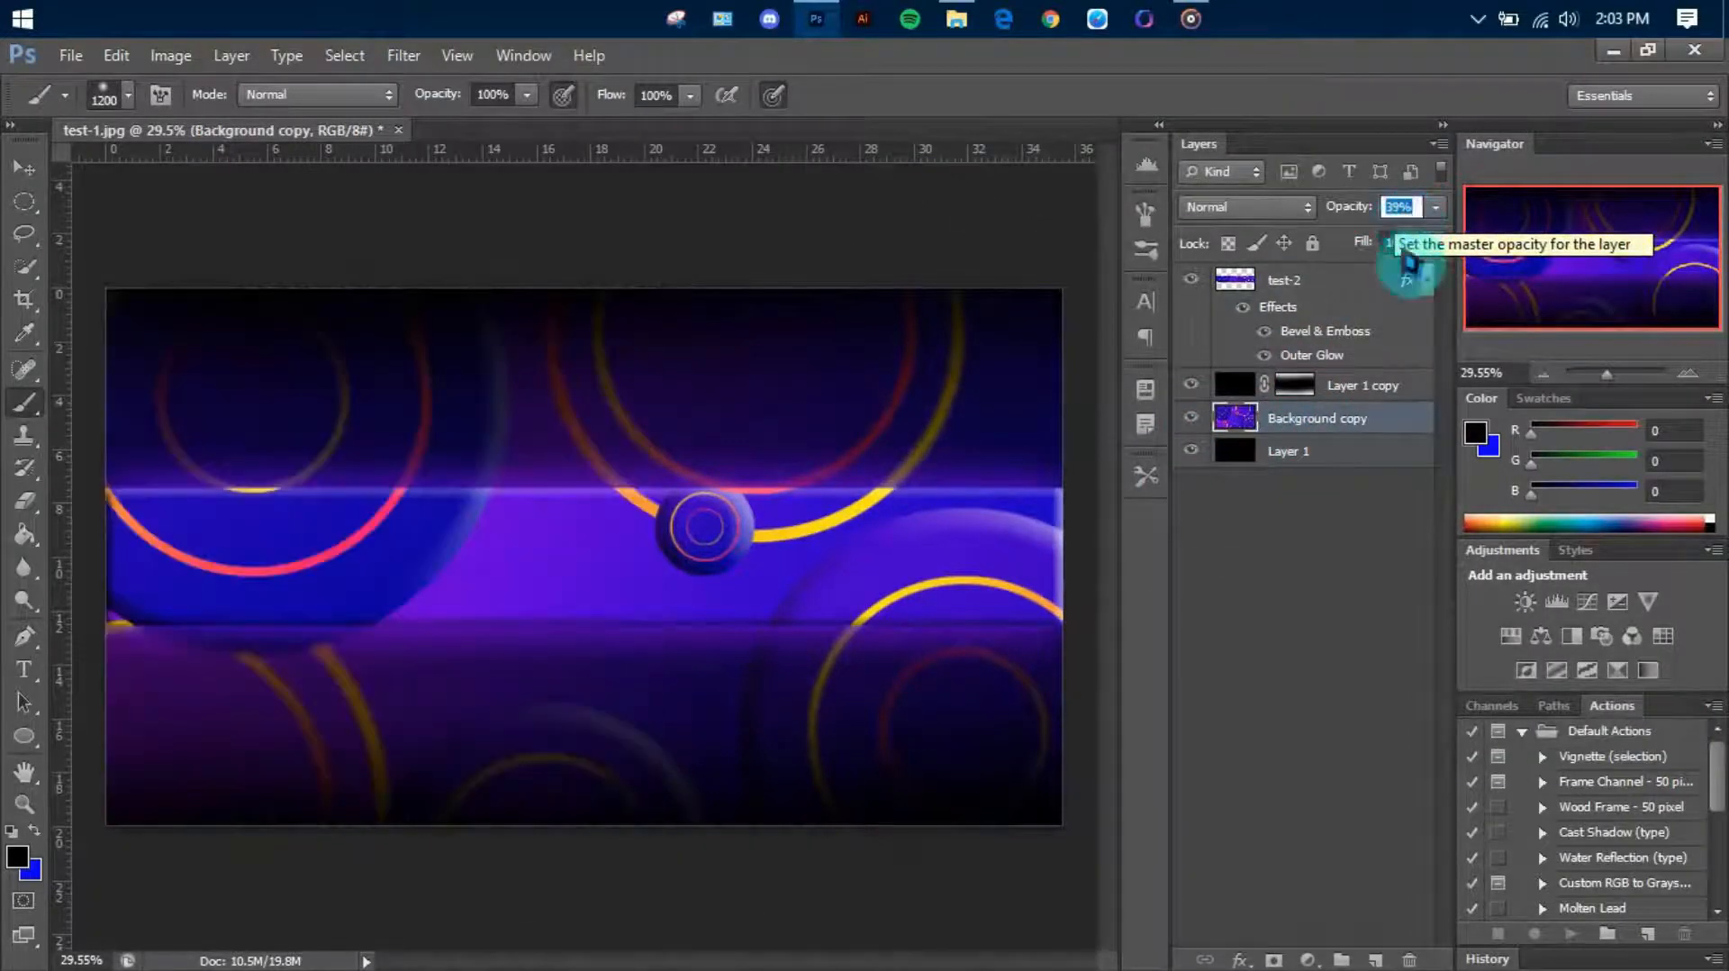
click(1341, 386)
Create a new layer above test-2 and add the text YOUR NAME on the central strip
click(1310, 282)
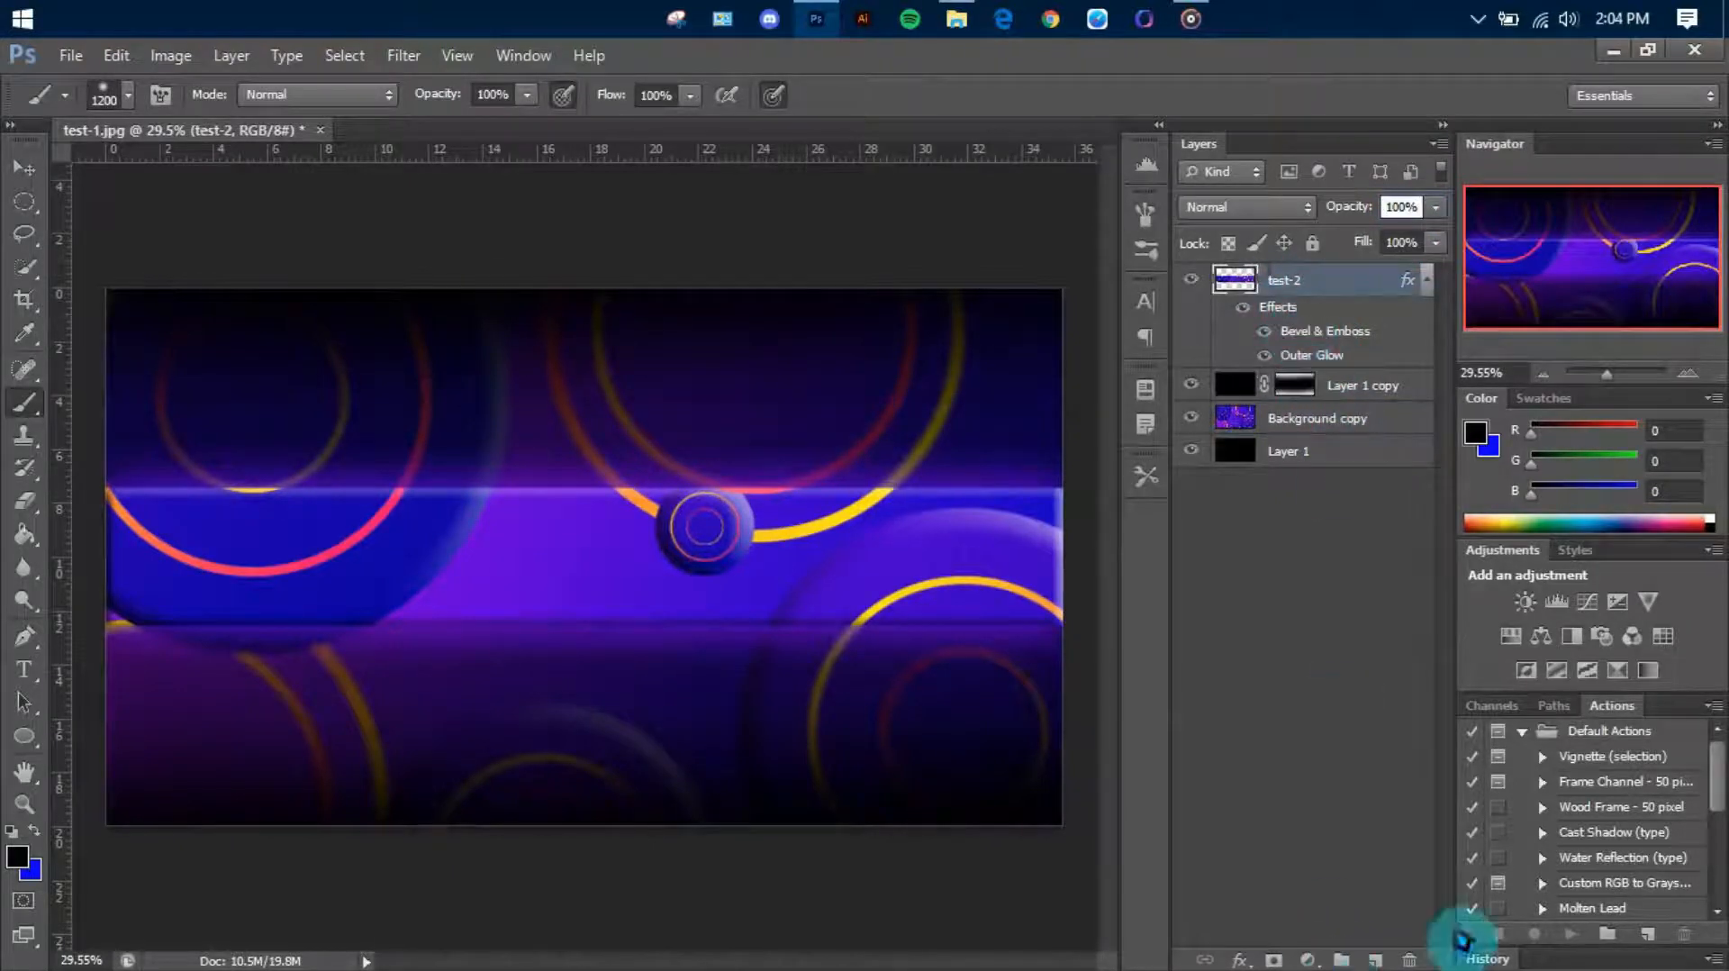
click(1374, 960)
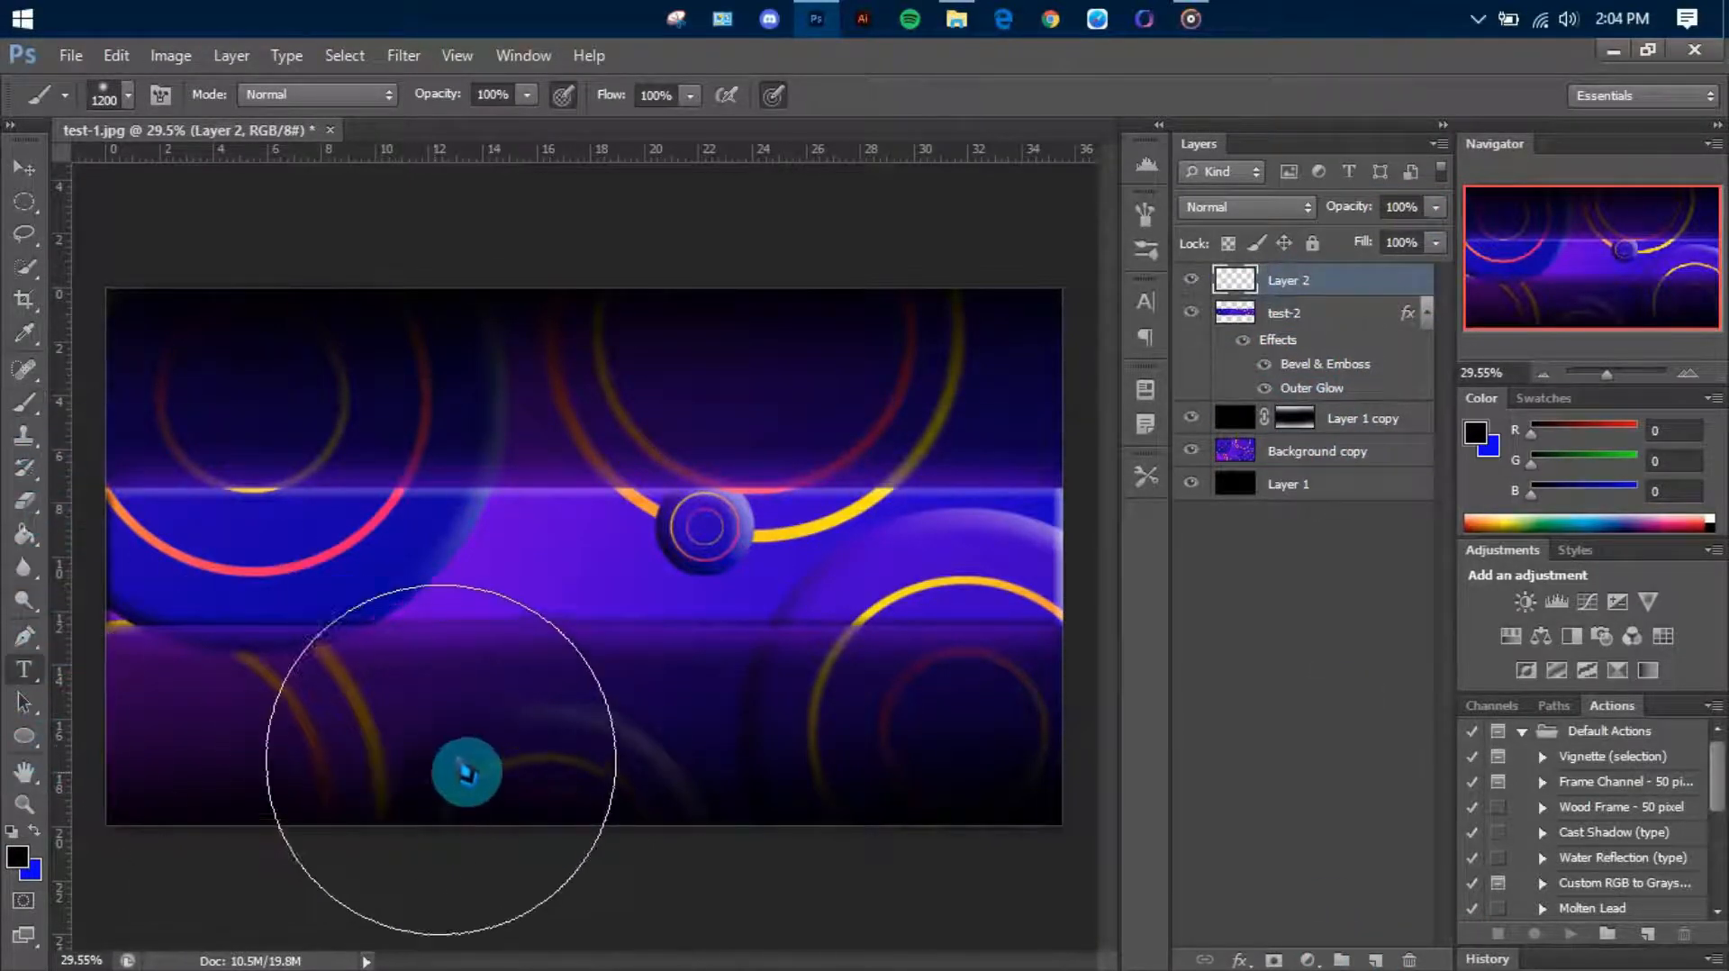
click(36, 671)
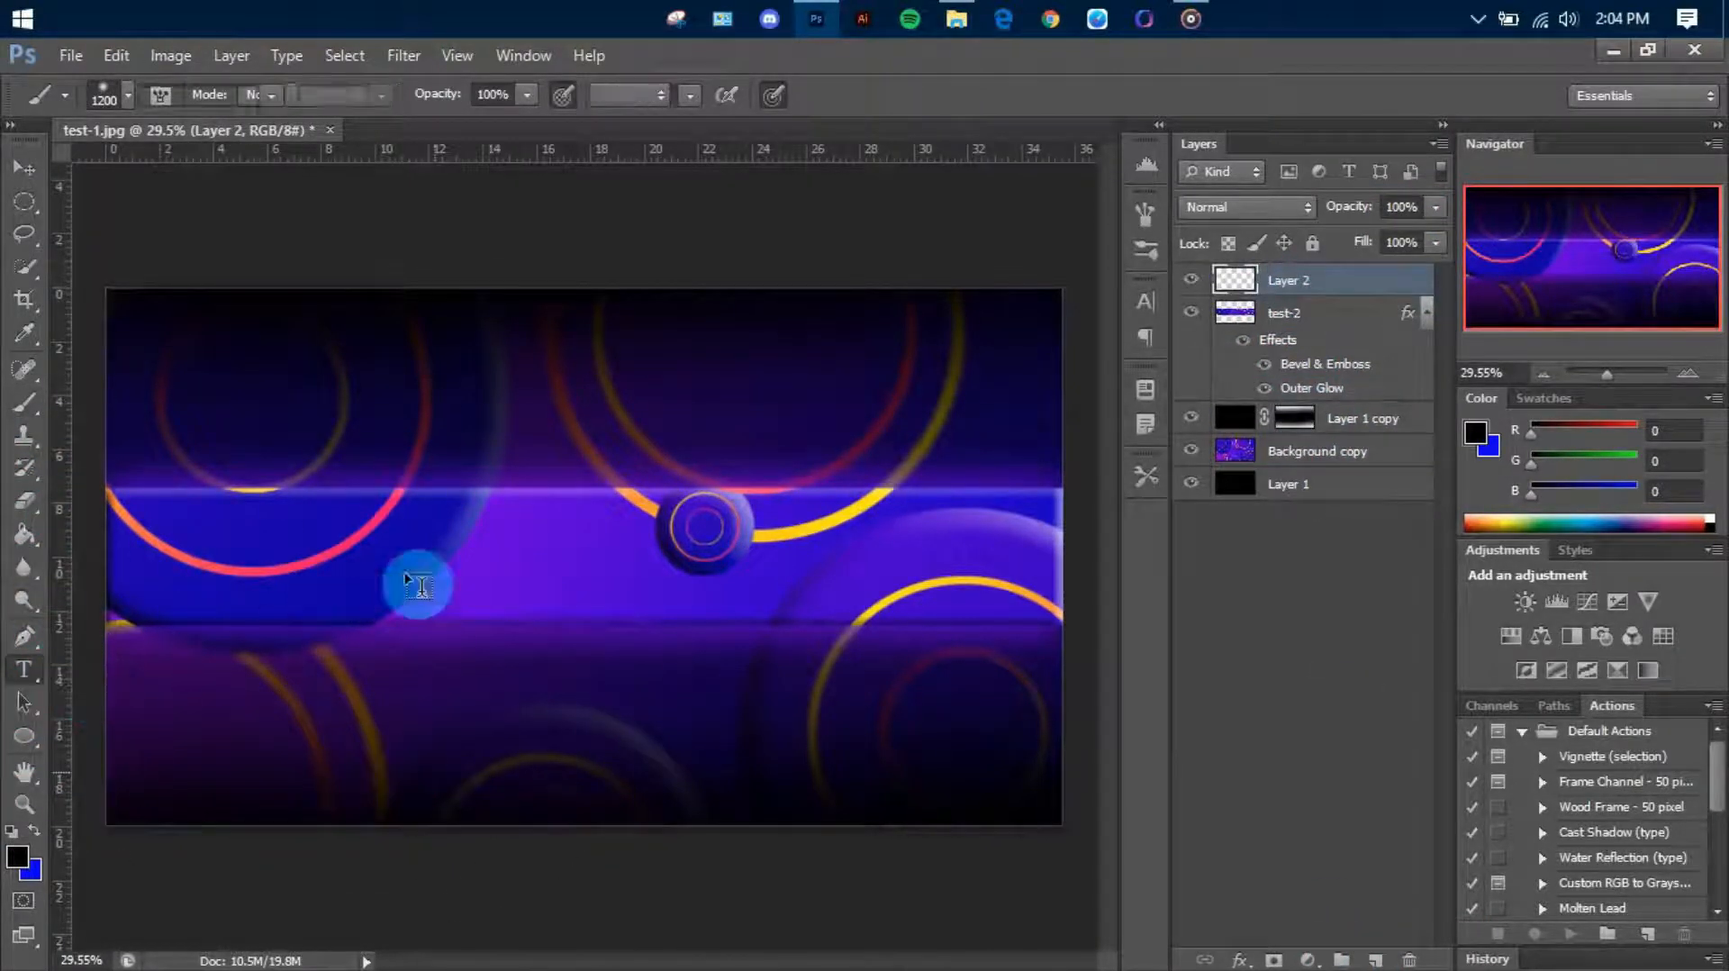
click(472, 558)
text(YOU)
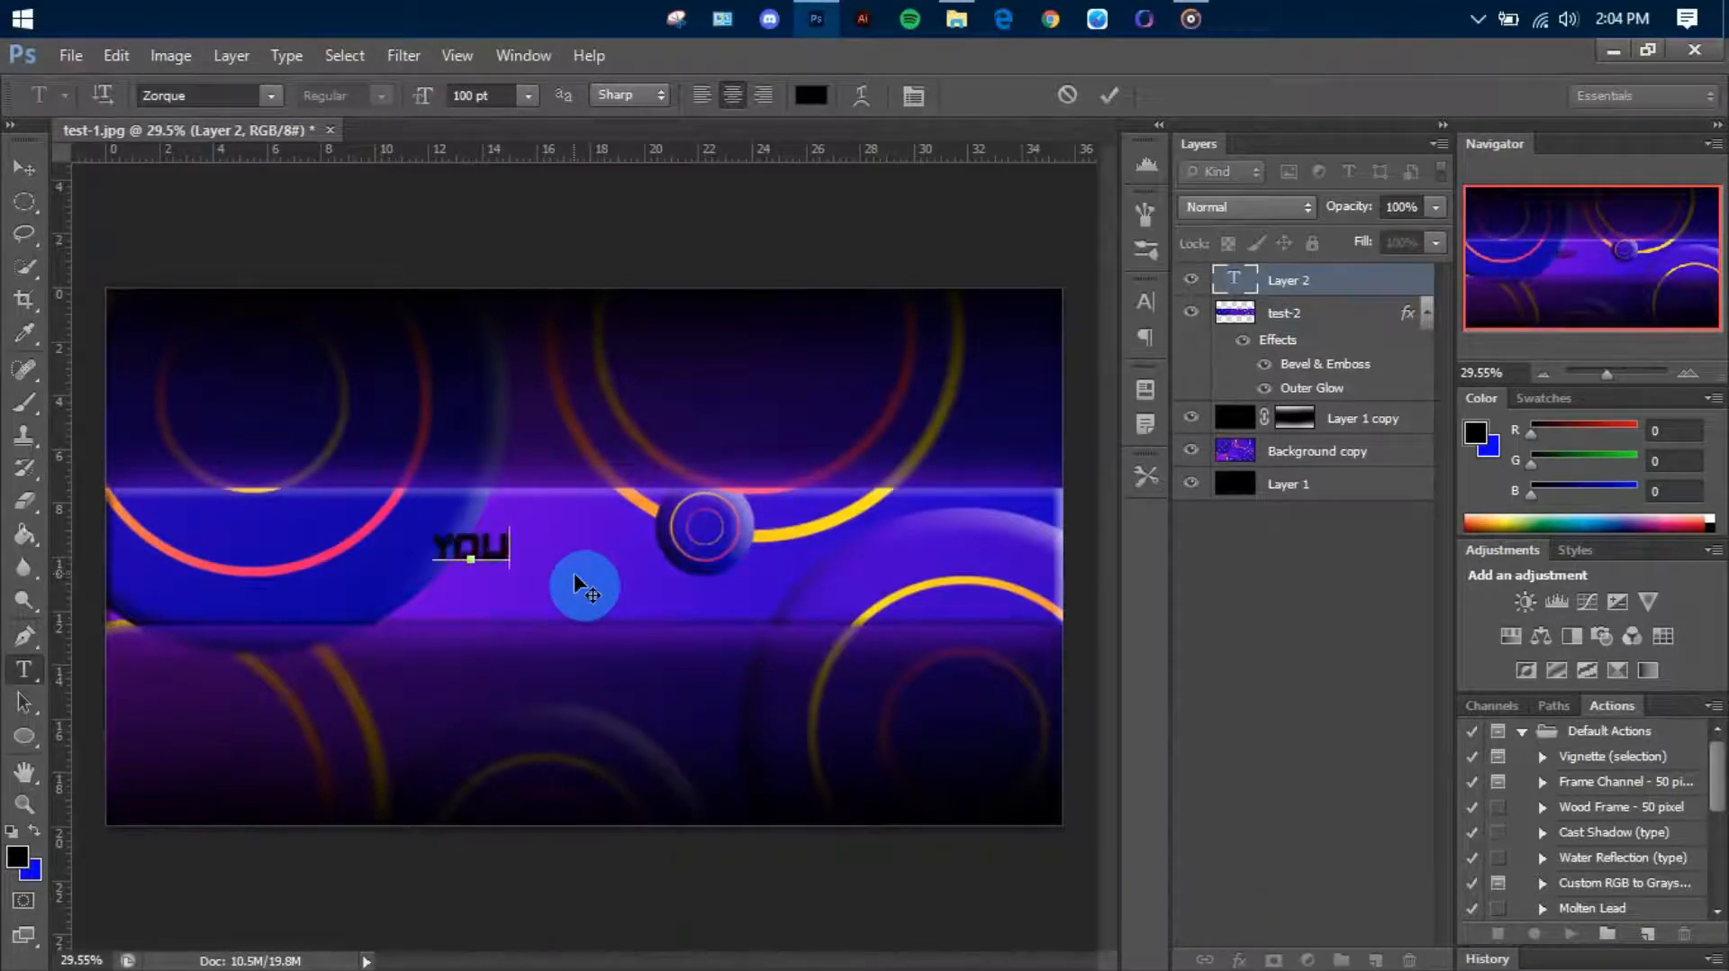
text(R NAME)
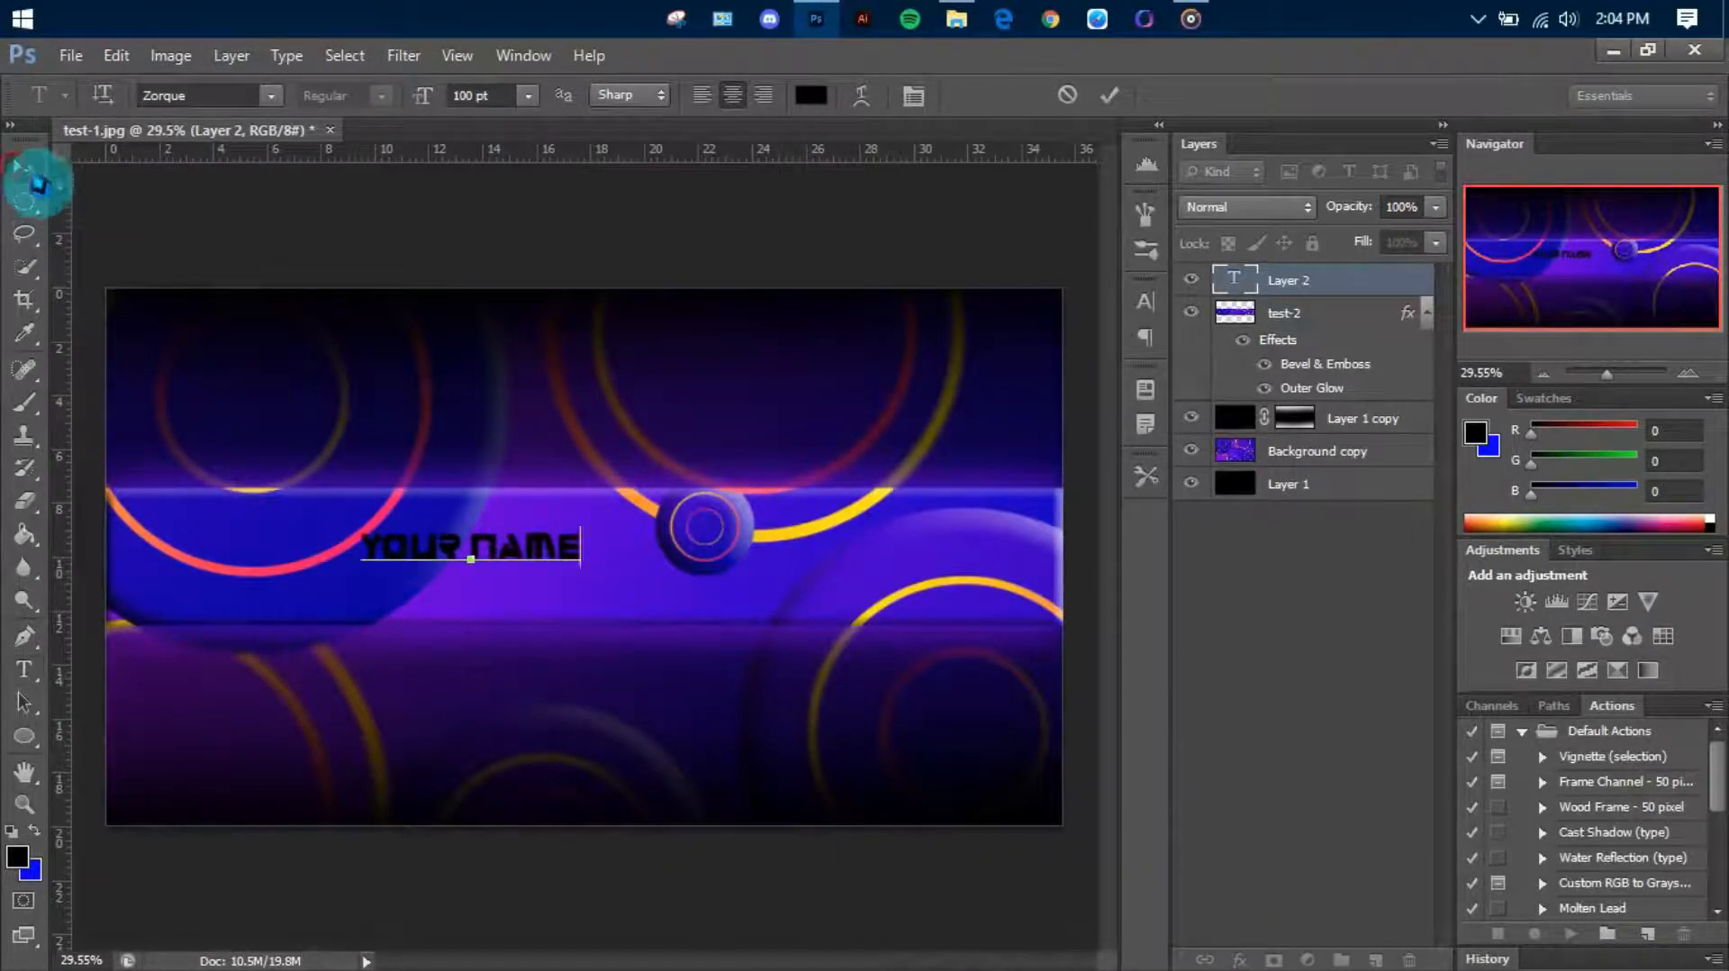
Move the YOUR NAME text toward the banner's centre and enlarge it to fill more of the strip
click(38, 184)
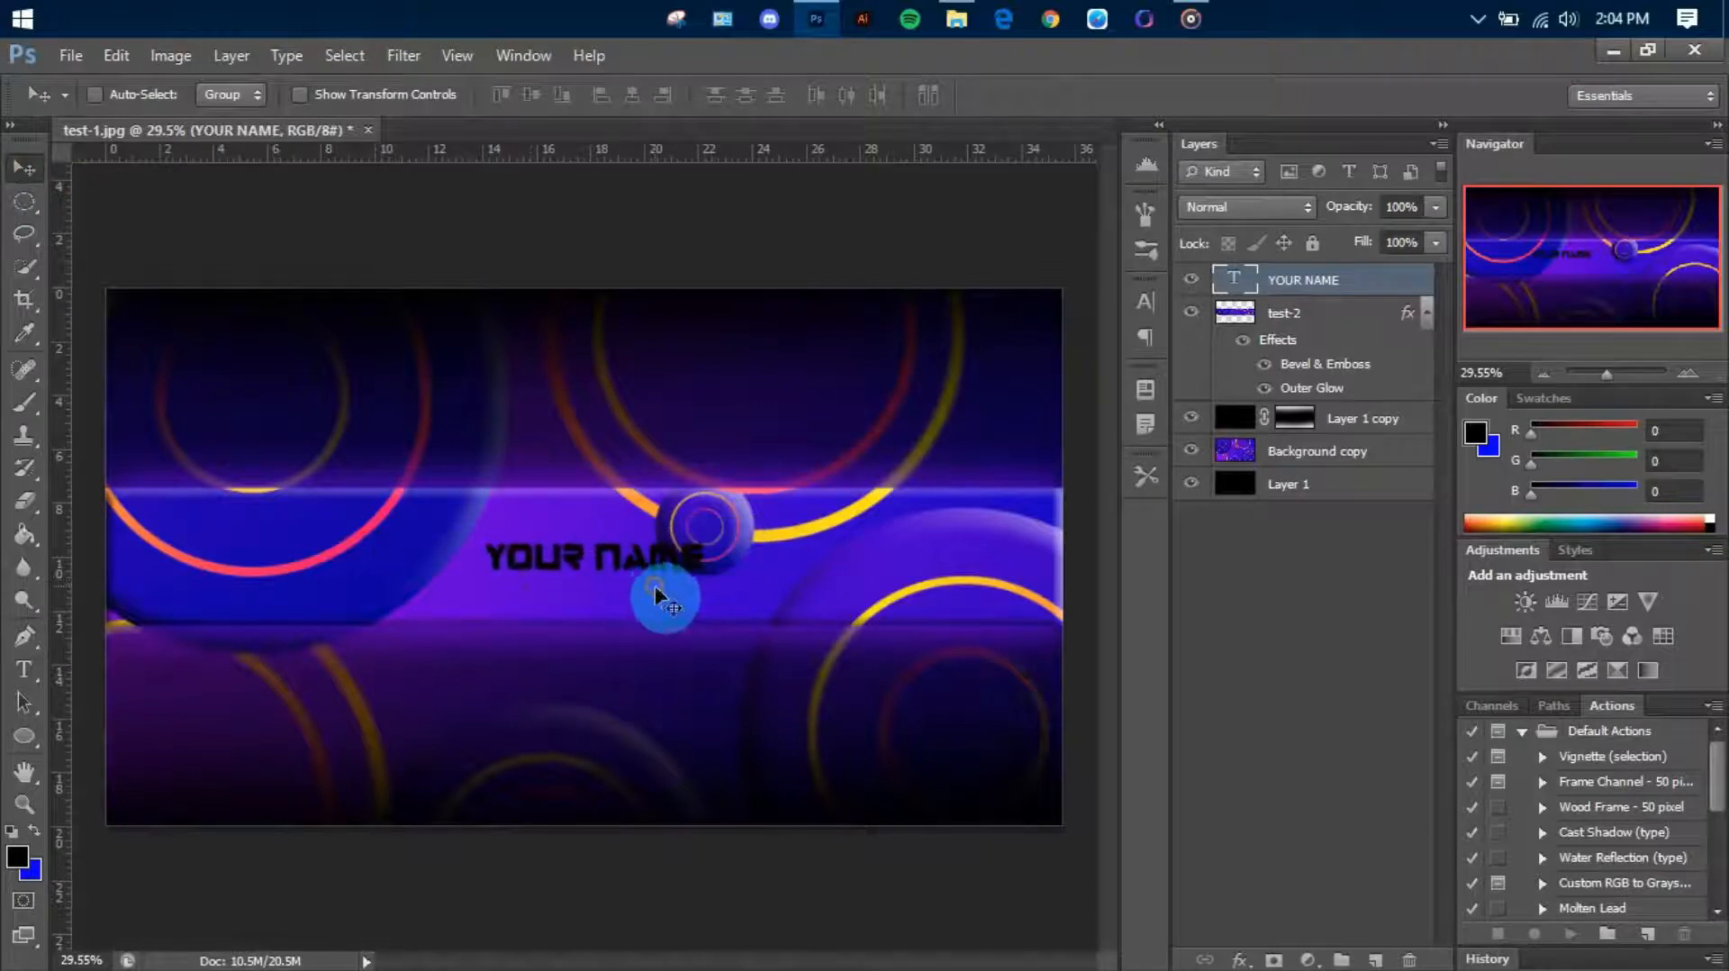
key(ctrl+t)
drag(707, 606, 850, 625)
key(Return)
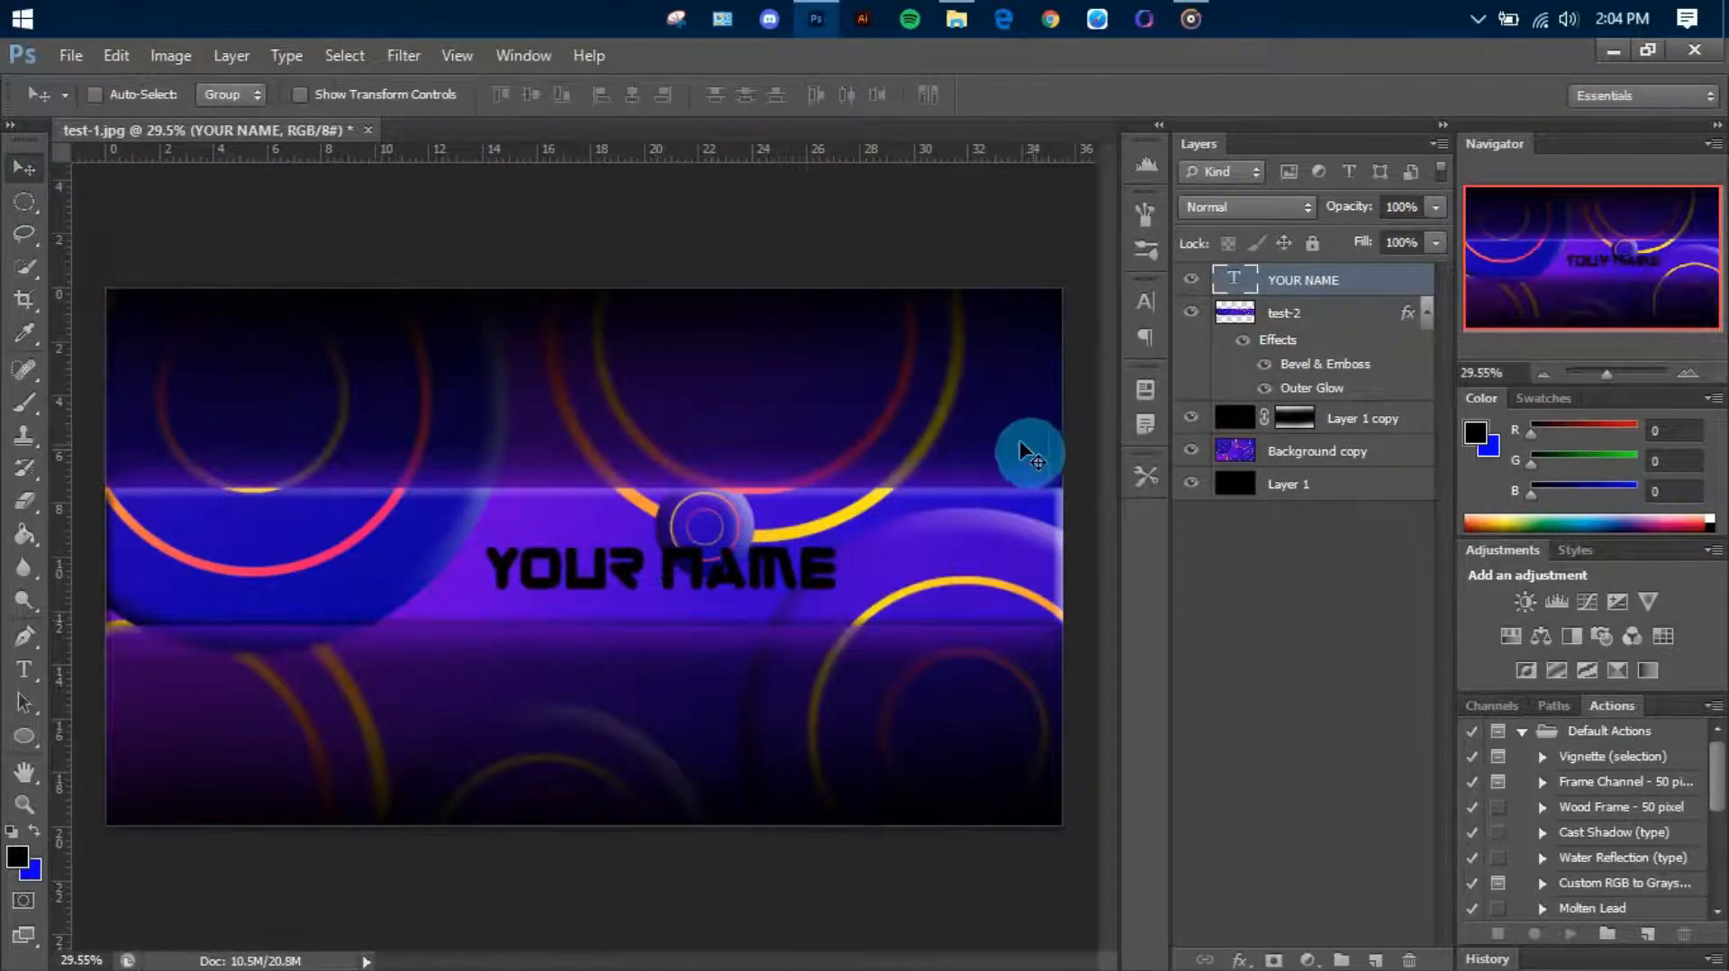
Centre the YOUR NAME text vertically and horizontally on the canvas, then clear the selection
key(ctrl+a)
click(531, 94)
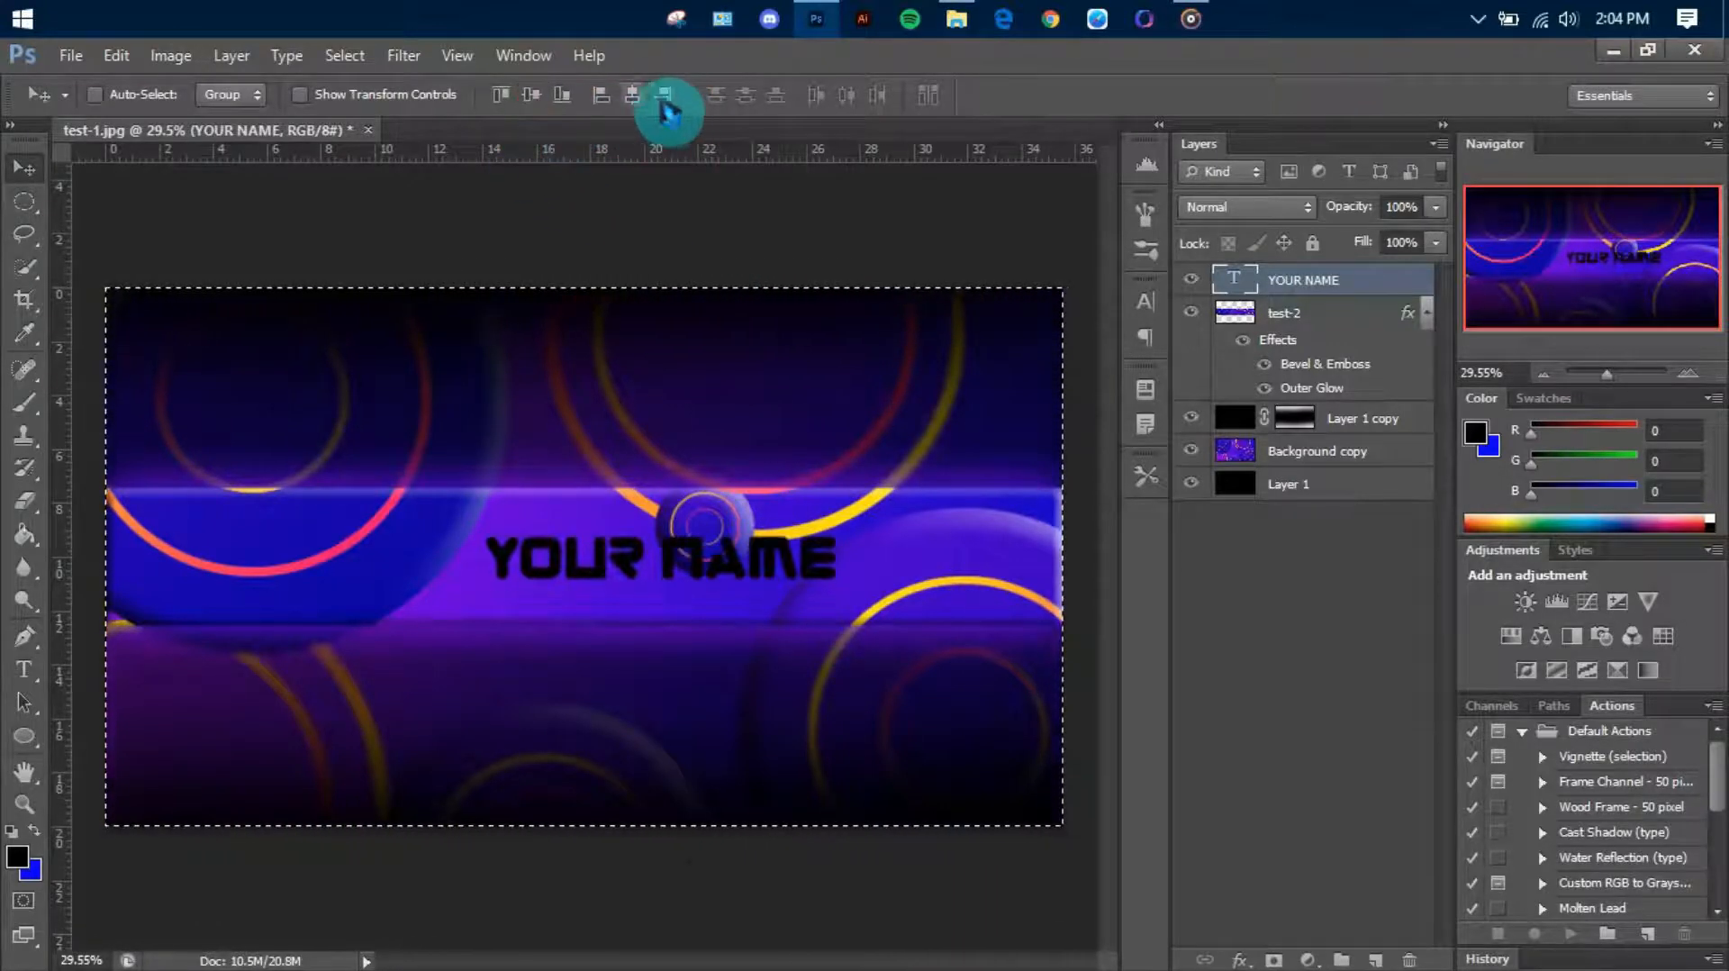
click(632, 95)
key(ctrl+d)
scroll(667, 623, up, 2)
scroll(668, 623, down, 1)
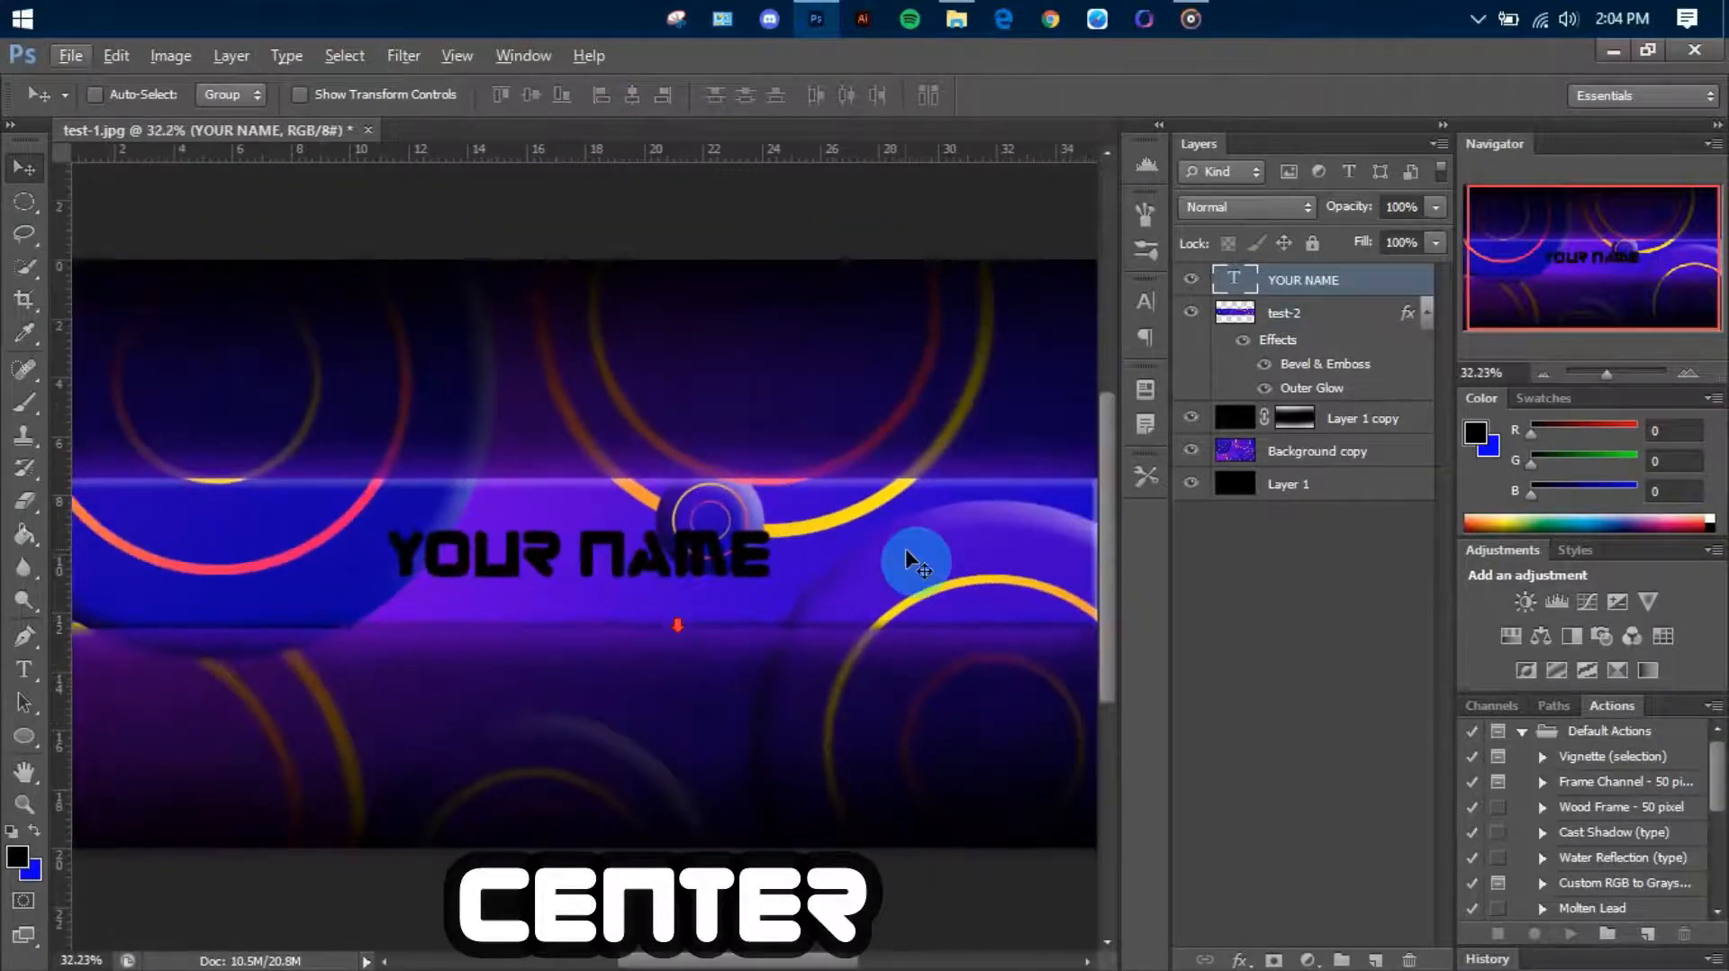
Add a smooth Inner Bevel to the YOUR NAME text with a depth of 72% and a size of 12 px
right_click(1295, 286)
click(1342, 192)
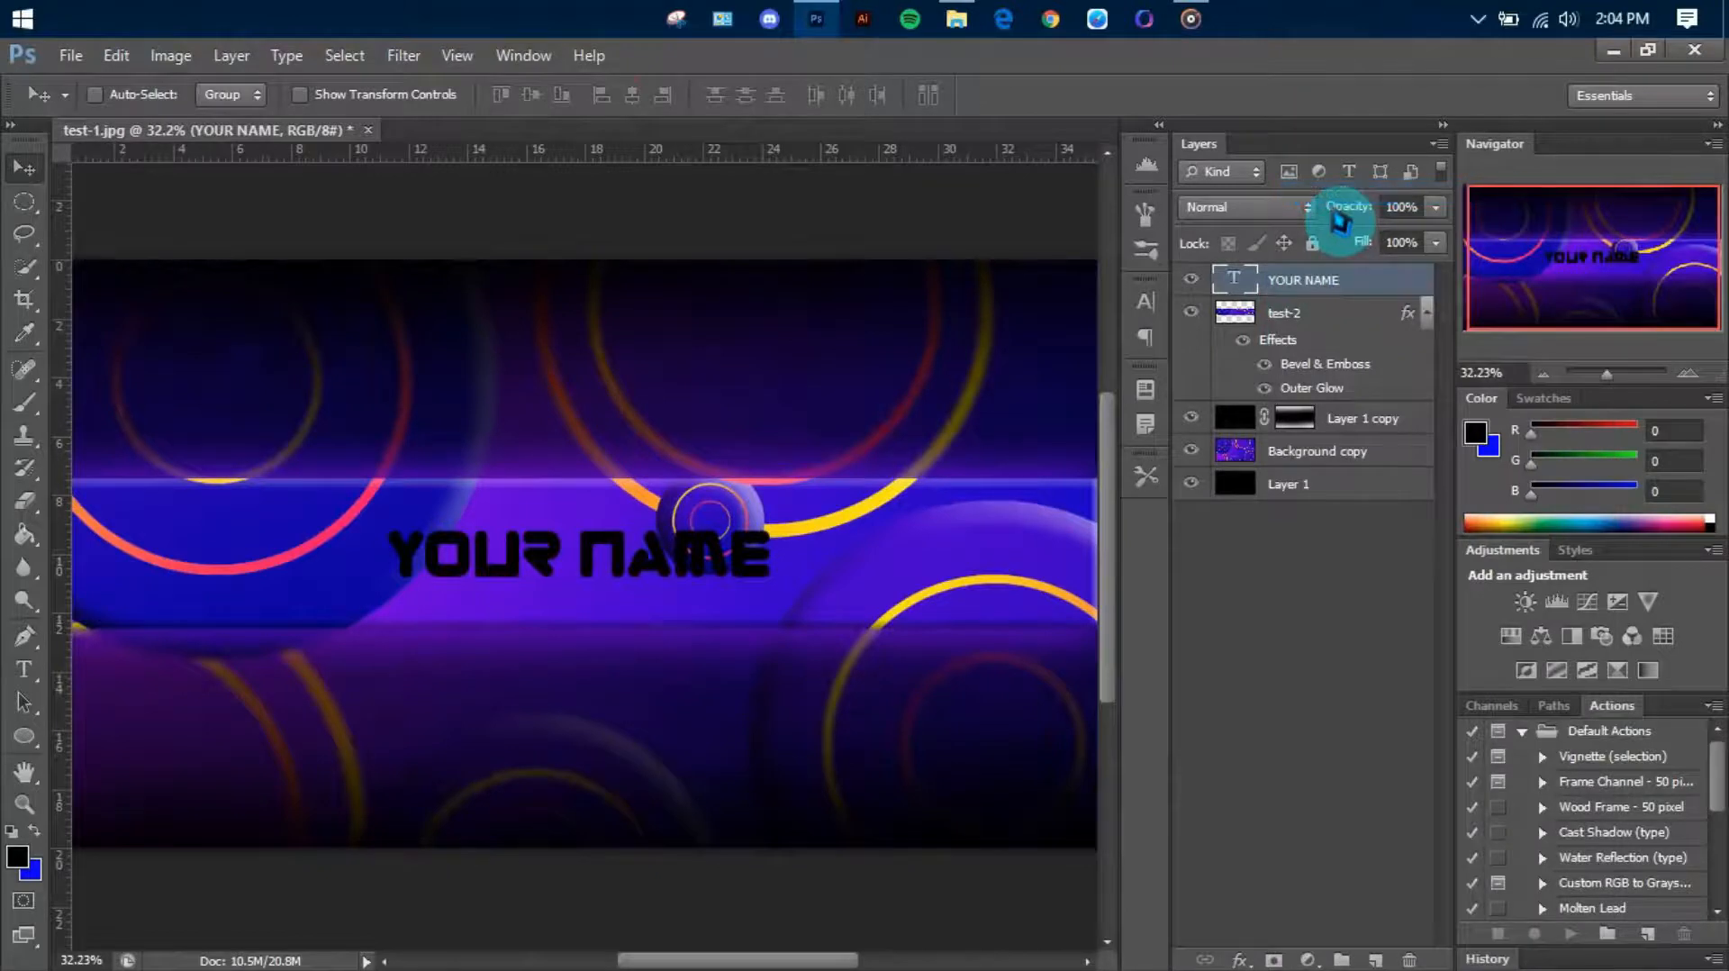
click(968, 261)
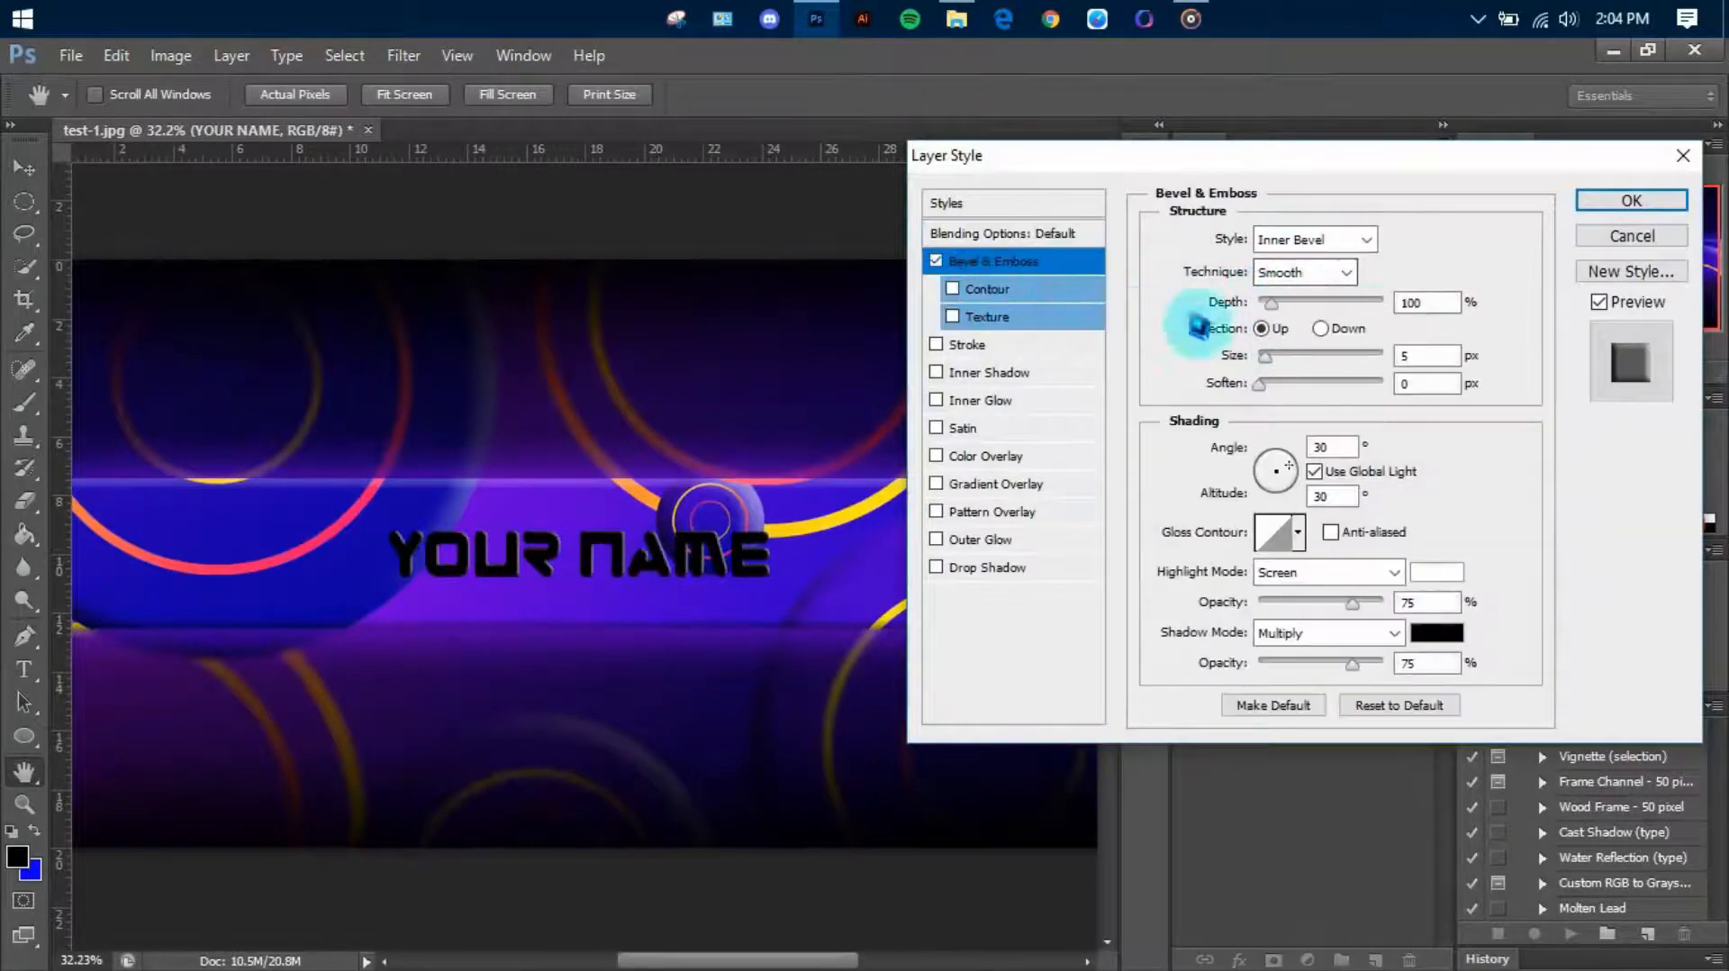
mouse_move(1268, 359)
mouse_down()
mouse_move(1311, 371)
mouse_move(1291, 371)
mouse_up()
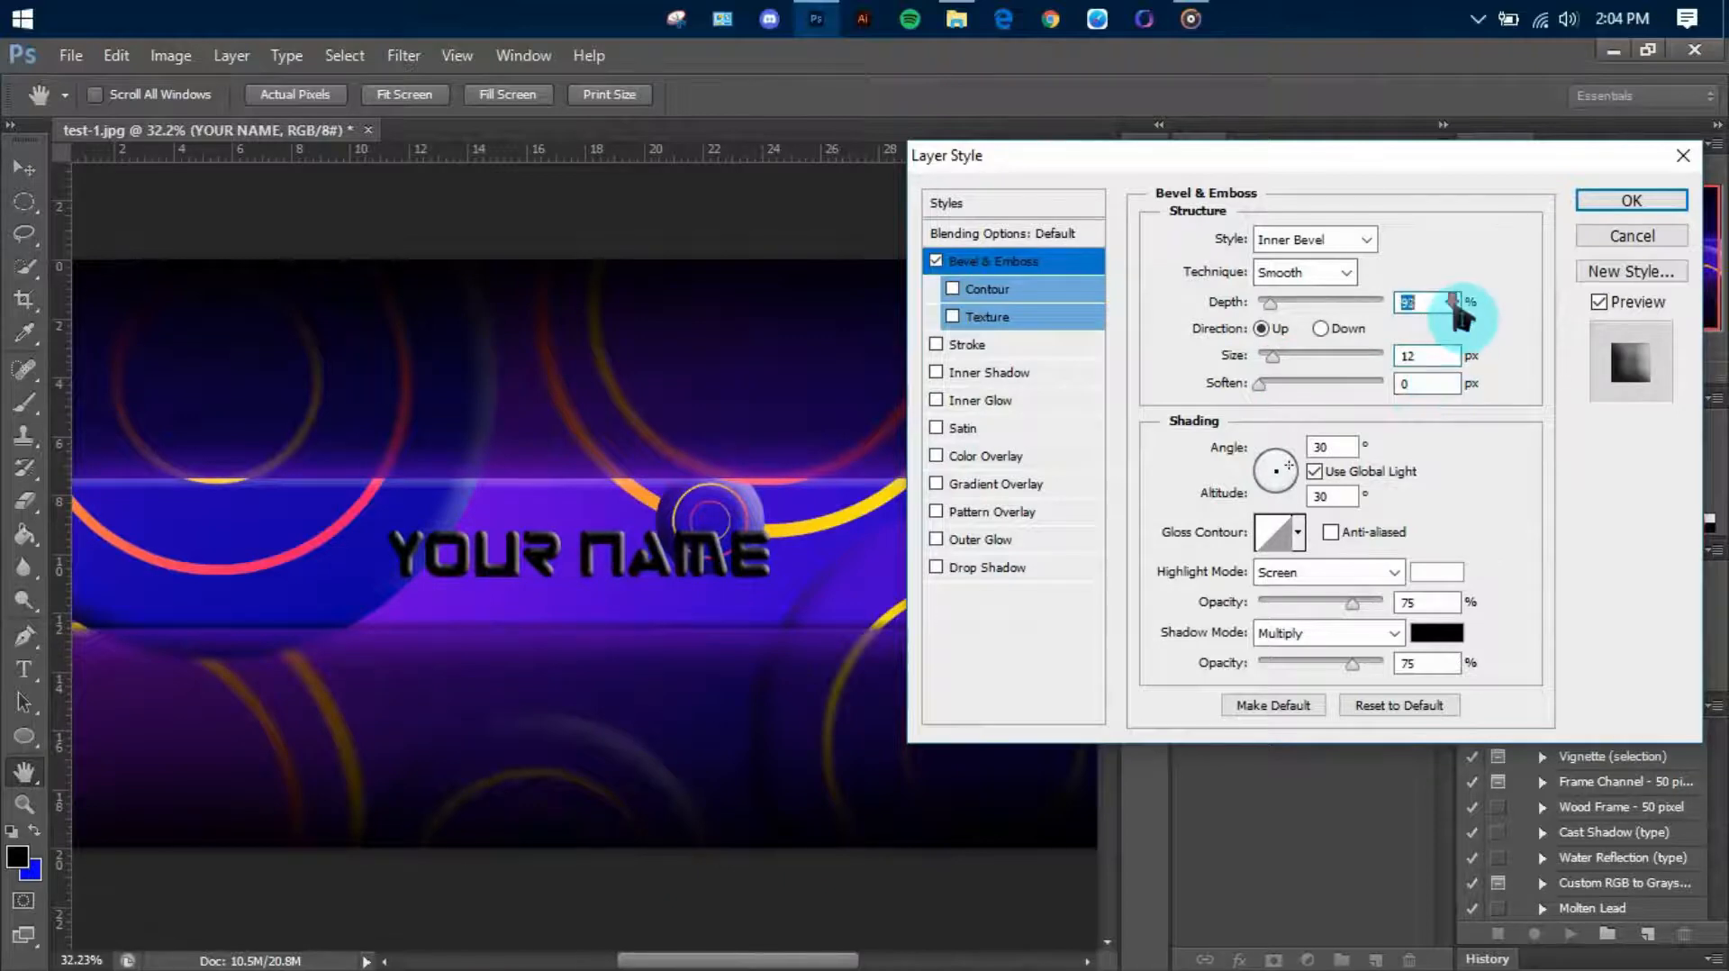
click(1063, 460)
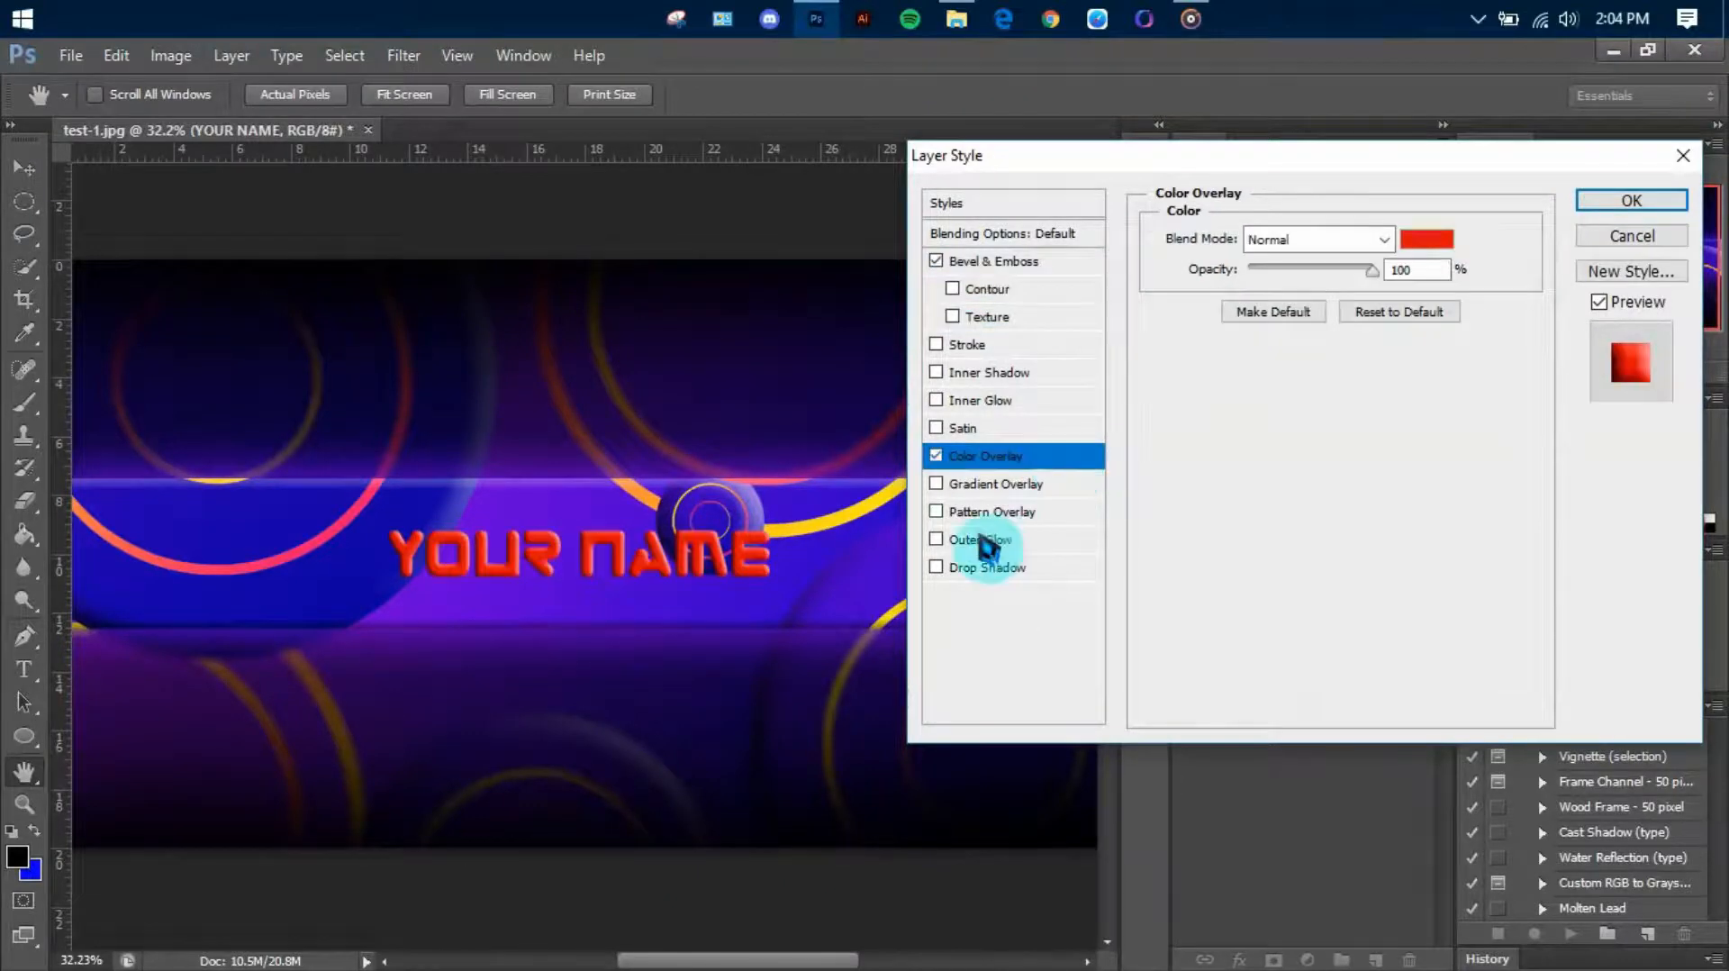
click(1425, 241)
click(1605, 318)
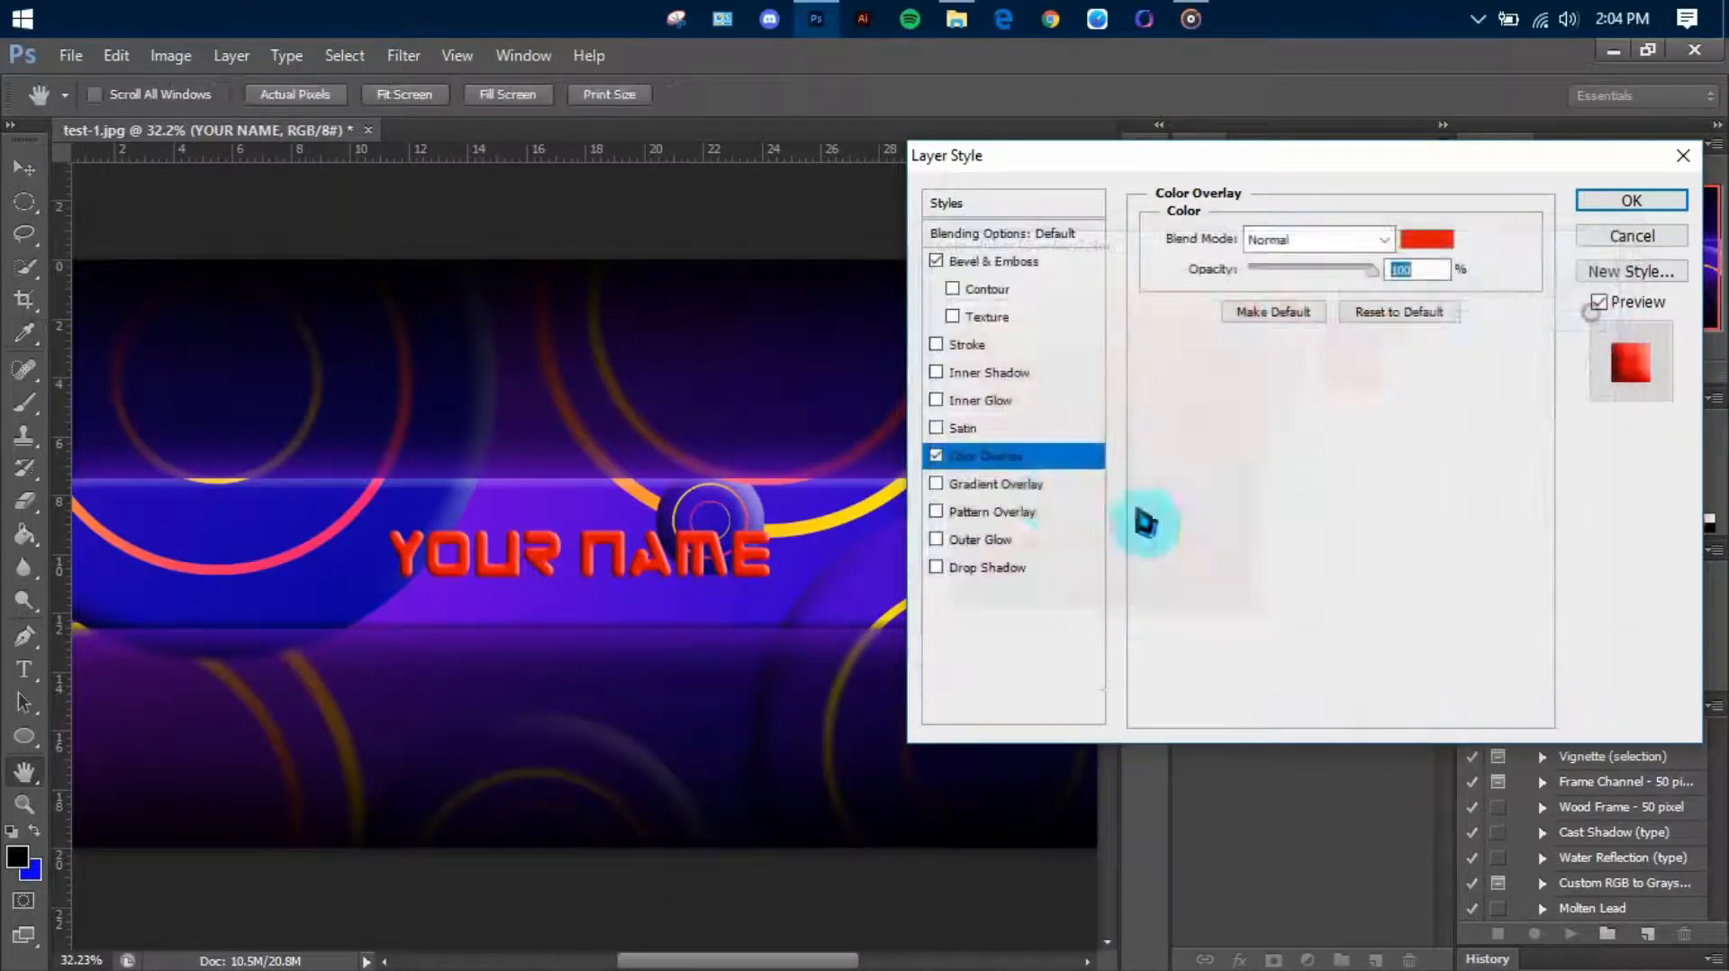
click(936, 455)
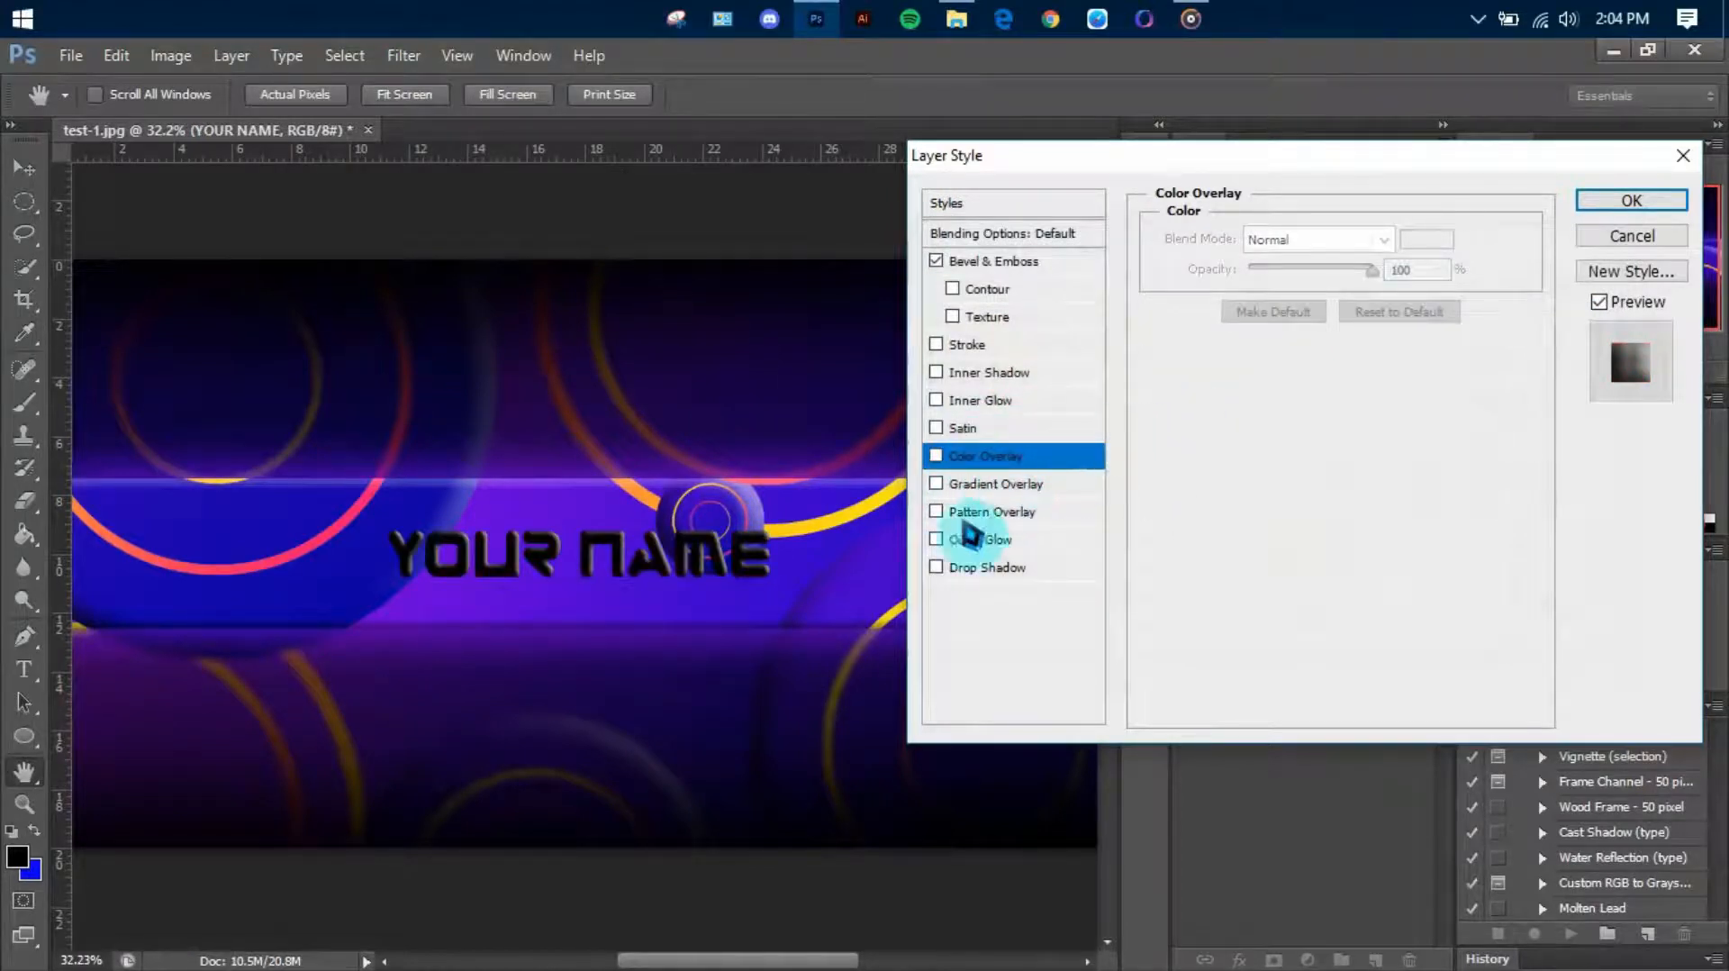
Add a linear Gradient Overlay to the text and set its starting colour stop to the blue 1501b2 sampled from the artwork
click(937, 484)
click(990, 484)
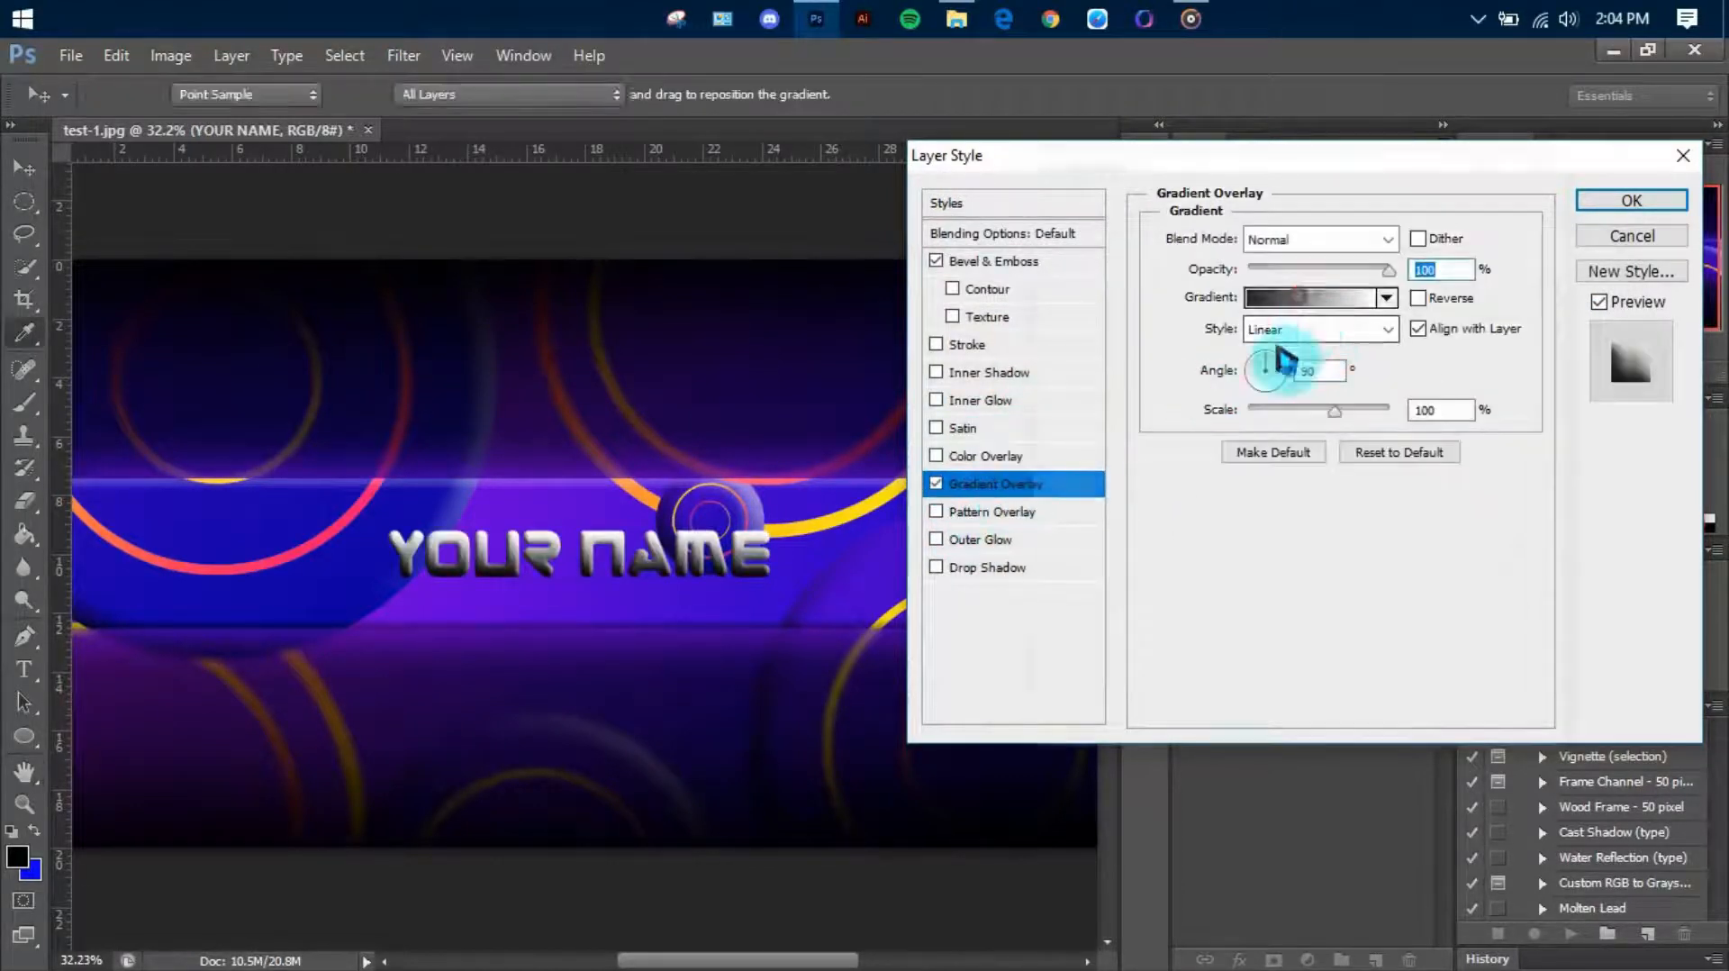
click(1297, 313)
click(1059, 592)
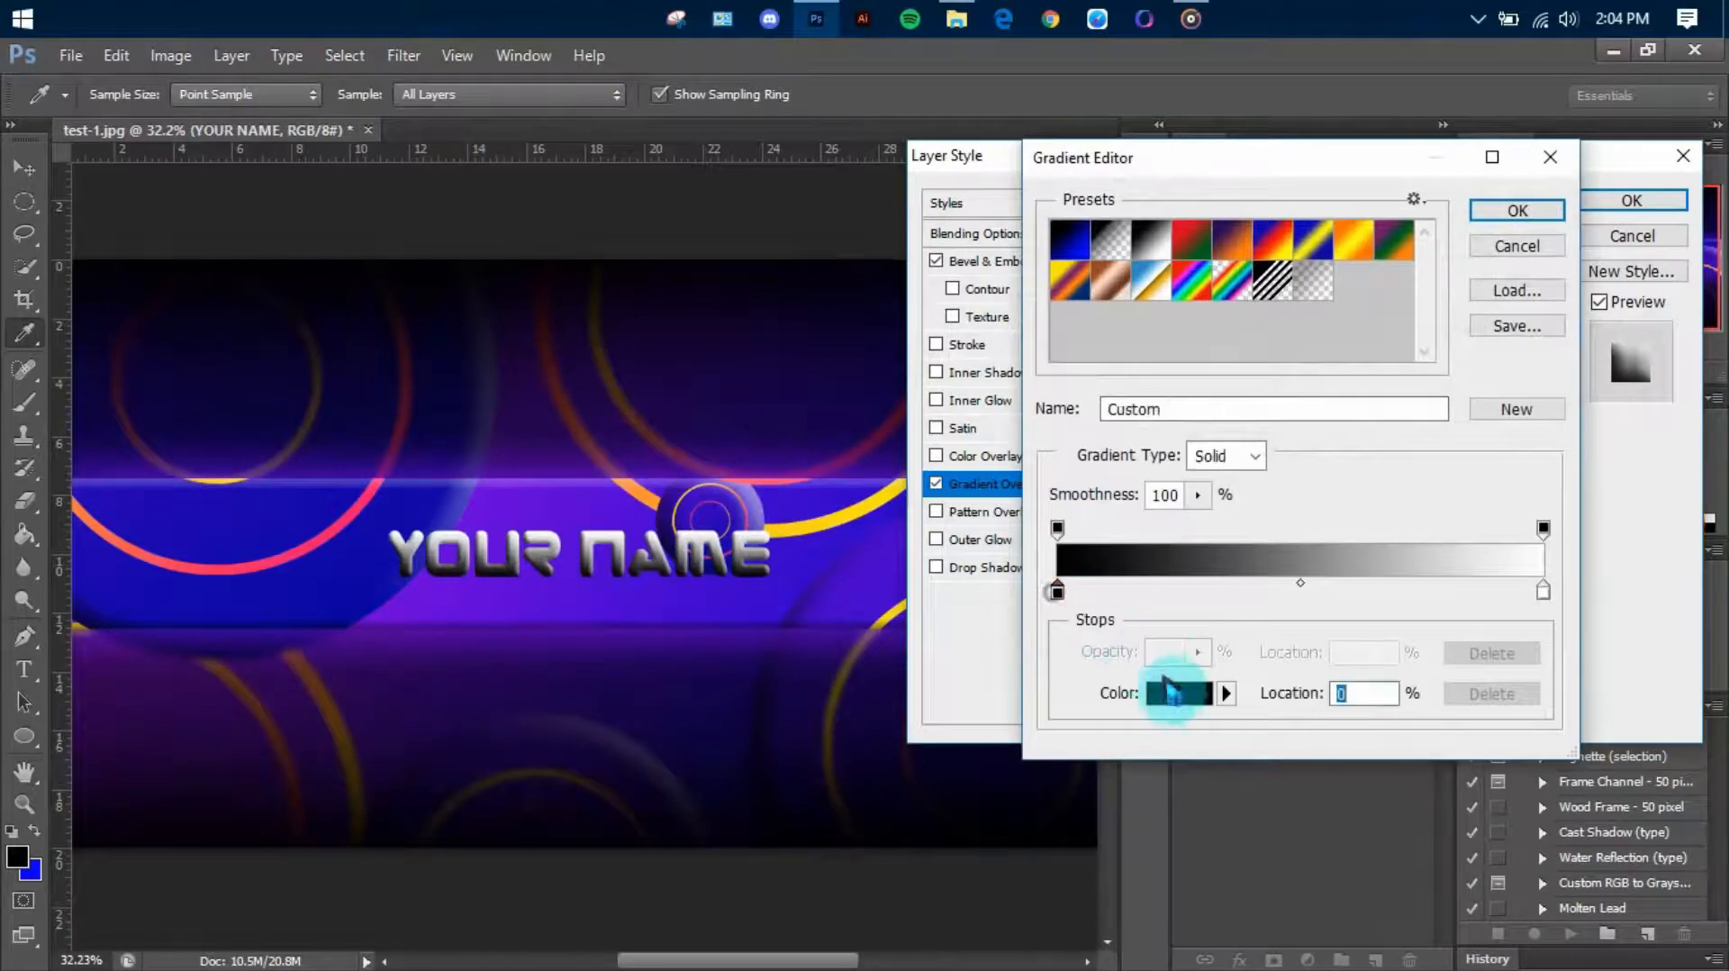
click(300, 533)
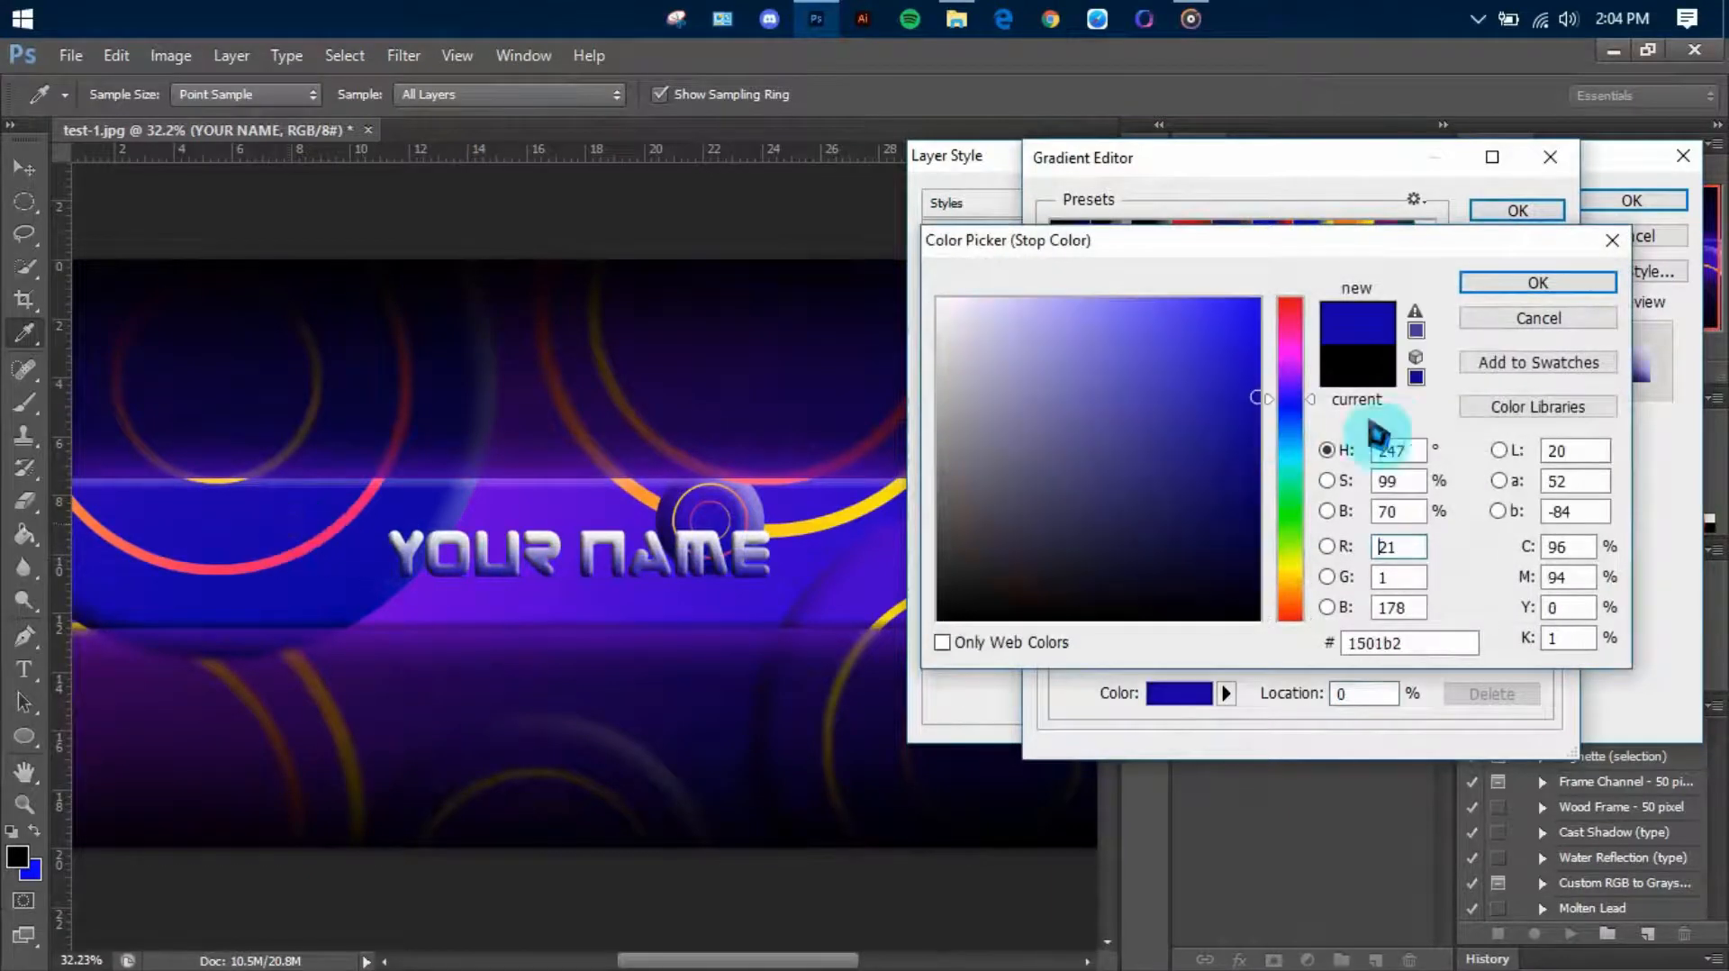
click(1488, 285)
Set the gradient's end colour stop to the purple 5c00e1 sampled from the strip and accept the gradient
click(1544, 588)
click(1171, 689)
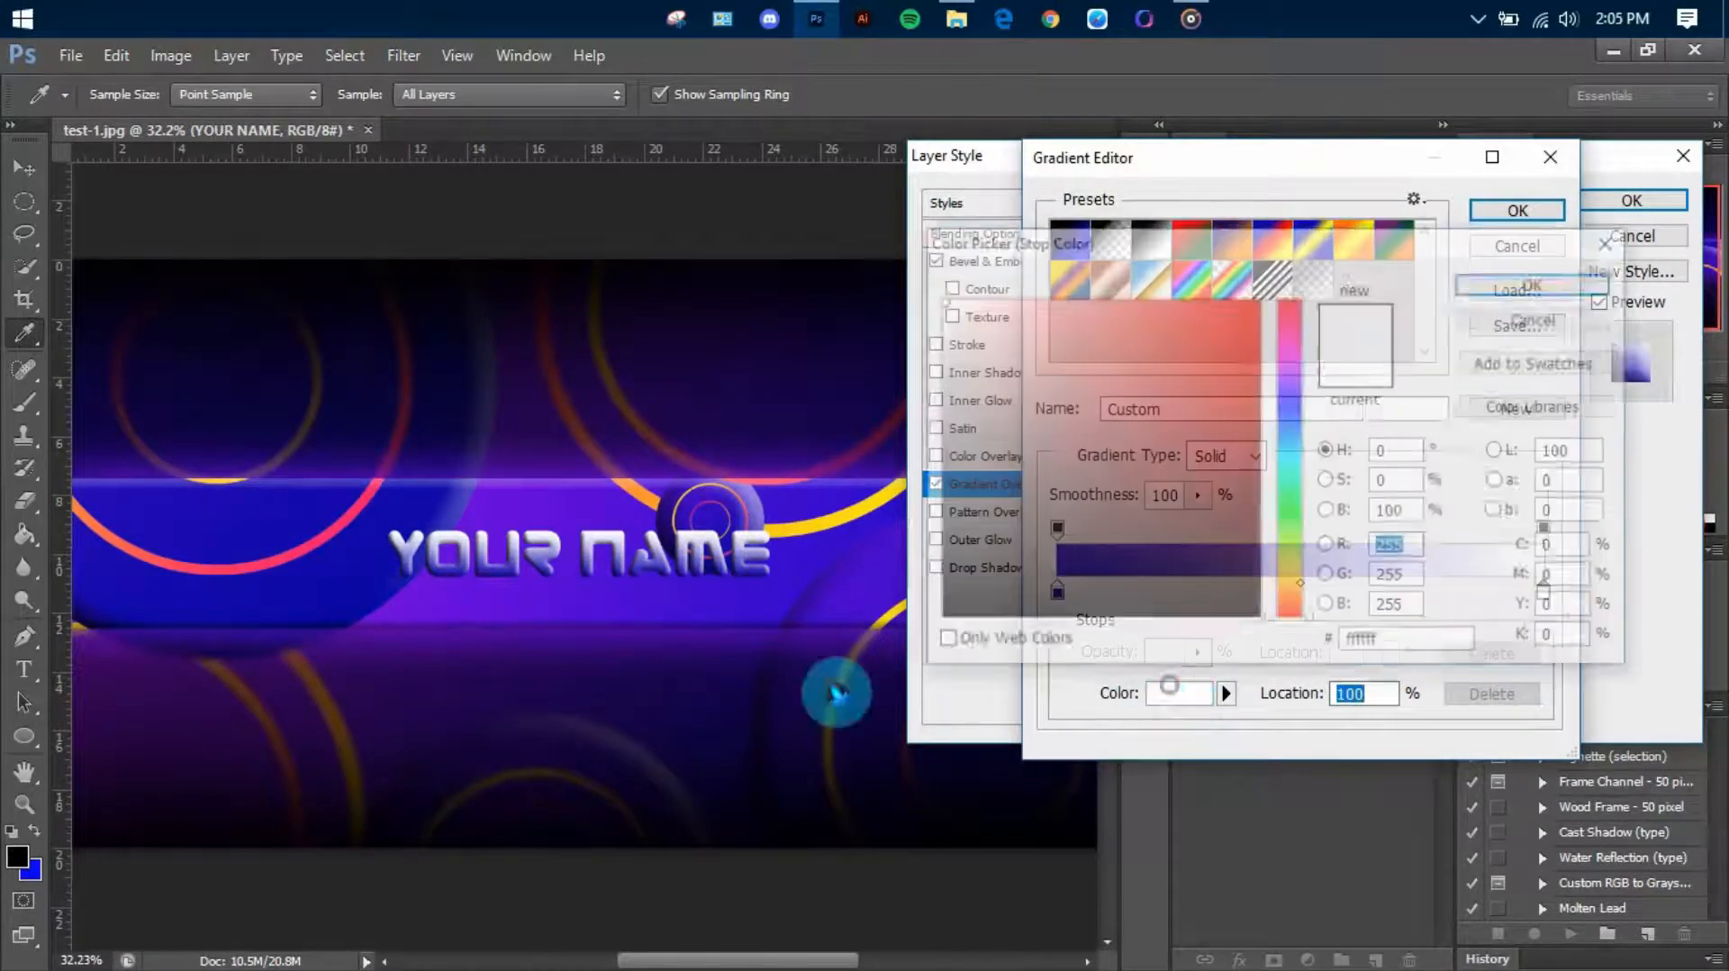
click(558, 504)
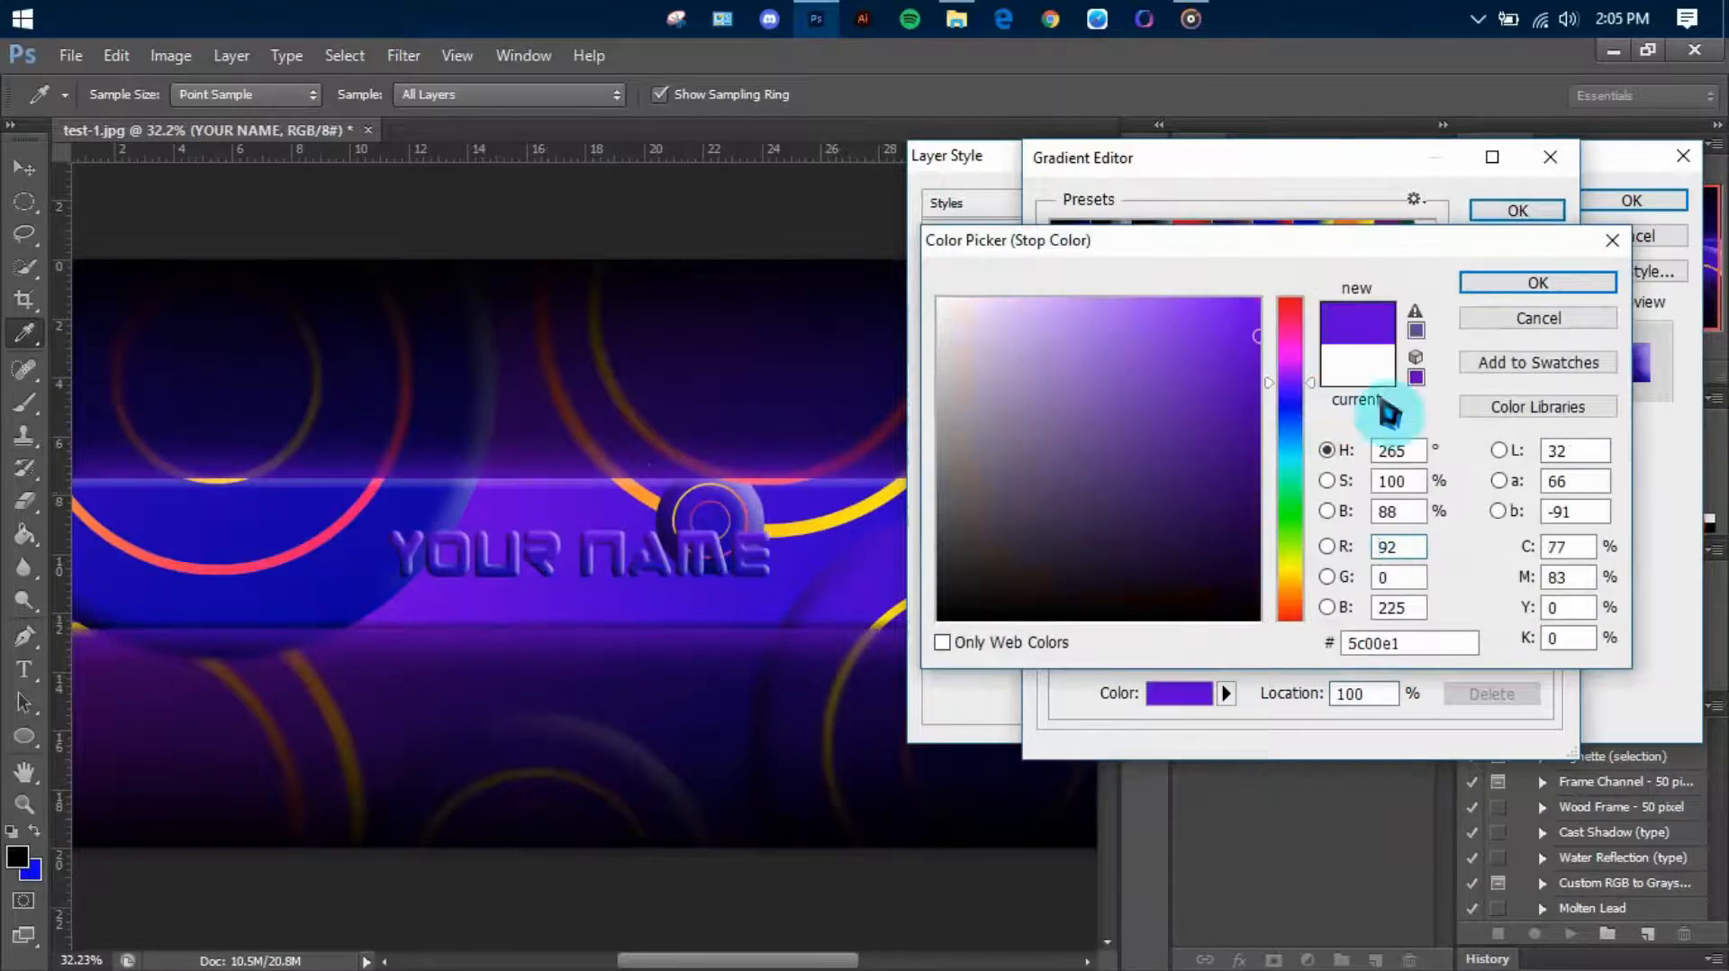
click(1522, 285)
click(1521, 211)
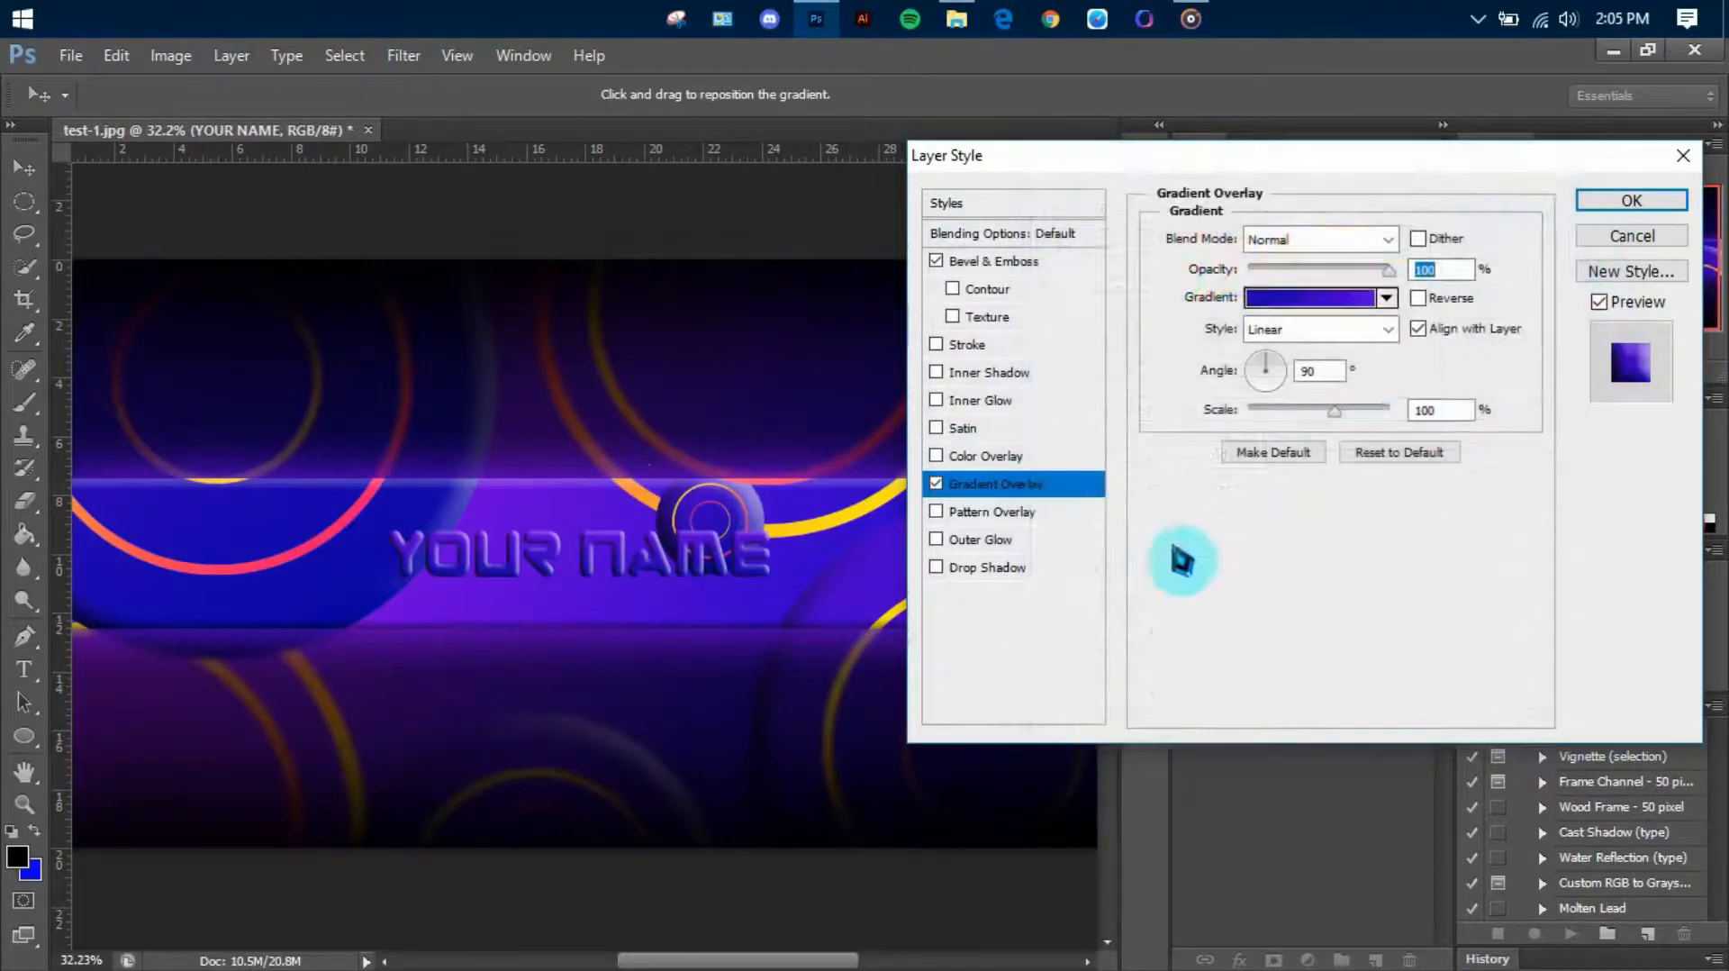
Add a Drop Shadow to the text with 8 px distance, 4% spread and 21 px size, and set its bevel size to 10 px
click(1009, 565)
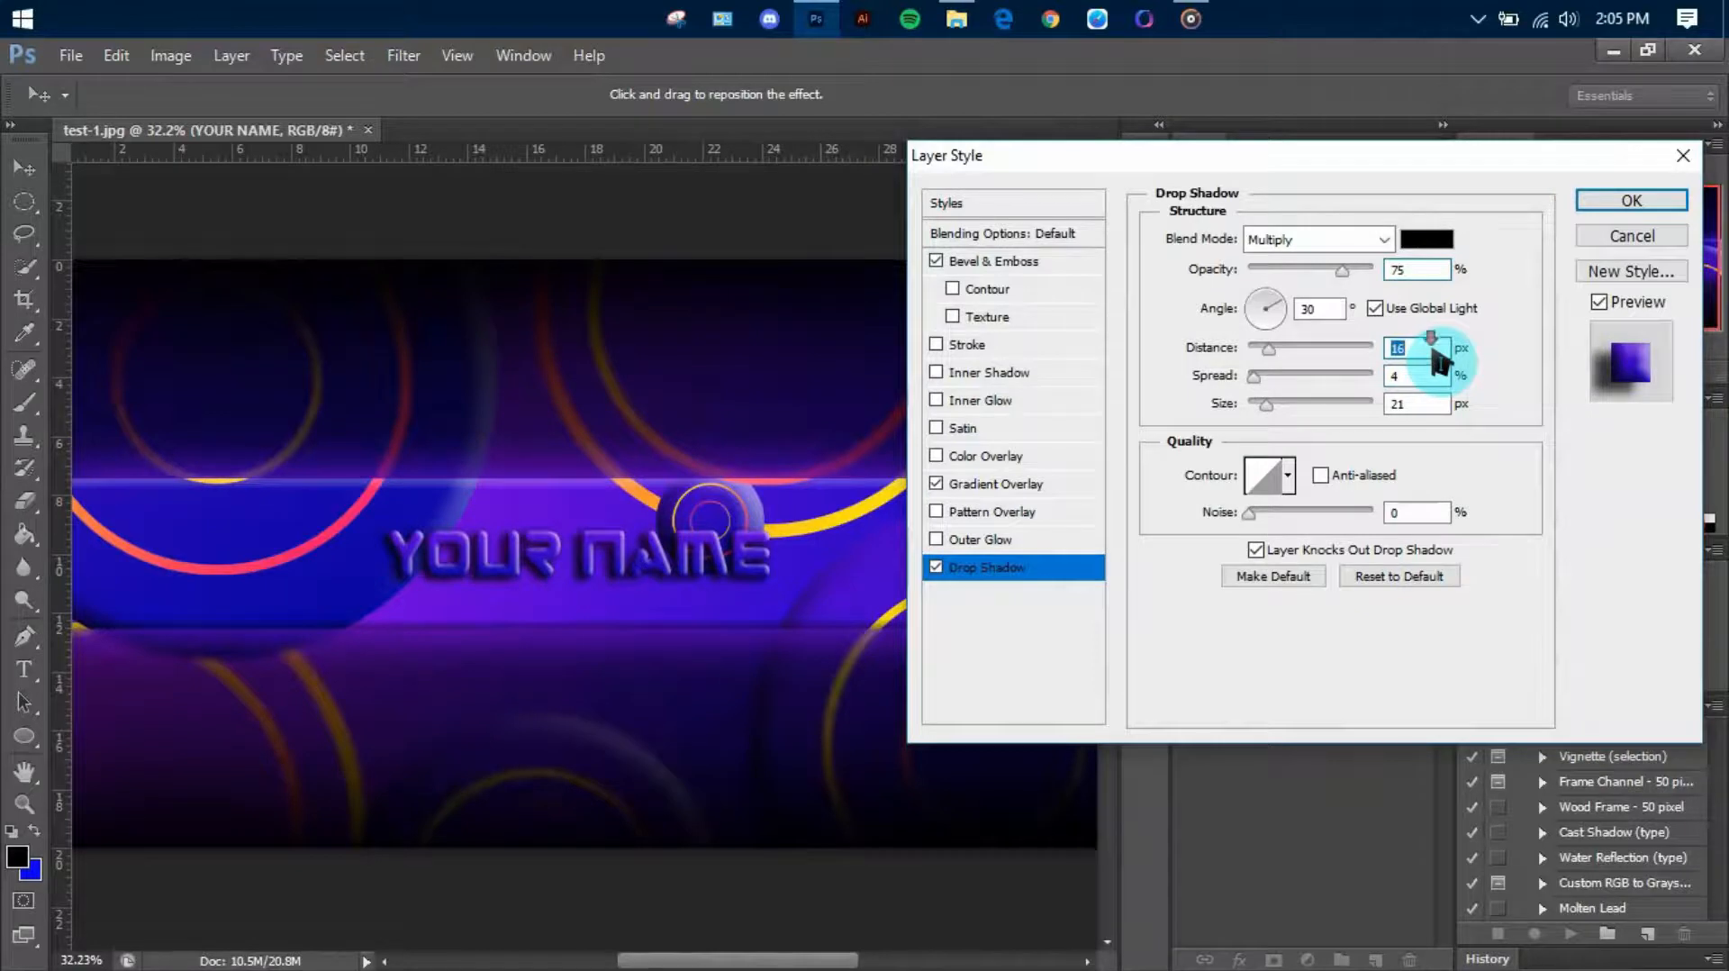
scroll(1410, 352, down, 5)
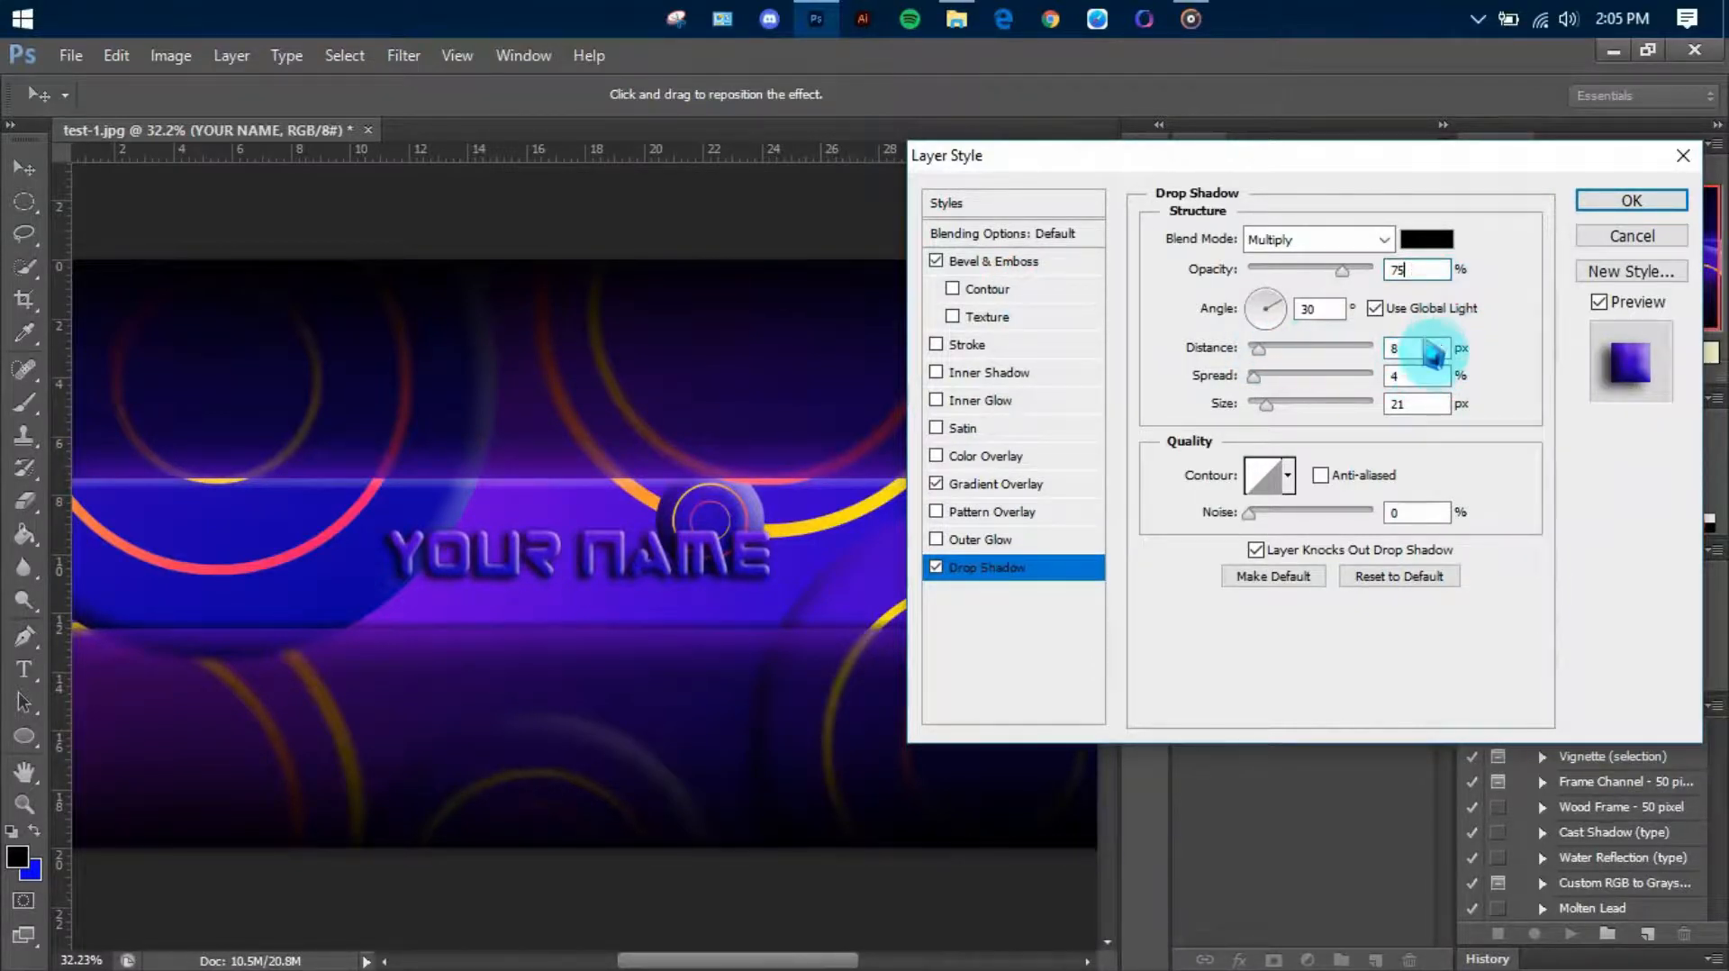
click(1015, 266)
scroll(1441, 351, down, 4)
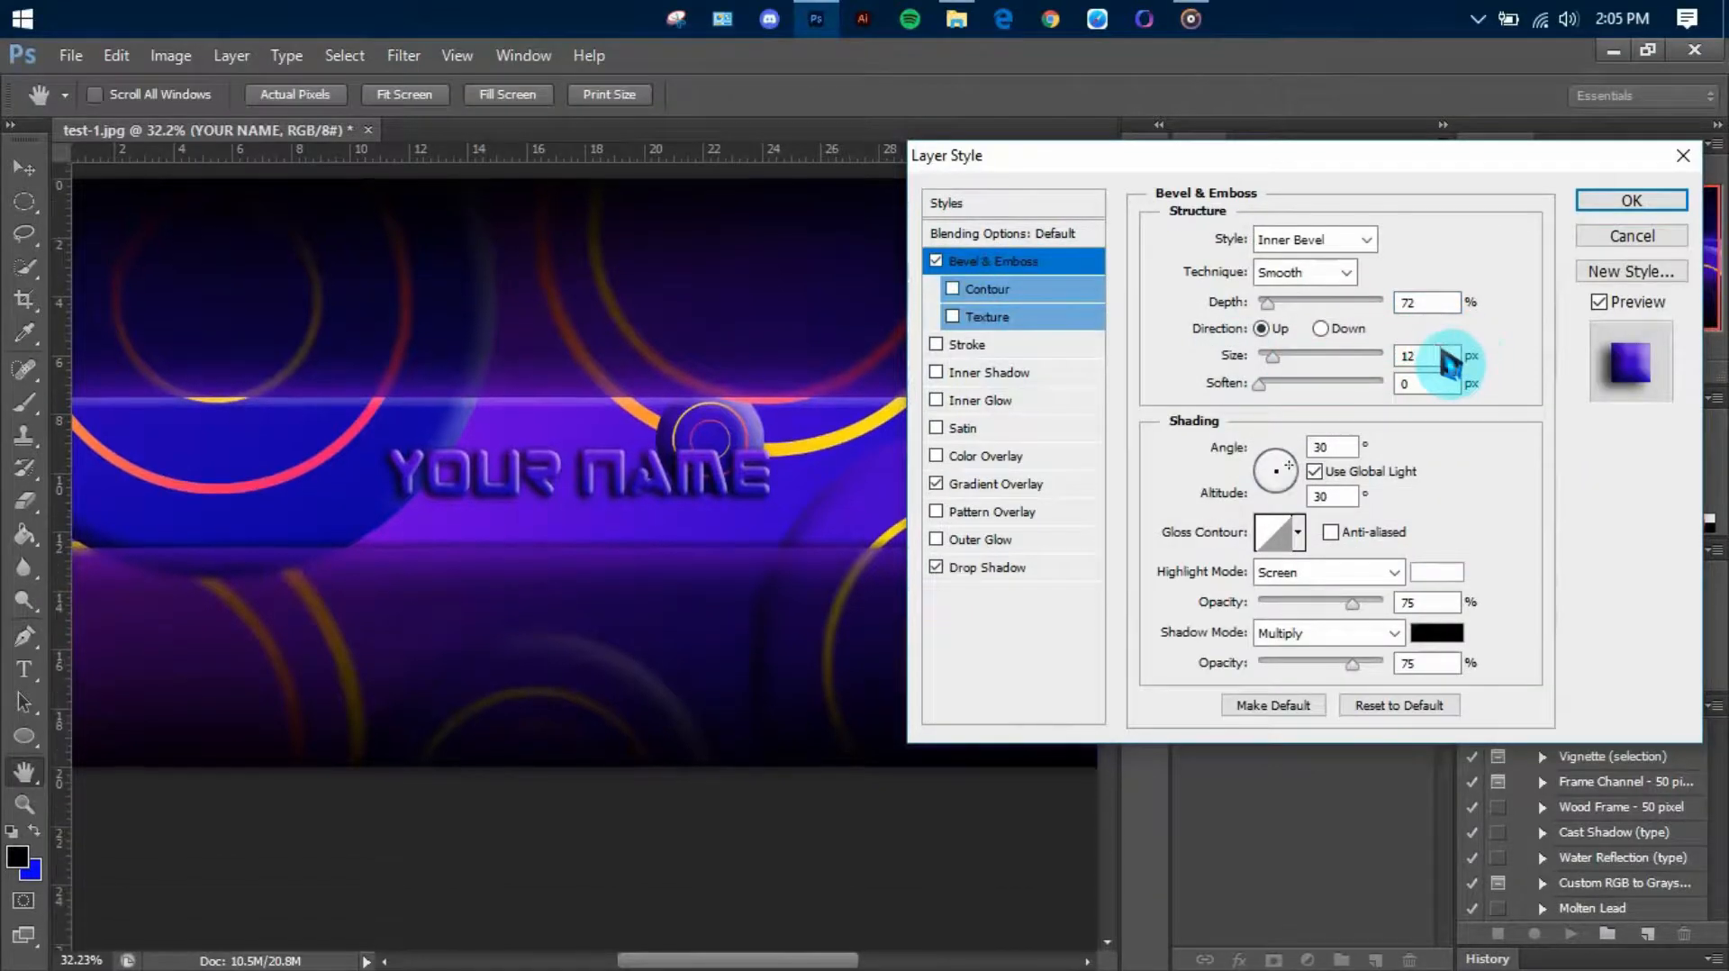
scroll(1443, 354, up, 1)
click(1444, 356)
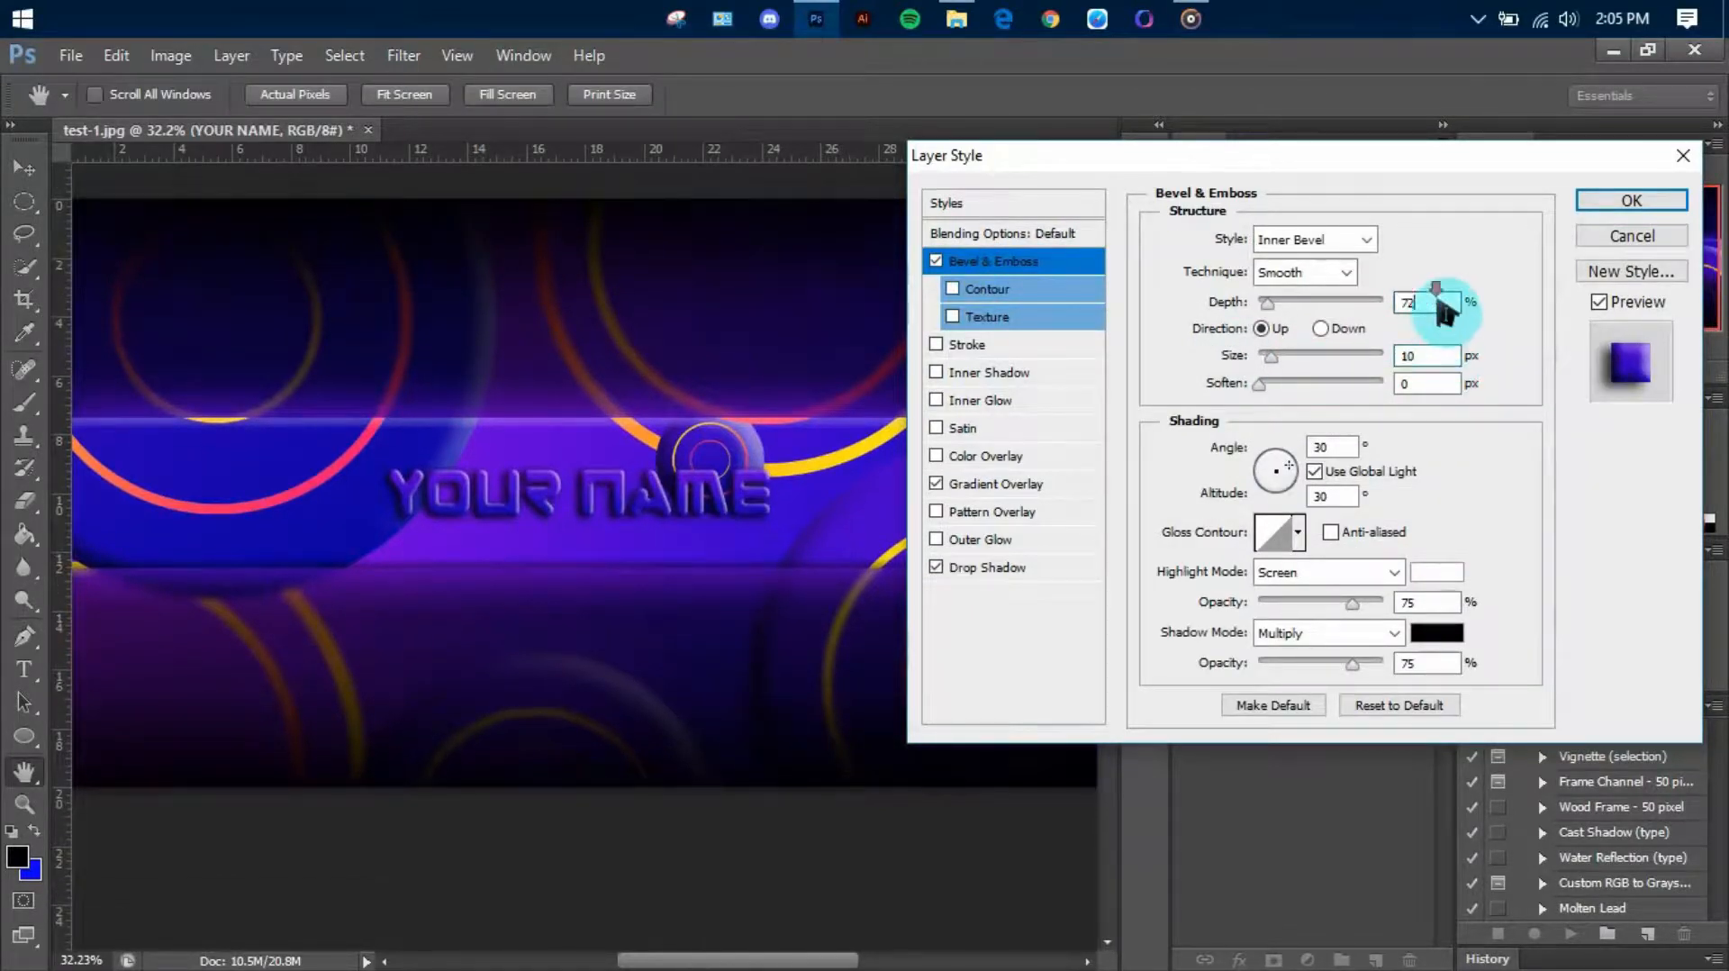
click(1631, 200)
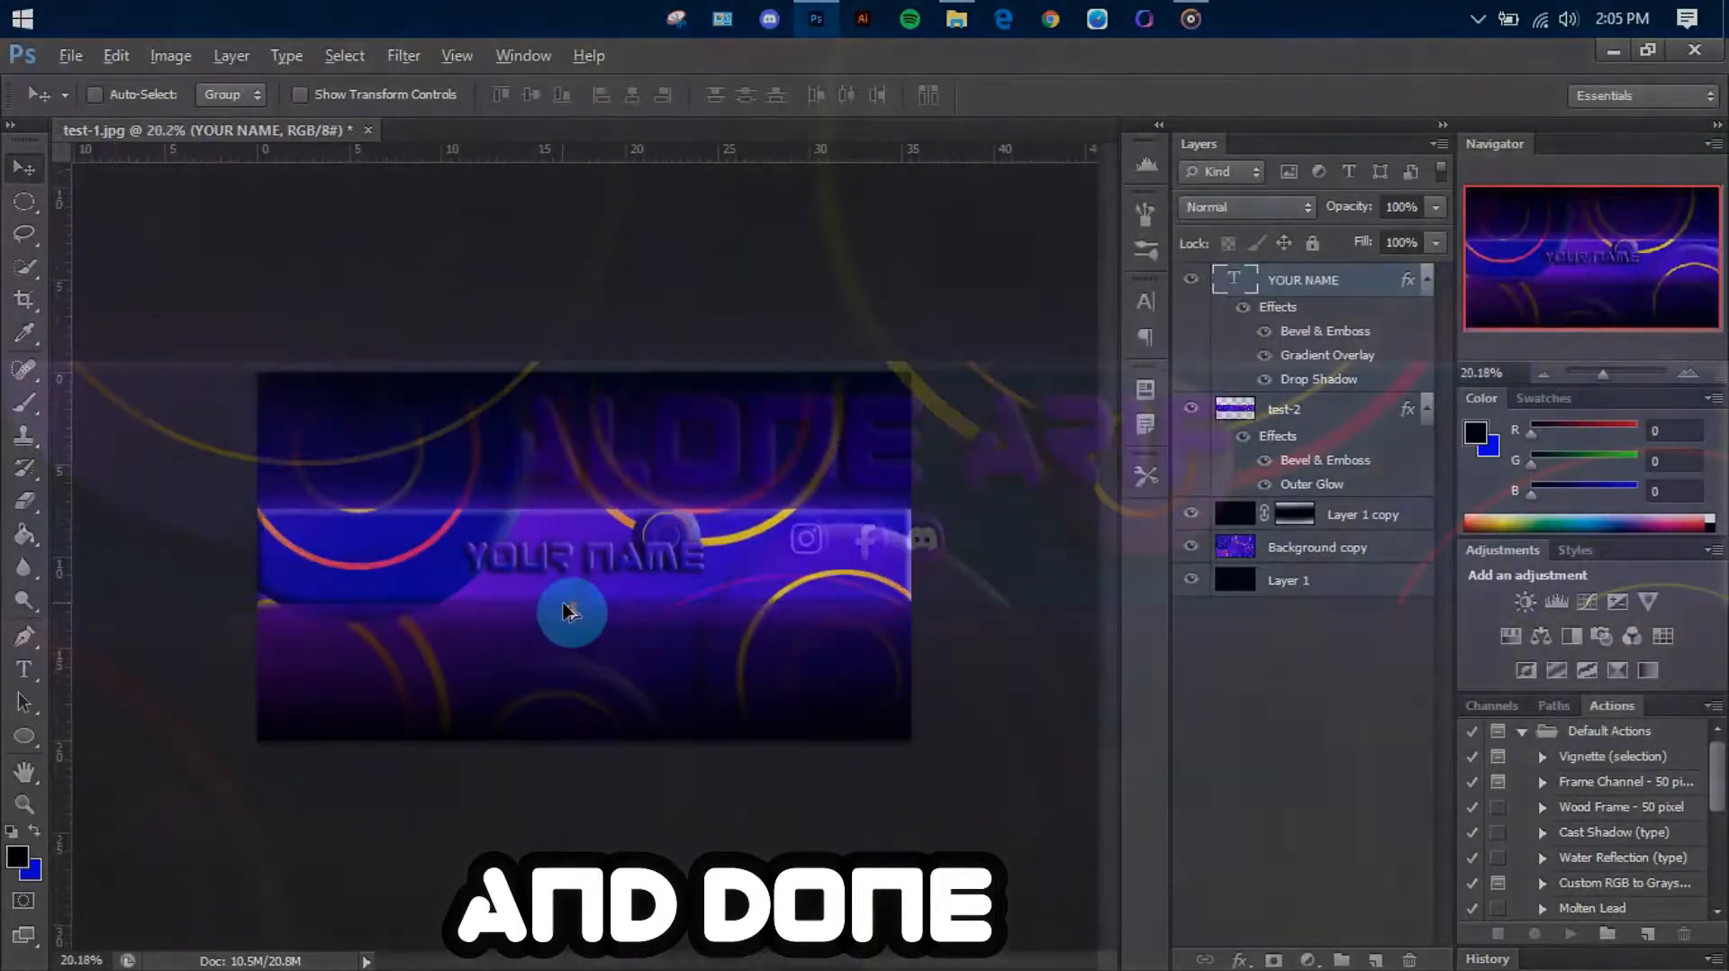